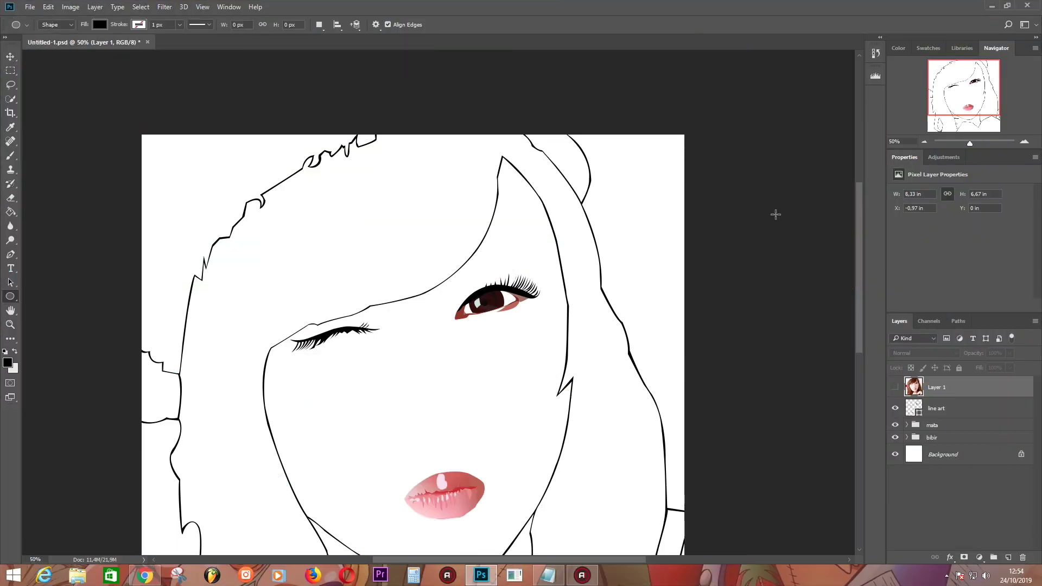
Select the face outline path on the line art layer with the Path Selection tool.
scroll(698, 210, "down", 1)
scroll(702, 208, "down", 2)
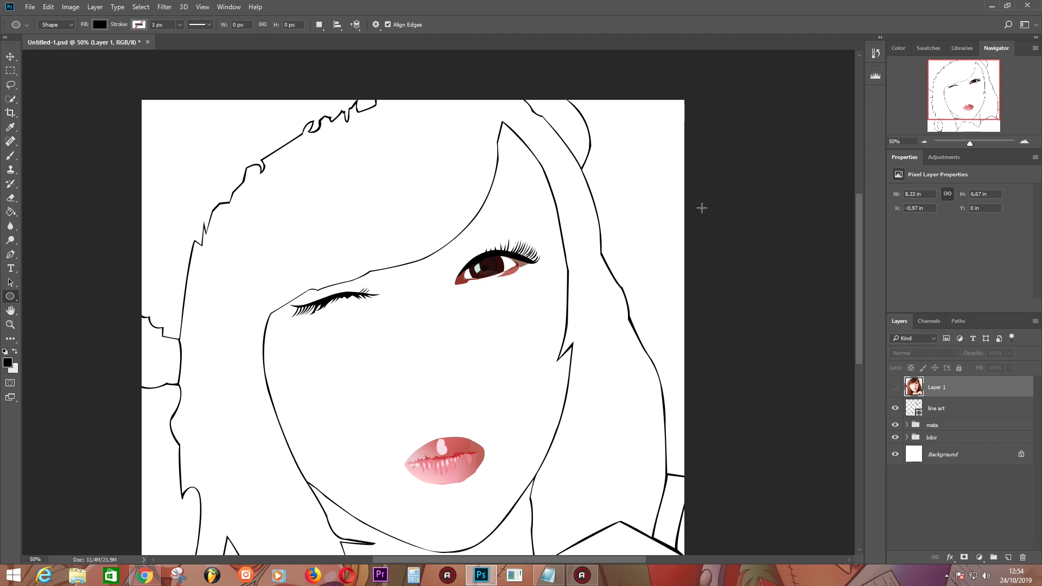
scroll(702, 208, "down", 2)
scroll(701, 206, "up", 3)
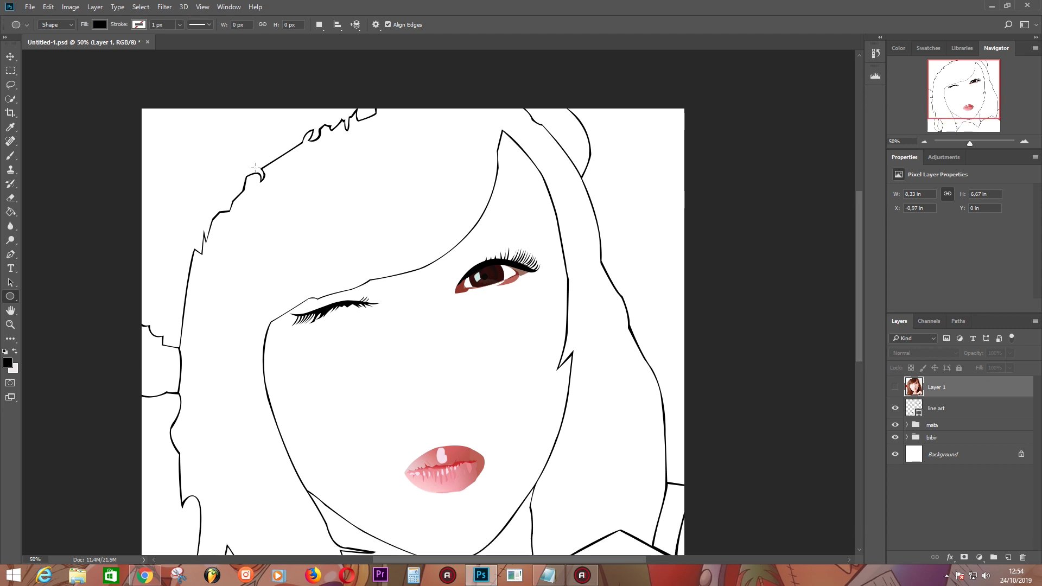
scroll(161, 166, "up", 1)
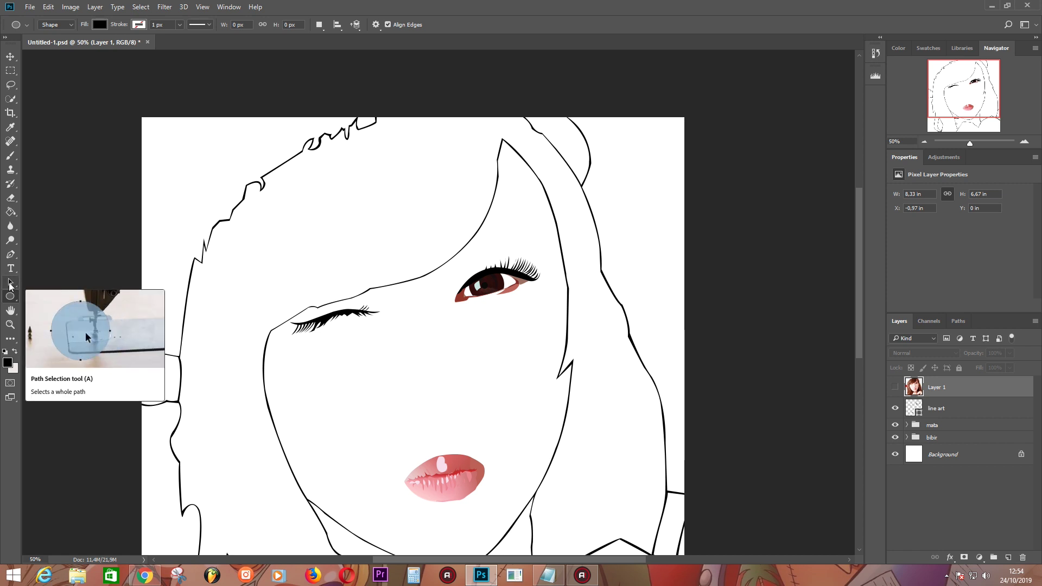
left_click(9, 283)
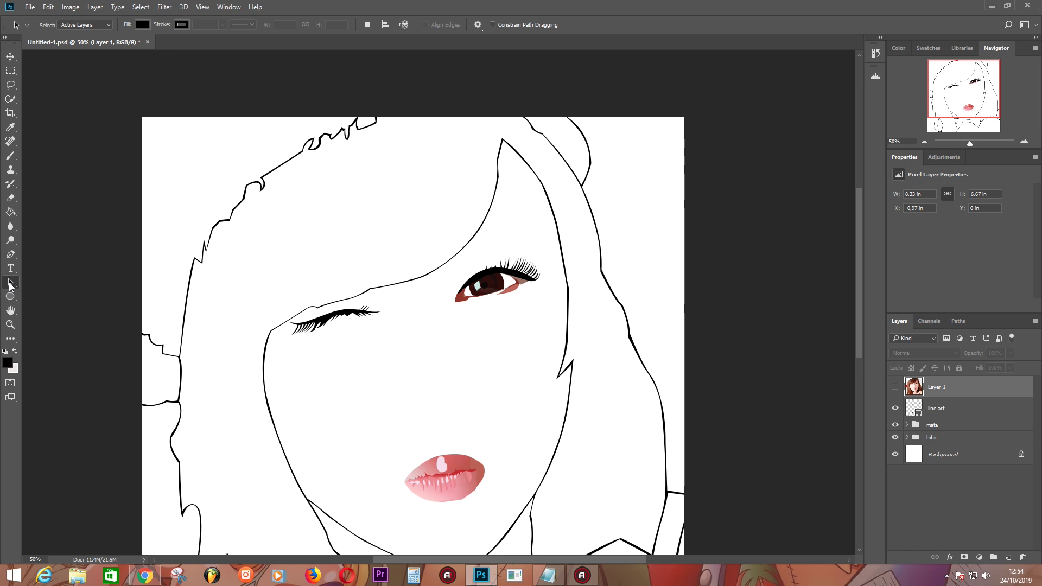
left_click(947, 411)
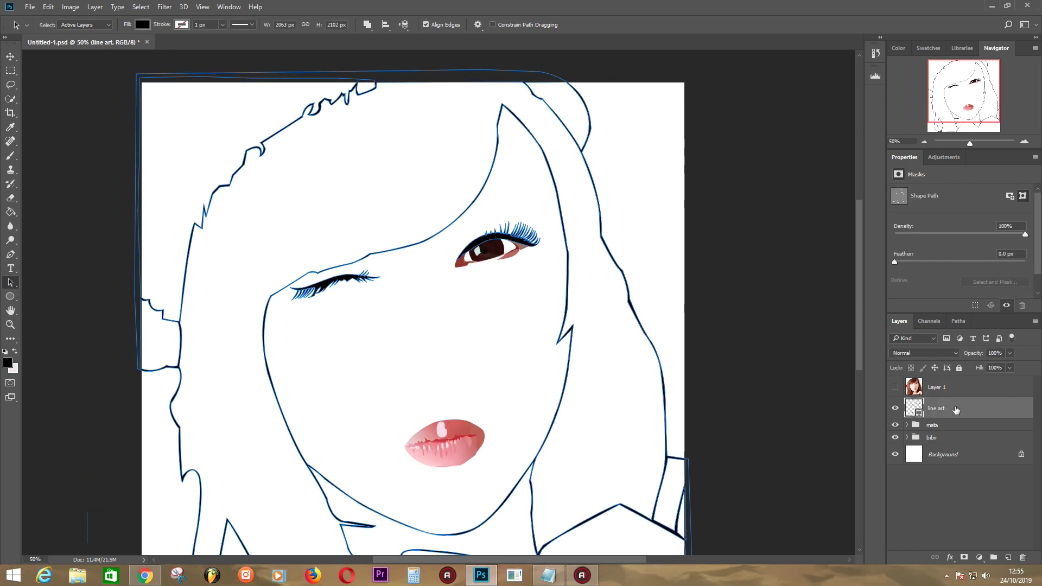
left_click(422, 351)
Copy the face outline to a 'line art copy' layer set to Combine Shapes, and show Layer 1.
key("ctrl")
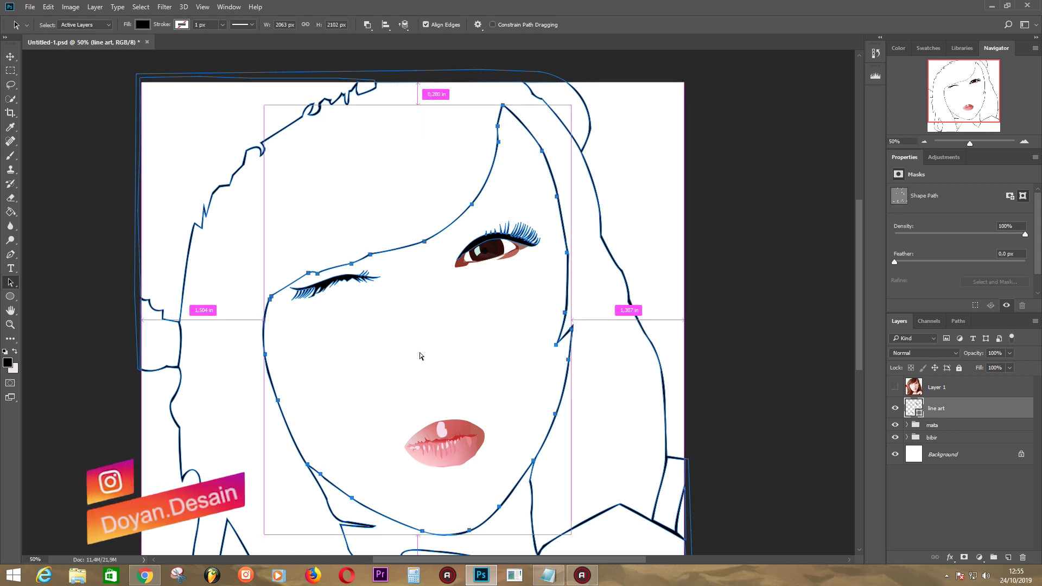
key("ctrl+j")
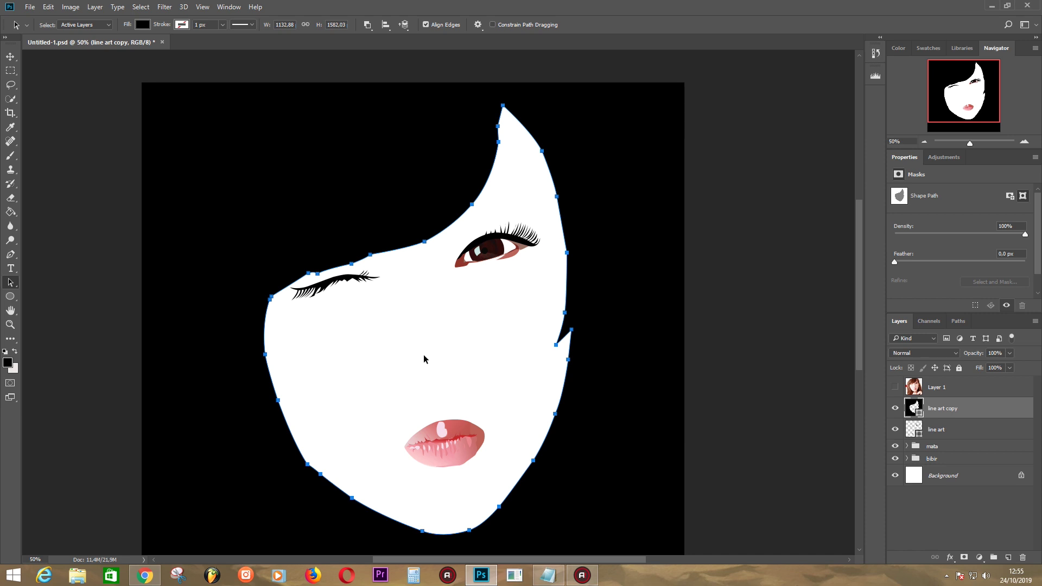
left_click(367, 26)
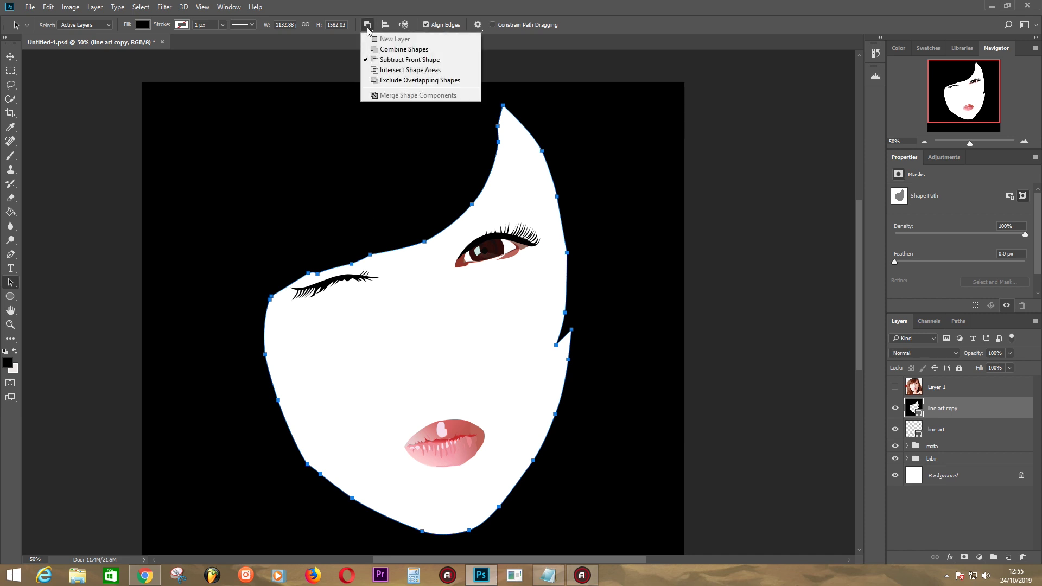
left_click(403, 49)
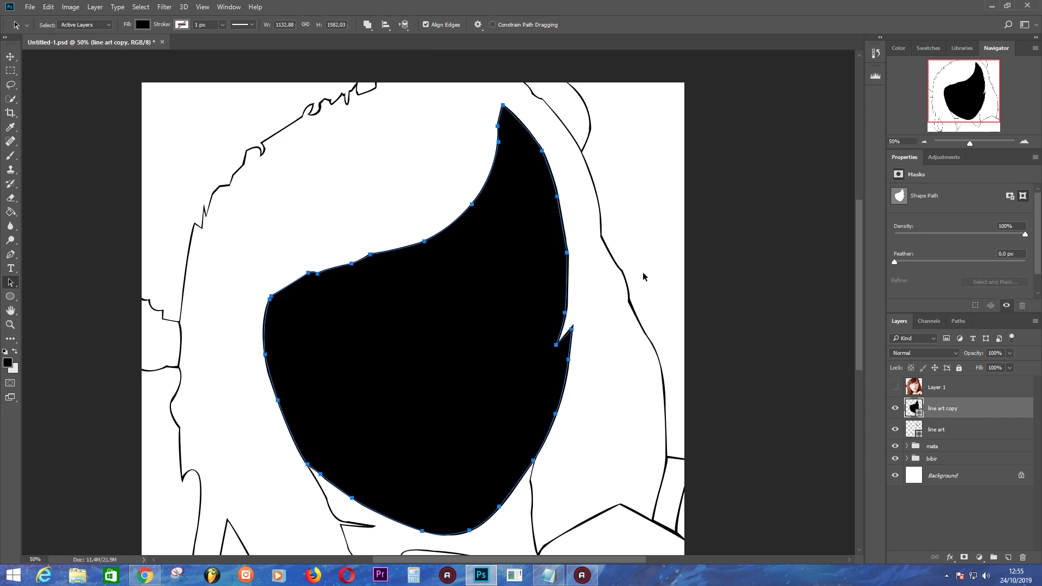
left_click(895, 387)
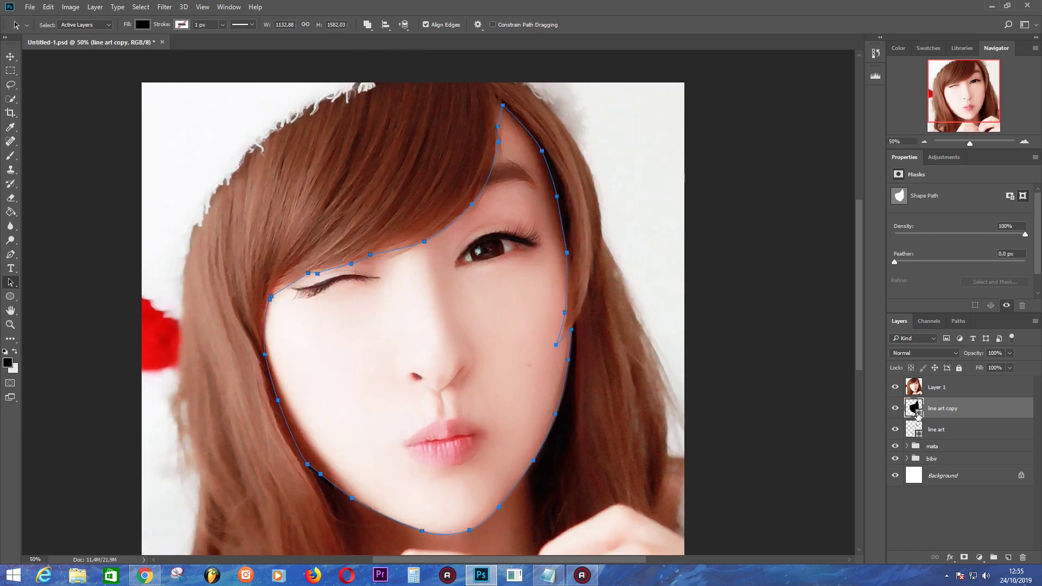
Fill the face shape with the skin tone #fdebe9 sampled from the photo.
double_click(916, 409)
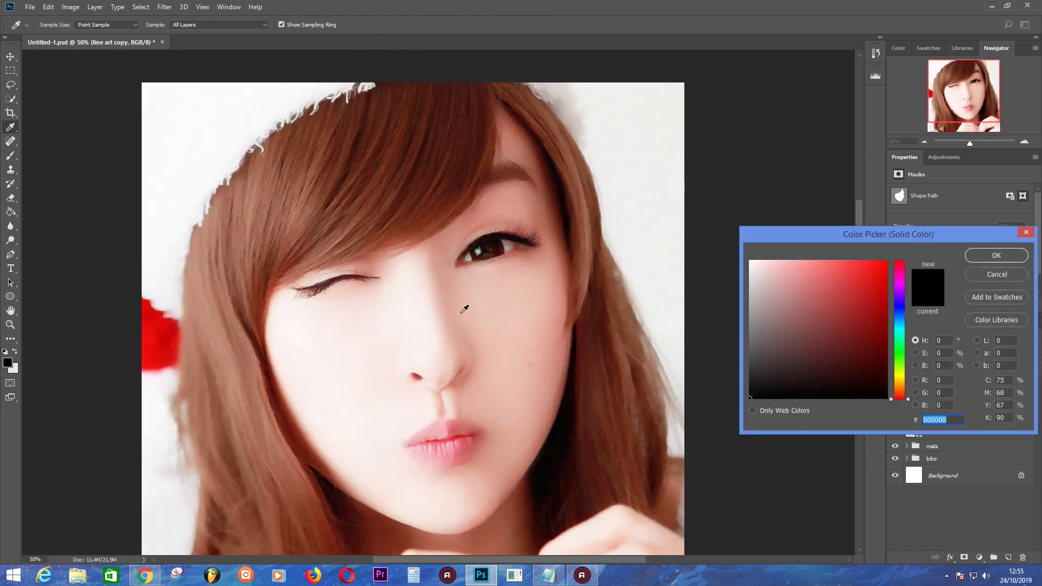
left_click(385, 339)
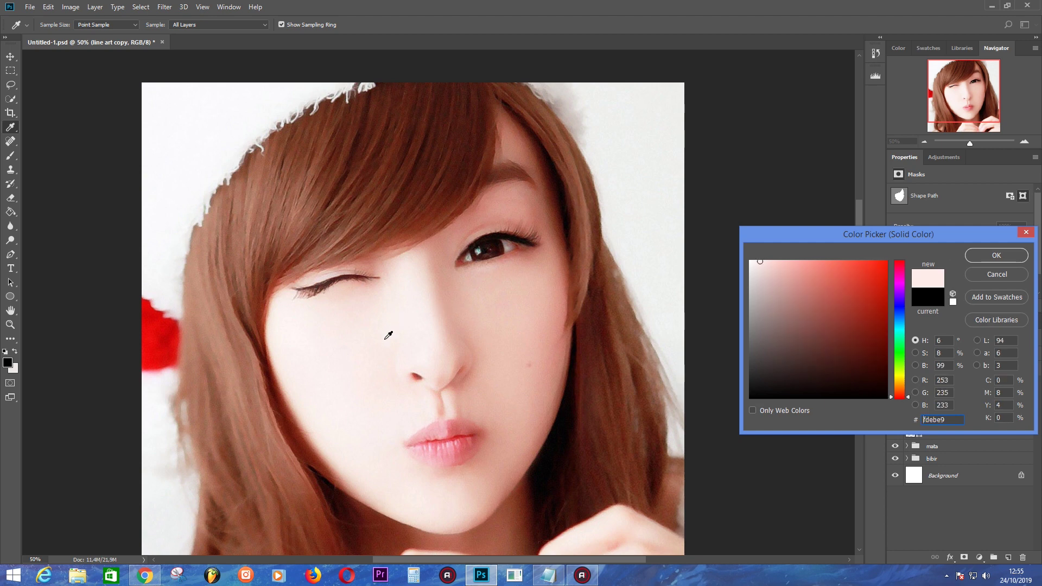
left_click(988, 257)
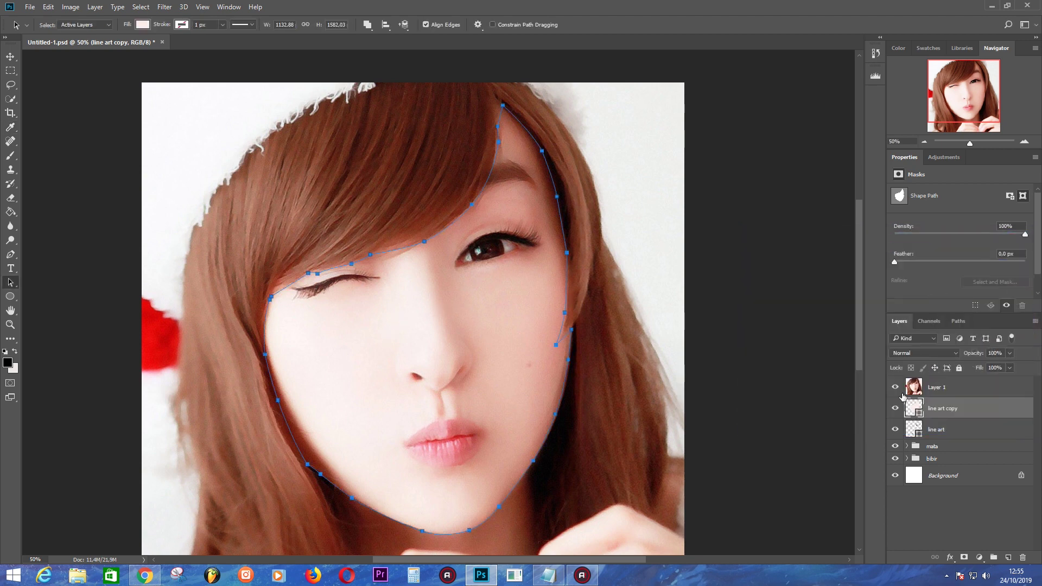
Move the face shape above Background, name it wajah, and copy the hair outline to a new layer.
left_click_drag(965, 415, 970, 466)
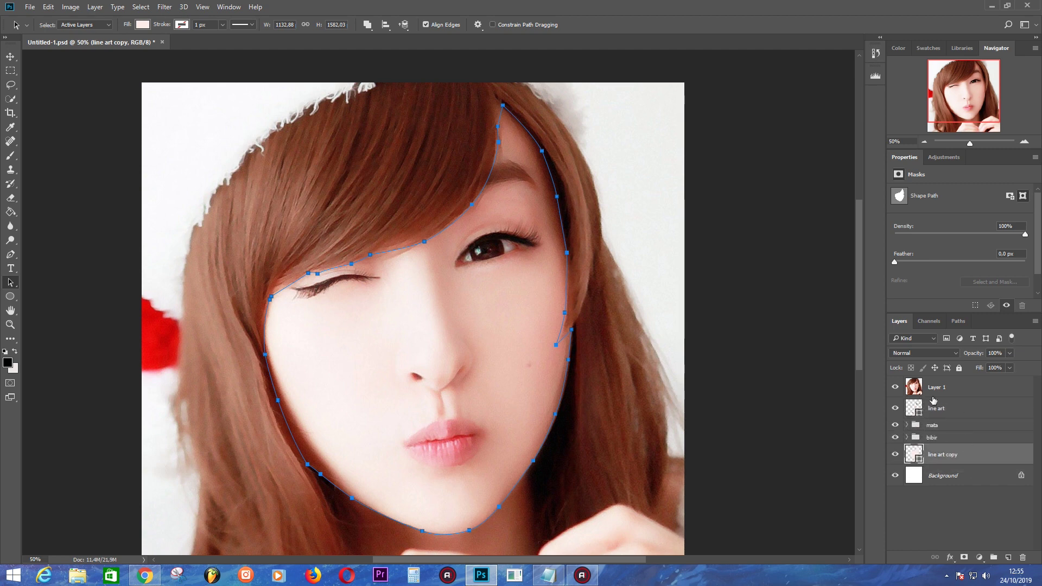
double_click(950, 454)
type("wa")
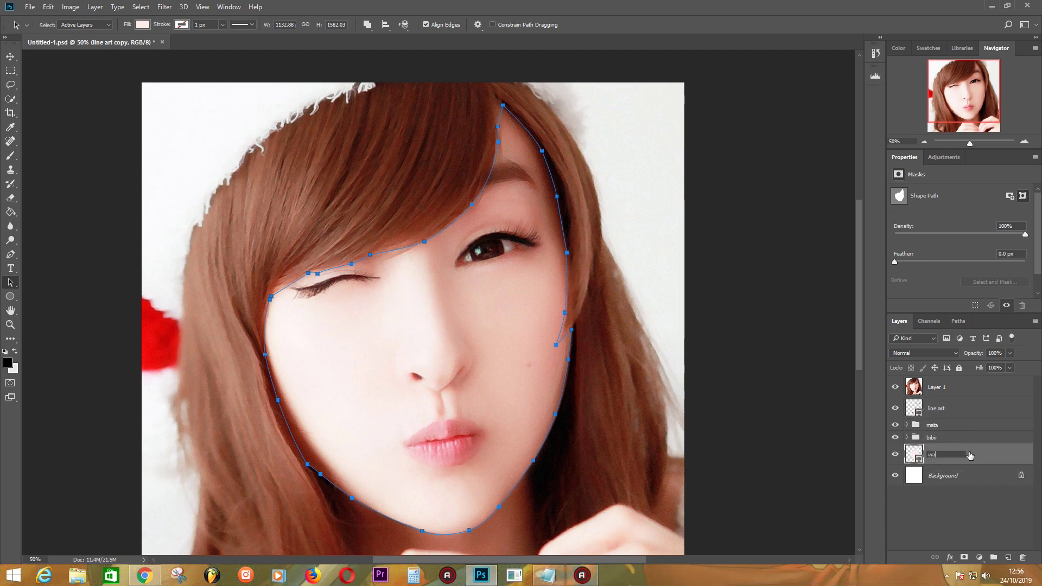
key("Return")
left_click(945, 408)
key("ctrl+j")
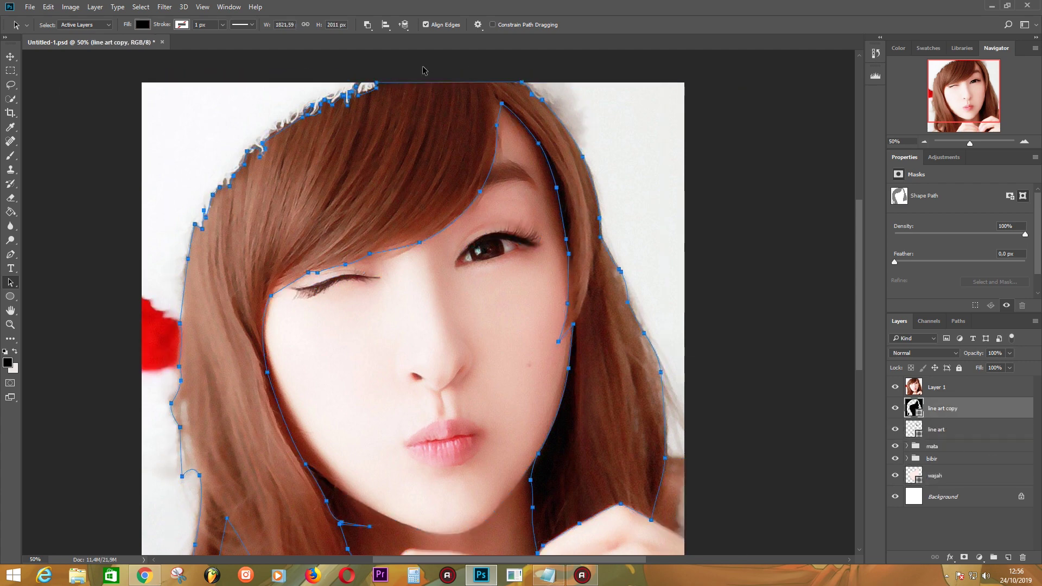
Give the hair shape its sampled colour and move it below the bibir group.
double_click(914, 408)
left_click(986, 258)
left_click_drag(944, 408, 944, 466)
Copy the hat outlines to their own shape layers and fill them with the photo's hat colour.
left_click(944, 408)
key("a")
key("ctrl+j")
double_click(914, 409)
left_click(995, 255)
left_click(944, 430)
key("ctrl+j")
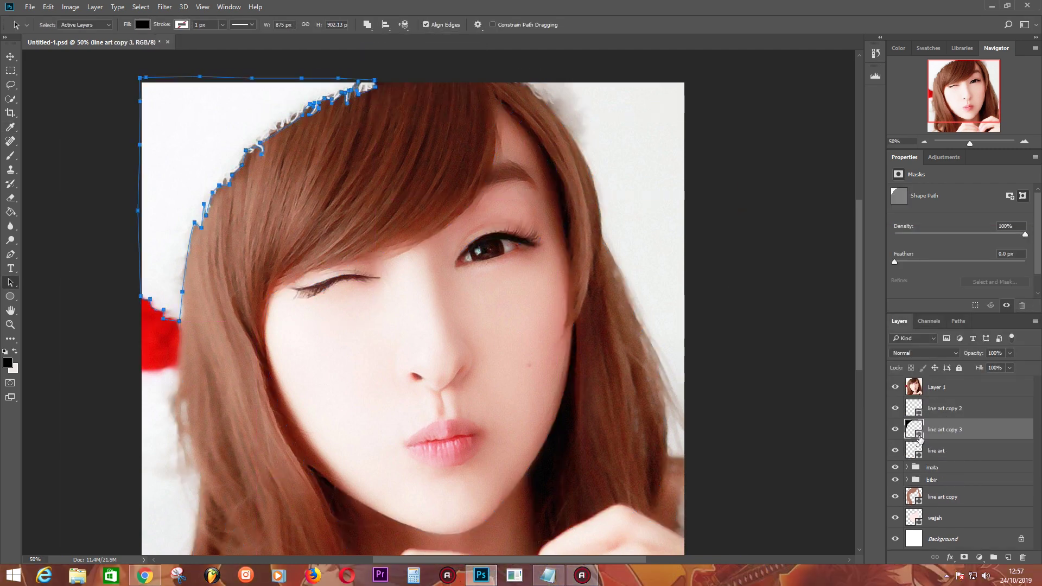
left_click(944, 450)
left_click(163, 334)
key("ctrl+j")
Copy the neck outline to a shape filled with a darker skin tone, then copy the hands outline.
scroll(242, 255, "down", 3)
left_click(934, 471)
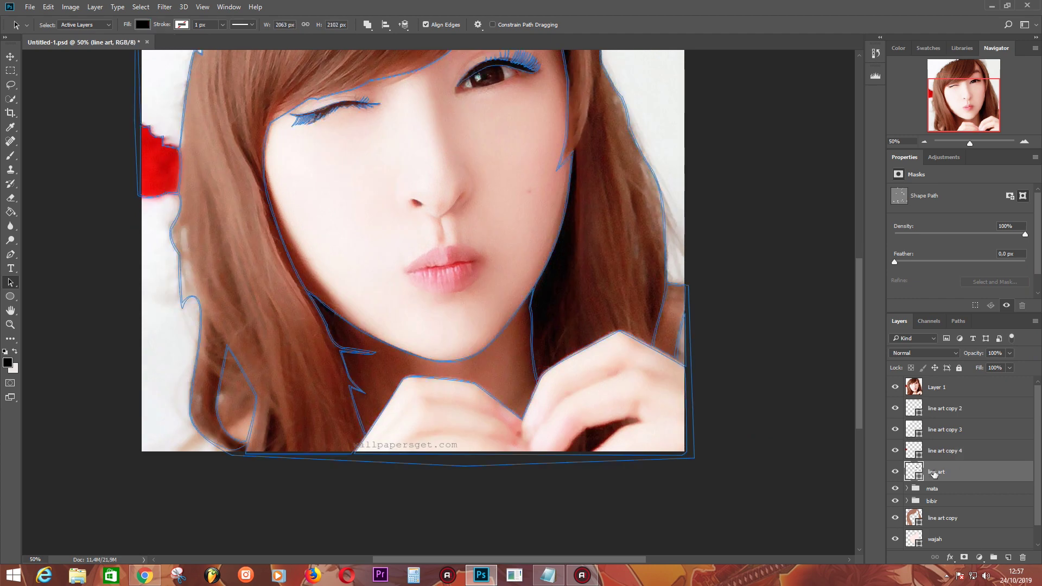
key("ctrl+j")
double_click(914, 471)
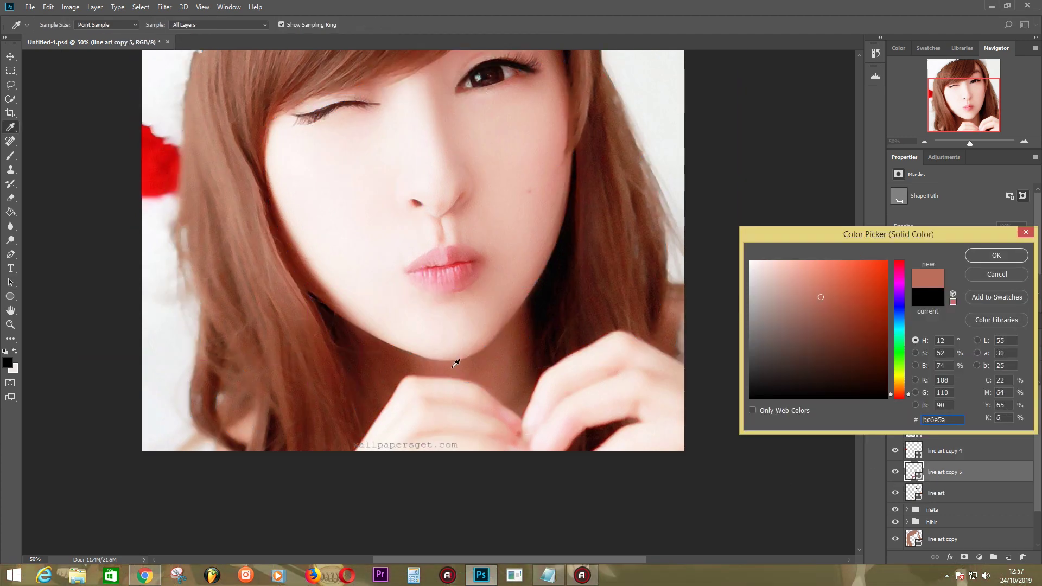
left_click(982, 256)
key("Return")
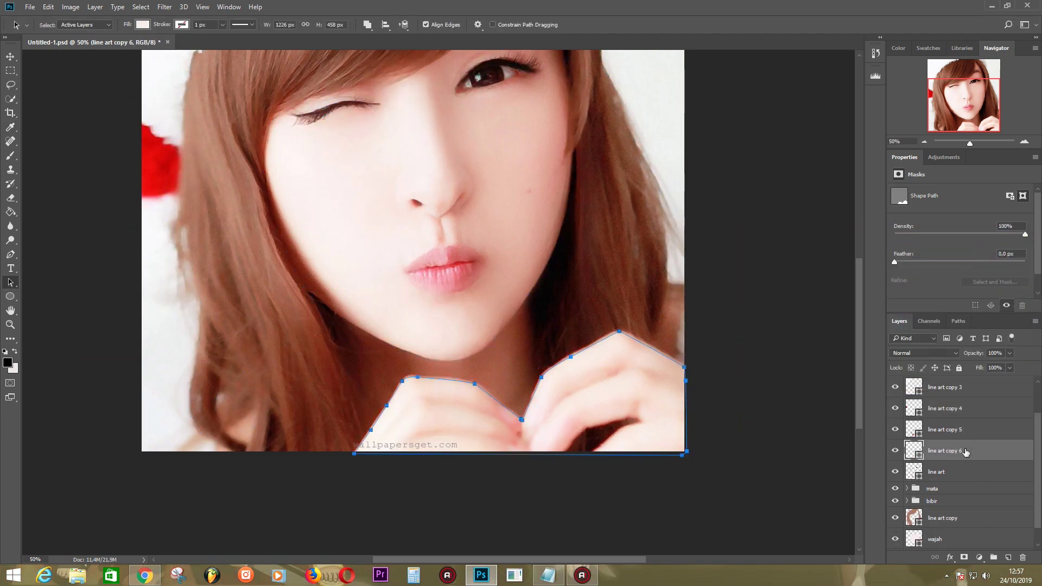
Group the hat layers together into the topi group.
scroll(650, 415, "up", 3)
scroll(649, 415, "up", 1)
left_click(945, 450, "shift")
key("ctrl+g")
left_click_drag(931, 404, 972, 497)
Rename the neck layer leher and group the face, neck and hands layers at the bottom.
left_click(931, 415)
type("leher")
key("Return")
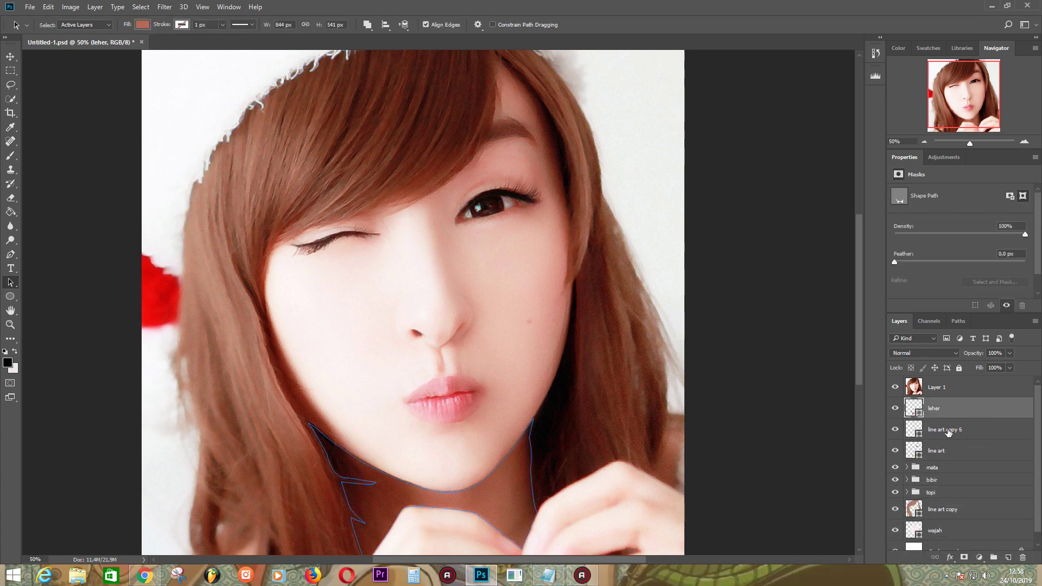
type("tangan")
left_click_drag(945, 429, 958, 476)
left_click(958, 475, "shift")
key("ctrl+g")
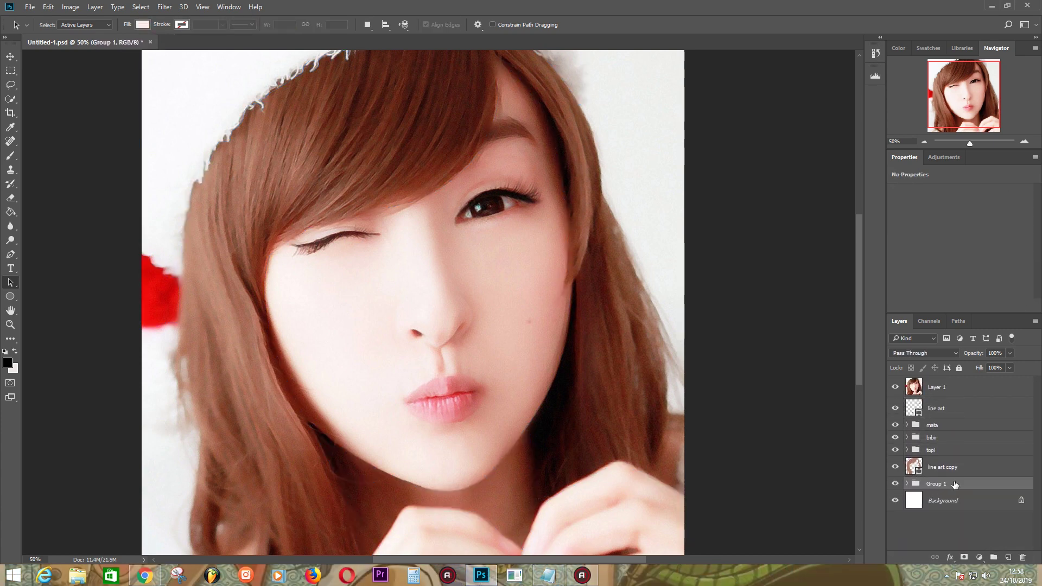
type("rambut")
Rename the skin group kulit and move the hair shape above the mata group.
left_click(932, 425)
double_click(936, 462)
type("kulit")
key("Return")
left_click(932, 425)
key("p")
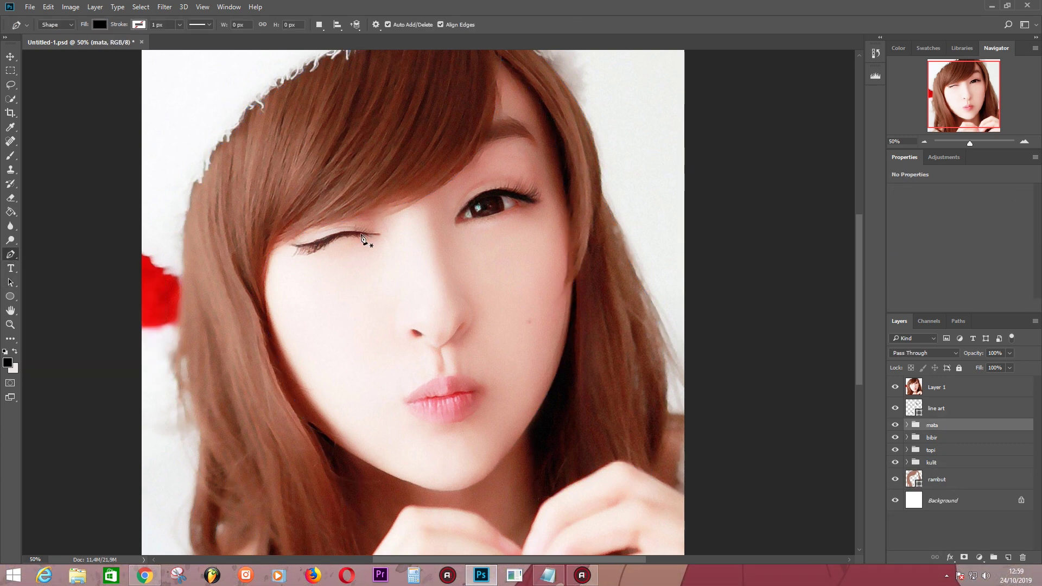
left_click_drag(945, 480, 944, 419)
scroll(514, 249, "up", 2)
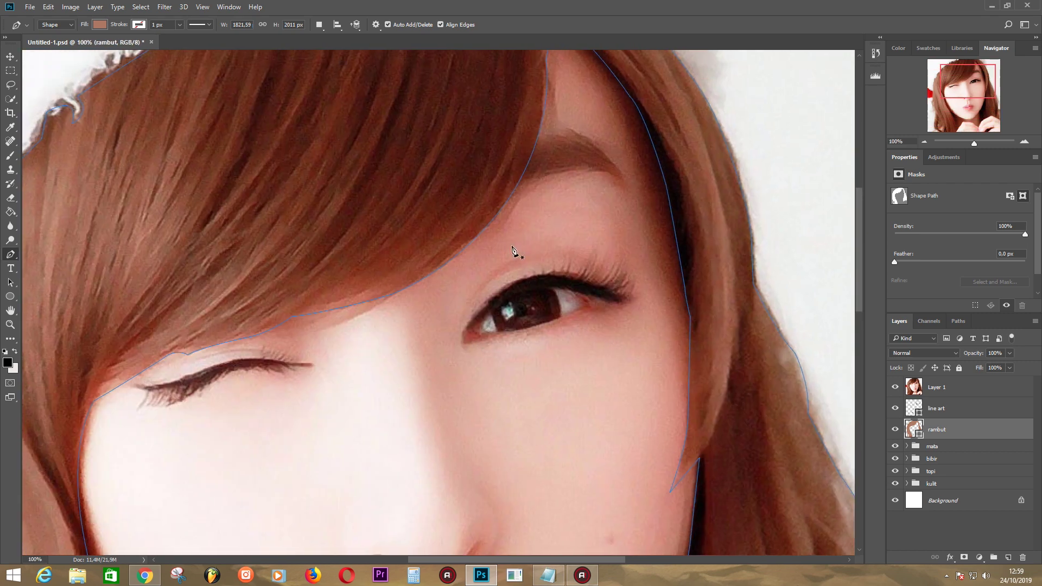
Draw the brown eyebrow shapes Shape 16 and Shape 17 over the open eye.
left_click(624, 179)
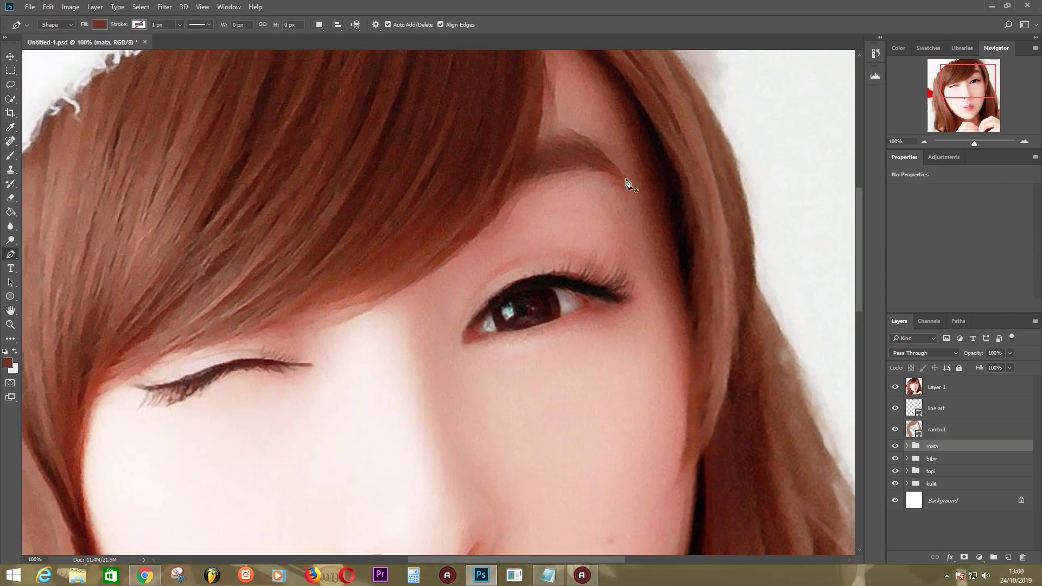
left_click_drag(569, 128, 527, 104)
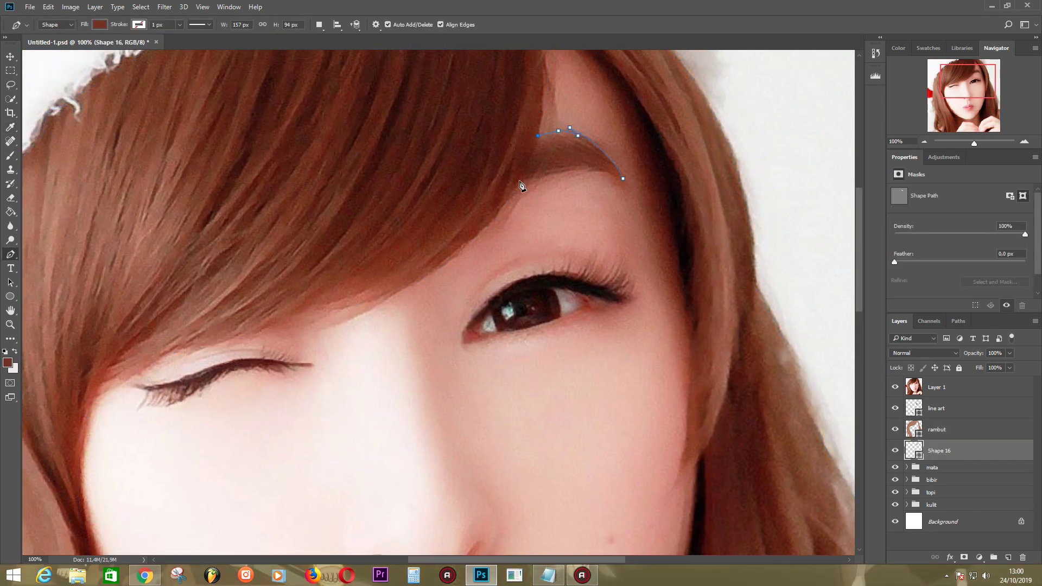
left_click(559, 172)
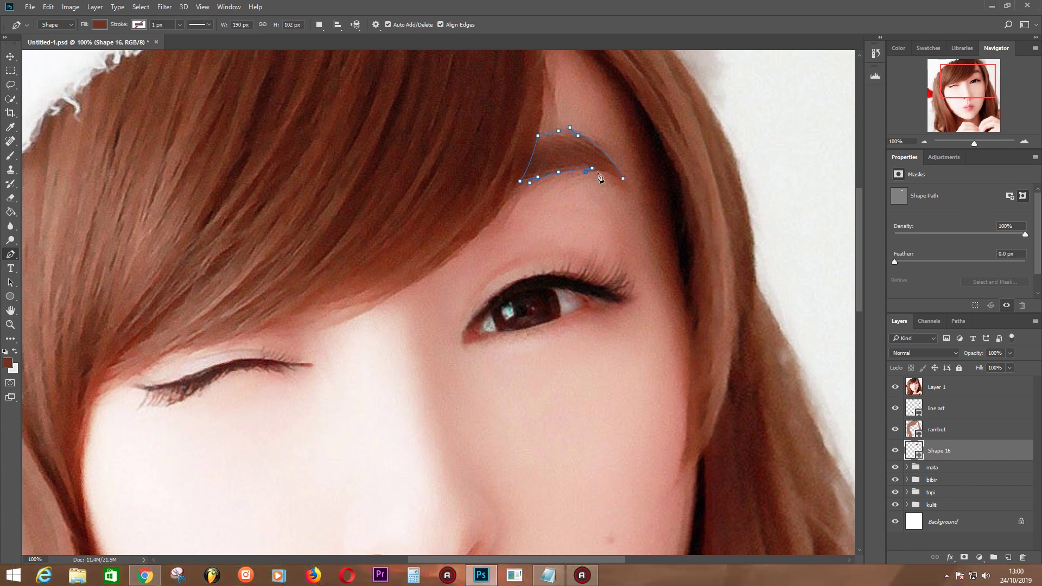
left_click(895, 387)
left_click(895, 387)
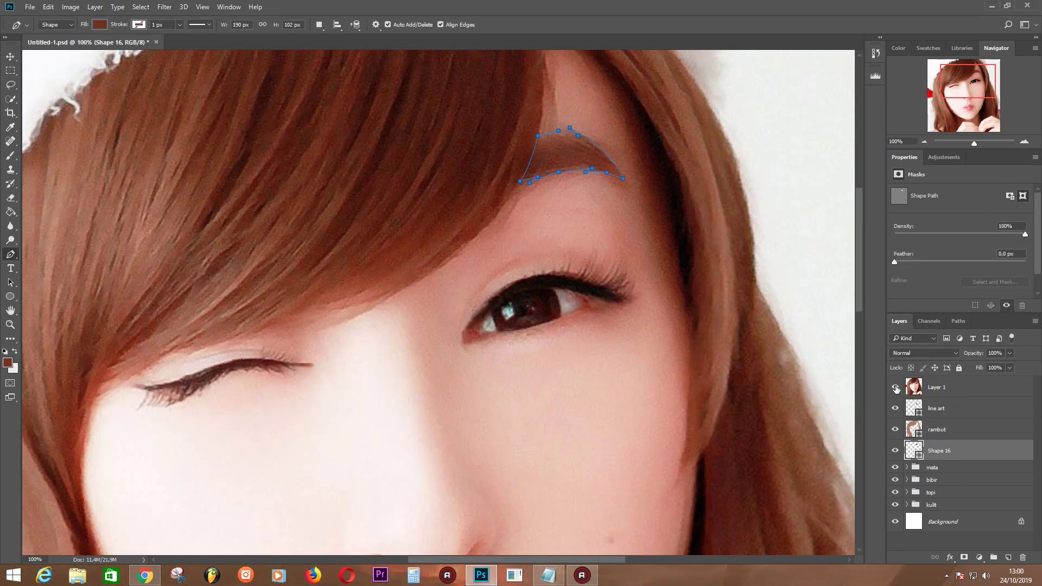
key("Escape")
left_click(565, 147)
left_click(895, 387)
left_click(622, 178)
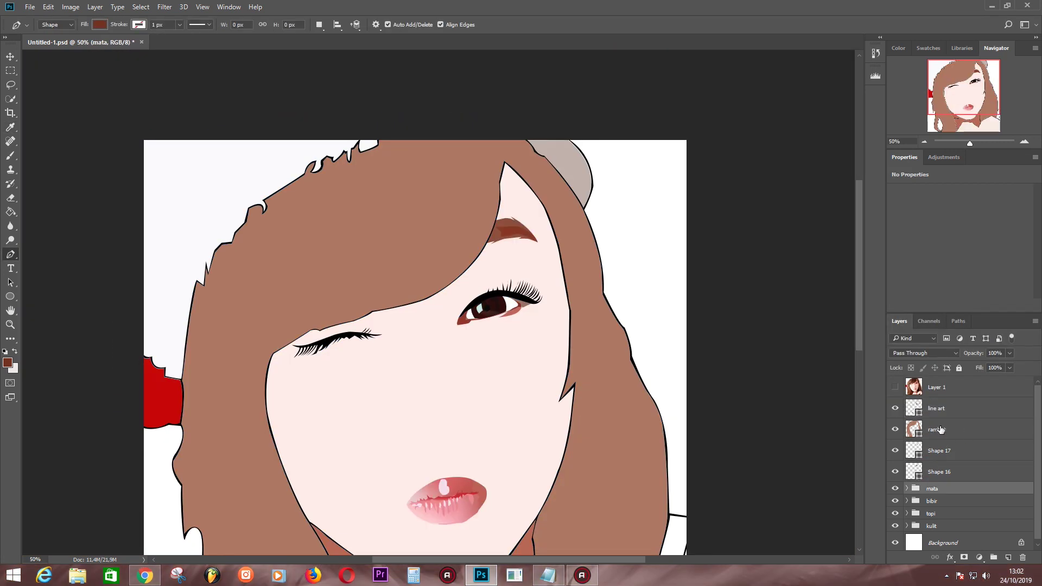
scroll(945, 445, "down", 1)
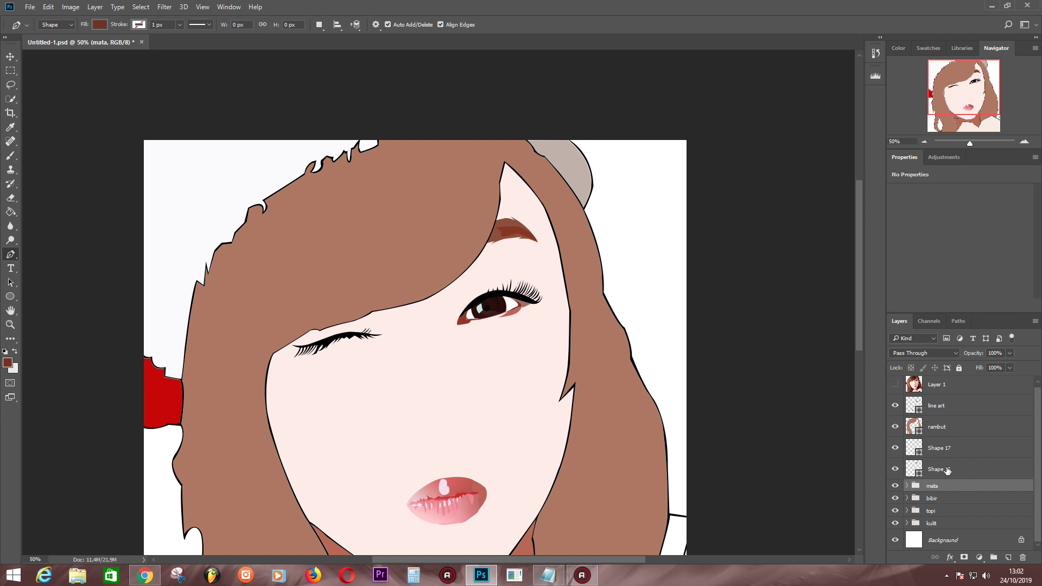
Move Shape 16 and Shape 17 below the topi group and zoom in on the open eye.
left_click_drag(944, 469, 953, 520)
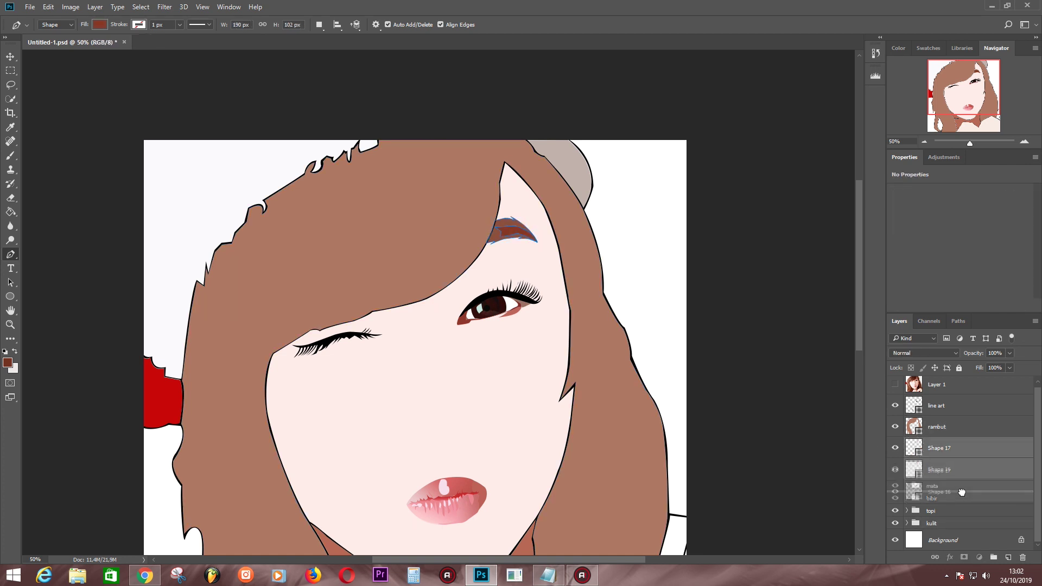
left_click_drag(944, 447, 964, 508)
left_click(896, 385)
key("ctrl+plus")
key("ctrl+plus")
key("ctrl+plus")
left_click(931, 524)
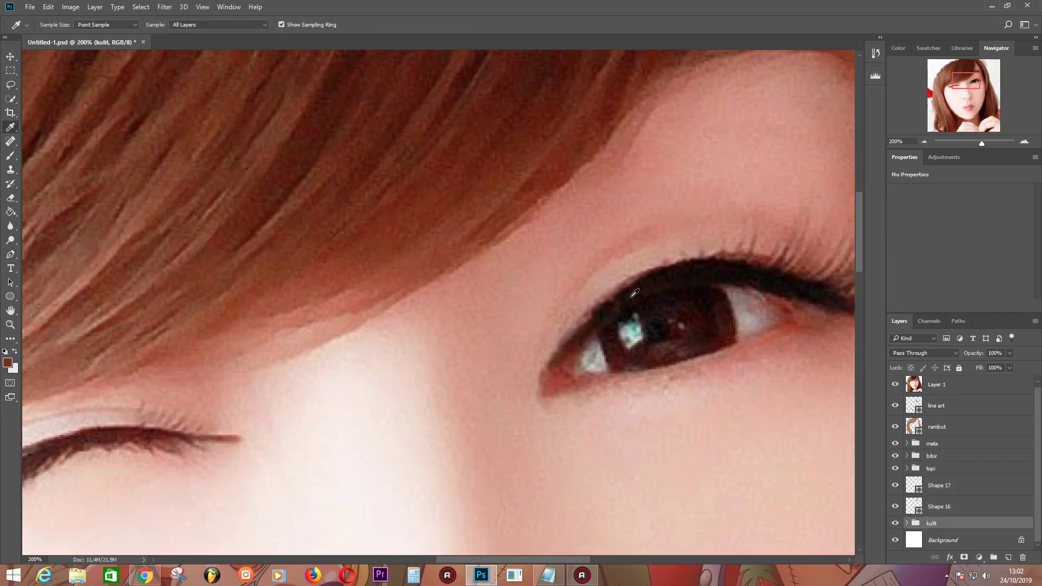
Draw Shape 18 as a curved arc along the open eye's lid crease.
left_click(536, 364)
left_click(611, 260)
left_click_drag(715, 230, 571, 152)
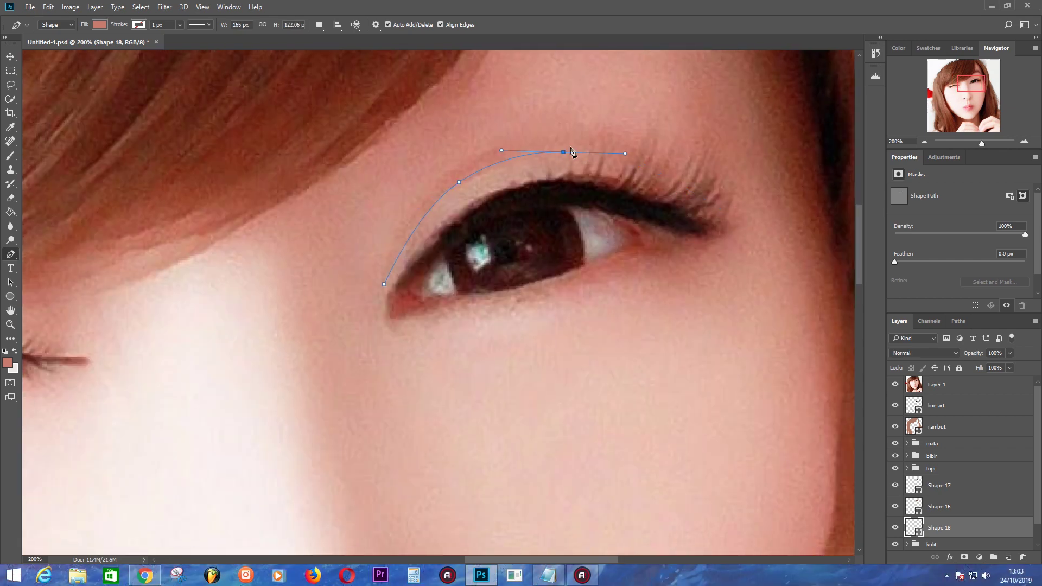
left_click(643, 157)
left_click_drag(436, 188, 342, 267)
double_click(915, 526)
left_click(996, 253)
left_click(895, 384)
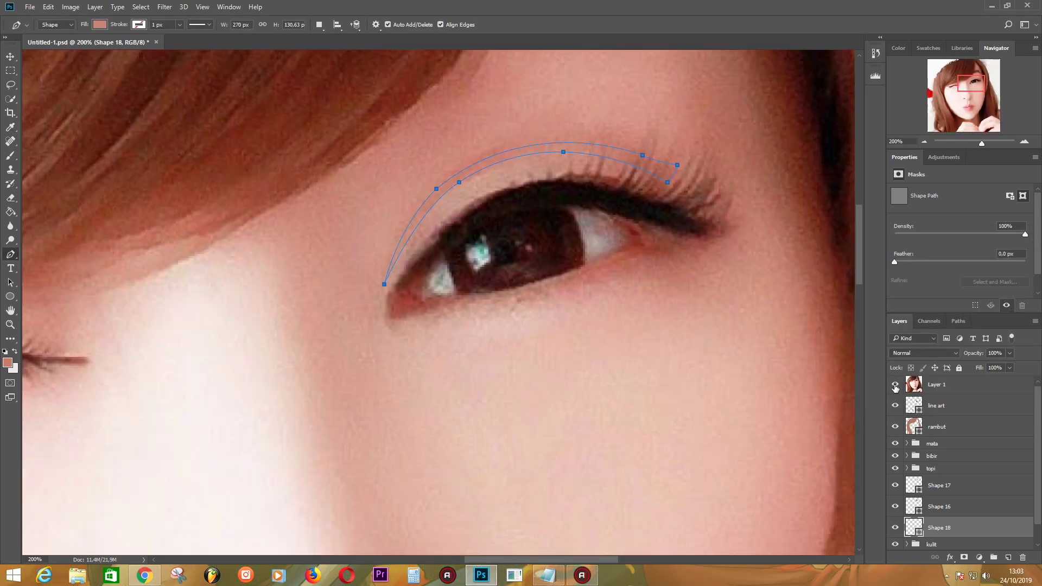
key("Escape")
Draw Shape 19 as a dark strip along the upper lash line.
left_click(557, 180)
left_click(568, 173)
left_click(579, 175)
left_click(589, 175)
left_click(701, 216)
left_click(737, 228)
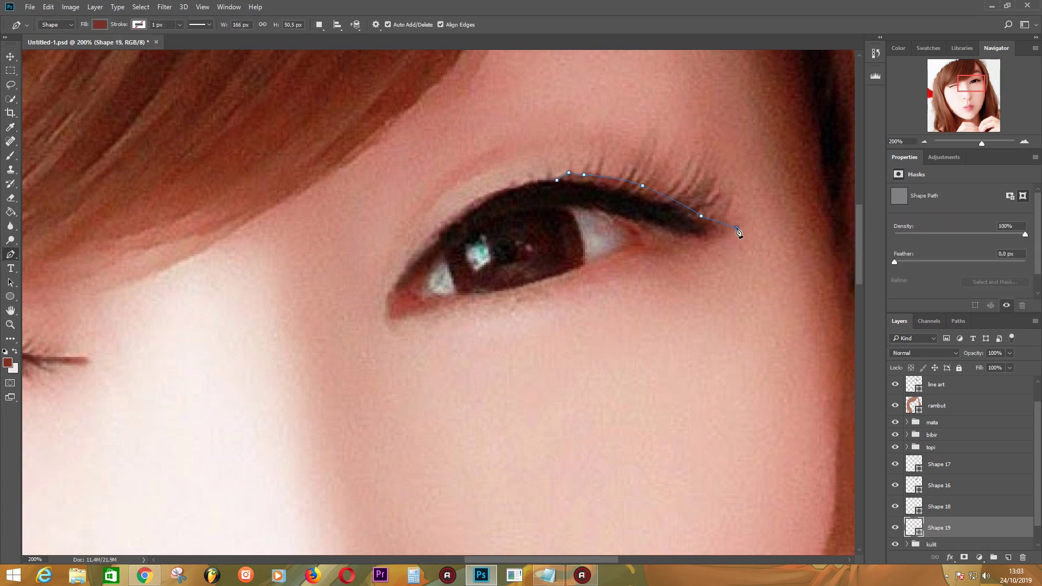
left_click_drag(690, 236, 667, 226)
scroll(921, 488, "up", 1)
left_click(895, 388)
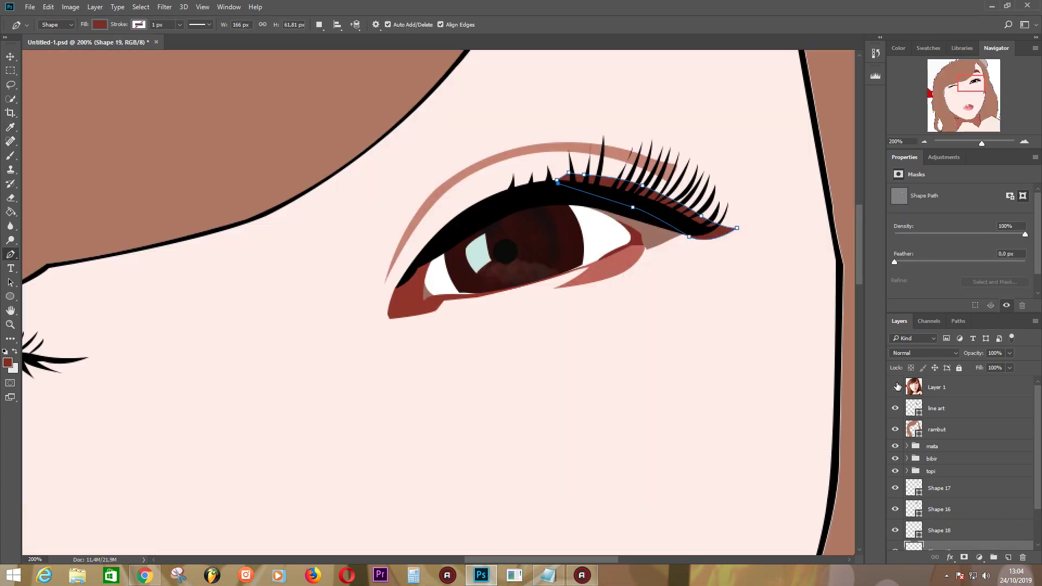
left_click(896, 387)
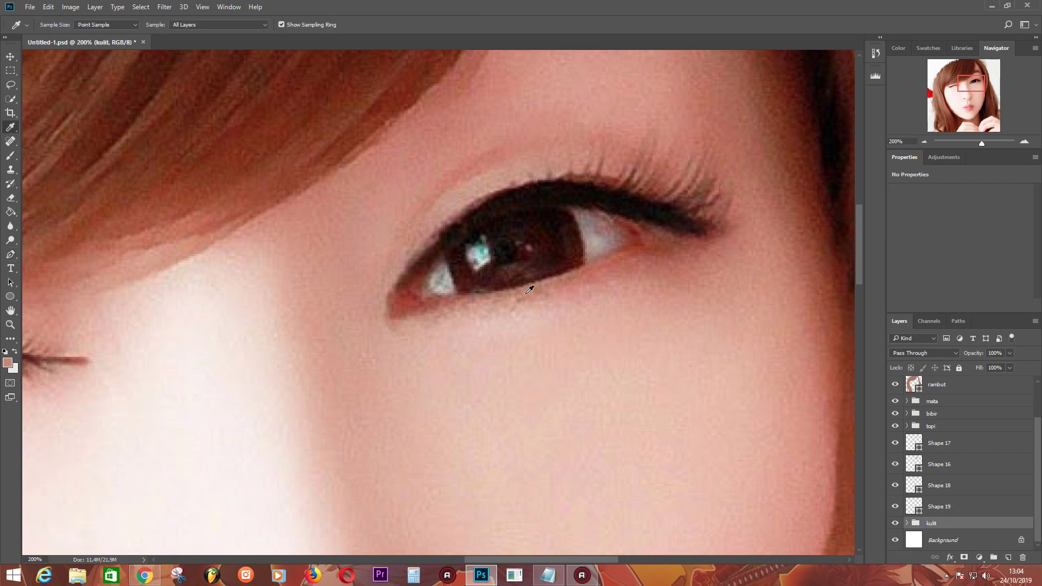
Draw a reddish shading shape under the open eye from the inner to outer corner.
key("p")
left_click(468, 302)
left_click(477, 300)
left_click(493, 301)
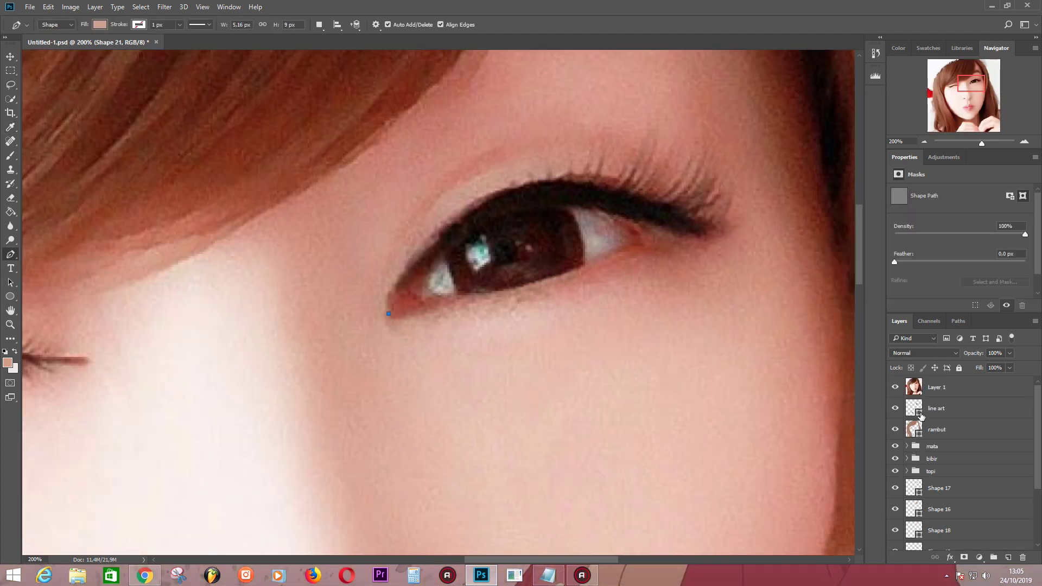
left_click_drag(394, 333, 411, 350)
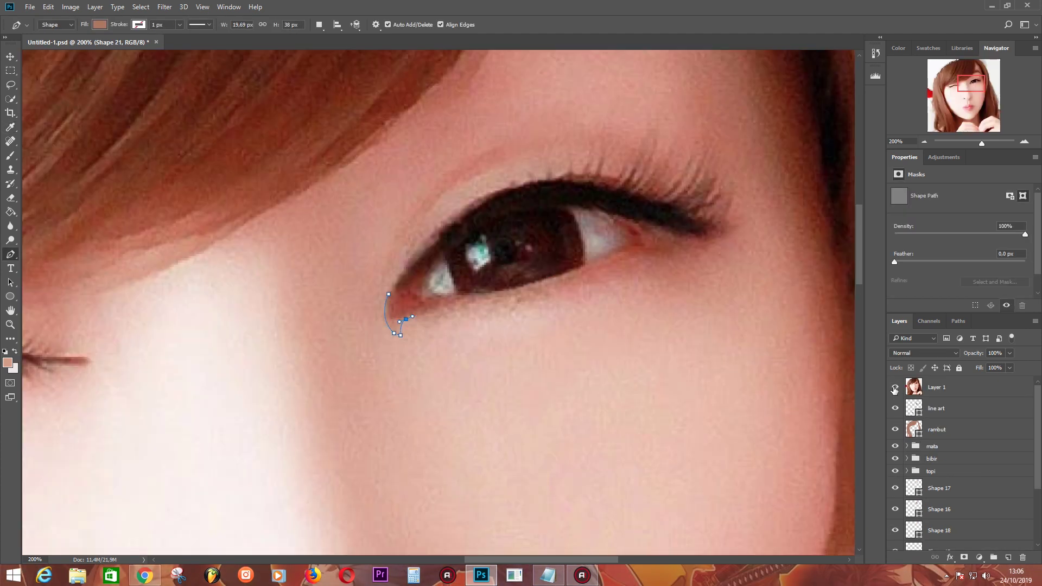
left_click(453, 320)
left_click_drag(555, 296, 594, 267)
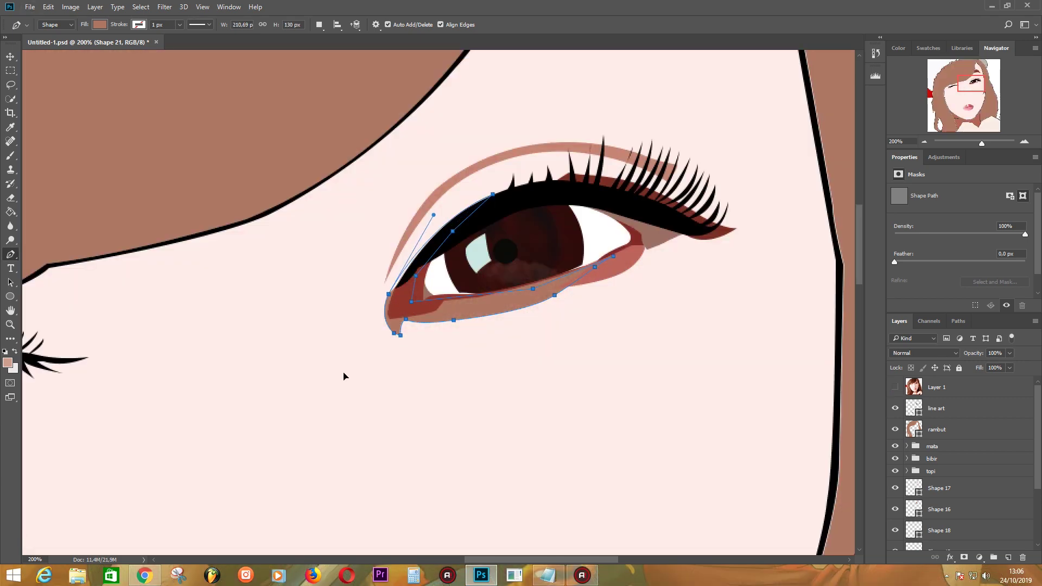
left_click(937, 429)
key("ctrl+minus")
key("ctrl+minus")
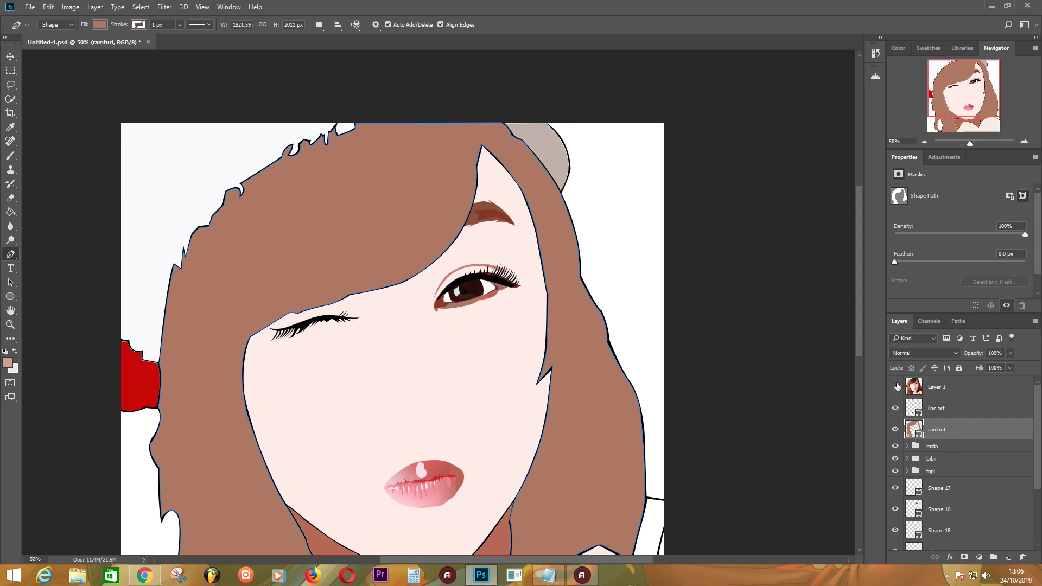
left_click(895, 387)
Trace another shading shape along the lower eyelid toward the outer corner.
left_click(473, 303)
left_click(489, 303)
left_click(895, 387)
left_click(895, 387)
key("ctrl+plus")
key("ctrl+plus")
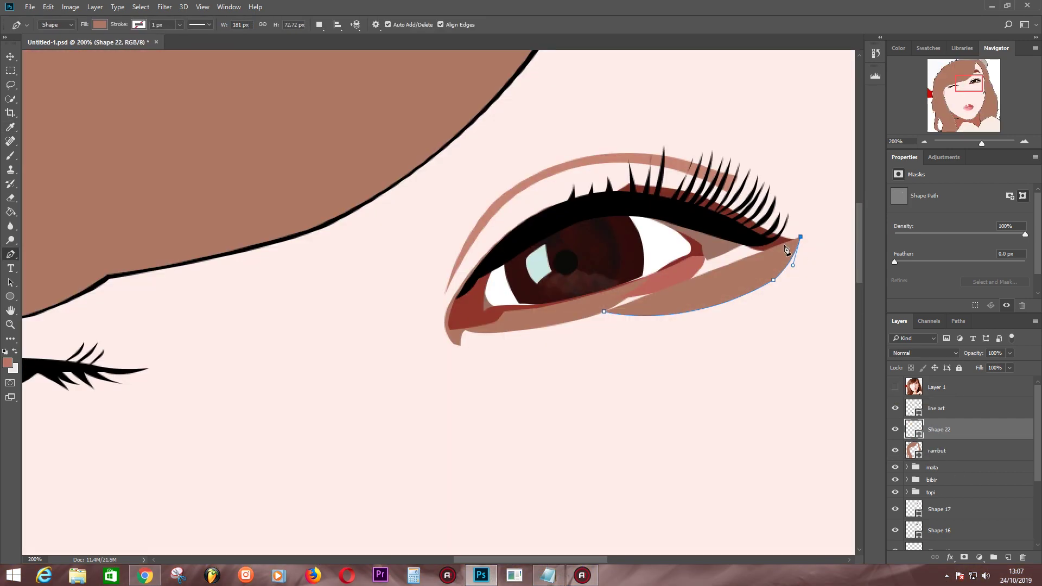
left_click(801, 237)
left_click(785, 237)
left_click(734, 239)
left_click(704, 254)
left_click(663, 281)
left_click(615, 296)
Change Shape 22's fill to a lighter pink.
scroll(955, 488, "down", 3)
double_click(914, 505)
left_click(821, 299)
left_click(803, 274)
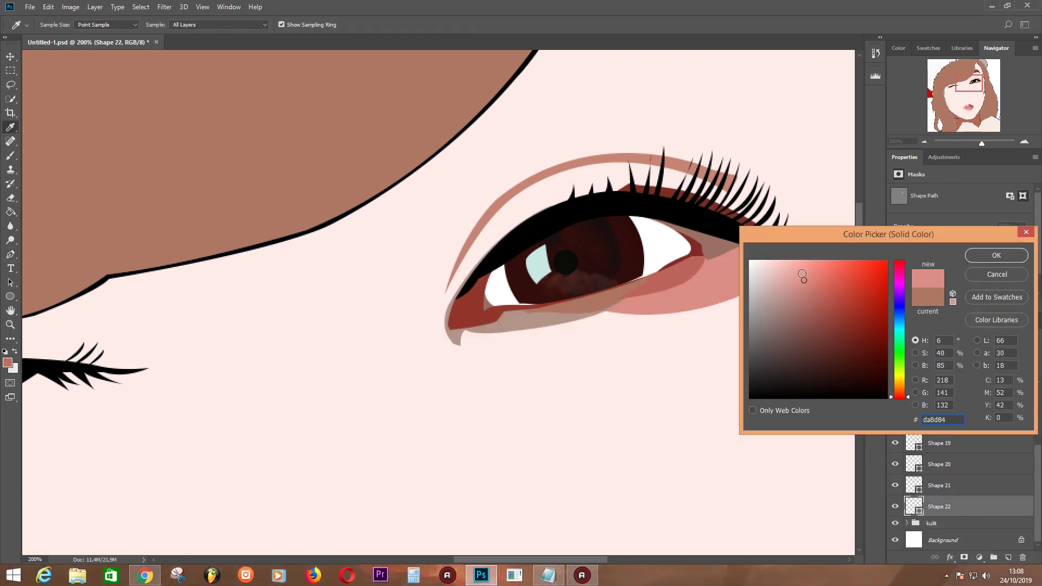
key("Return")
key("ctrl+minus")
key("ctrl+minus")
Zoom in on the nose and begin tracing Shape 23 around the nostril.
left_click(960, 534)
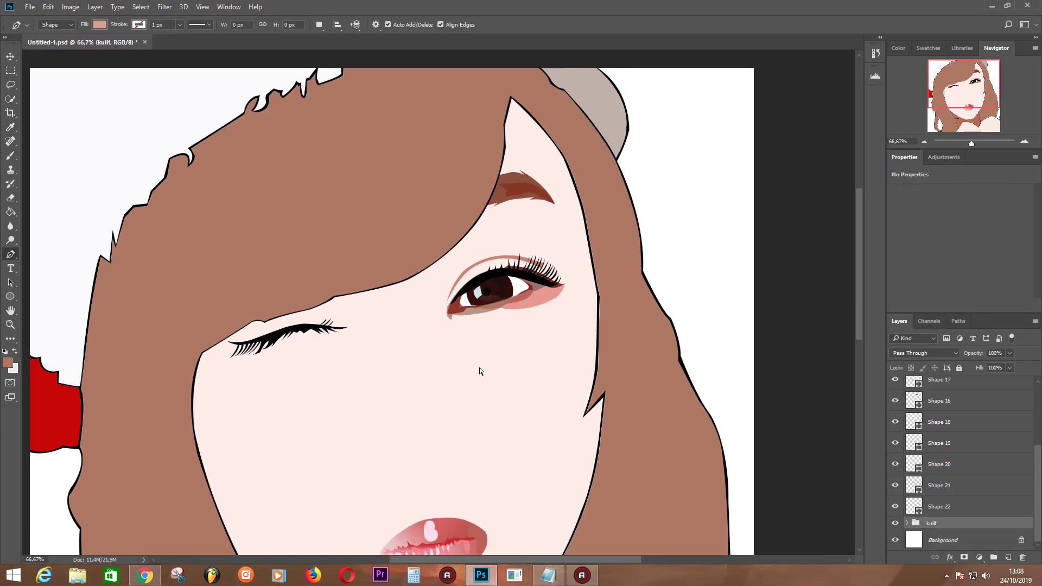
key("ctrl+plus")
key("i")
key("p")
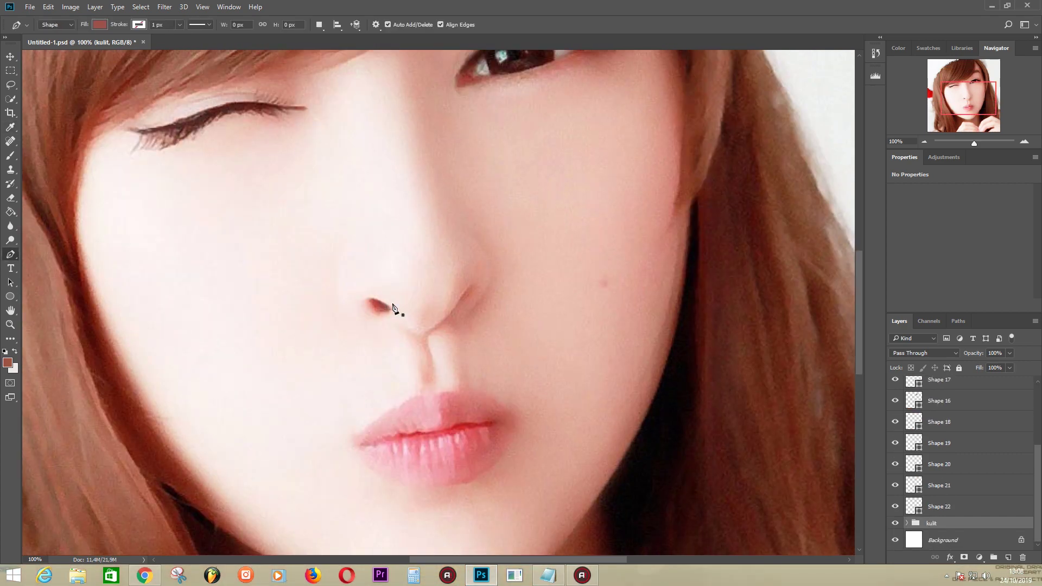
key("ctrl+plus")
key("ctrl+plus")
left_click(240, 315)
left_click_drag(267, 314, 290, 324)
left_click(295, 328)
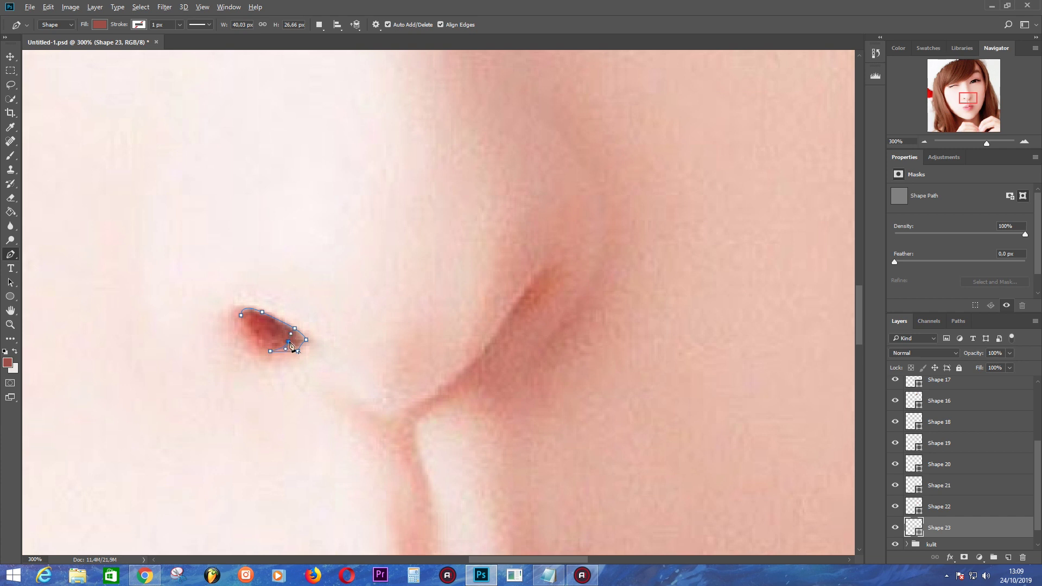
Finish the first nostril shape and draw the second curved nostril shape.
key("Return")
left_click(254, 307)
mouse_move(240, 328)
left_mouse_down()
mouse_move(264, 357)
mouse_move(235, 335)
mouse_move(280, 356)
left_mouse_up()
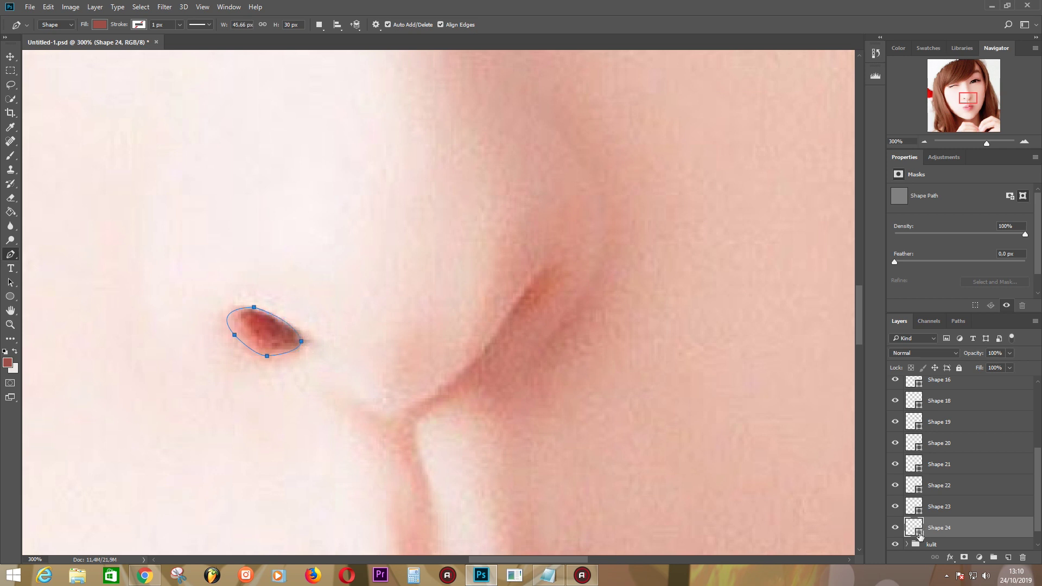
key("Return")
Start Shape 25, tracing a crease from beside the nose down the philtrum toward the upper lip.
left_click(547, 268)
left_click(499, 333)
left_click_drag(398, 418, 351, 430)
left_click(350, 400)
scroll(400, 434, "down", 3)
left_click(406, 409)
left_click(394, 372)
Bring the crease path back up the nose side and close the Y-shaped Shape 25.
left_click(407, 439)
left_click_drag(422, 354, 444, 423)
left_click(410, 307)
left_click(451, 271)
left_click(497, 227)
left_click(516, 201)
scroll(543, 228, "up", 2)
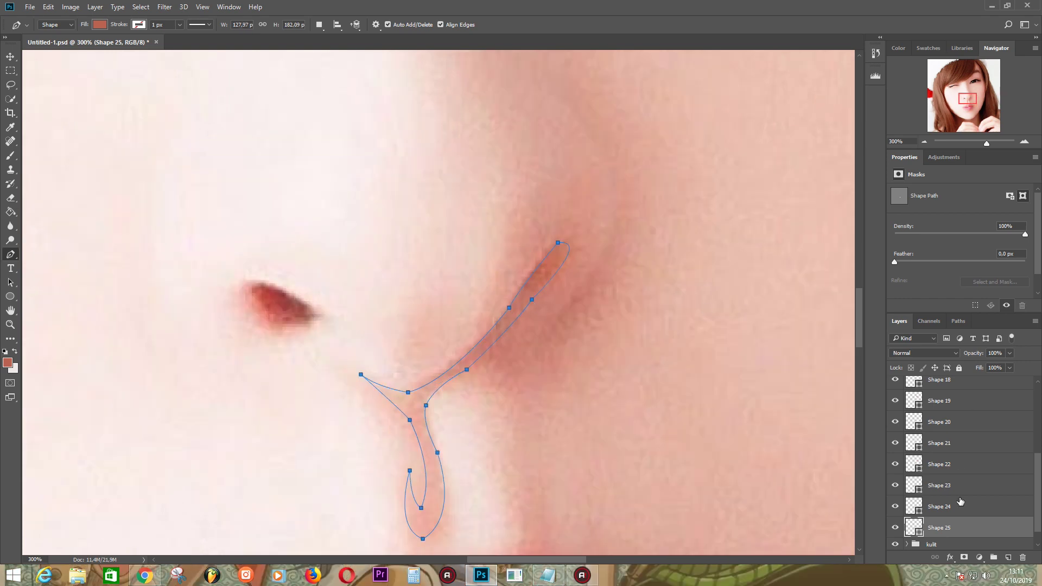
key("Escape")
Zoom out to compare the artwork against the reference photo, then zoom into the winking eye.
key("ctrl+minus")
key("ctrl+minus")
key("ctrl+minus")
left_click(895, 388)
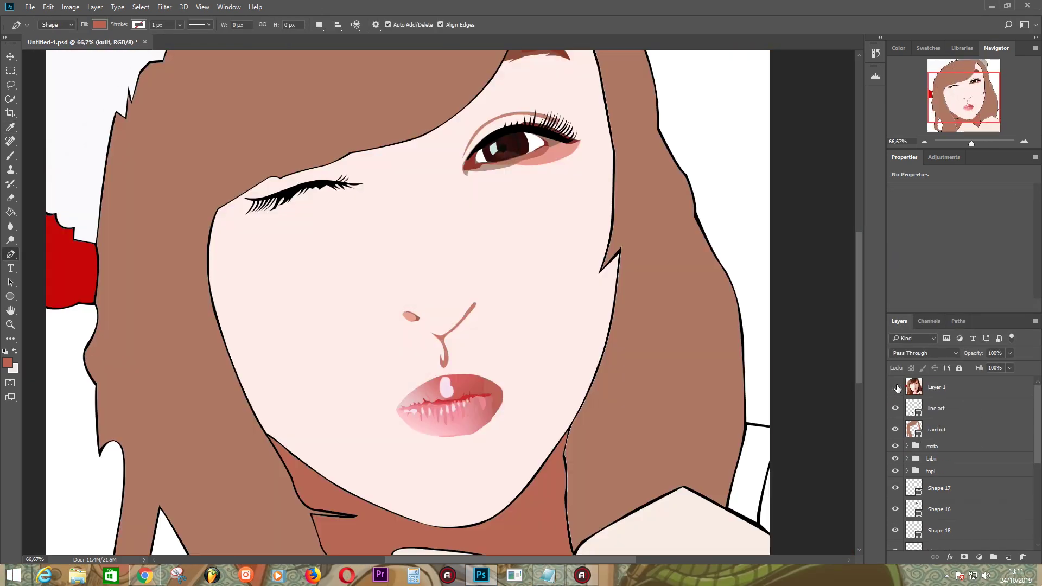
left_click(896, 387)
key("ctrl+plus")
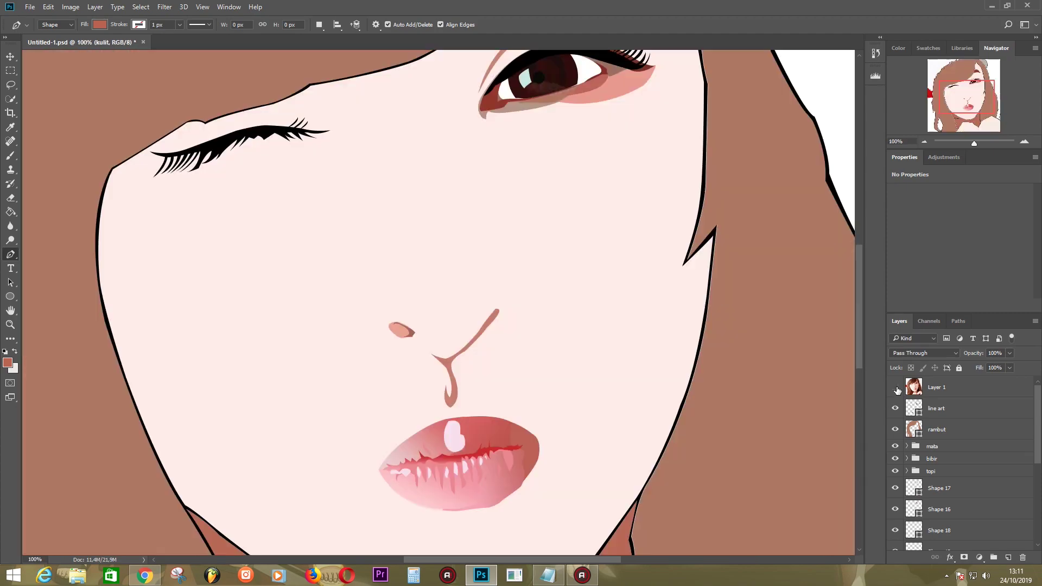
key("ctrl+plus")
Draw Shape 26, a thin #deb9b1 lid-crease arc above the winking eye.
left_click(476, 219)
left_click(535, 206)
left_click(597, 202)
key("ctrl+plus")
left_click(683, 159)
left_click(597, 164)
left_click(503, 187)
scroll(958, 472, "down", 3)
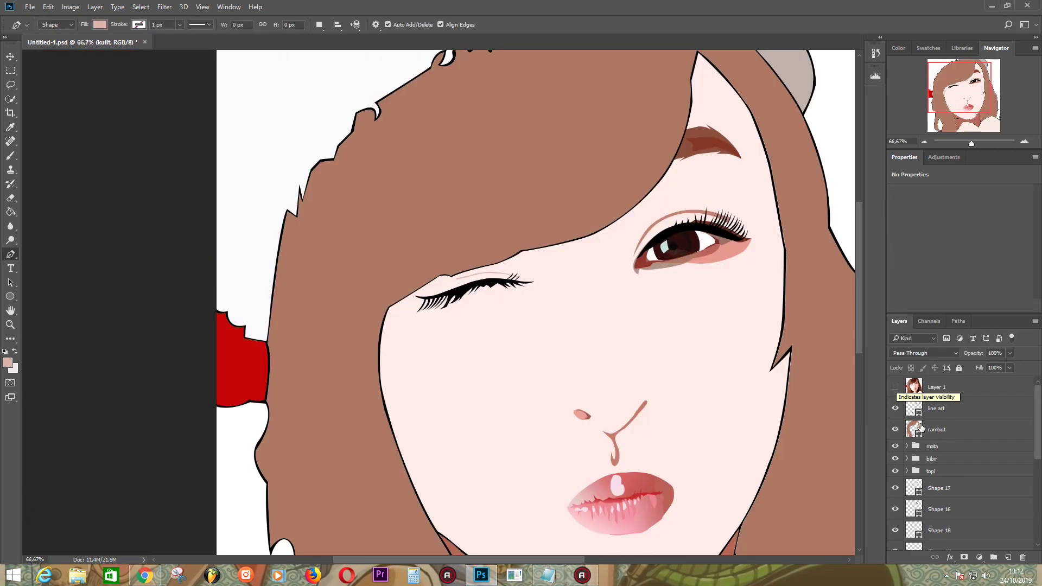
key("ctrl+plus")
key("ctrl+plus")
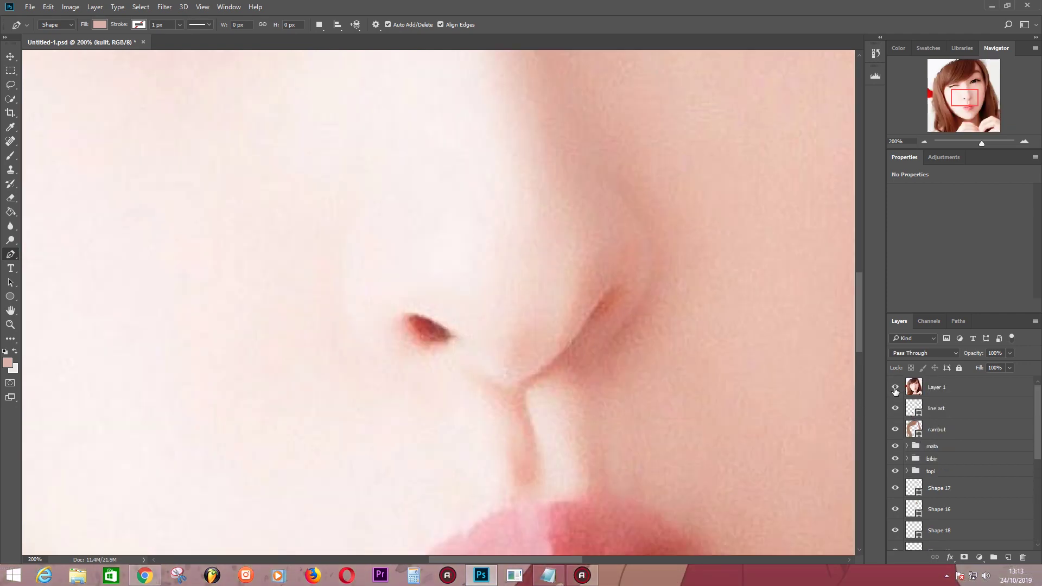
Draw Shape 27, a reddish two-pronged shading stroke beside the nose.
left_click(529, 388)
left_click(565, 370)
left_click_drag(584, 385, 595, 387)
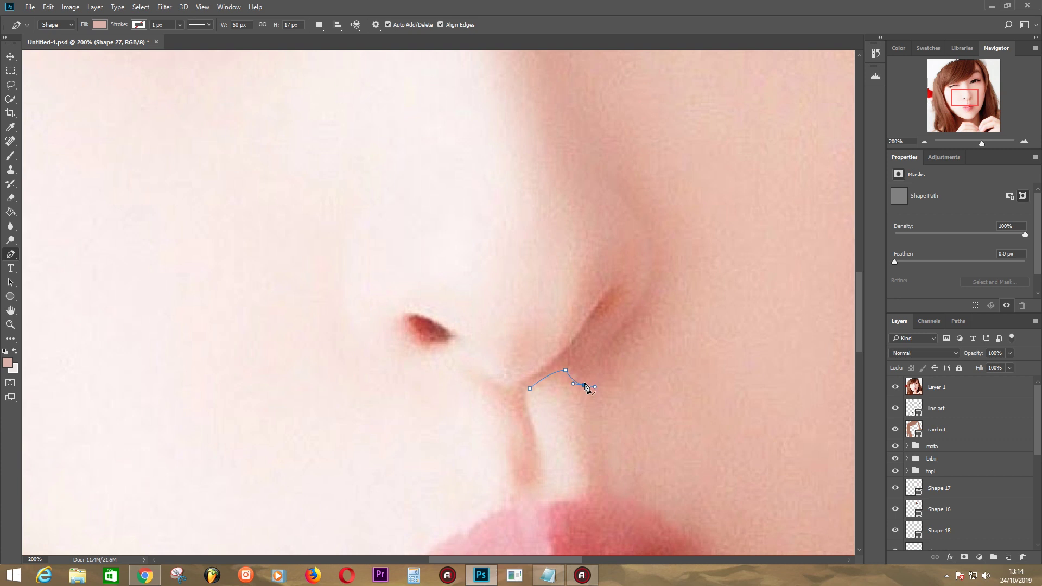
left_click_drag(648, 318, 634, 313)
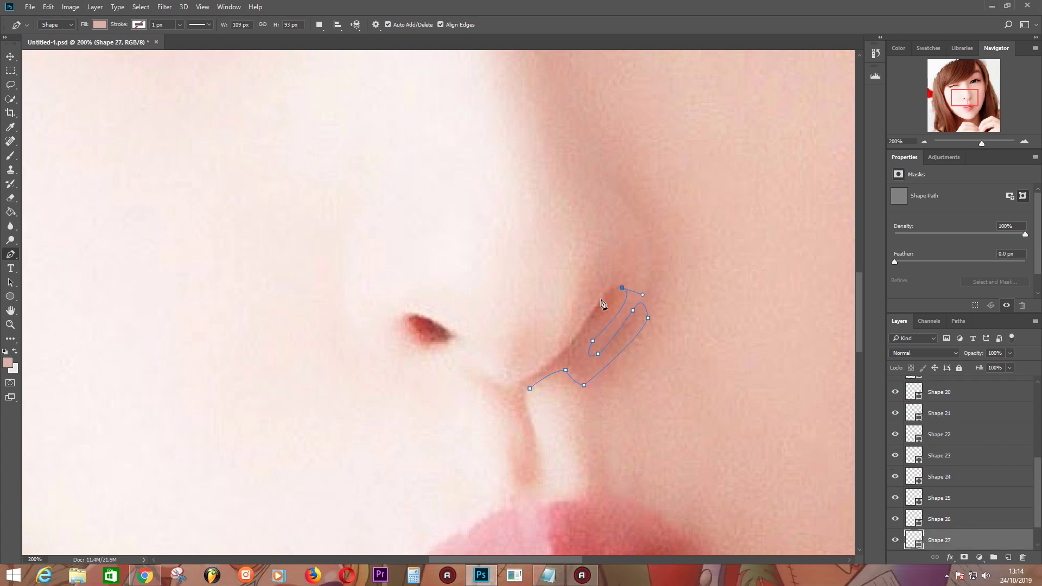
left_click_drag(604, 300, 616, 280)
left_click(896, 387)
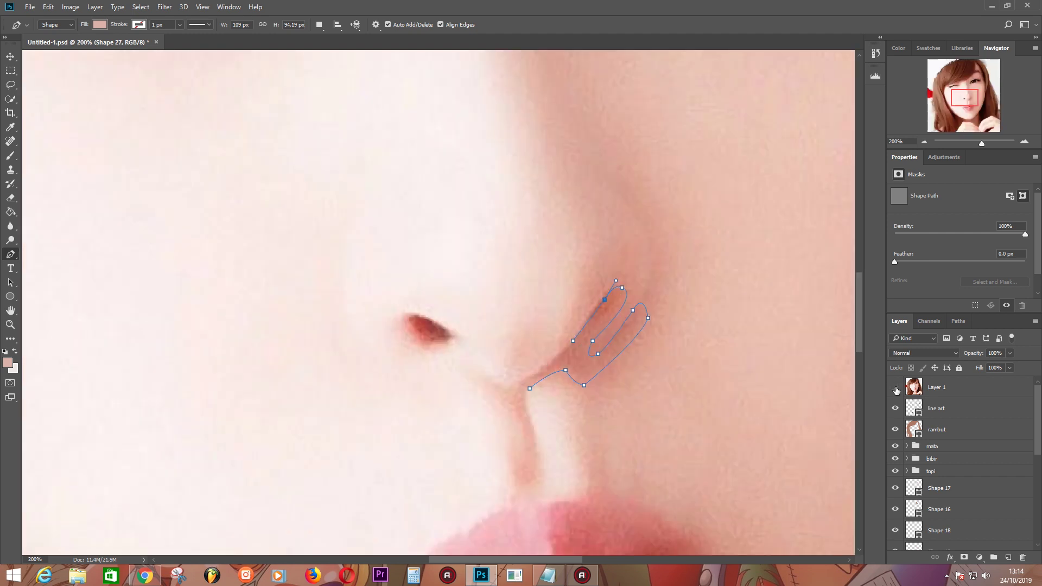
key("ctrl+minus")
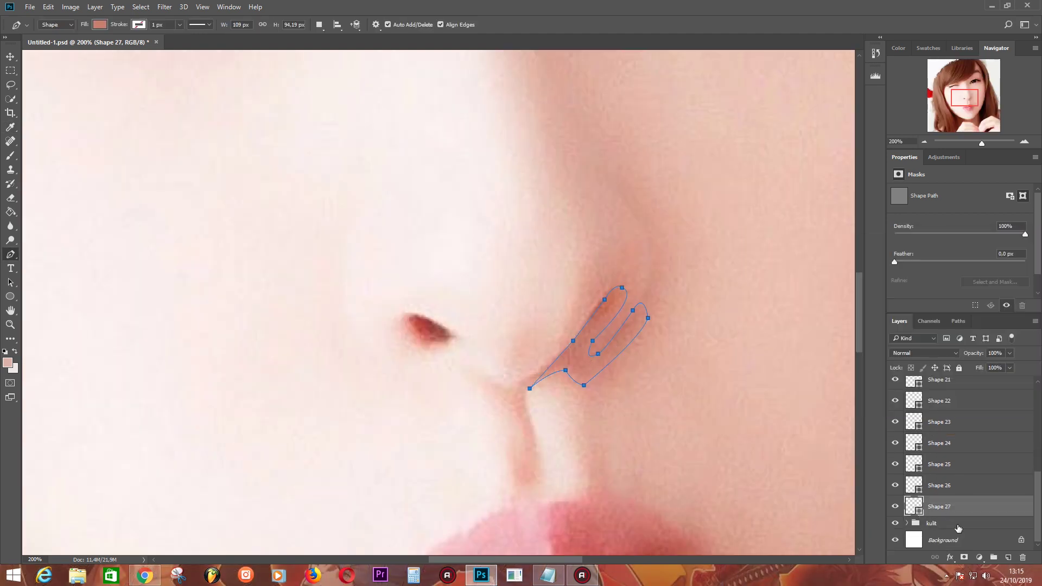
key("ctrl+minus")
Give the Y-shaped nose crease (Shape 25) a new fill colour, then show the reference photo again.
scroll(955, 462, "up", 5)
left_click(936, 408)
left_click(895, 387)
key("ctrl+plus")
key("ctrl+plus")
scroll(959, 476, "down", 10)
left_click(960, 484)
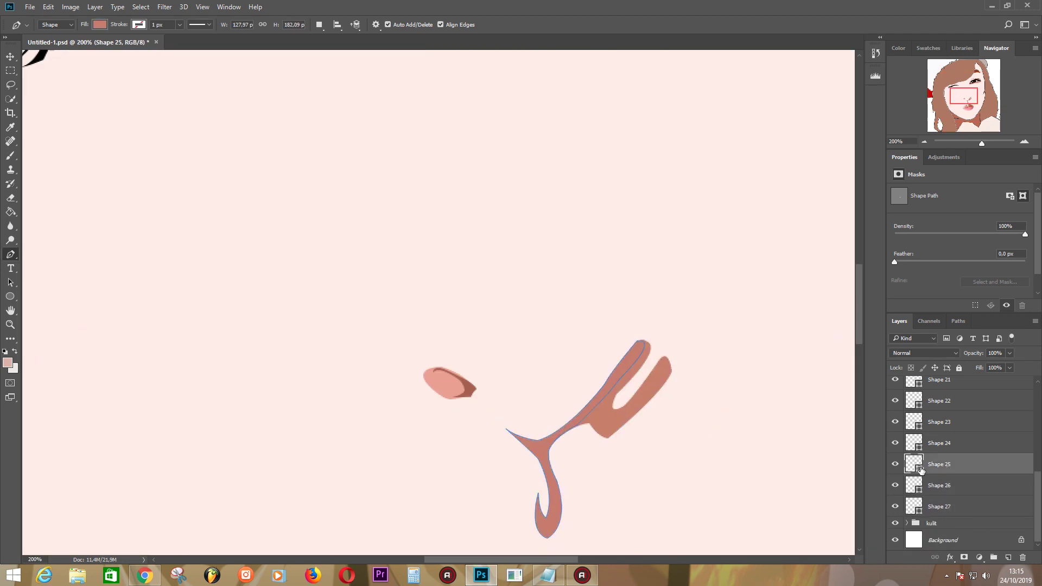
double_click(914, 464)
left_click(991, 255)
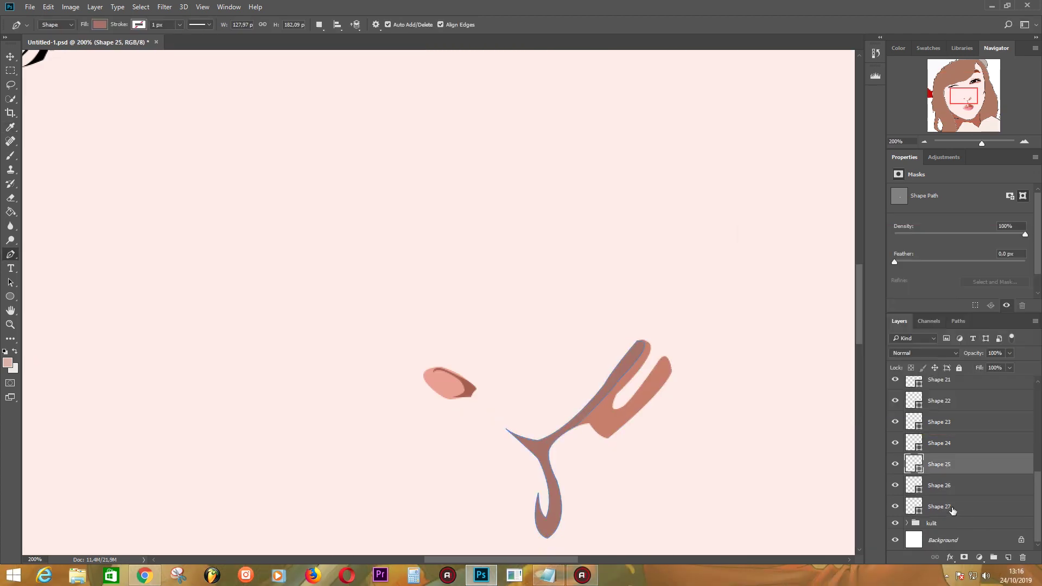
left_click(939, 506)
scroll(955, 461, "up", 5)
left_click(895, 387)
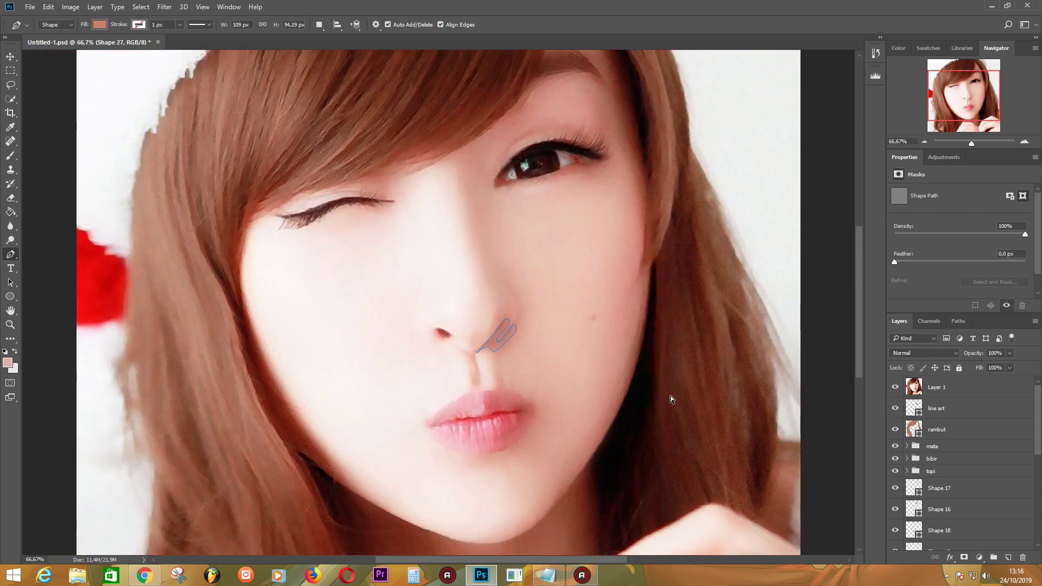
scroll(917, 401, "down", 2)
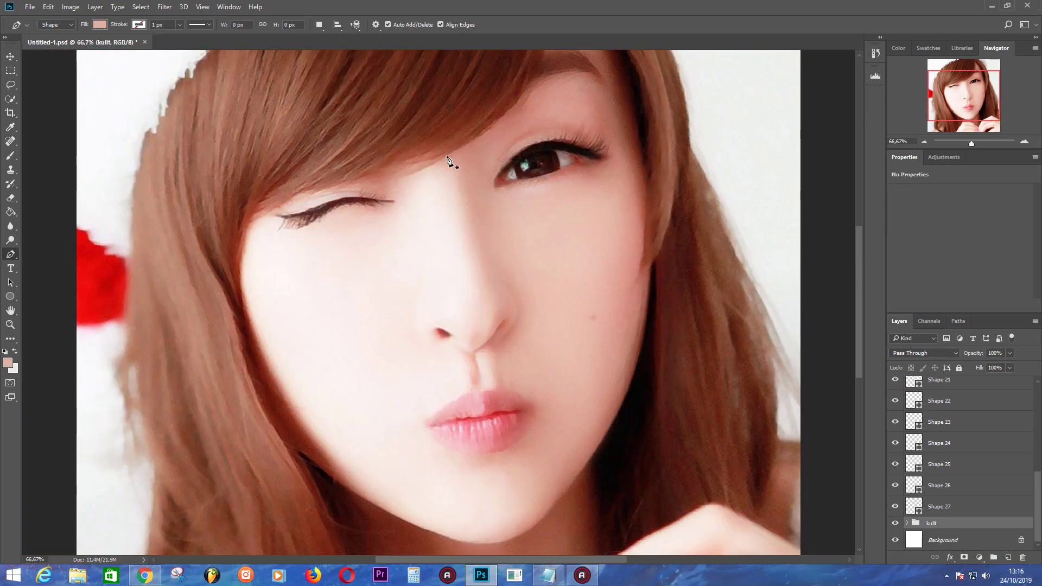
Start the Shape 28 shadow outline from the bangs down the nose and around the nostril.
left_click(421, 162)
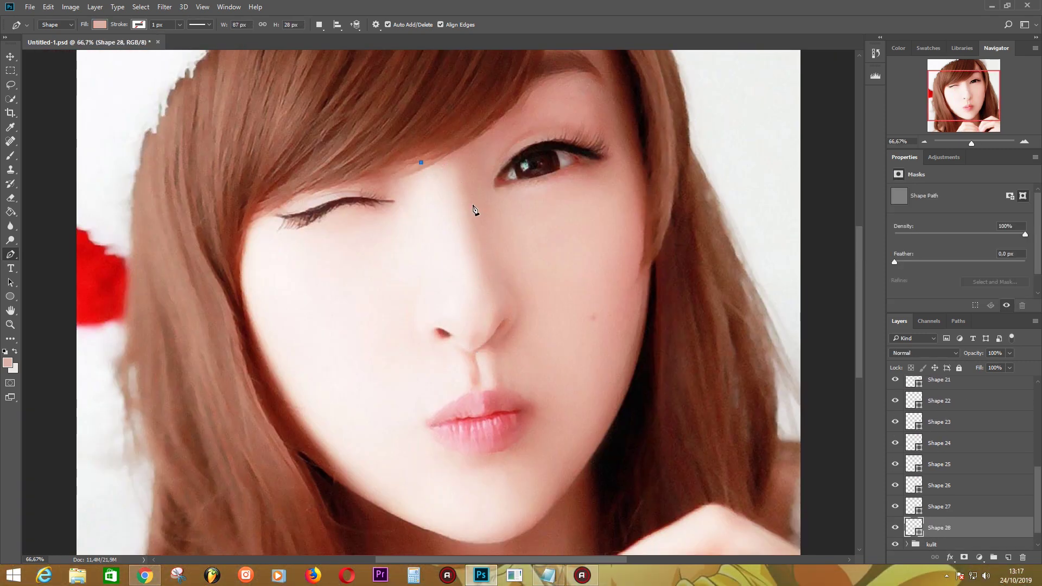
left_click(478, 289, "alt")
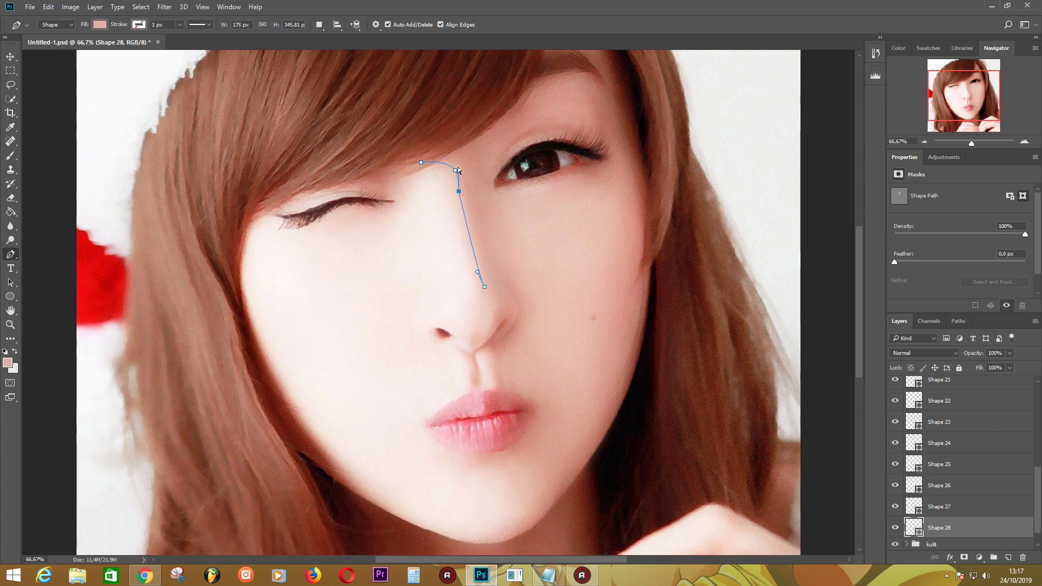
left_click_drag(485, 334, 466, 383)
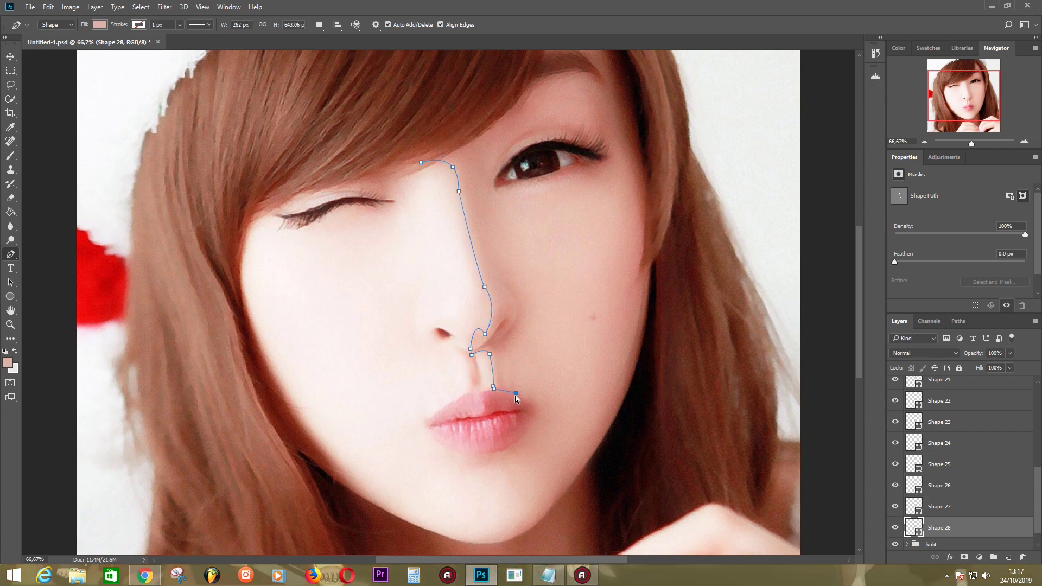
left_click_drag(505, 361, 510, 358)
left_click_drag(511, 269, 515, 259)
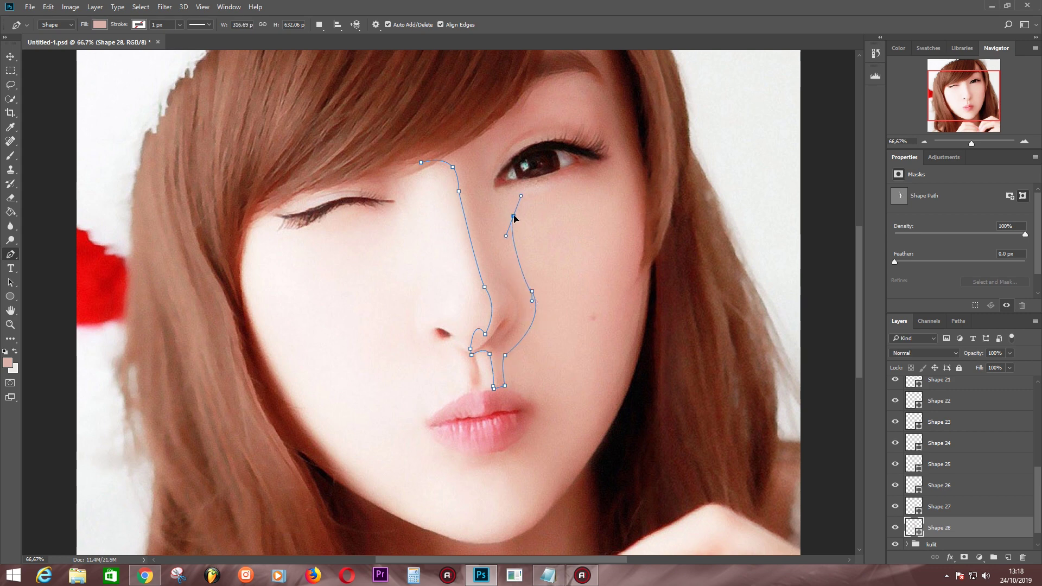
left_click(514, 218)
left_click(563, 205)
left_click(603, 191)
left_click_drag(596, 365, 544, 497)
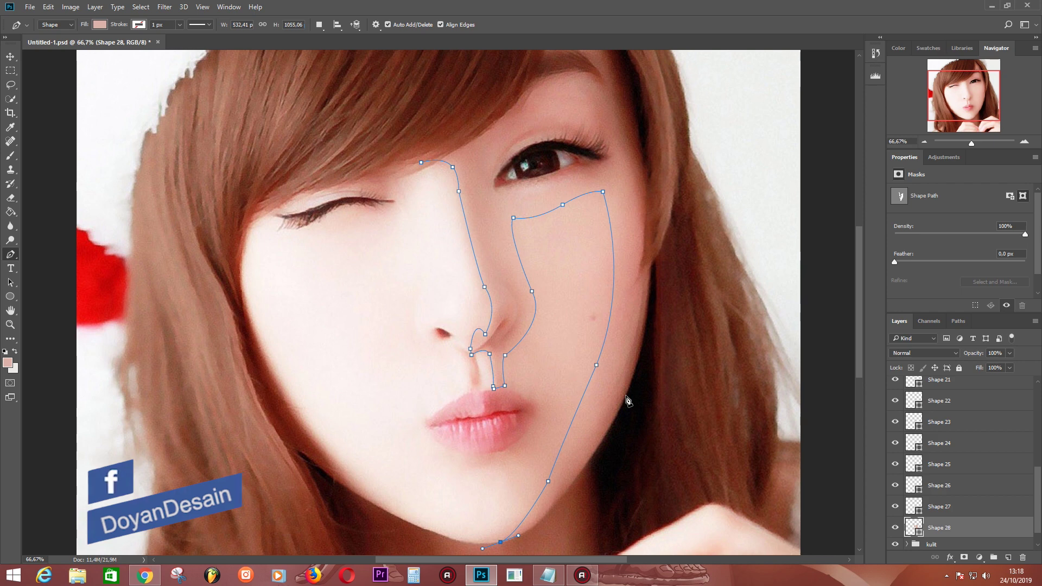
Close the #daa597 shadow outline up the jawline to the temple and outer eye corner.
left_click(552, 499)
left_click(599, 443)
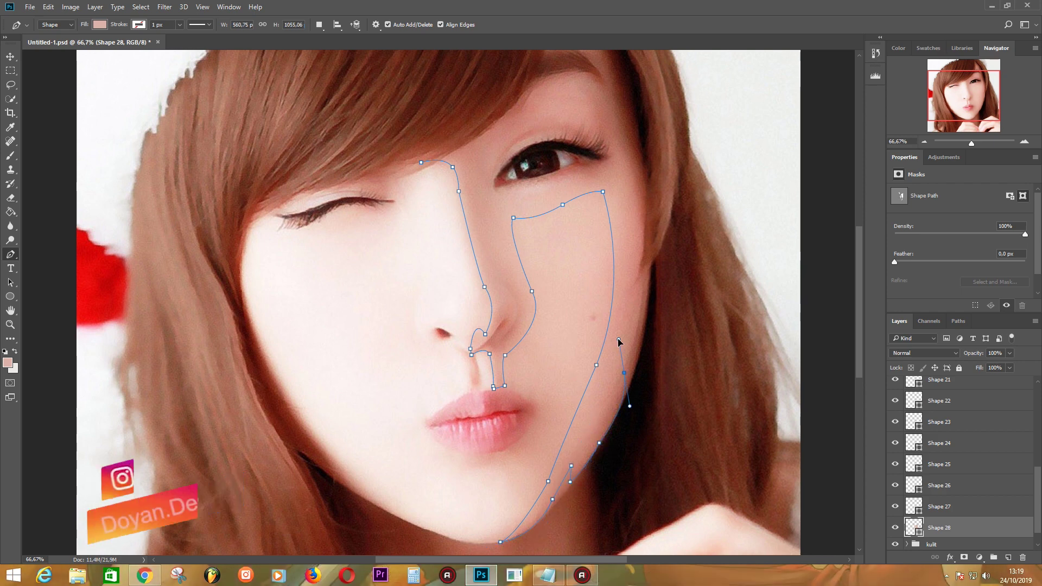
left_click_drag(625, 372, 626, 362)
left_click(643, 289)
left_click_drag(640, 217, 636, 182)
left_click_drag(657, 178, 635, 330)
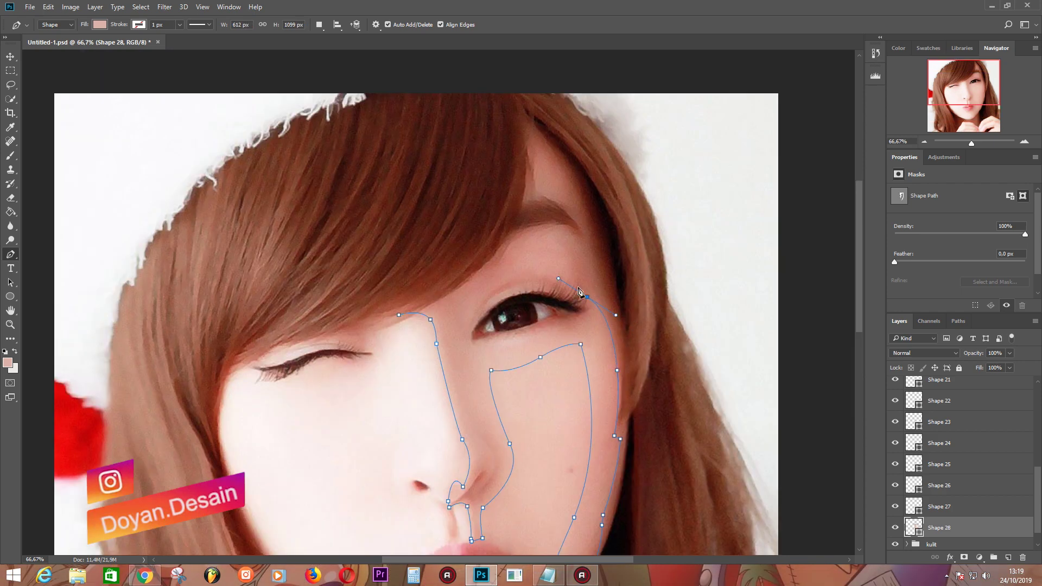
left_click(597, 294)
left_click(575, 226)
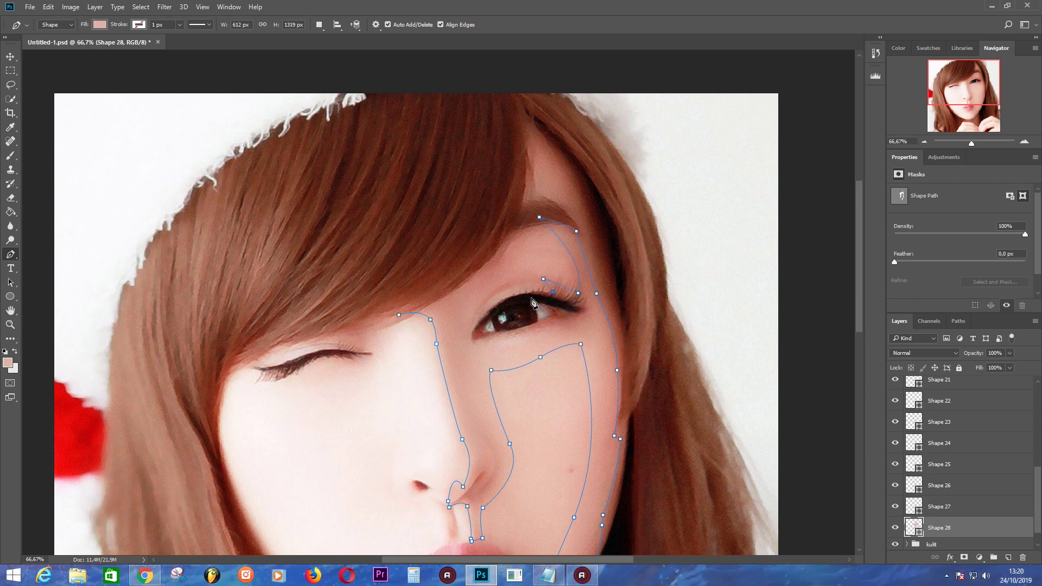
left_click(489, 305)
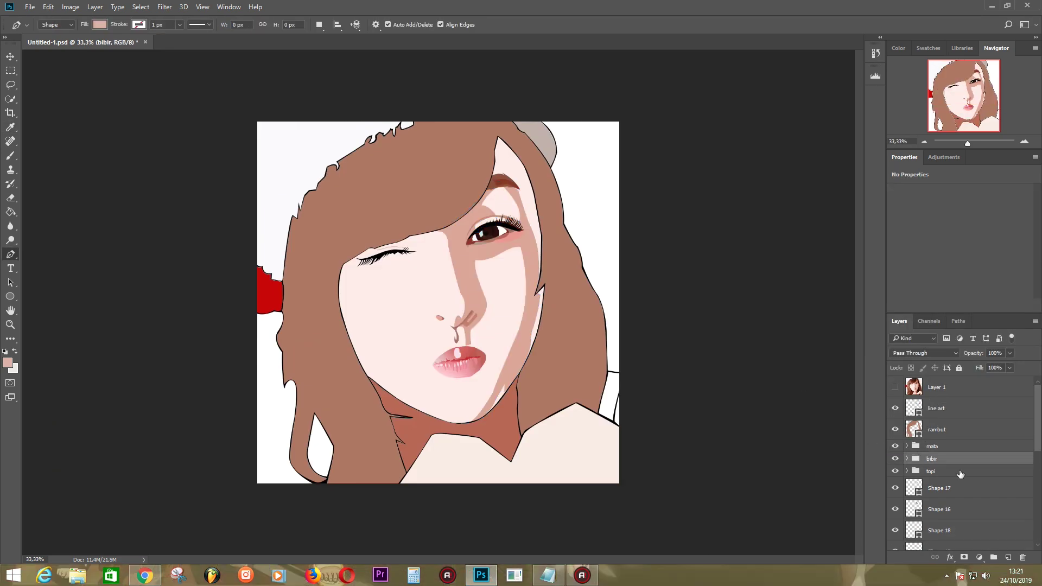
Compare the shadow against the reference photo and begin Shape 29 along the hair edge by the right eye.
scroll(960, 473, "down", 2)
left_click(960, 474)
scroll(955, 434, "up", 2)
left_click(896, 388)
left_click(895, 388)
left_click(531, 194)
left_click(540, 229)
left_click(543, 239)
Finish Shape 29's path and show the reference photo over the artwork.
left_click(896, 387)
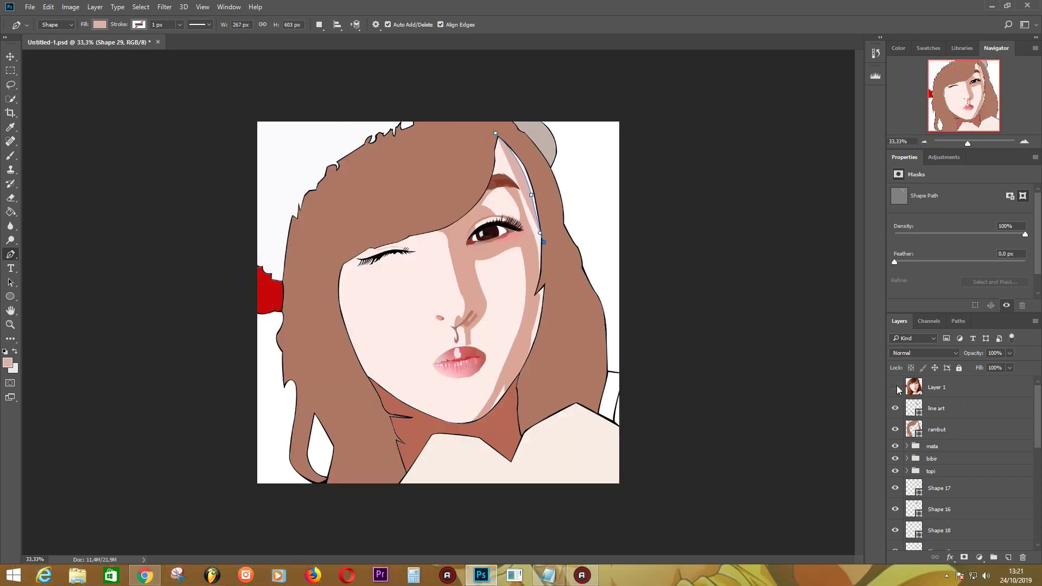
double_click(914, 443)
key("Escape")
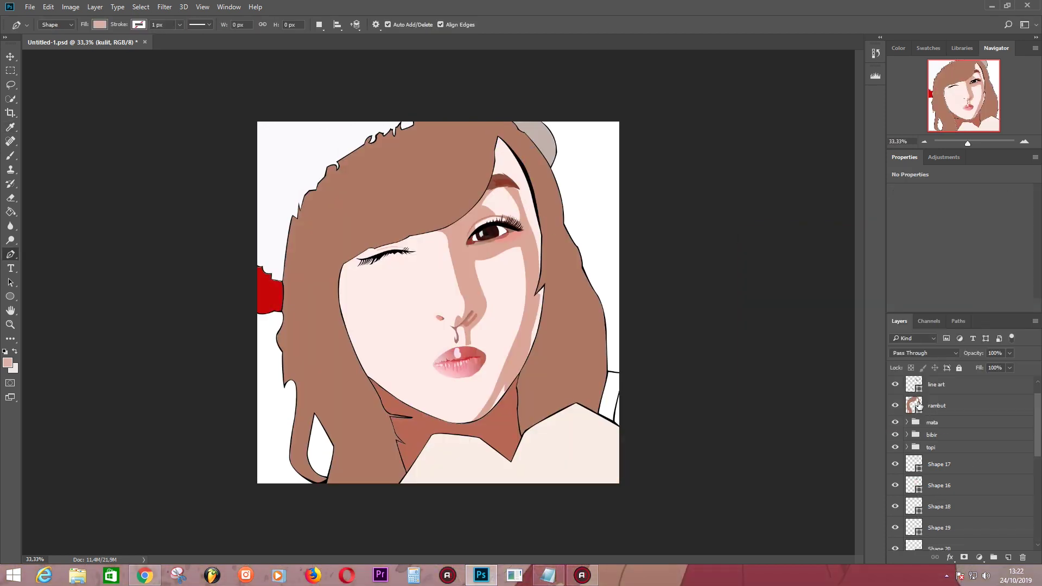
scroll(955, 462, "down", 2)
left_click(501, 147)
scroll(955, 461, "up", 5)
Start Shape 30 along the right hair edge and fill it dark brown.
left_click(896, 387)
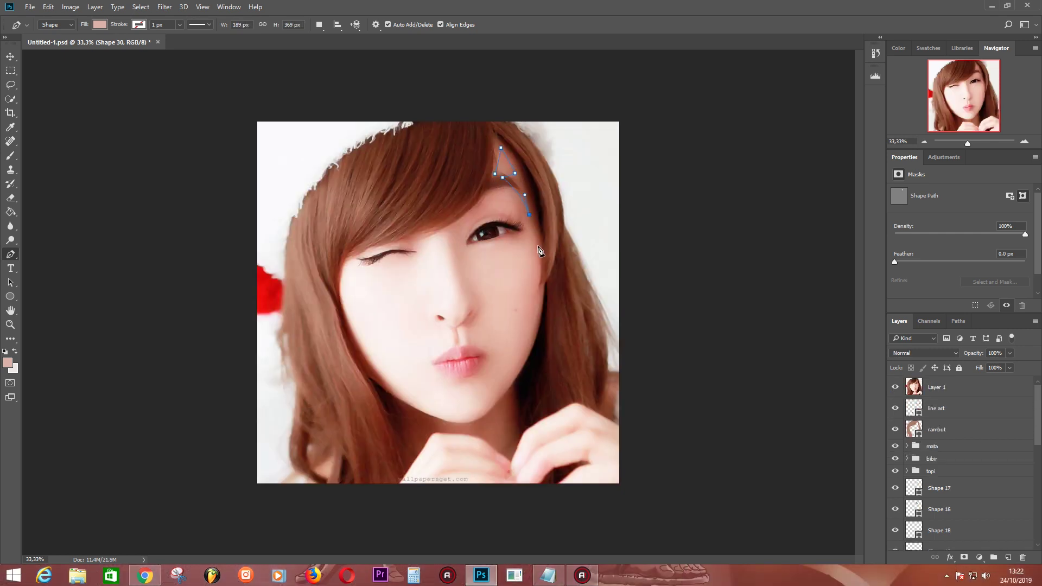
left_click_drag(494, 131, 448, 106)
scroll(932, 468, "down", 1)
double_click(914, 494)
left_click(824, 319)
left_click(995, 255)
scroll(936, 462, "up", 1)
left_click(895, 387)
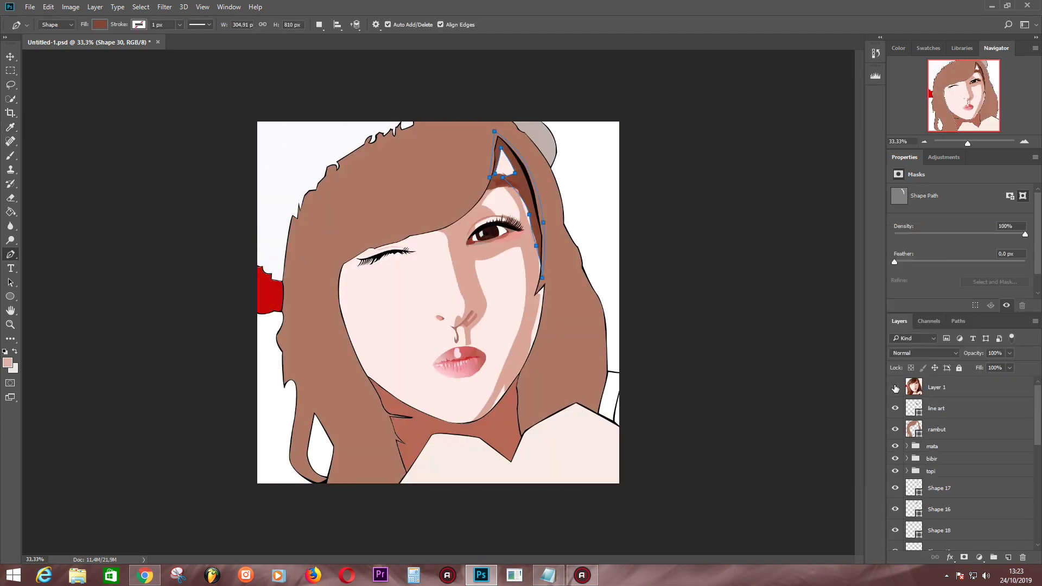
key("ctrl+z")
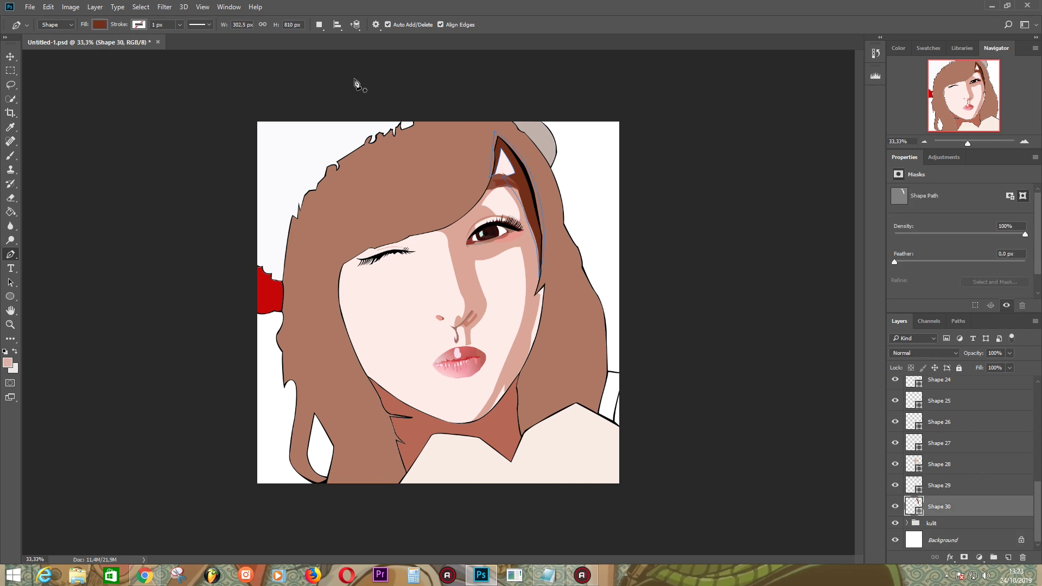
Extend the dark brown strip down the side of the face toward the jaw, then check the whole portrait.
scroll(526, 398, "up", 2)
left_click_drag(548, 365, 542, 360)
left_click_drag(588, 281, 590, 275)
left_click_drag(608, 219, 609, 204)
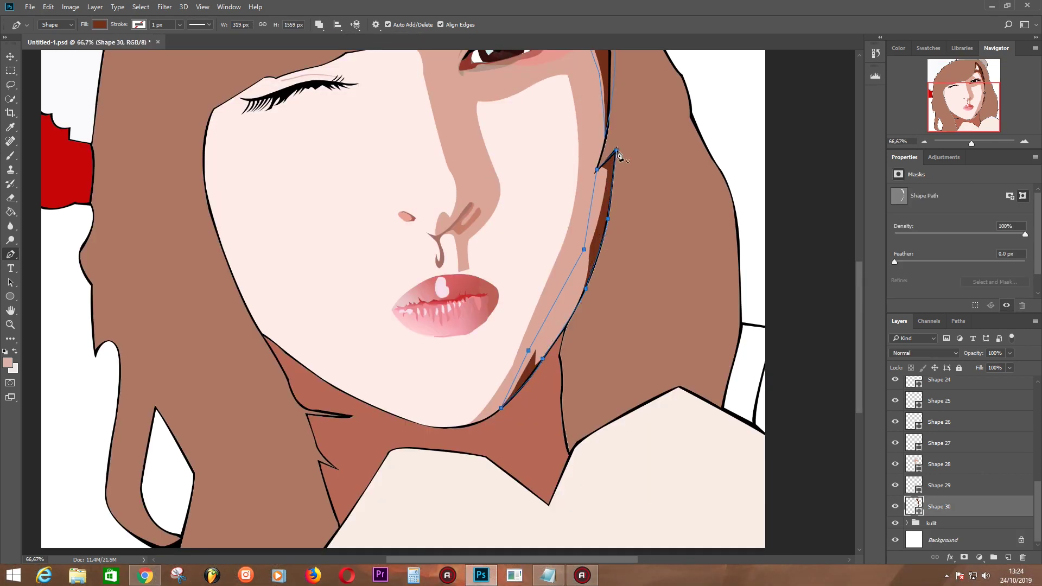
left_click(939, 443)
key("ctrl+minus")
scroll(922, 411, "up", 5)
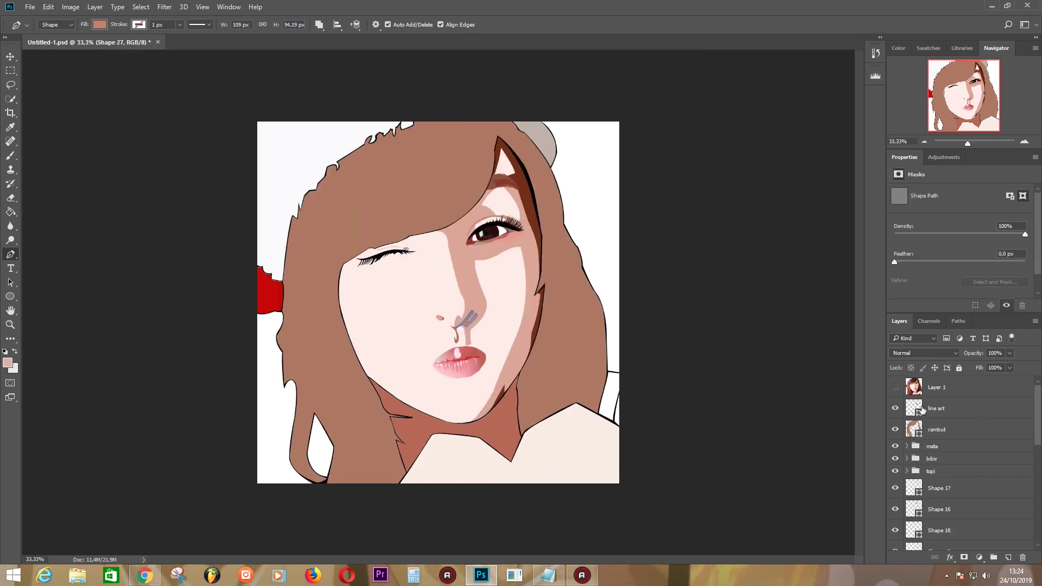
left_click(895, 387)
key("ctrl+plus")
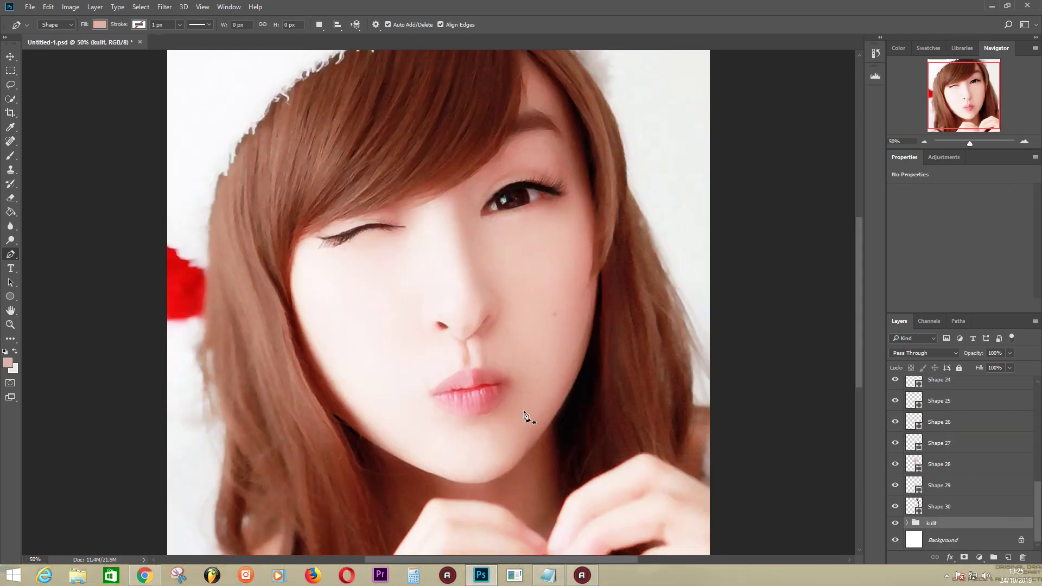
Draw Shape 31, a light #eeb6a1 shading curve under the lower lip, and compare with the reference.
left_click(503, 374)
left_click(525, 374)
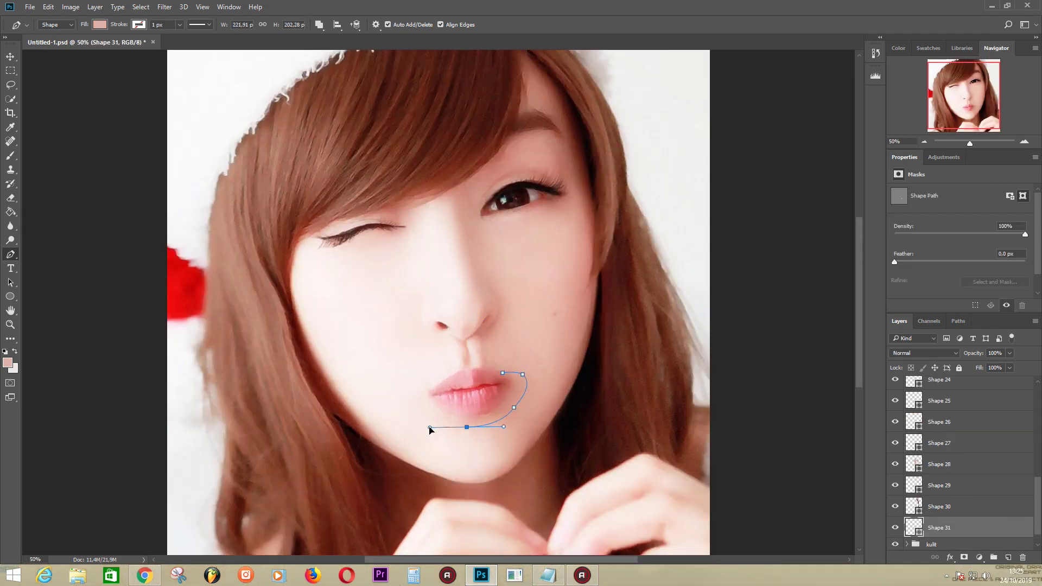
double_click(914, 527)
left_click(995, 256)
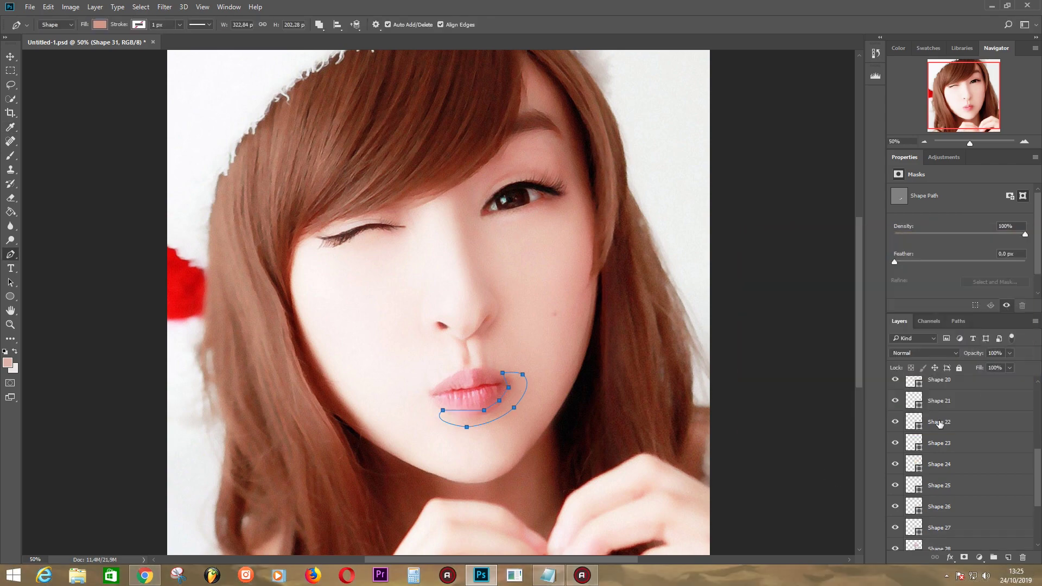
left_click(895, 387)
double_click(895, 387)
left_click(895, 387)
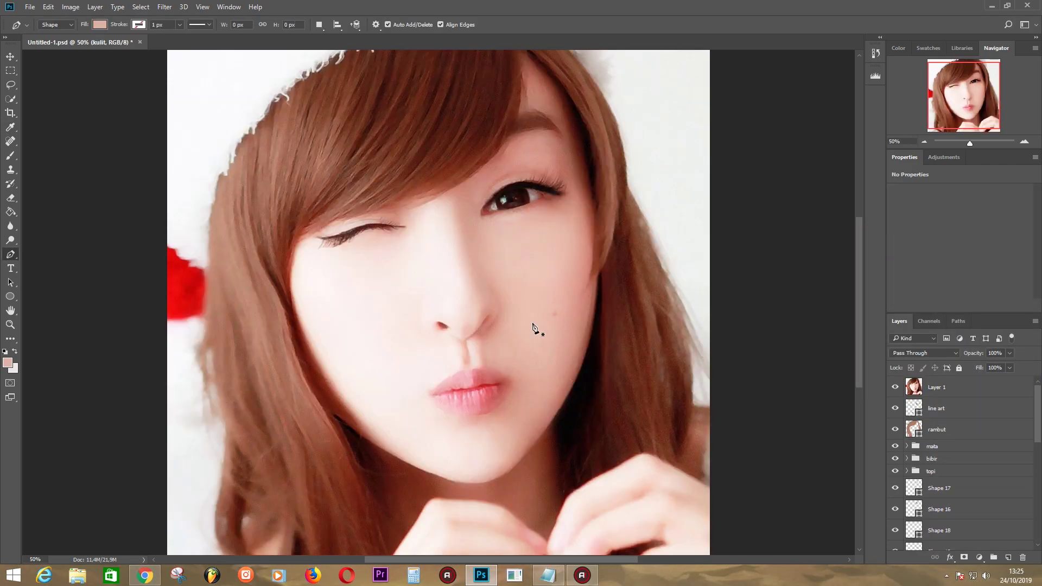
scroll(967, 474, "down", 3)
scroll(968, 474, "up", 3)
Draw Shape 32, a shading outline from under the lips up the face and back down the nose.
left_click(895, 387)
left_click(469, 427)
left_click_drag(487, 480, 511, 473)
left_click(548, 401)
left_click(581, 308)
left_click(577, 203)
left_click(529, 64)
left_click(492, 162)
left_click(480, 340)
key("ctrl+minus")
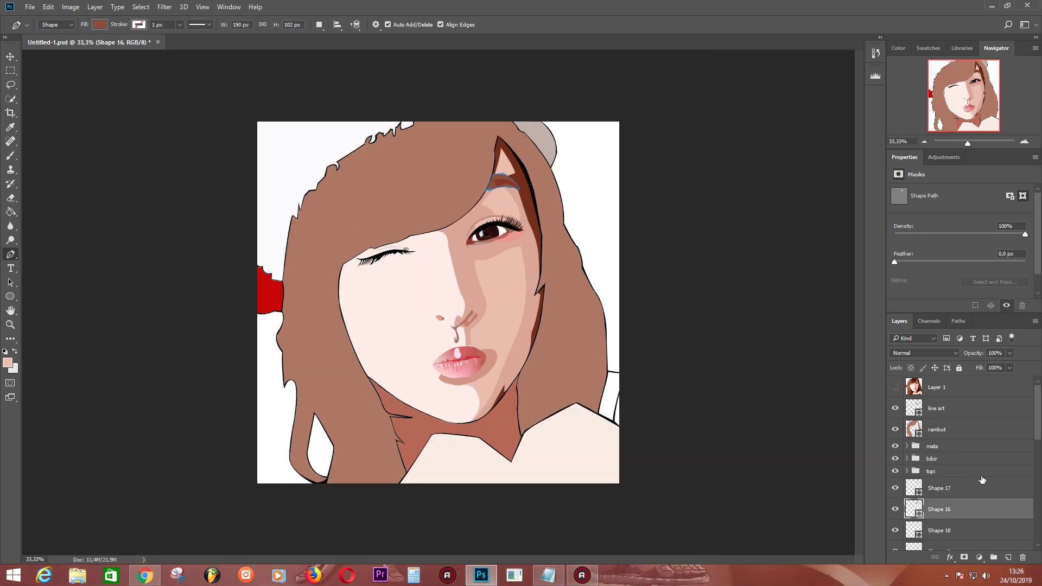
scroll(968, 488, "down", 5)
double_click(913, 507)
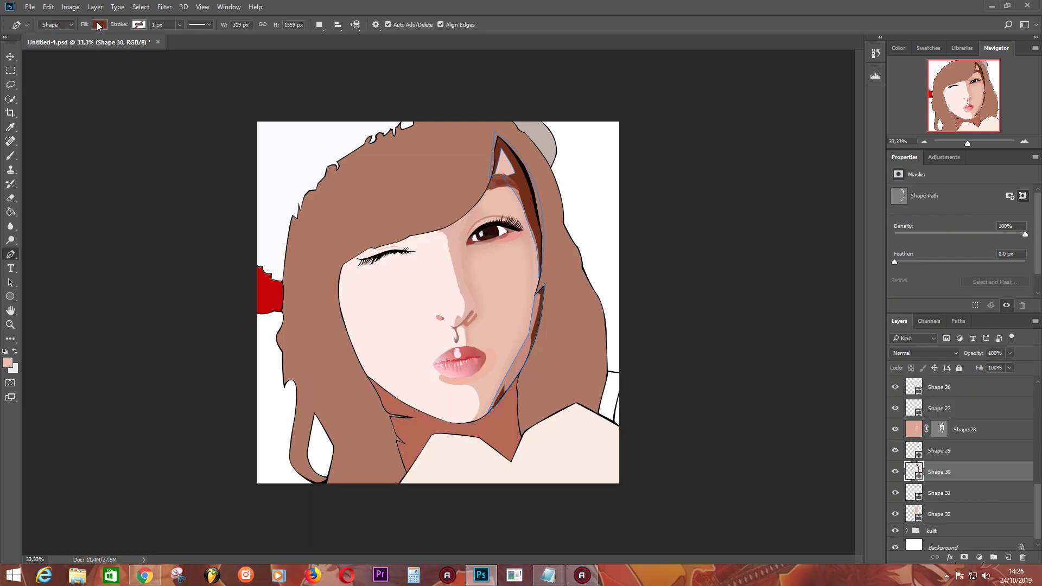
left_click(99, 26)
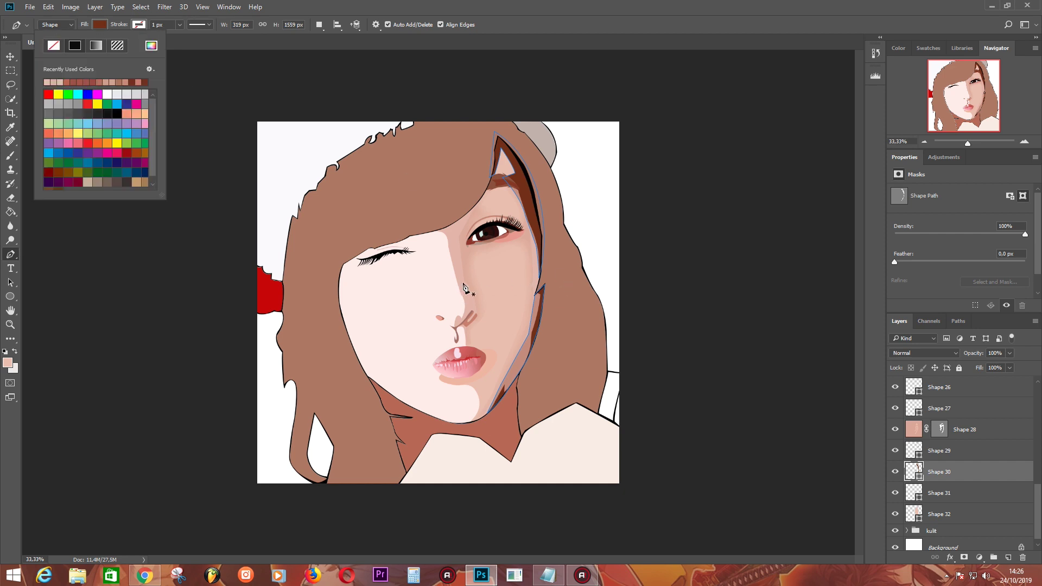
Give the strip the pink gradient preset with a dark brown right stop.
left_click(96, 46)
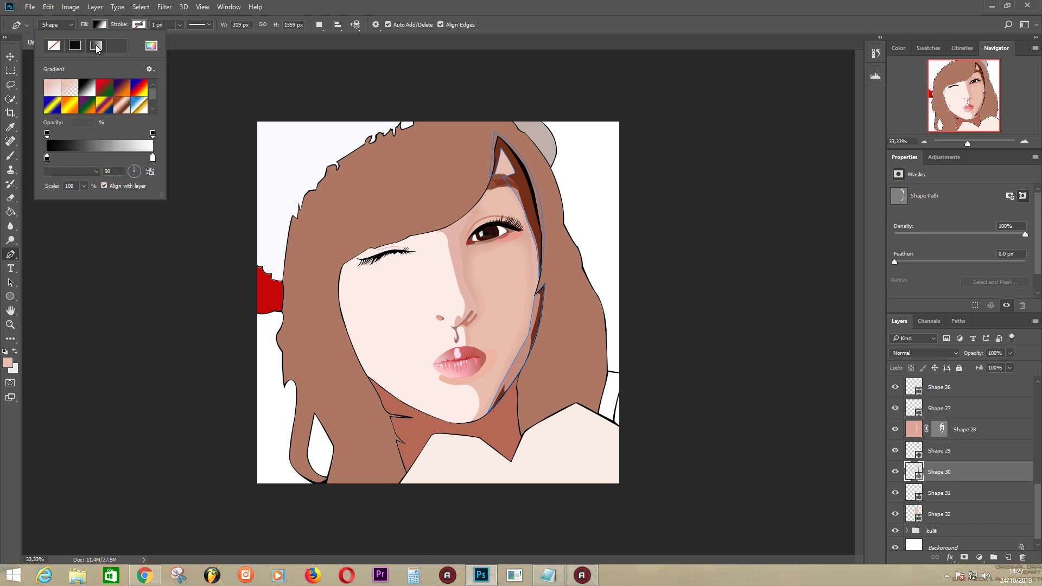
left_click(52, 91)
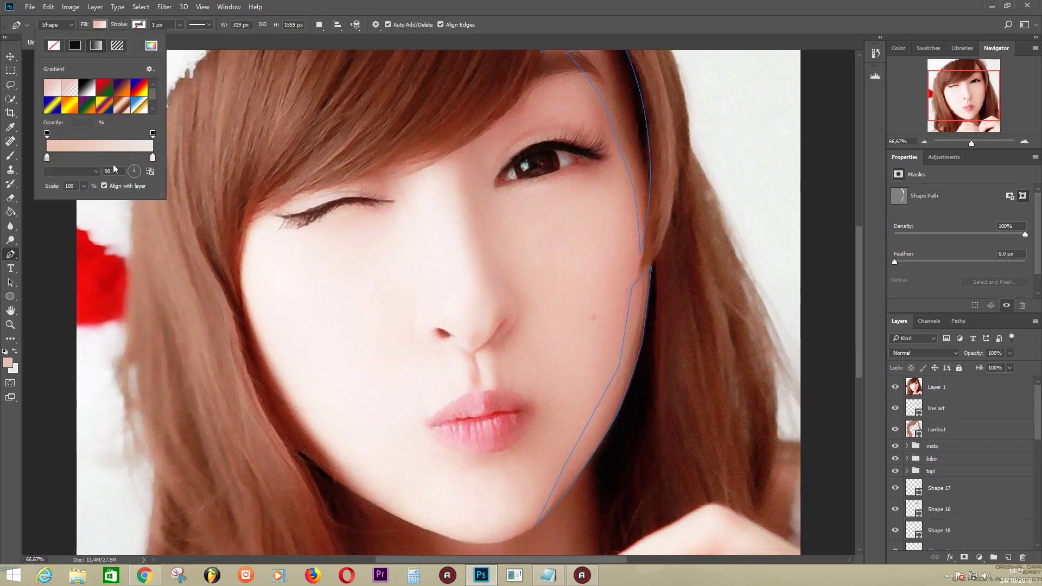
double_click(153, 158)
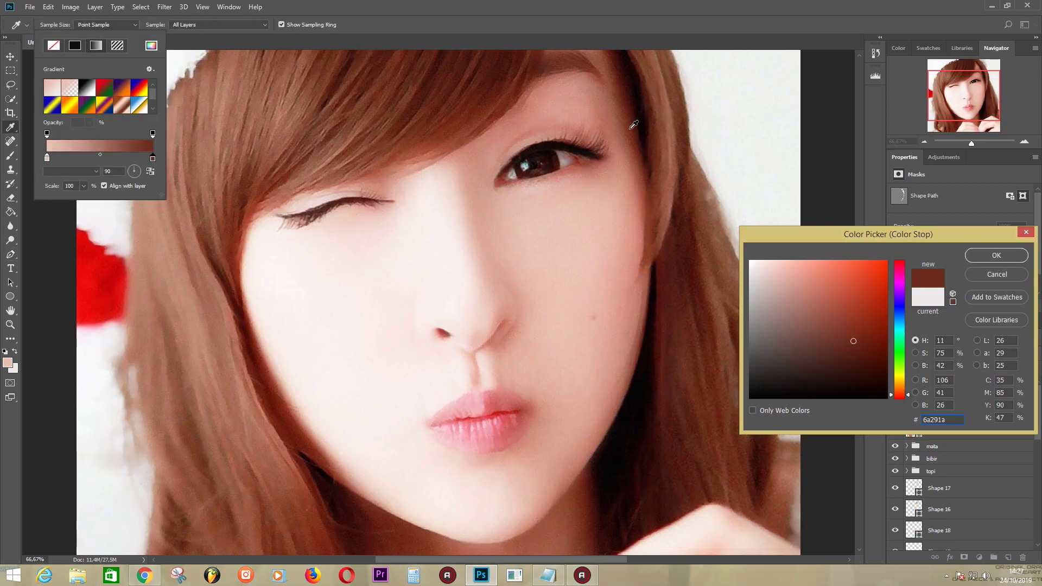
left_click(998, 256)
left_click(895, 387)
left_click(136, 169)
left_click_drag(136, 170, 132, 161)
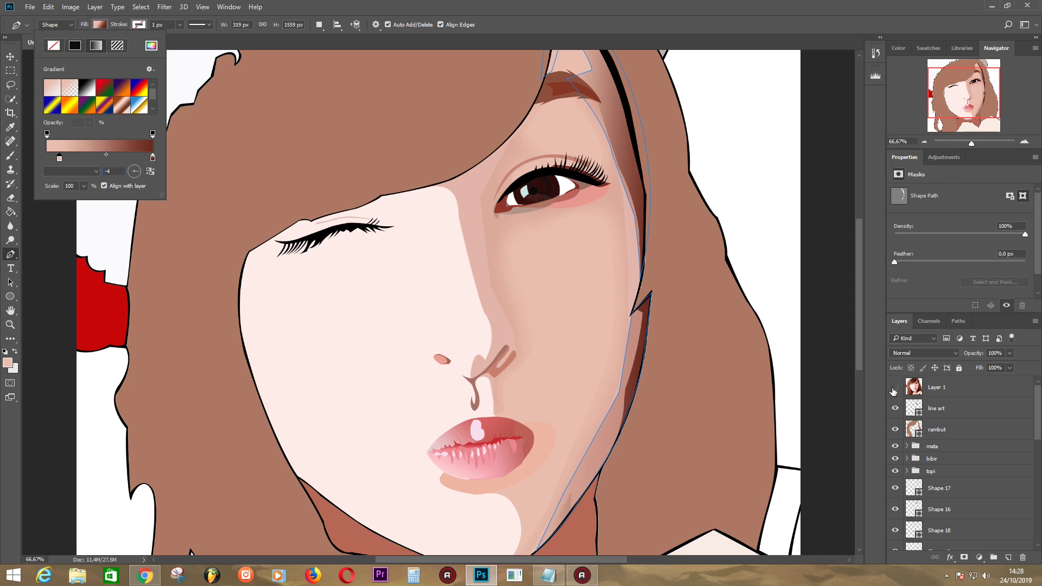
key("Return")
Move the left gradient stop toward the middle and make it a lighter pinkish brown.
scroll(699, 378, "up", 2)
key("ctrl+minus")
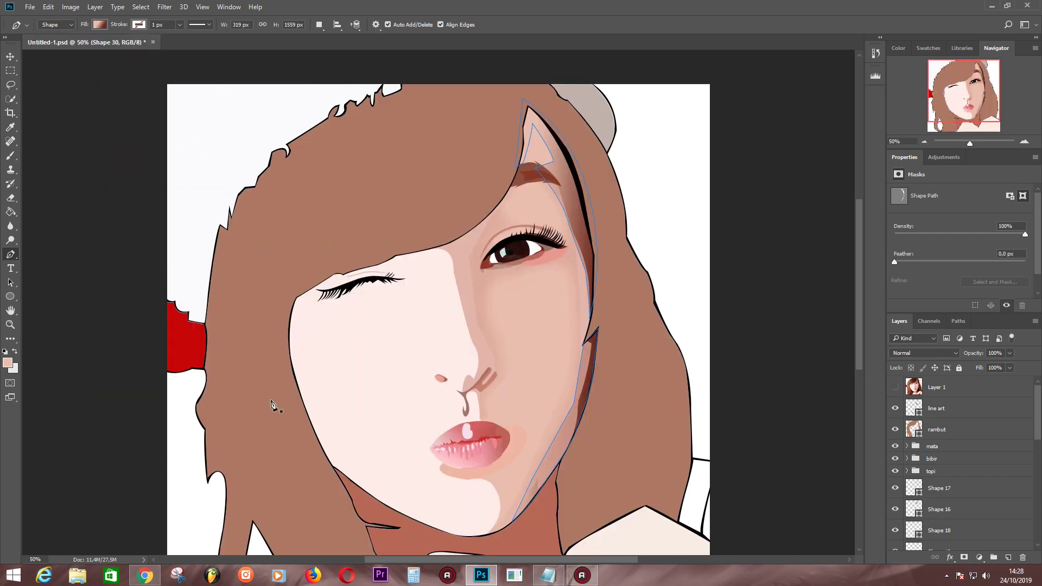
left_click(100, 25)
left_click_drag(140, 175, 136, 170)
left_click_drag(59, 158, 97, 158)
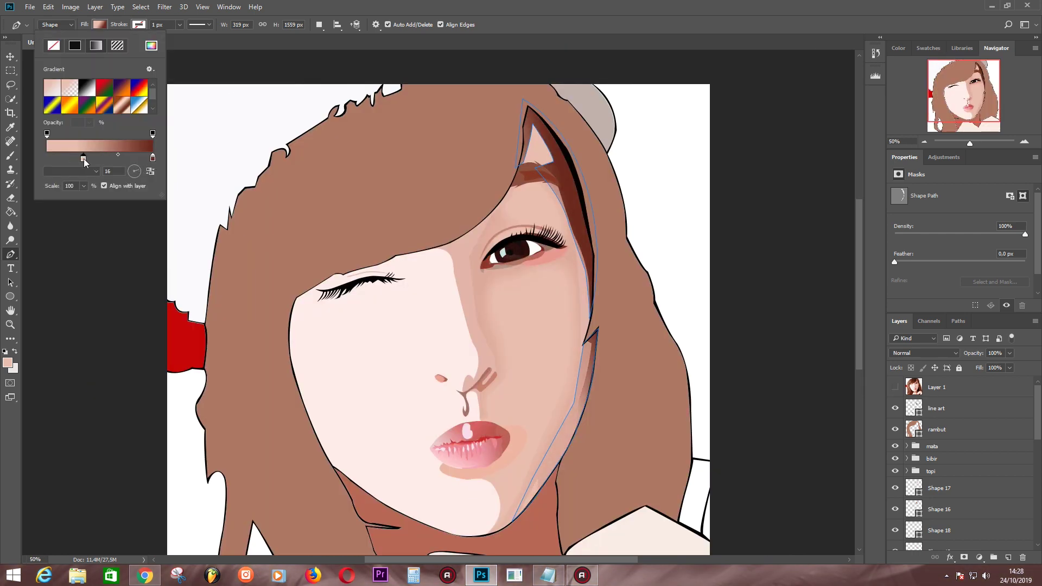
double_click(97, 158)
left_click_drag(787, 278, 799, 294)
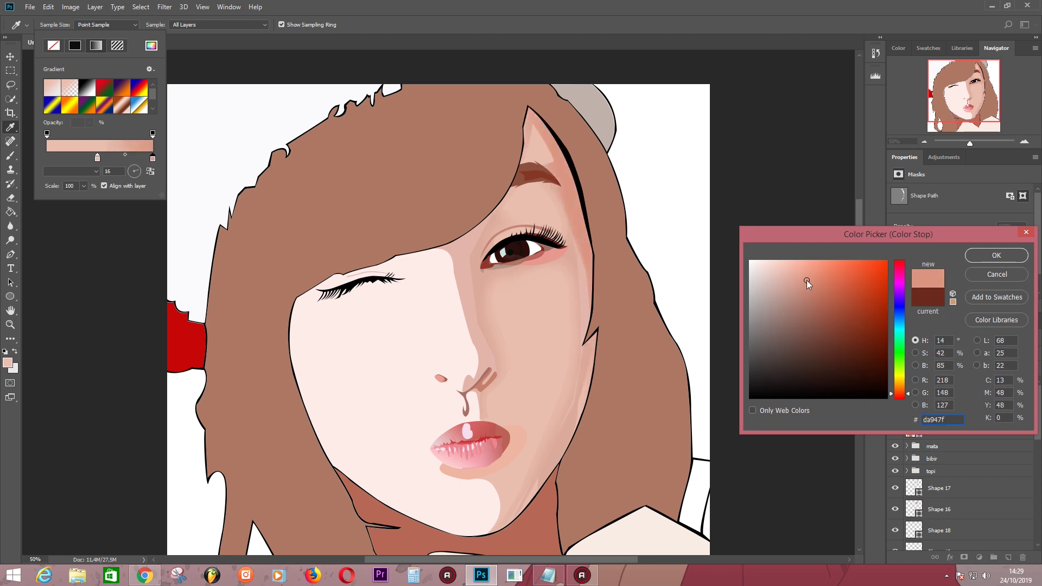
left_click(996, 255)
Toggle the reference photo to compare the shaded strip against it.
left_click(896, 387)
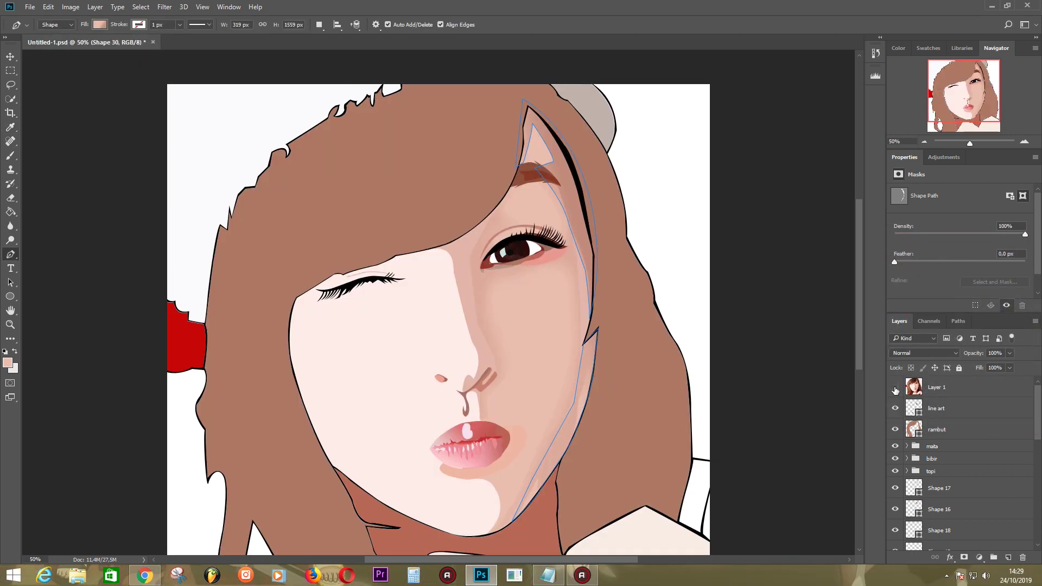
left_click(895, 387)
left_click(100, 24)
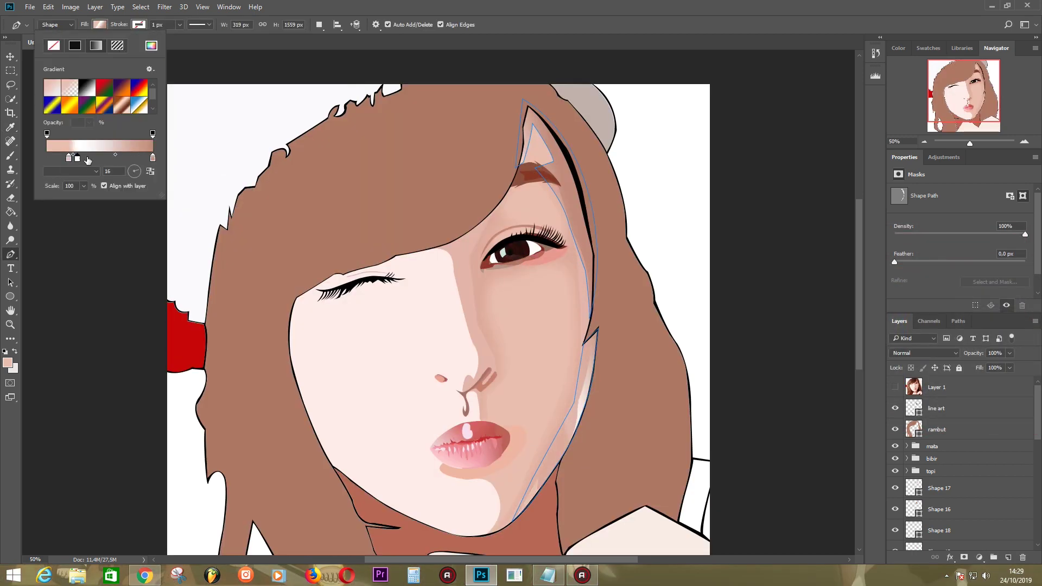
left_click(75, 45)
Reapply the gradient with a darker brown stop, Reflected style, angled at 45°.
left_click(145, 82)
left_click(96, 45)
double_click(47, 158)
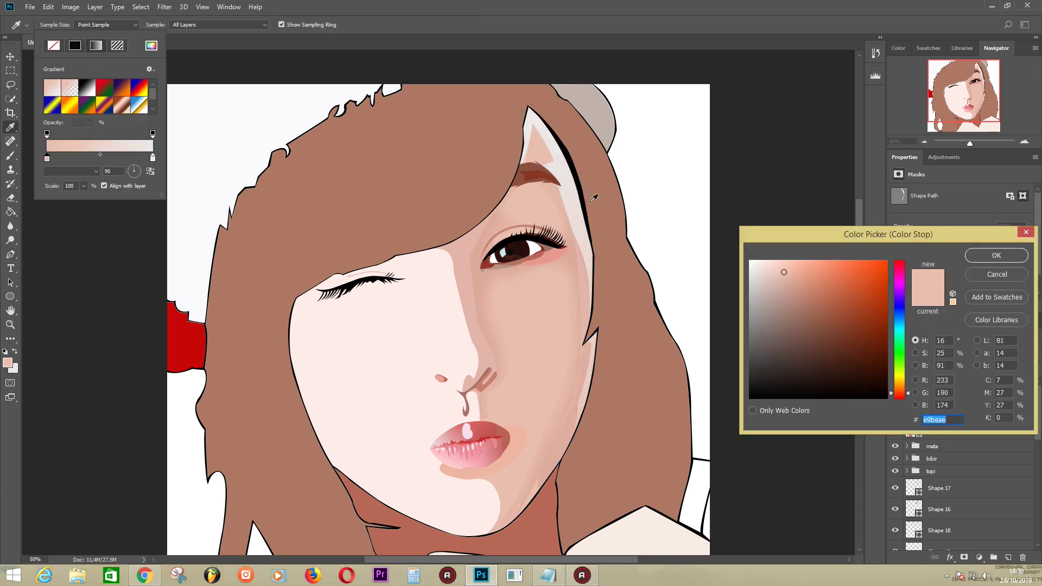
left_click(596, 196)
left_click(982, 275)
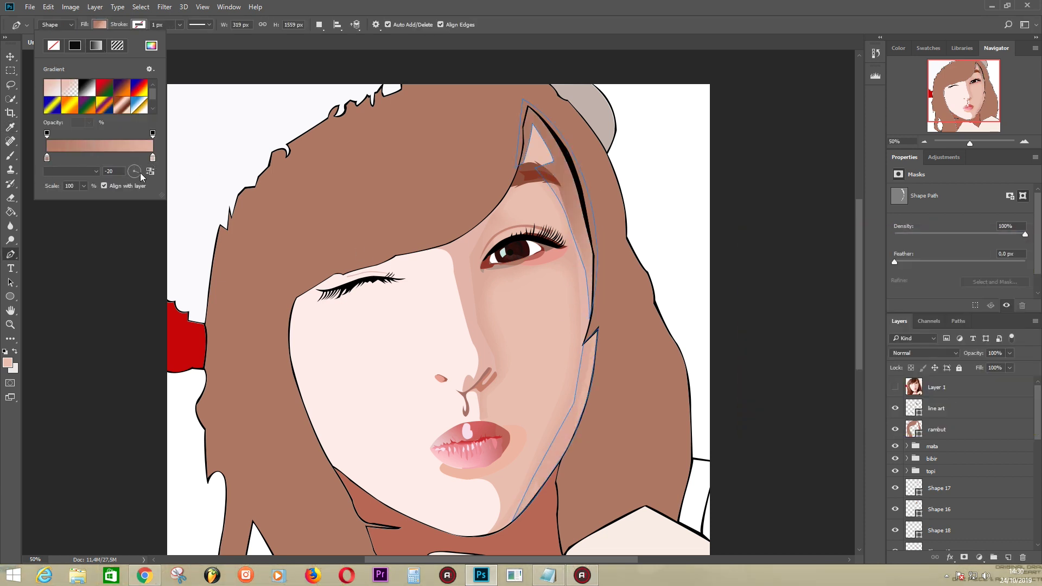
left_click_drag(134, 169, 138, 174)
left_click(70, 171)
left_click(83, 209)
left_click(71, 171)
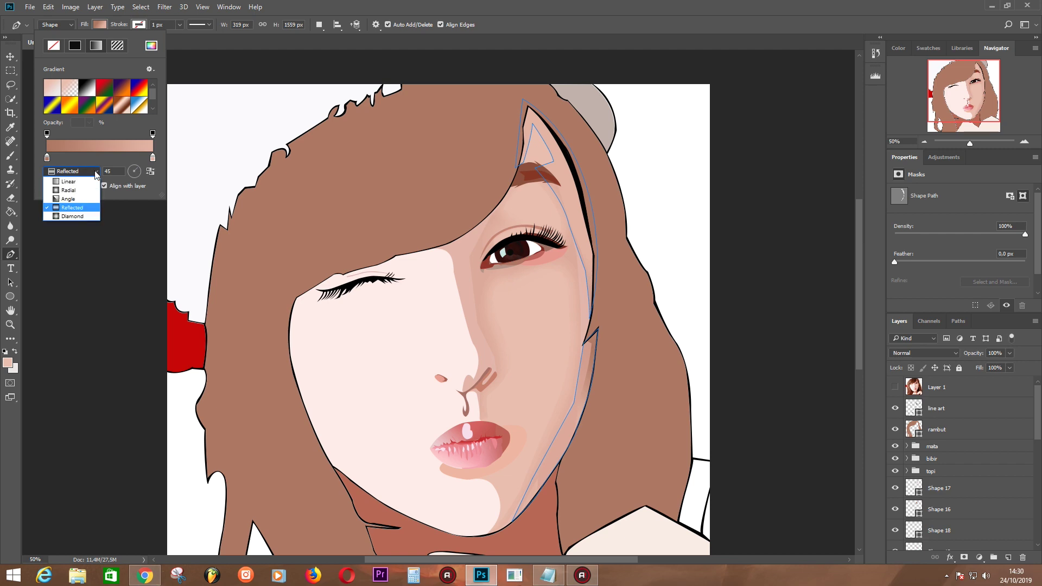
left_click(895, 387)
left_click(895, 387)
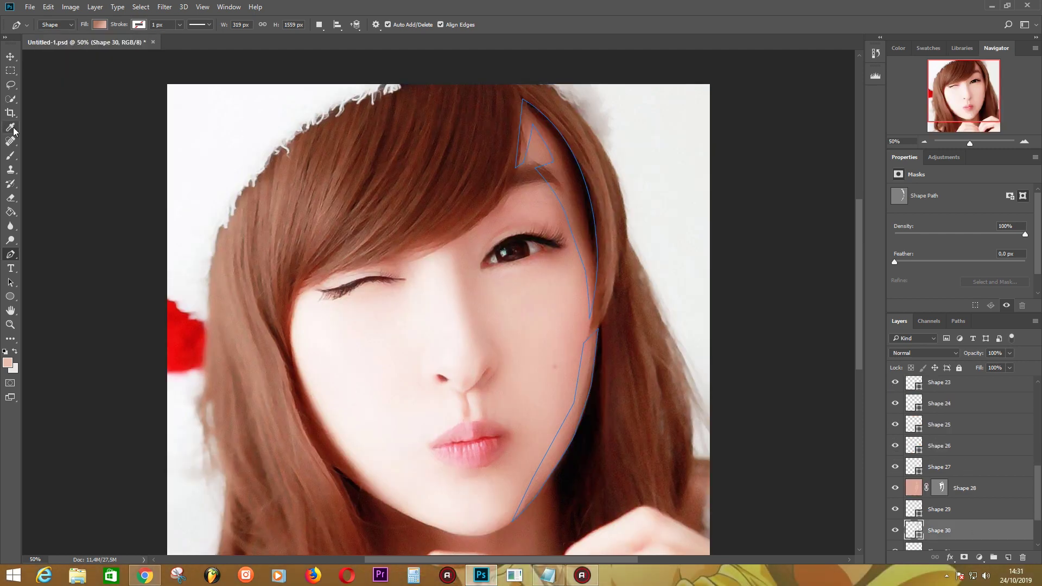
Eyedrop the dark brown of the reference photo's hair as the foreground colour.
left_click(10, 127)
left_click(579, 203)
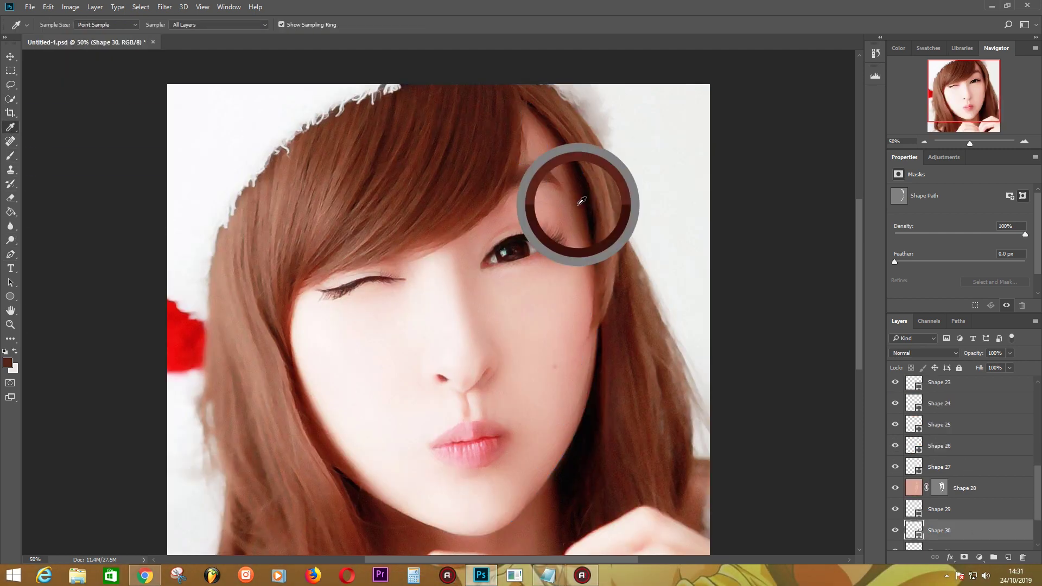
left_click(11, 158)
scroll(955, 462, "up", 10)
left_click(896, 387)
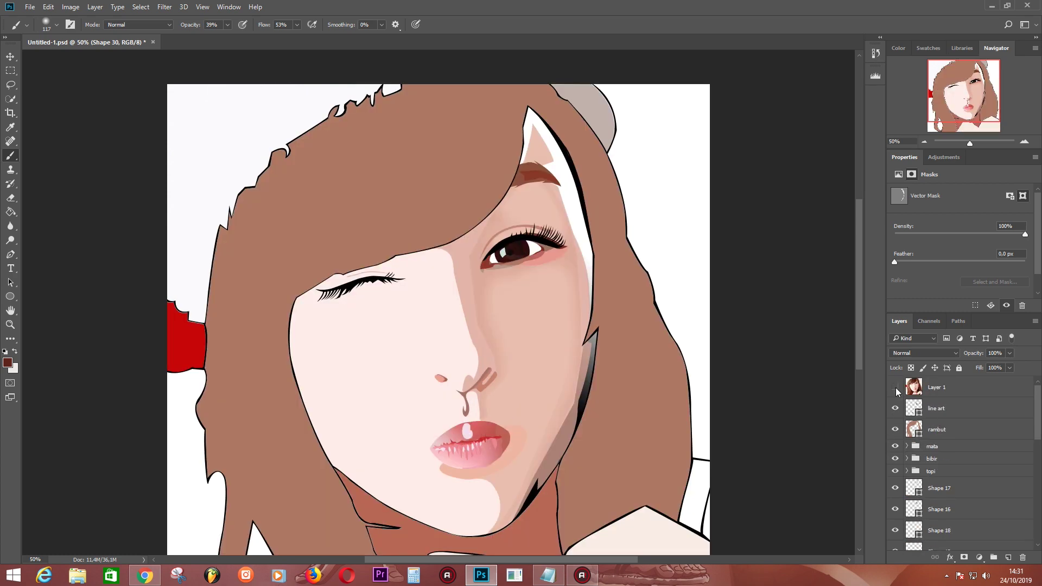
scroll(955, 461, "down", 10)
Set Shape 30's right gradient stop to pale pink #e2b4a9.
left_click(939, 466)
key("p")
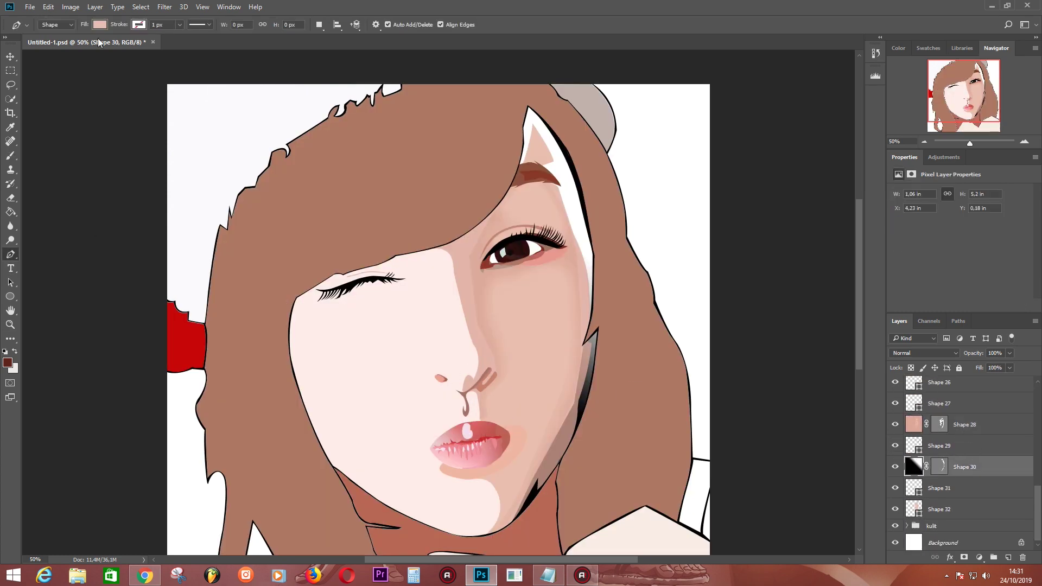
left_click(100, 24)
left_click(96, 45)
double_click(152, 158)
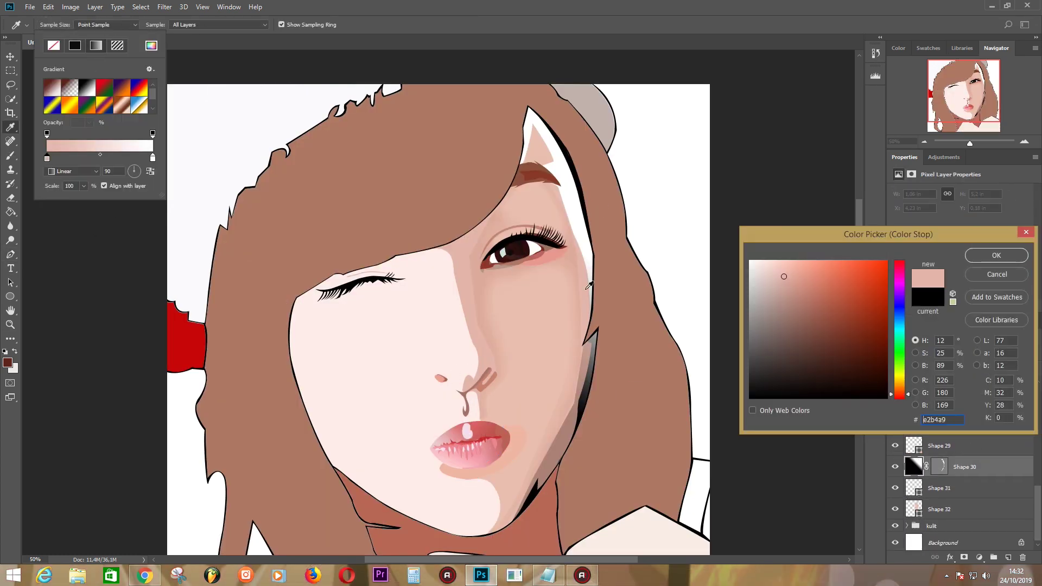
key("Return")
key("Return")
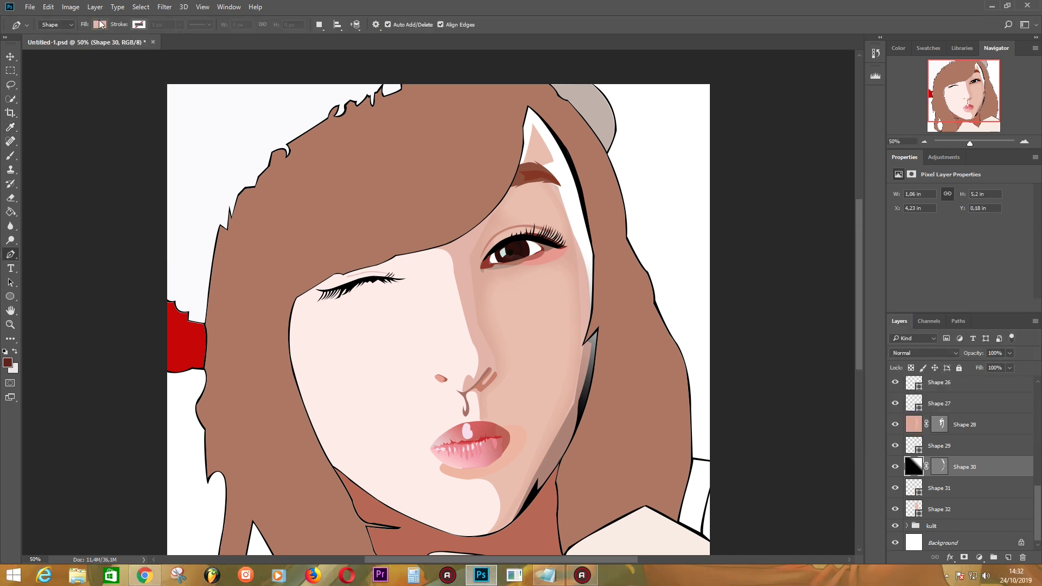
Rasterize Shape 30 via the Brush tool prompt so it can be painted on.
left_click(929, 488)
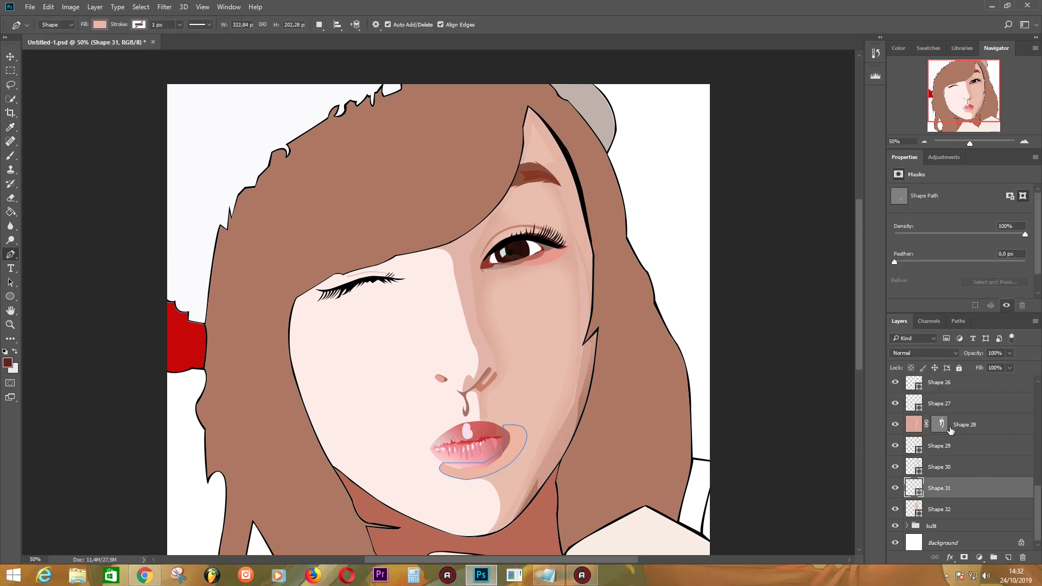
left_click(971, 425)
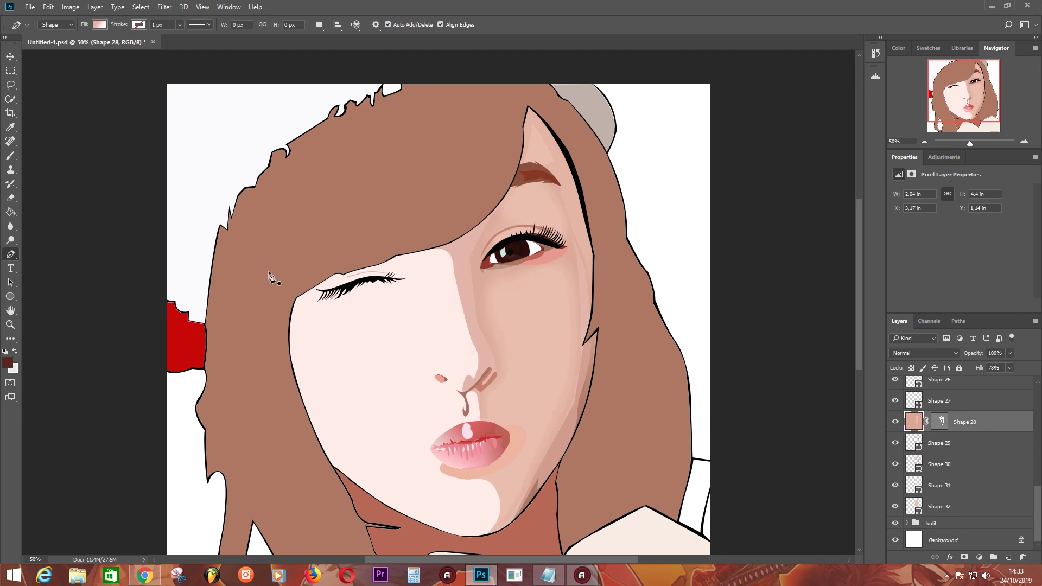
key("b")
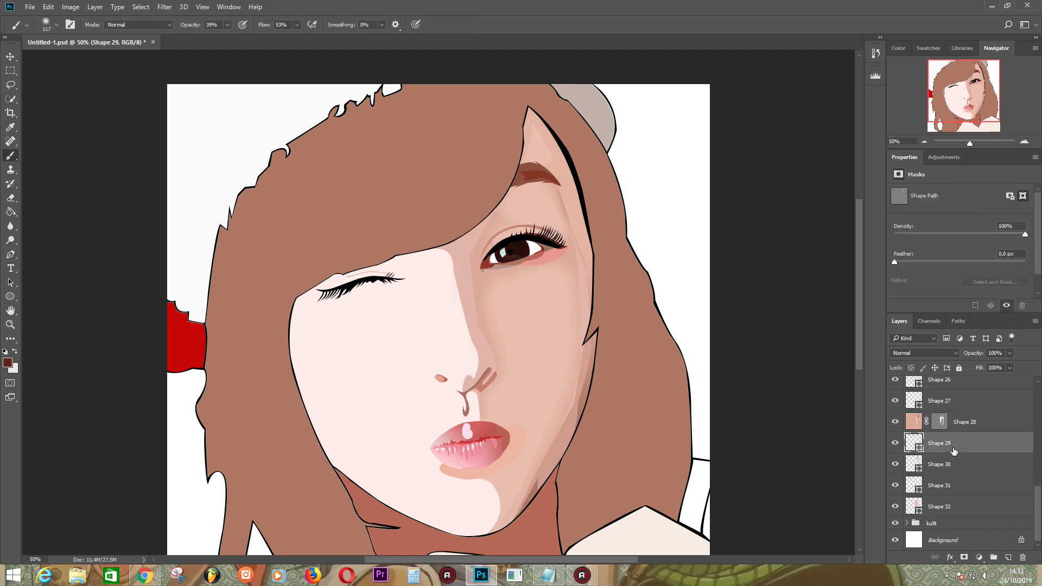
key("ctrl+plus")
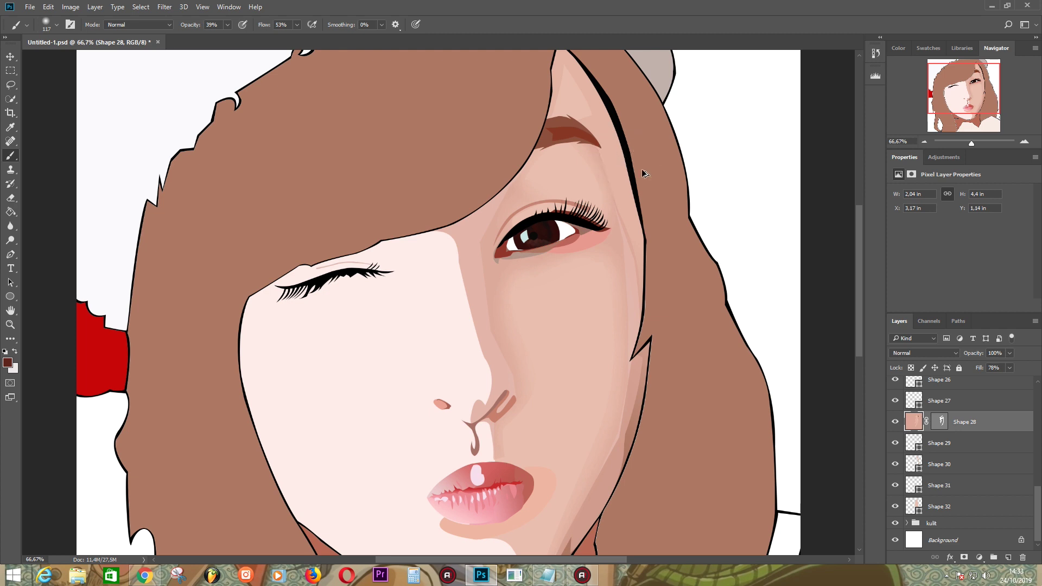
left_click(964, 465)
key("p")
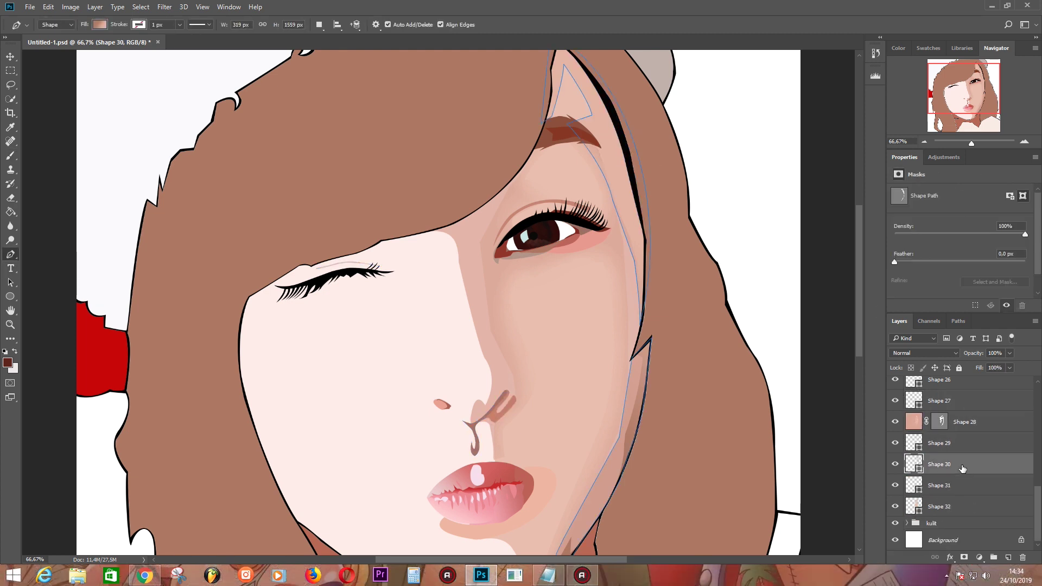
key("b")
left_click(624, 233)
key("Return")
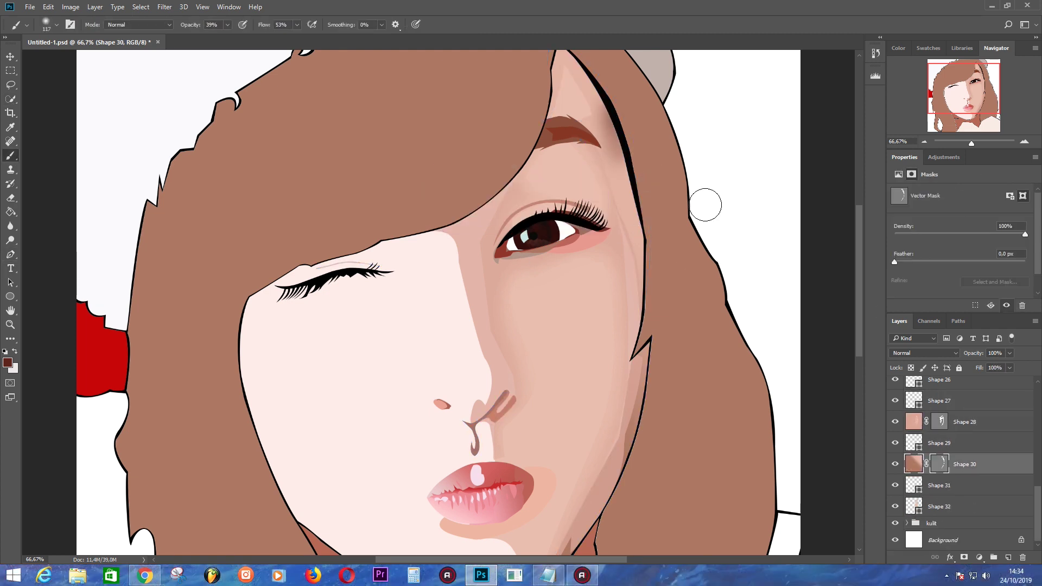
Compare against the reference photo and shrink the brush to 81 px at 39% opacity.
scroll(895, 389, "up", 10)
left_click(896, 389)
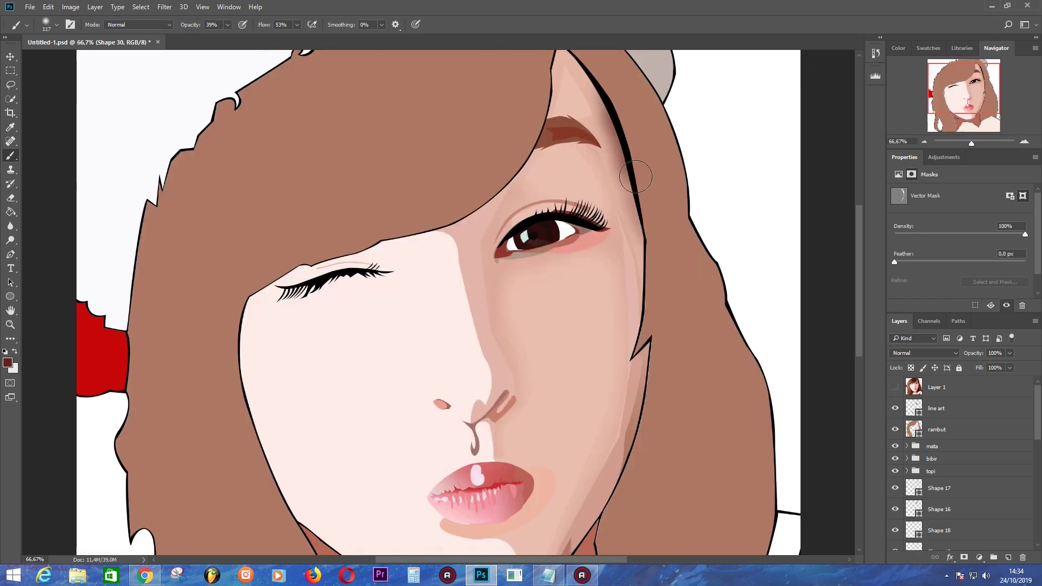
scroll(629, 162, "up", 3)
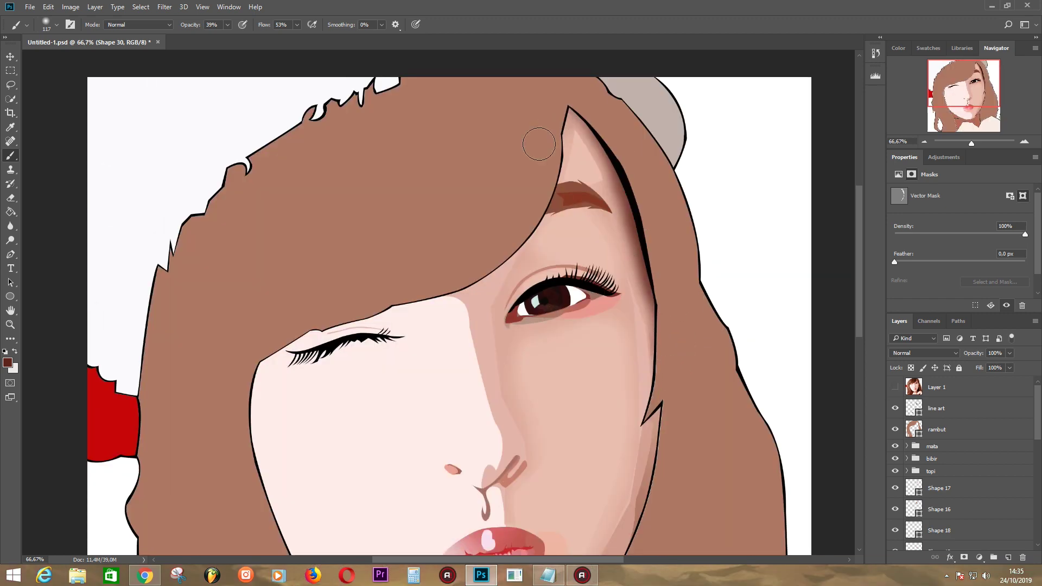
scroll(741, 374, "down", 2)
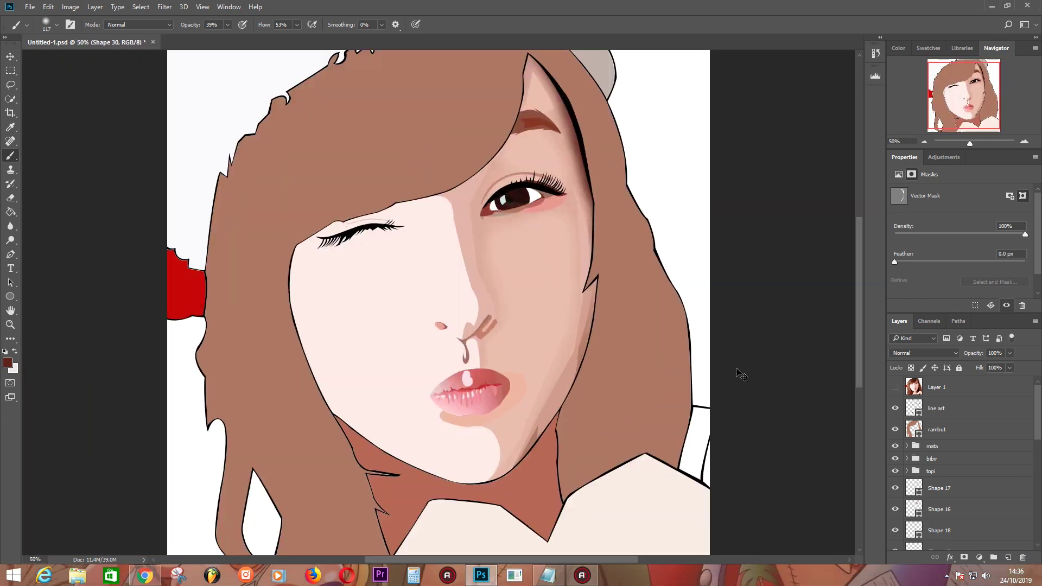
scroll(741, 375, "up", 2)
left_click(57, 25)
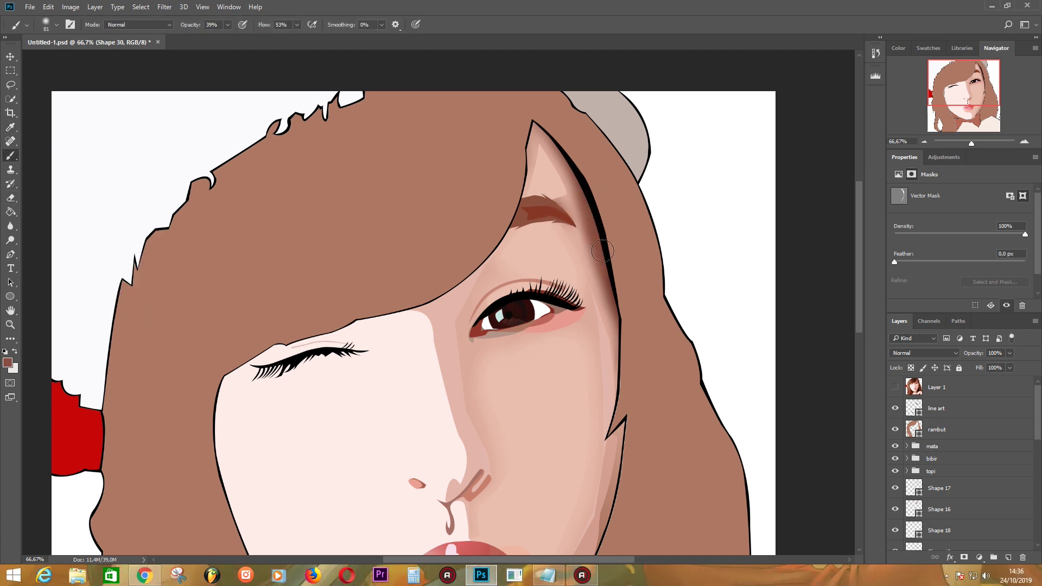
scroll(602, 251, "down", 1)
scroll(312, 414, "up", 1)
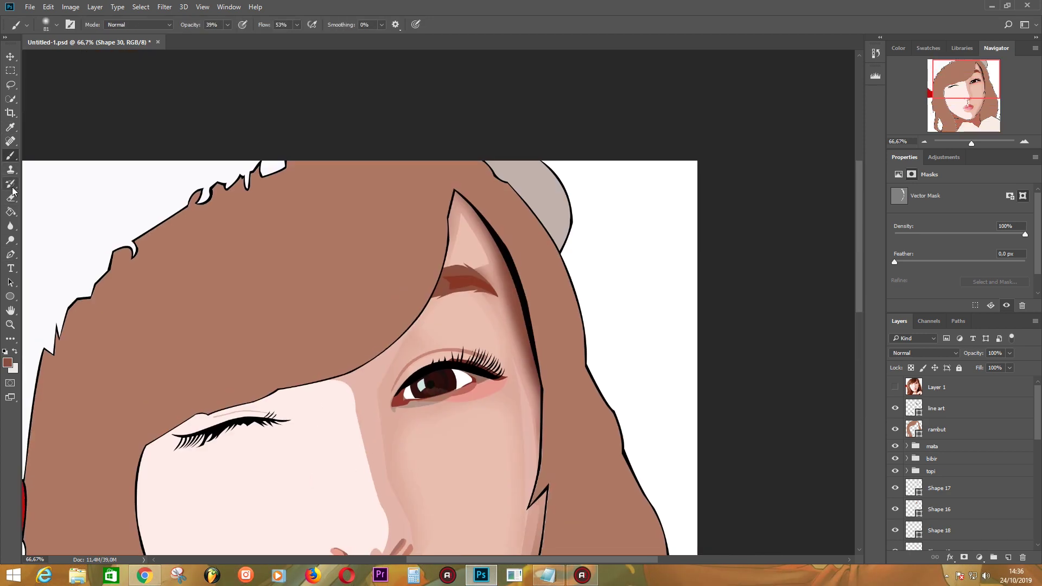
Sample skin colour and softly paint it on Shape 30 beside the right eyebrow at 200%.
key("i")
key("b")
key("ctrl+plus")
key("ctrl+plus")
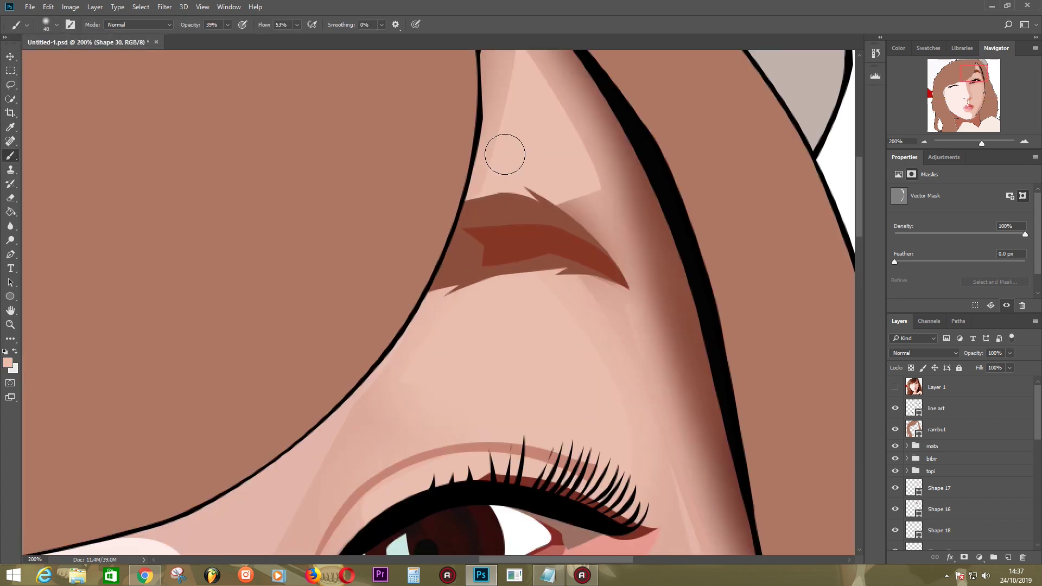
scroll(539, 158, "up", 3)
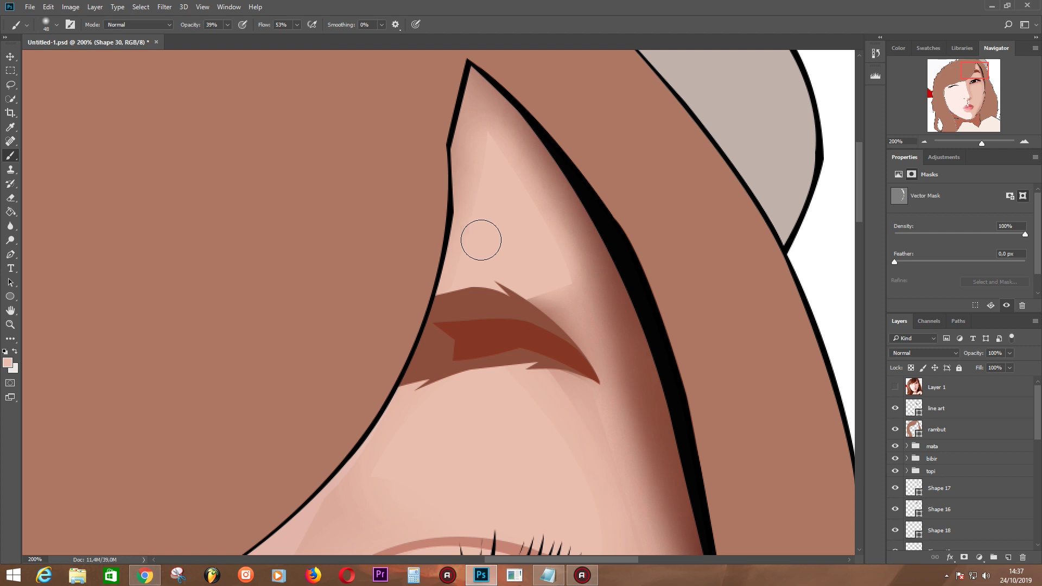
key("ctrl+minus")
key("ctrl+minus")
key("ctrl+minus")
key("ctrl+minus")
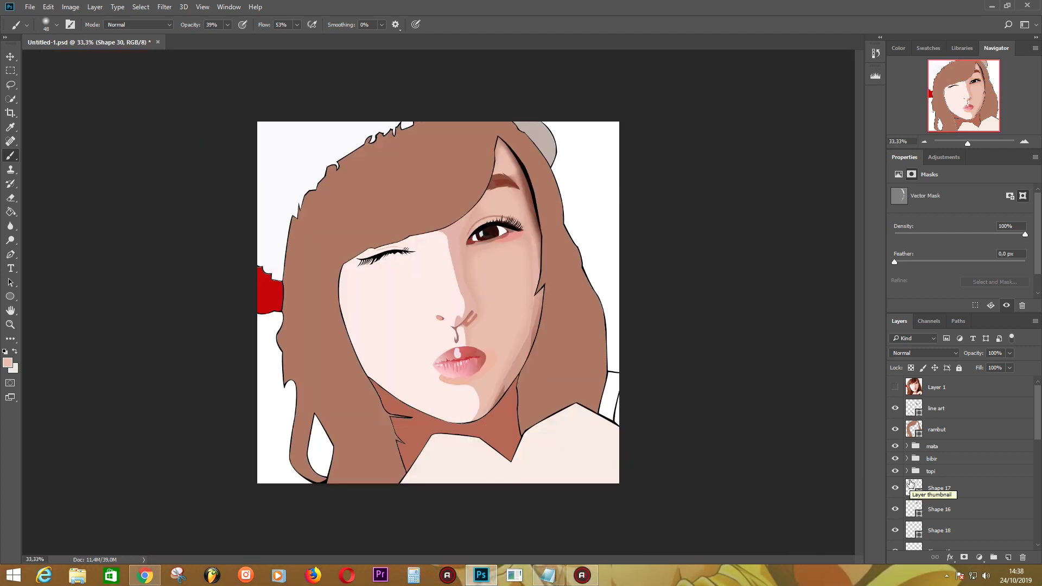
scroll(945, 456, "down", 1)
left_click(951, 467)
Sample the brown eyebrow colour and rasterize the Shape 16 eyebrow layer.
key("p")
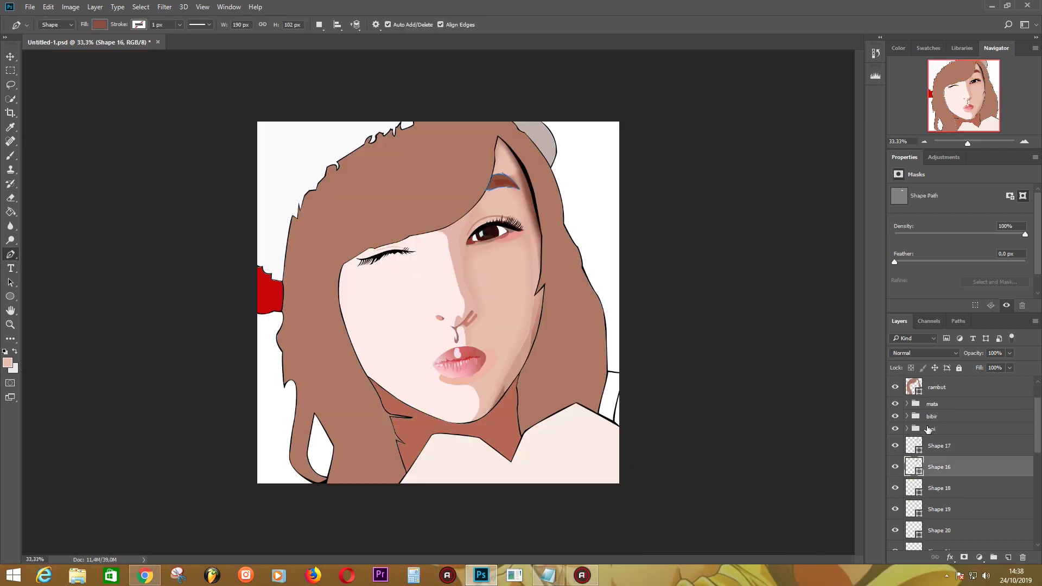
key("ctrl+plus")
key("ctrl+plus")
key("alt+bracketleft")
key("b")
left_click(565, 149, "alt")
left_click(535, 165)
key("Return")
Soften the eyebrow with a 12 px brush at 23% opacity.
left_click(57, 25)
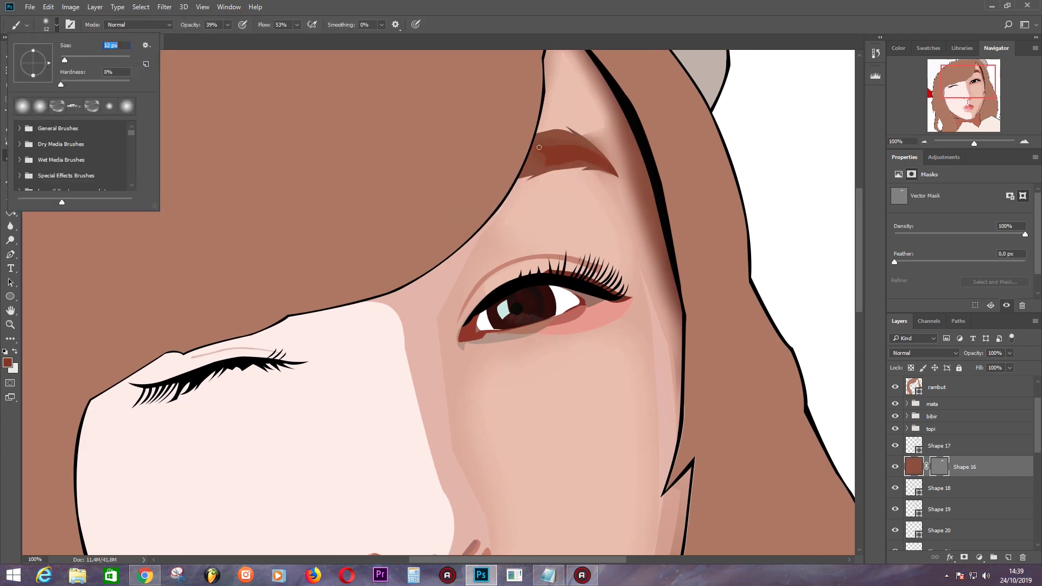
key("Return")
key("ctrl+plus")
key("7")
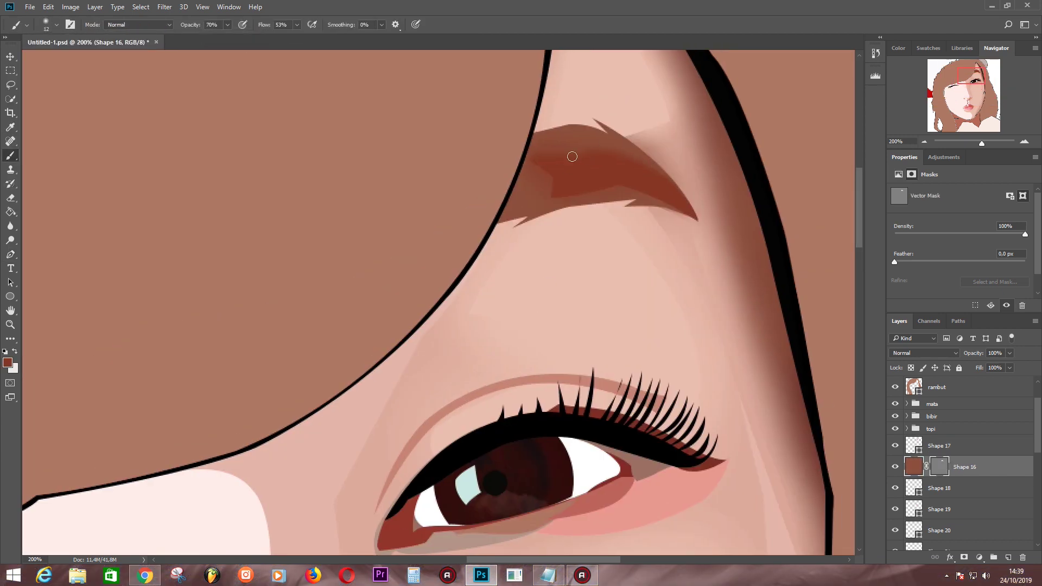
key("2")
key("3")
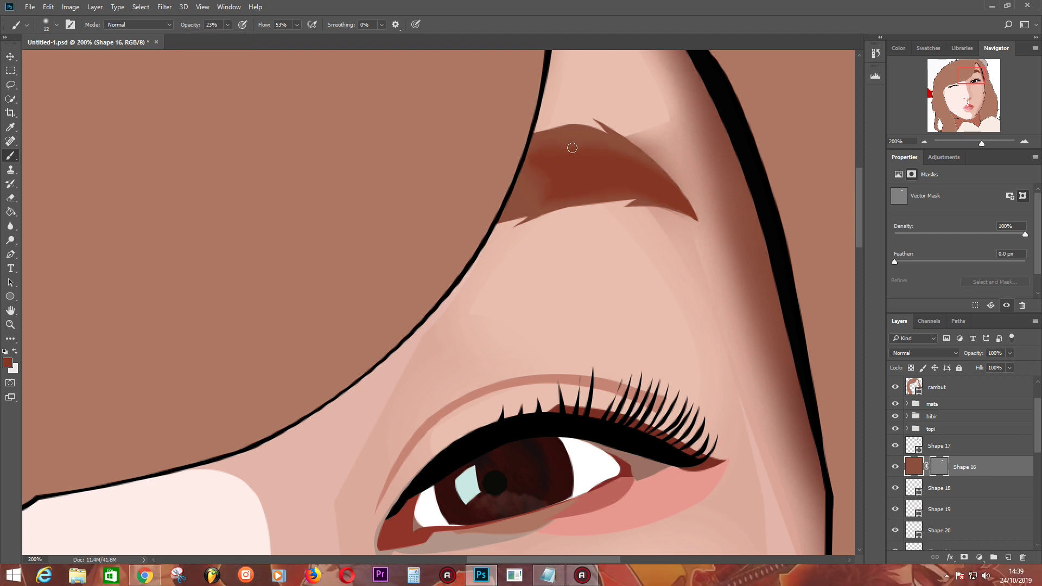
key("ctrl+minus")
key("ctrl+minus")
key("ctrl+minus")
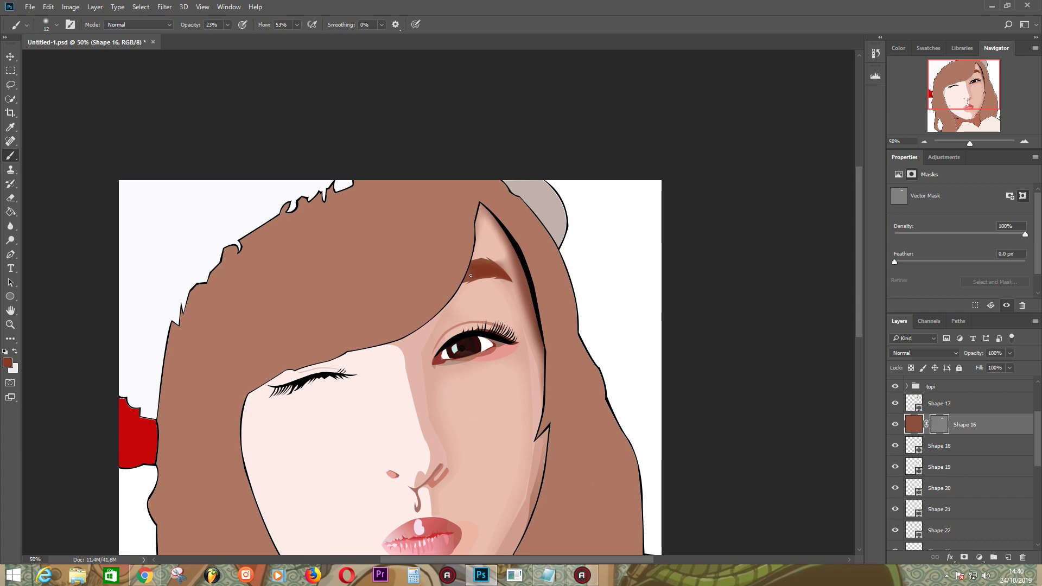
key("ctrl+plus")
key("ctrl+plus")
key("ctrl+plus")
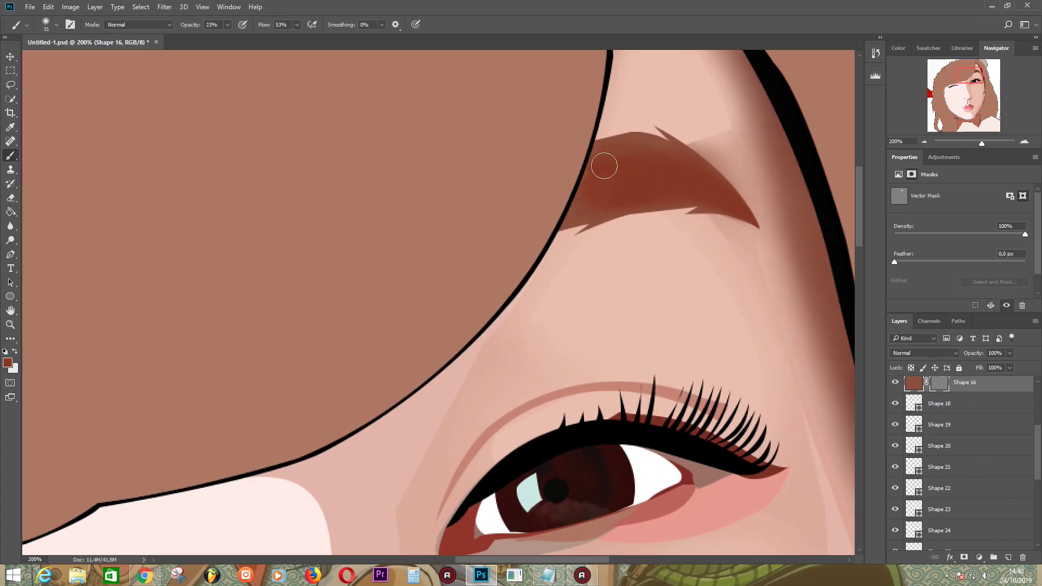
Zoom out and toggle the reference photo on and off to compare the face.
key("ctrl+minus")
key("ctrl+minus")
key("ctrl+minus")
key("ctrl+plus")
scroll(897, 388, "up", 3)
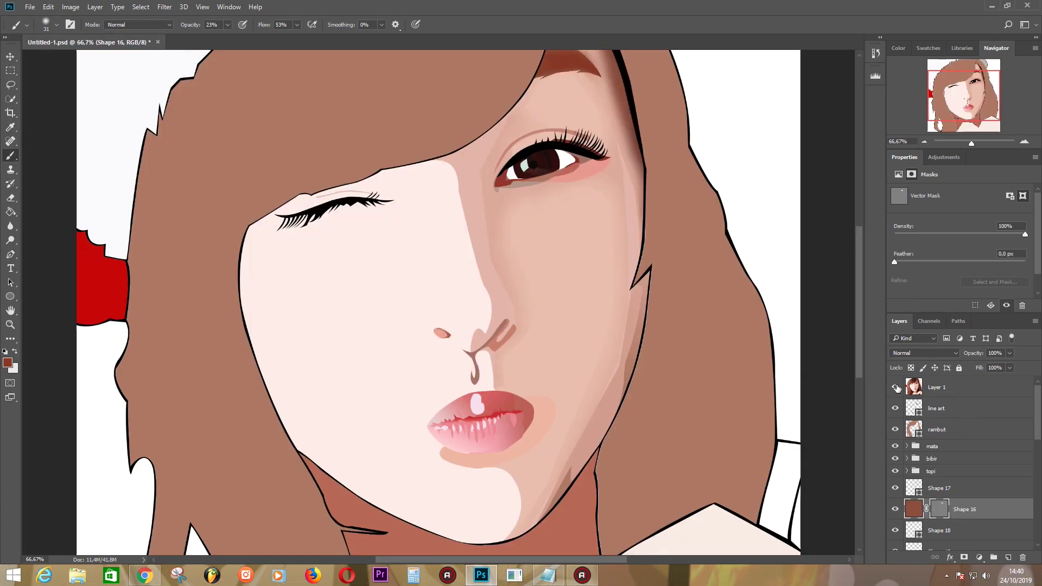
left_click(897, 388)
scroll(955, 461, "down", 5)
left_click(956, 488)
Review the outlines of Shapes 32 and 24, then select face shadow Shape 28.
key("p")
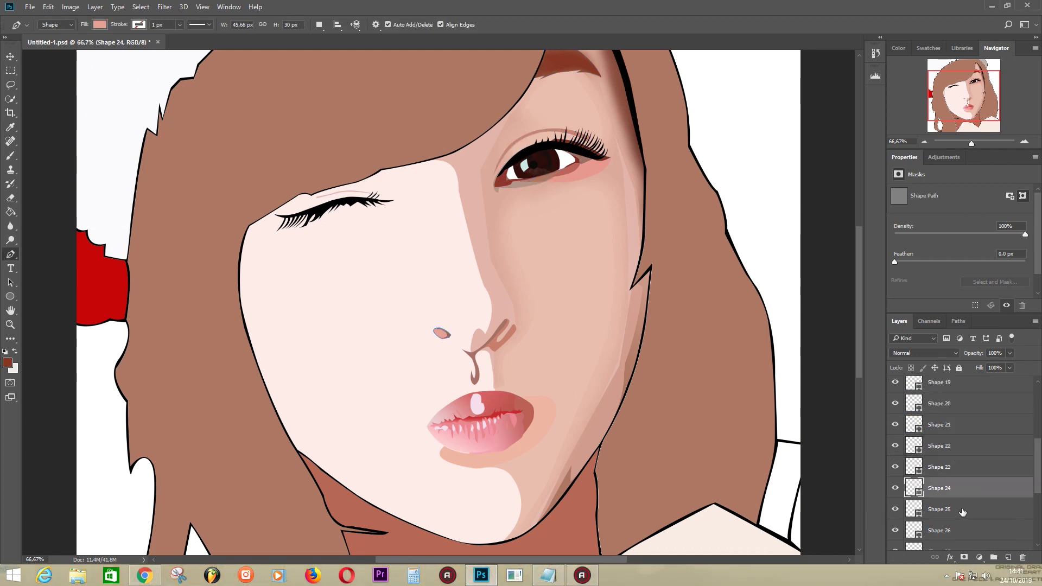
scroll(962, 512, "down", 5)
left_click(961, 509)
scroll(963, 515, "up", 4)
scroll(960, 513, "up", 2)
left_click(957, 510)
scroll(957, 511, "down", 5)
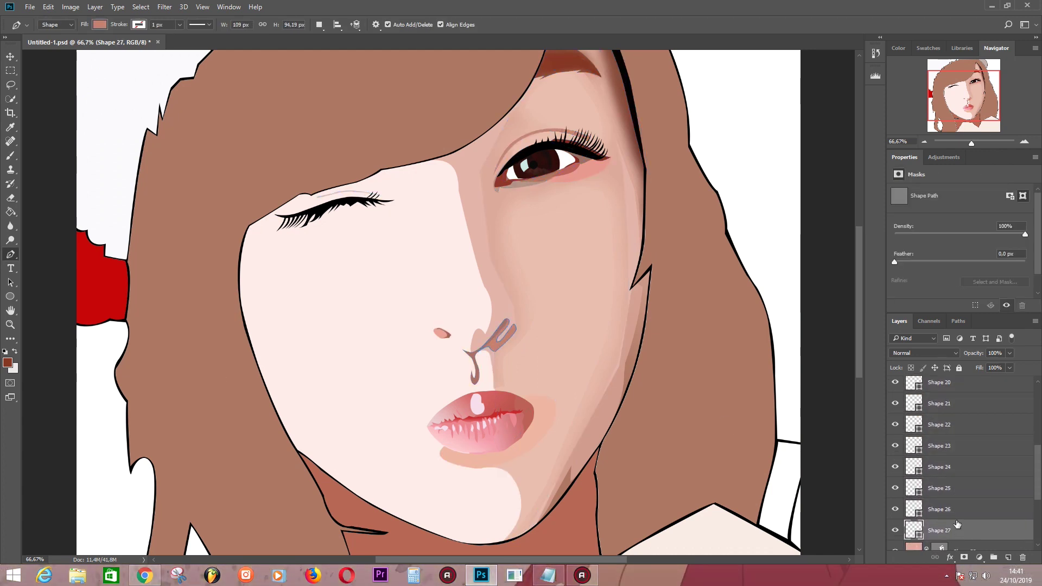
left_click(957, 497)
scroll(957, 489, "up", 6)
left_click(11, 282)
left_click(489, 342)
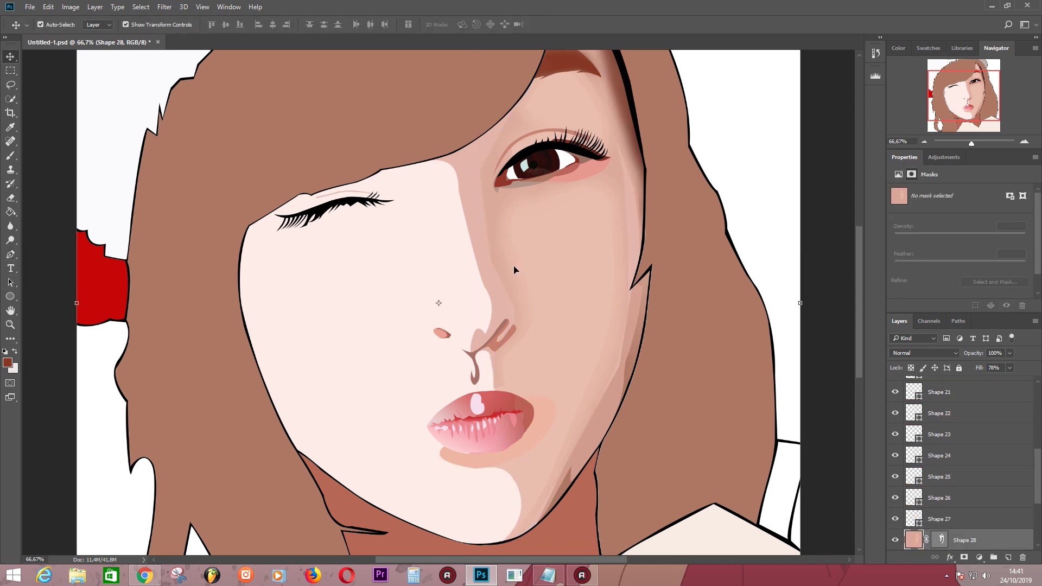
Sample the cheek colour as the paint colour and zoom in on face shadow Shape 28.
key("i")
left_click(554, 232)
key("b")
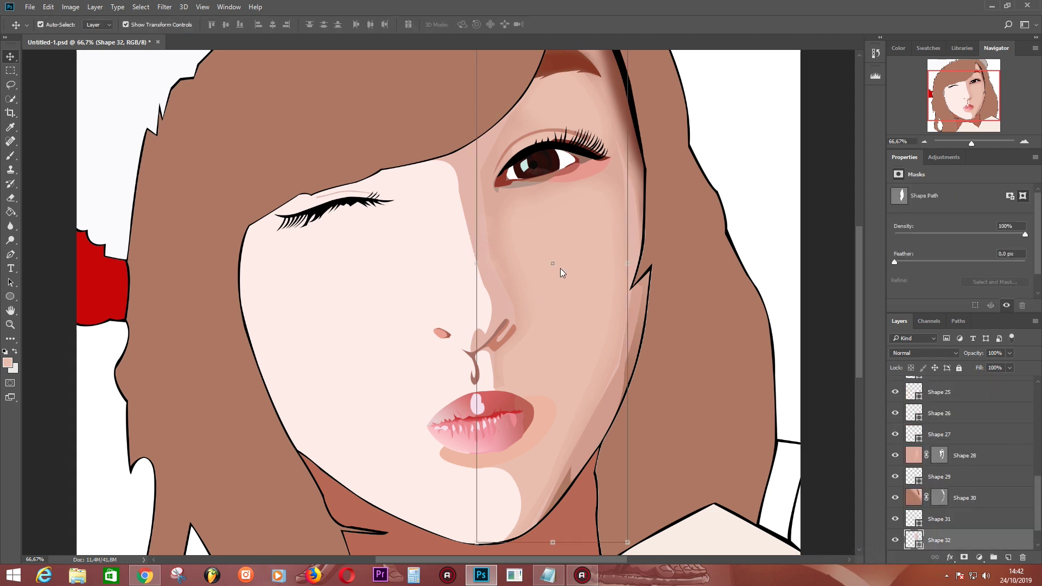
scroll(977, 521, "down", 1)
key("b")
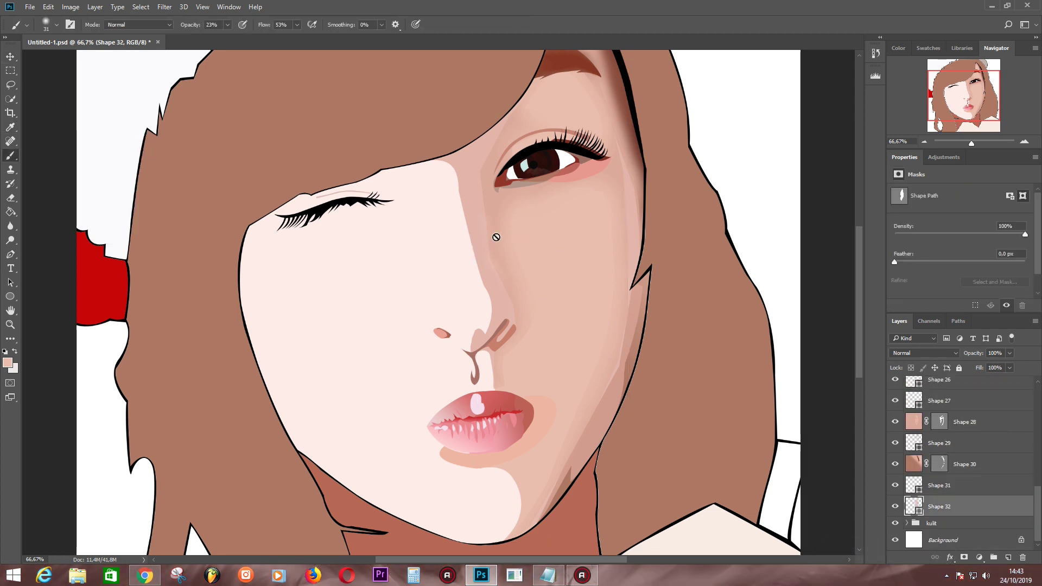
key("ctrl+plus")
left_click(519, 169, "ctrl")
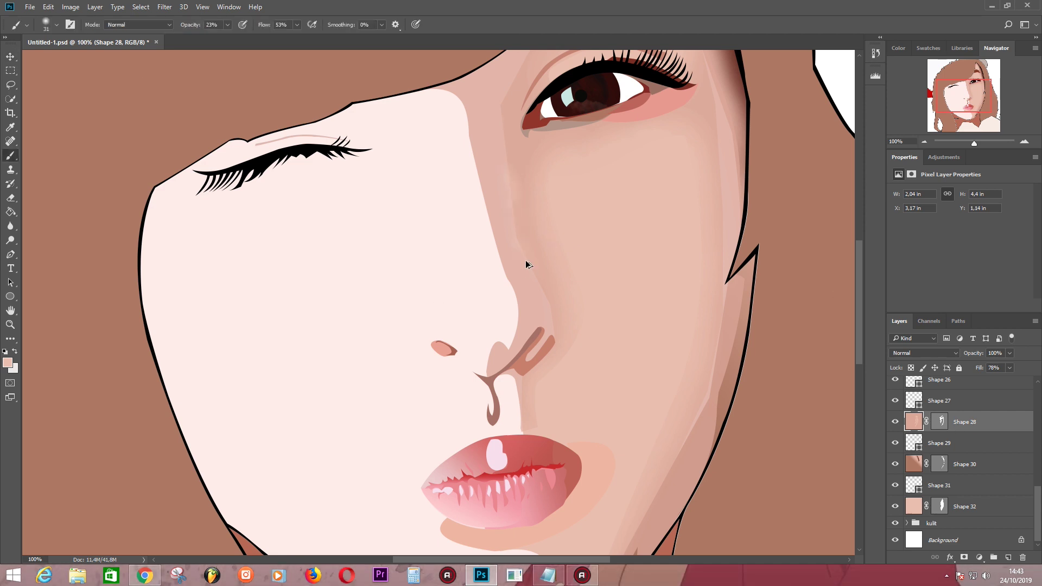
scroll(512, 221, "up", 1)
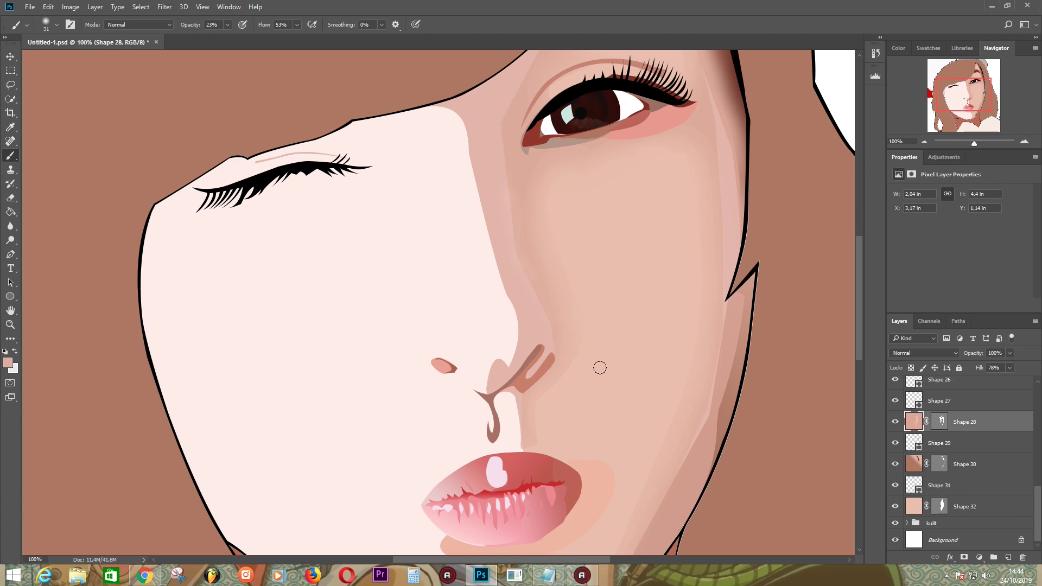
key("ctrl+minus")
key("ctrl+minus")
key("ctrl+minus")
scroll(956, 461, "up", 5)
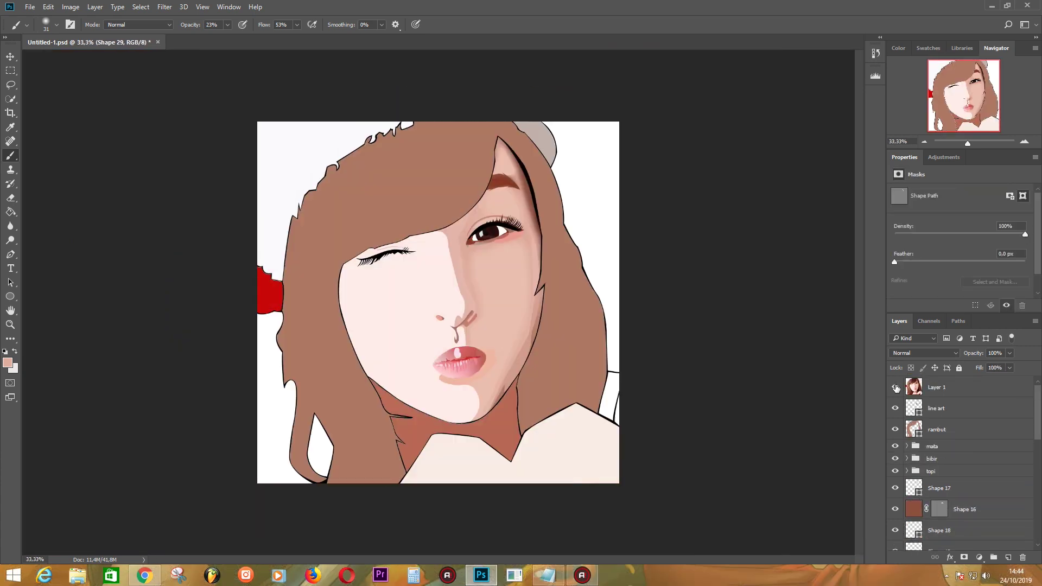
Target the shadow shape's vector mask and set an enlarged brush at 26% opacity.
key("v")
left_click(453, 234)
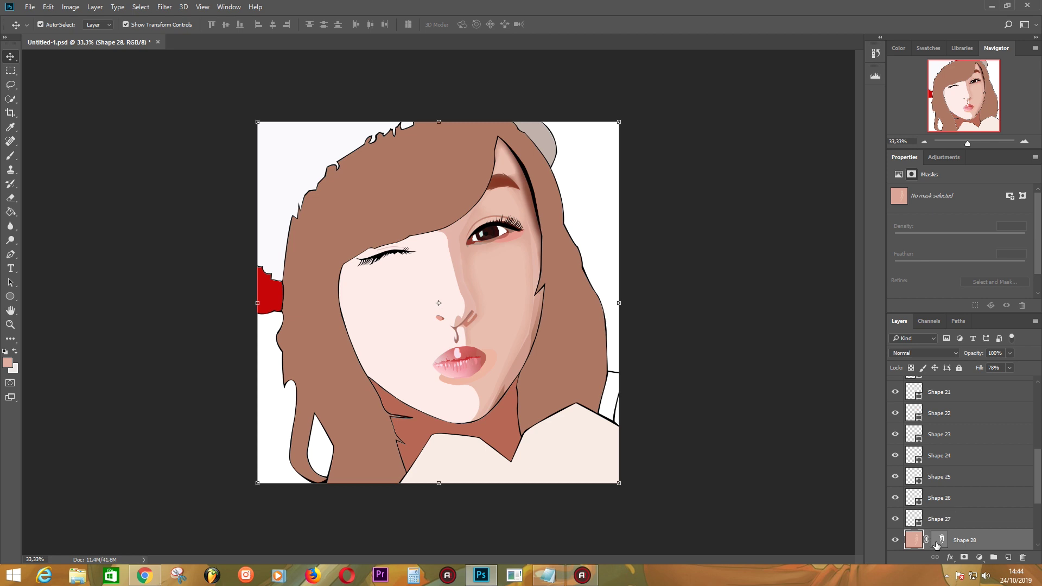
left_click(937, 544)
key("p")
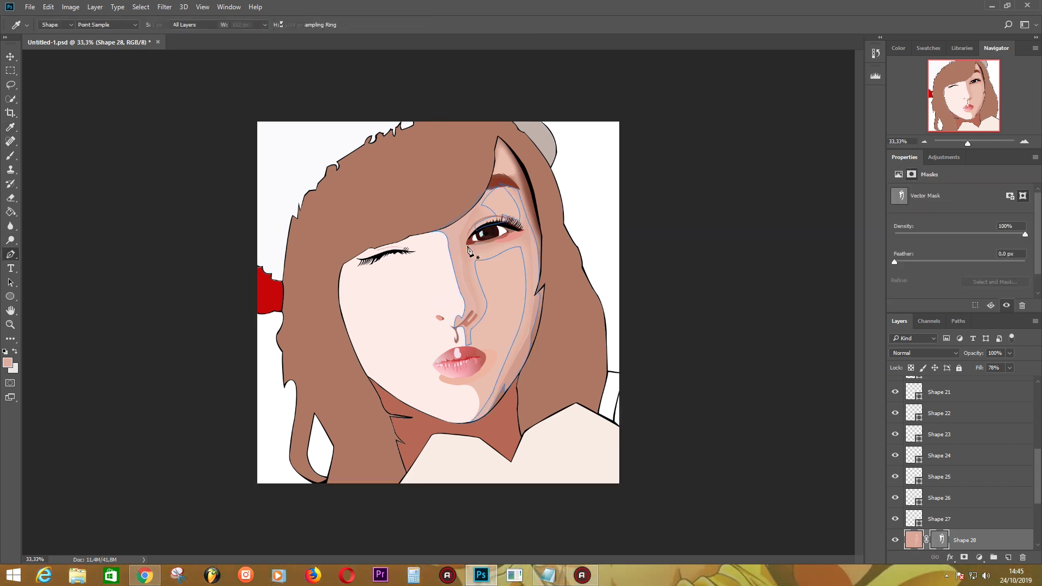
key("ctrl+plus")
key("Escape")
key("b")
key("bracketright")
key("bracketright")
key("2")
key("6")
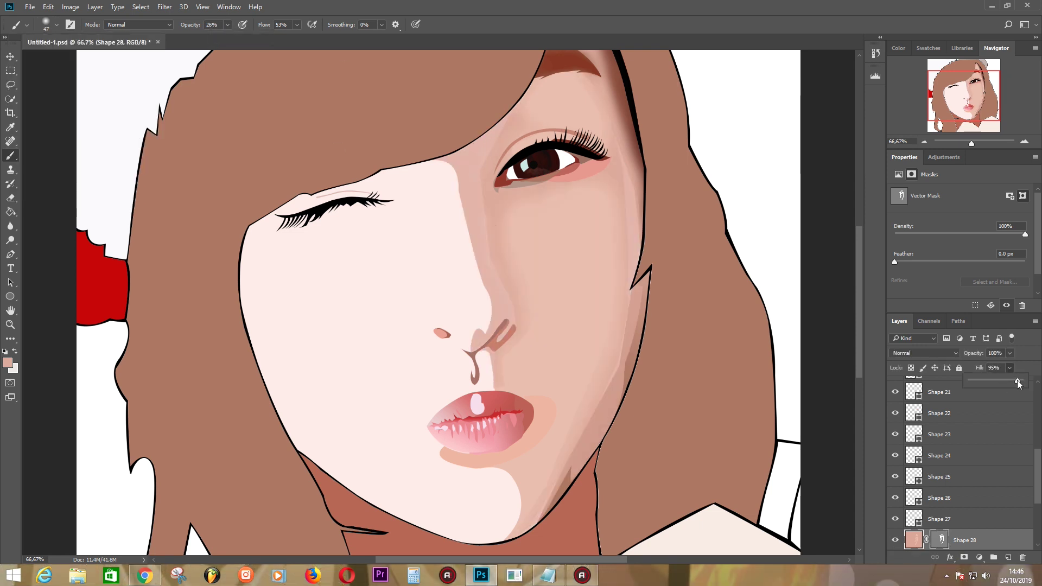
key("ctrl+minus")
key("ctrl+minus")
scroll(972, 409, "up", 5)
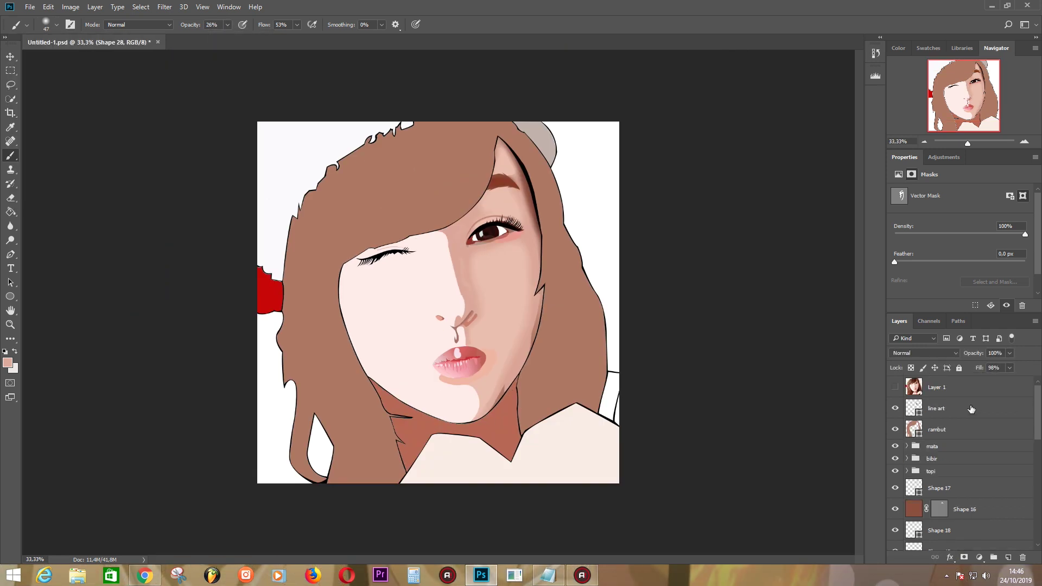
key("ctrl+plus")
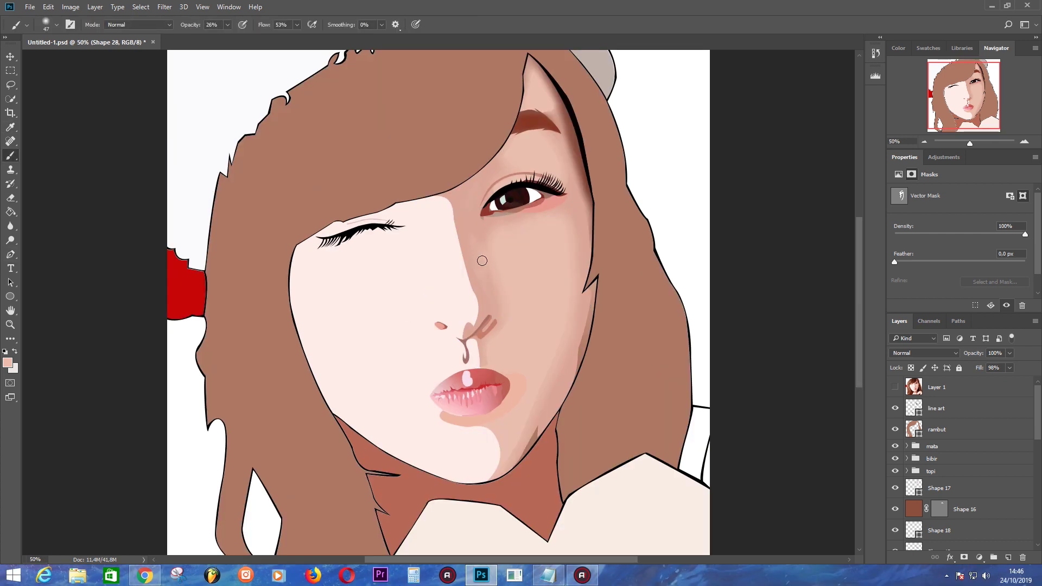
Compare the artwork against the reference photo and set Shape 28's Fill to 93%.
left_click(895, 387)
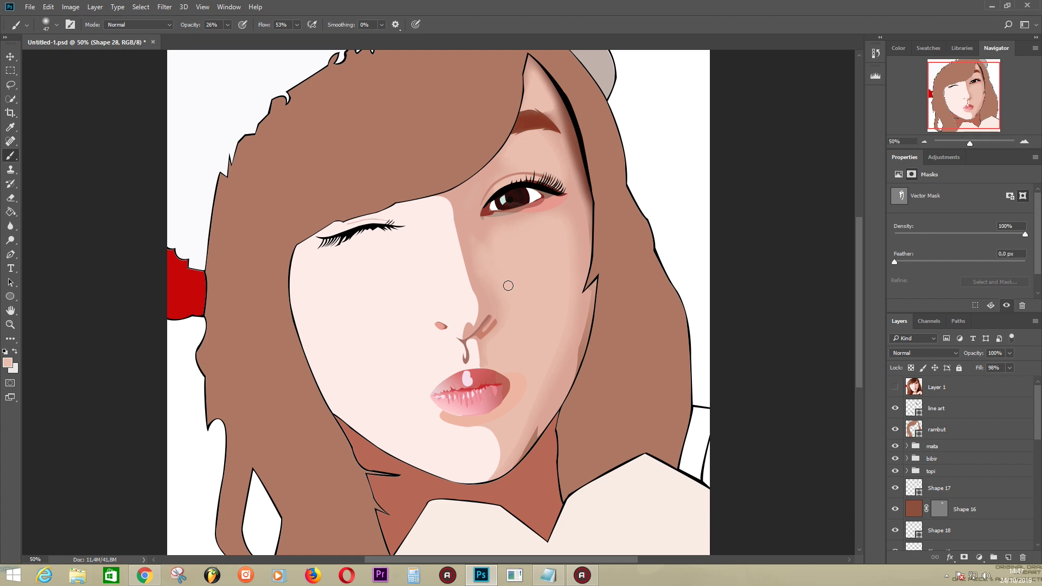
left_click(895, 387)
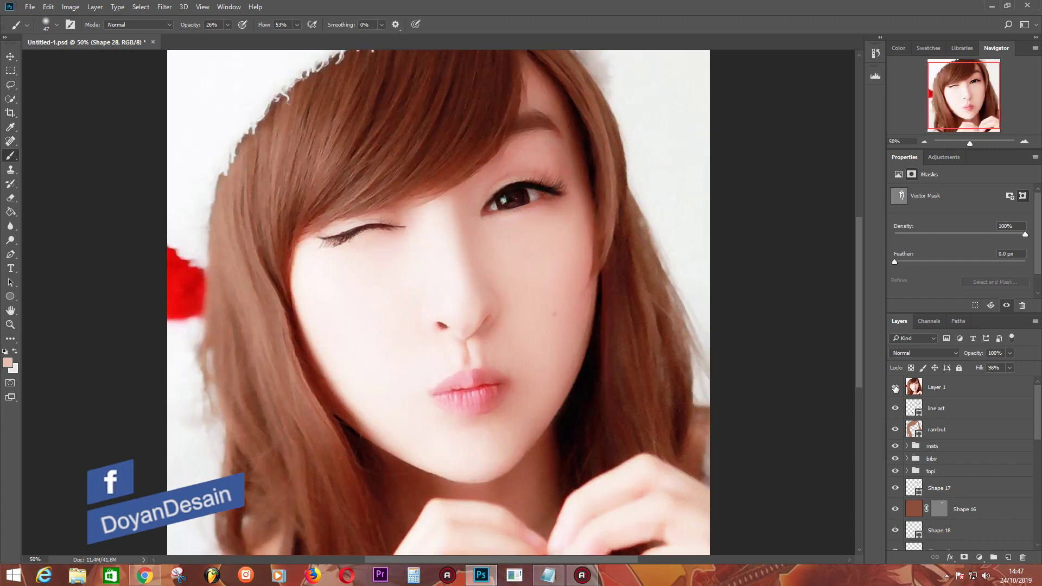
left_click(896, 387)
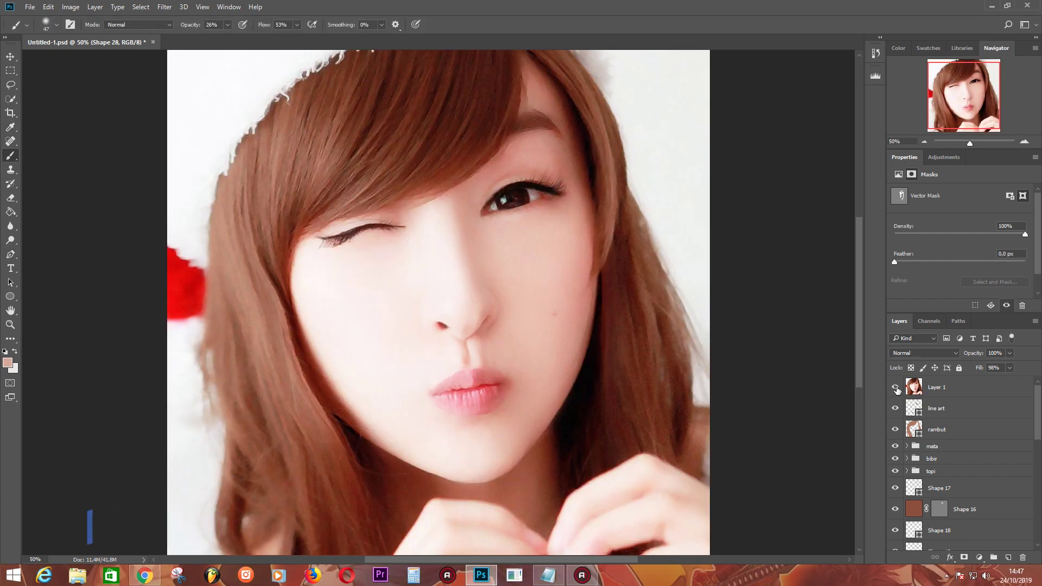
left_click(895, 387)
left_click(1009, 368)
left_click_drag(1013, 380, 1008, 381)
left_click(895, 387)
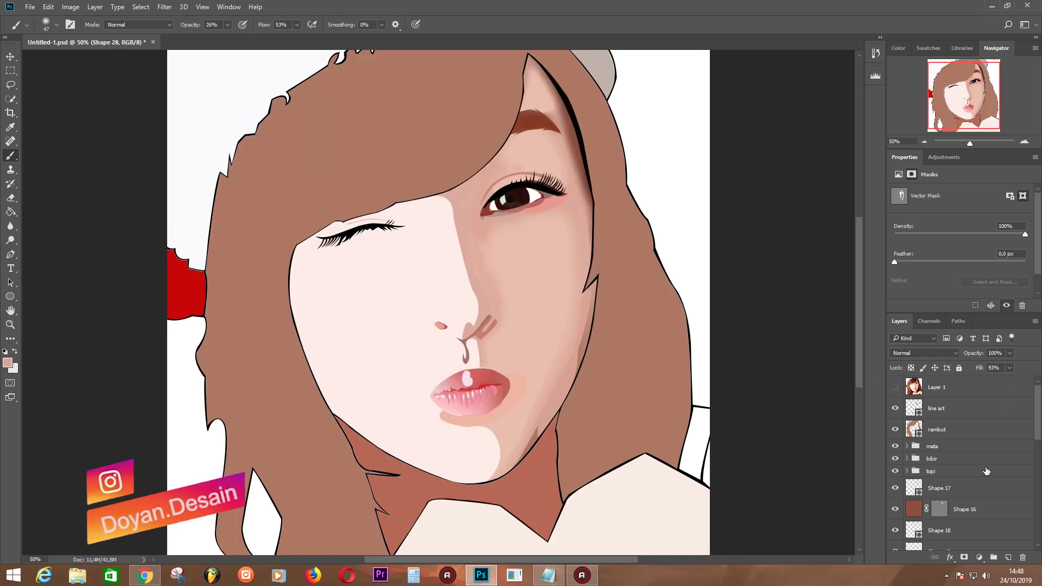
Paint pinker shading onto the right lip corner on Shape 31.
scroll(961, 461, "down", 5)
key("p")
left_click(962, 401)
scroll(961, 434, "down", 4)
left_click(966, 486)
key("b")
key("ctrl+plus")
left_click_drag(511, 222, 540, 275)
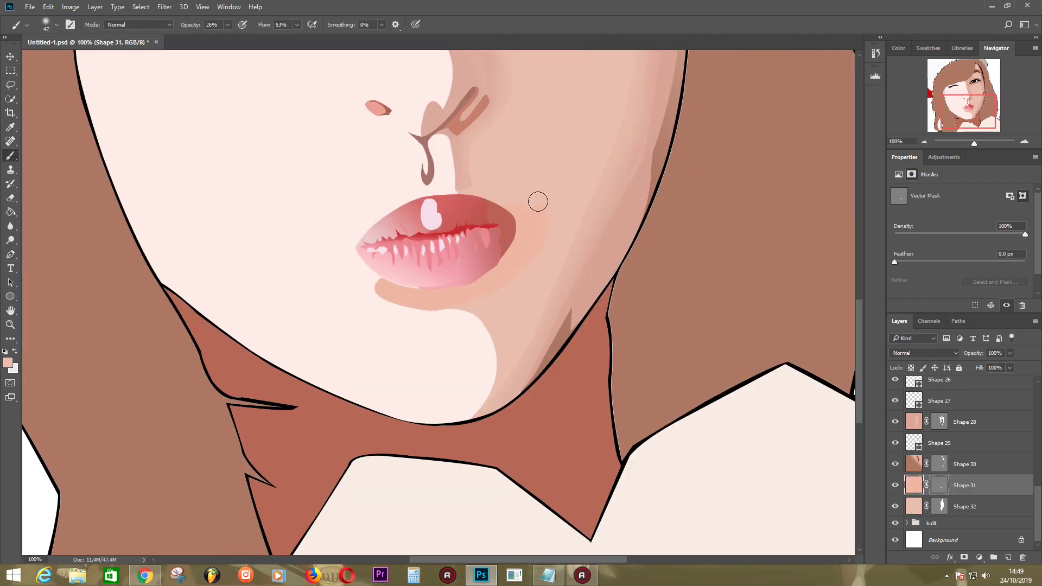
Recolour the wajah face layer in the kulit group to the photo's skin tone f8e7e0.
scroll(488, 271, "down", 2)
left_click(906, 523)
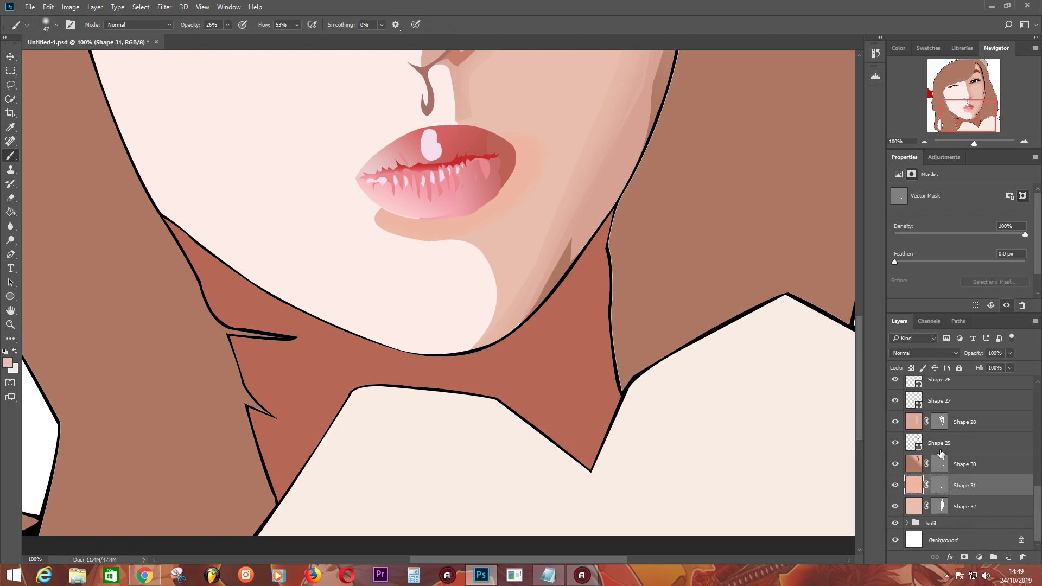
scroll(952, 483, "down", 2)
left_click(945, 477)
scroll(962, 412, "up", 1)
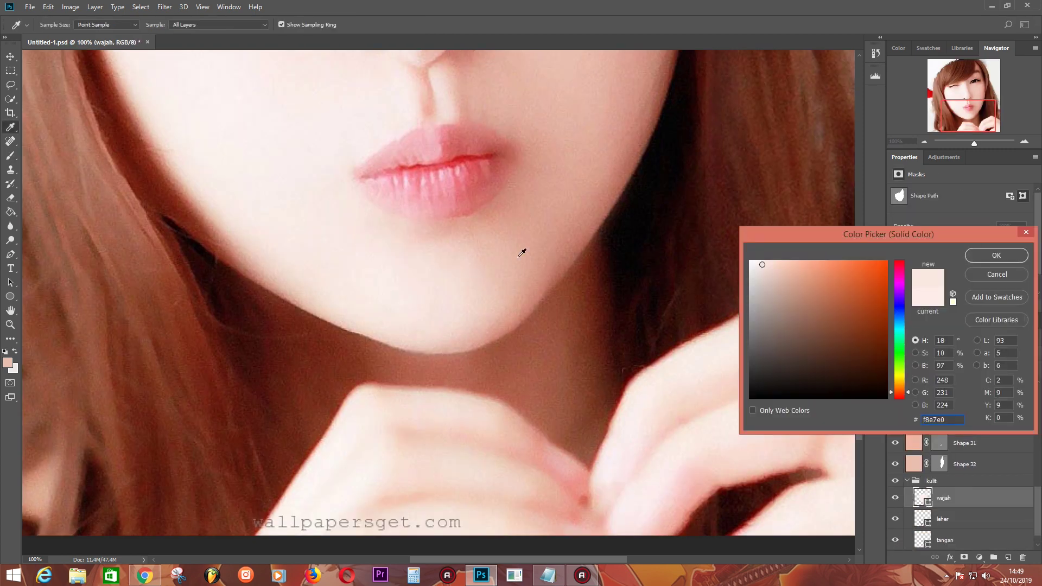
key("ctrl+minus")
scroll(961, 408, "up", 5)
key("ctrl+minus")
key("ctrl+minus")
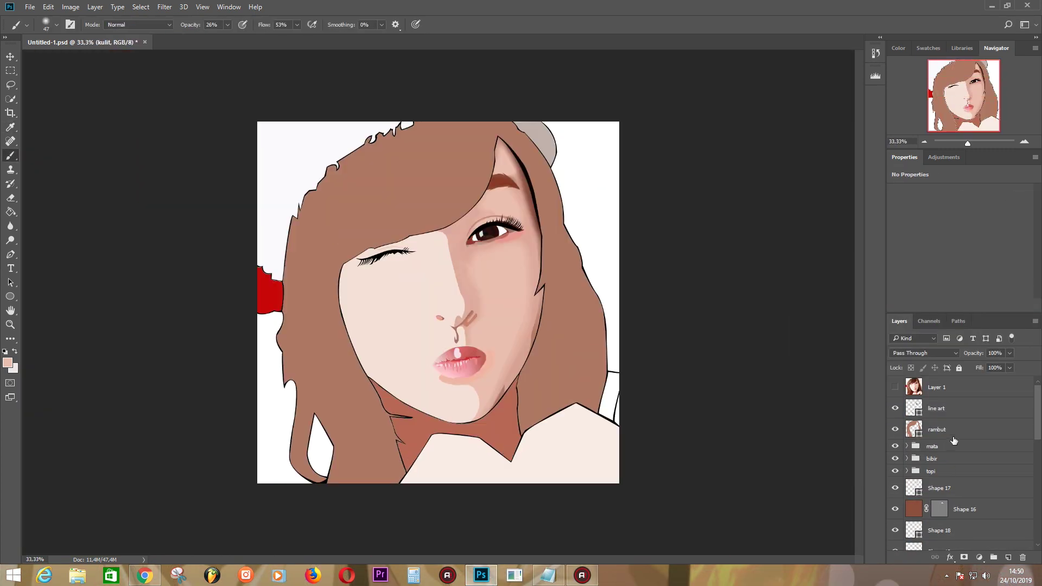
Reselect Shapes 32, 31 and 28 for soft brush masking on the face.
scroll(955, 462, "down", 5)
left_click(956, 508)
key("p")
scroll(973, 497, "up", 3)
scroll(973, 497, "up", 1)
scroll(974, 497, "down", 3)
left_click(973, 499)
key("b")
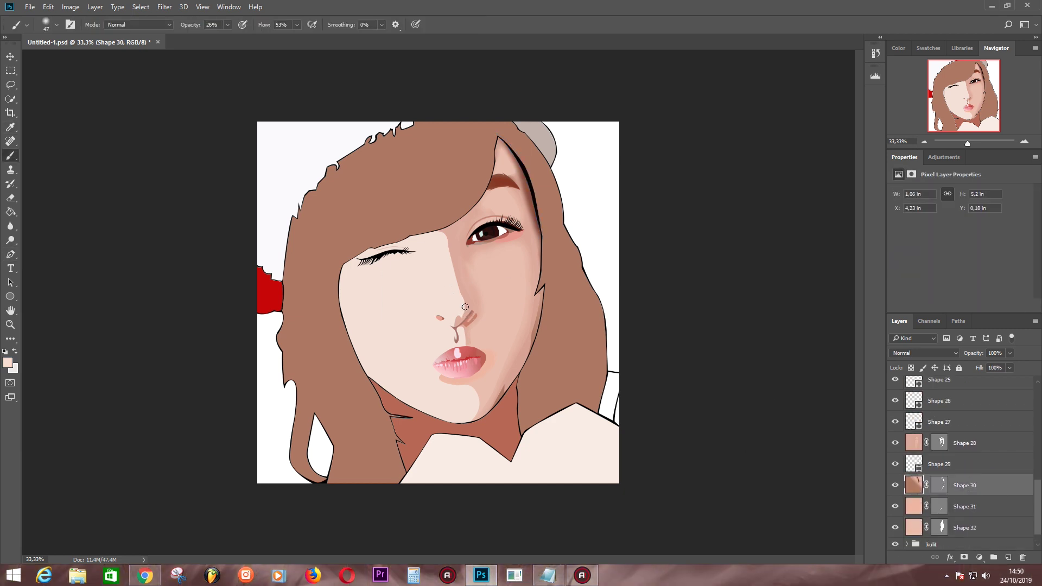
key("ctrl+plus")
left_click(459, 204, "ctrl")
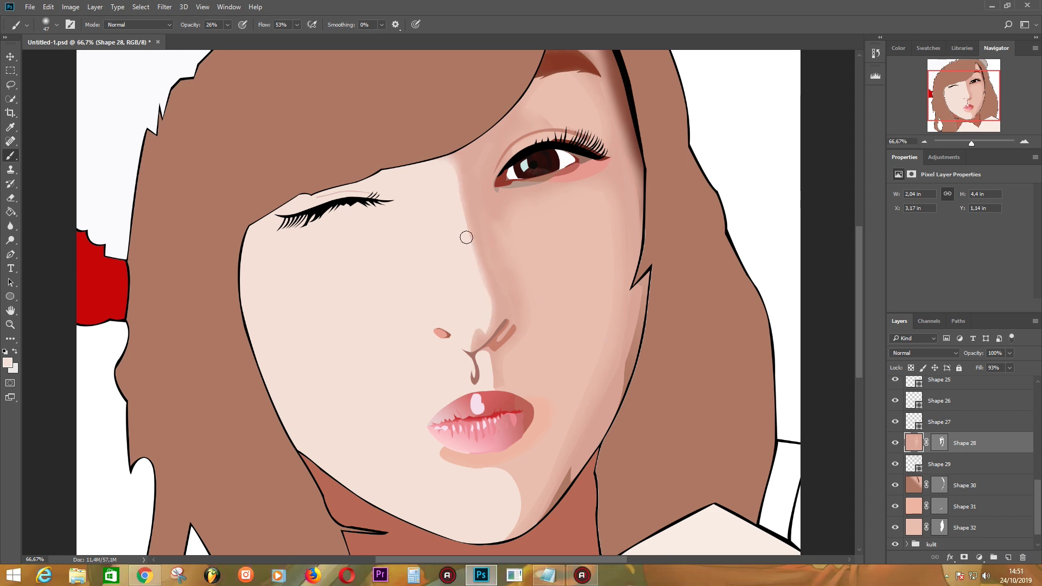
Check Shapes 32, 31, 28 and 30, ending on Shape 27 to mask it.
scroll(473, 331, "down", 2)
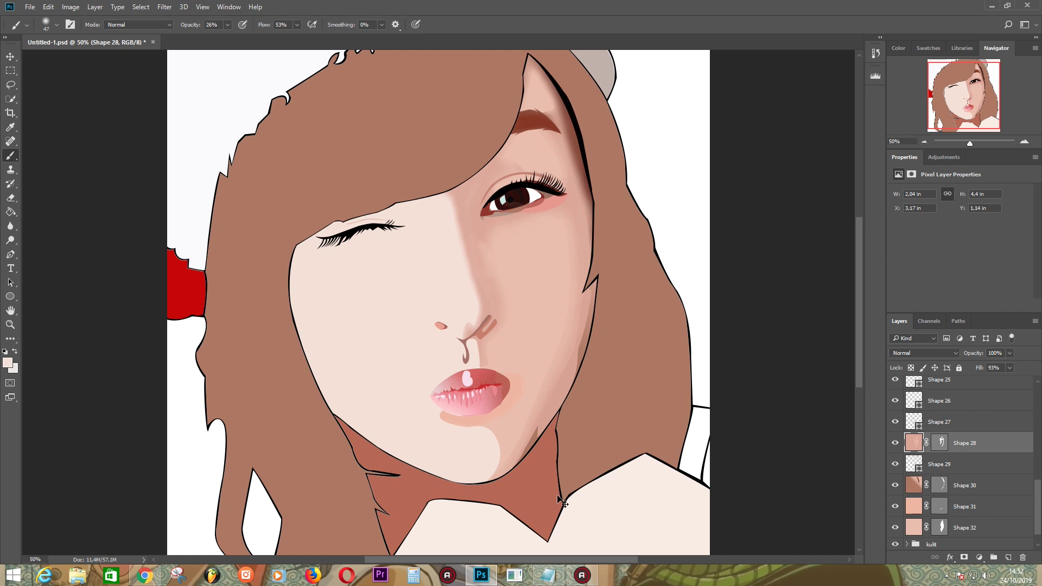
scroll(657, 453, "down", 2)
scroll(657, 453, "up", 4)
scroll(959, 498, "down", 1)
left_click(959, 498)
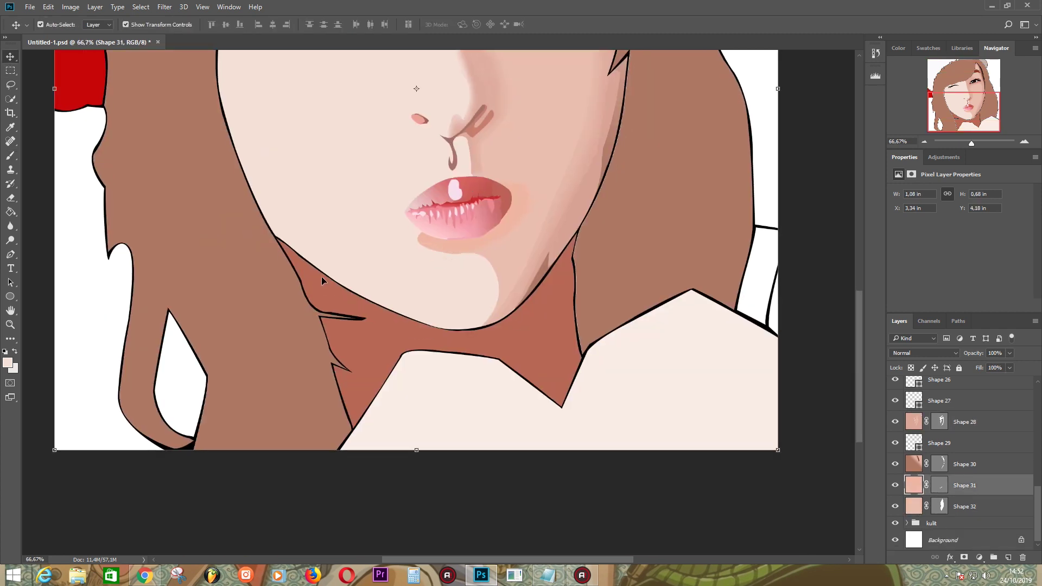
left_click(456, 256, "ctrl")
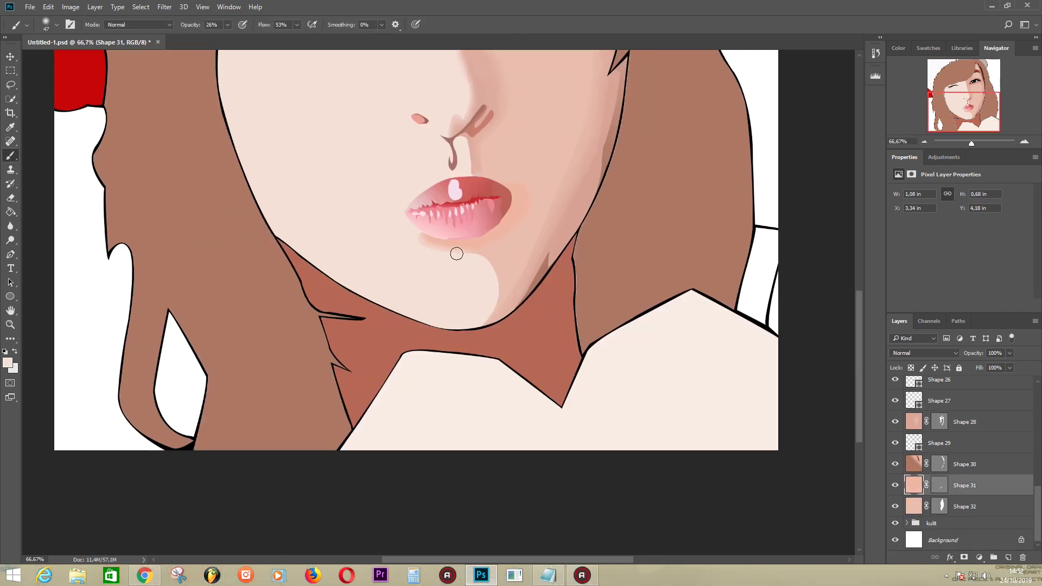
scroll(434, 262, "up", 2)
scroll(435, 263, "up", 2)
left_click(481, 377, "ctrl")
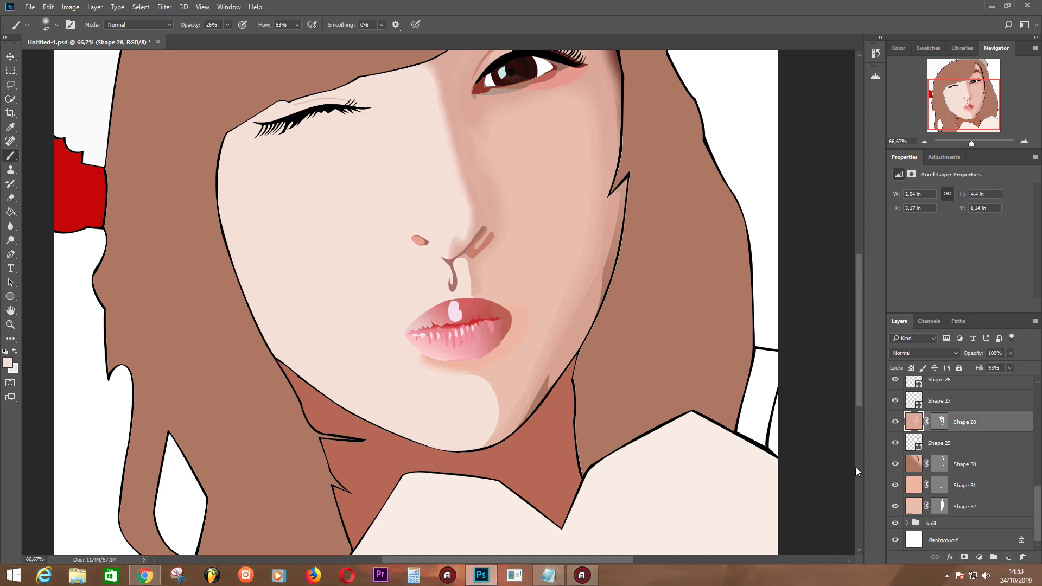
left_click(979, 470)
left_click(466, 377, "ctrl")
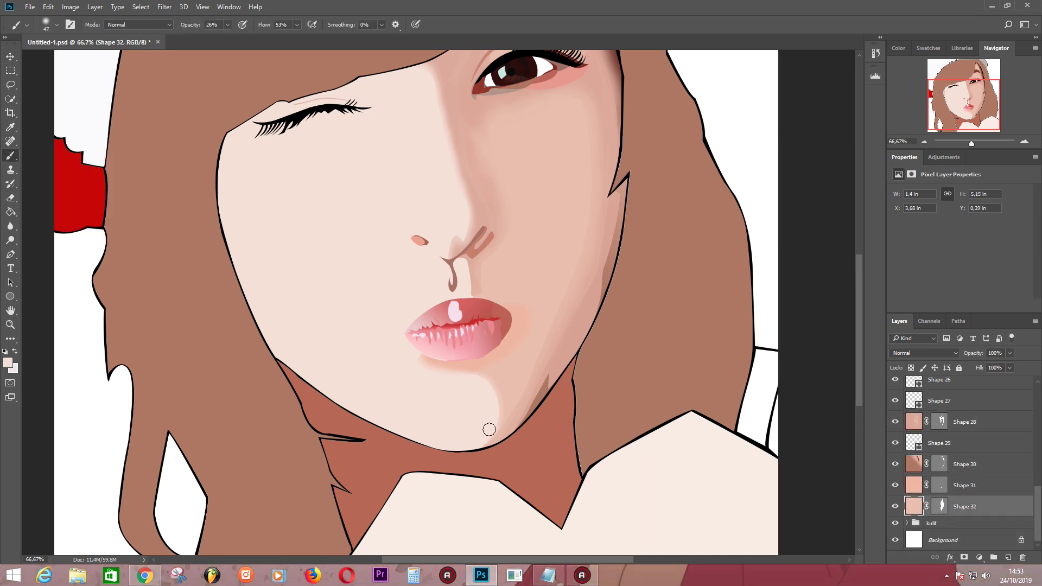
left_click(468, 269, "ctrl")
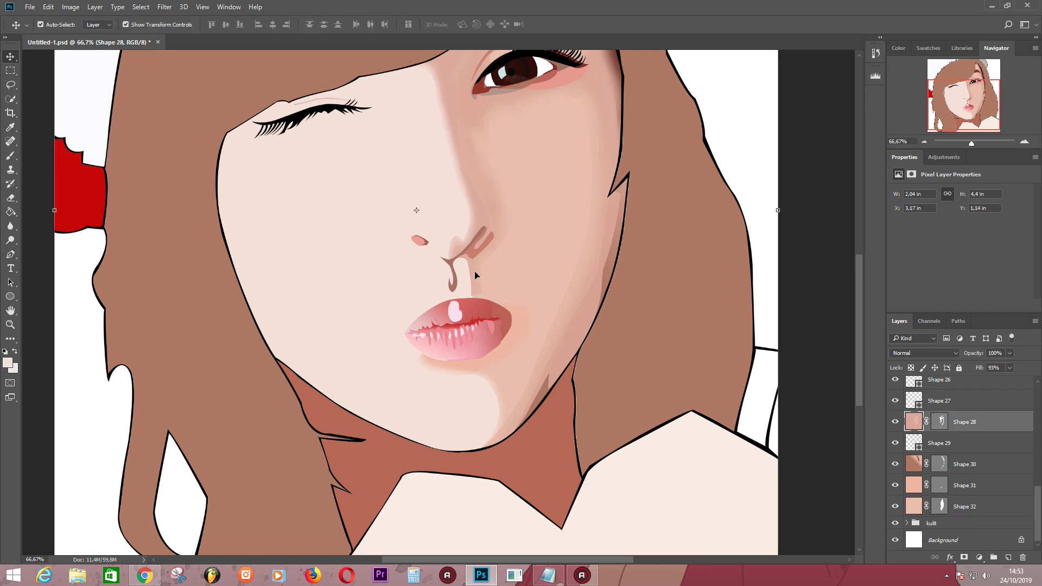
left_click(469, 242, "ctrl")
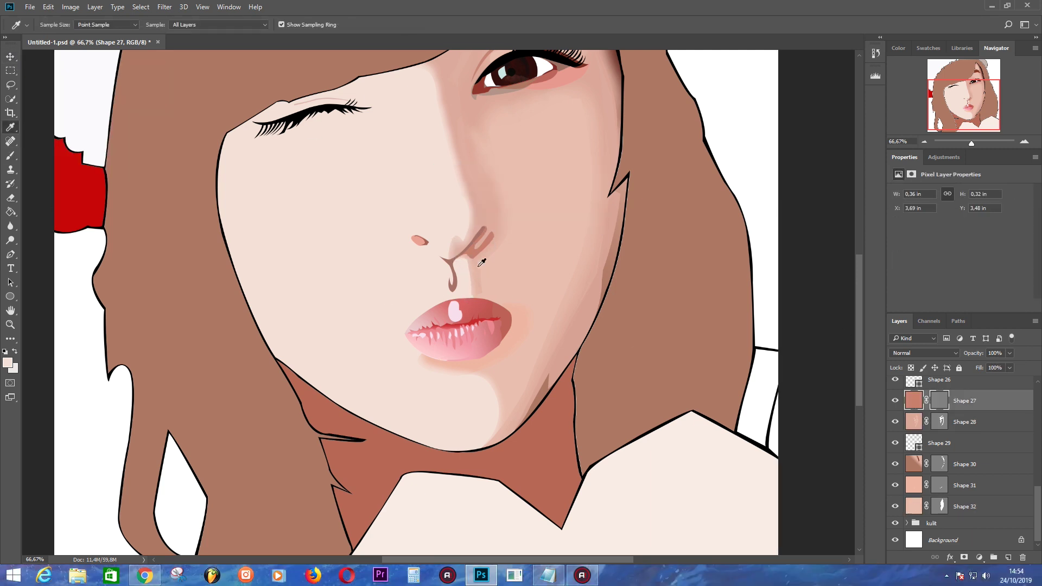
left_click(56, 24)
key("ctrl+plus")
key("ctrl+plus")
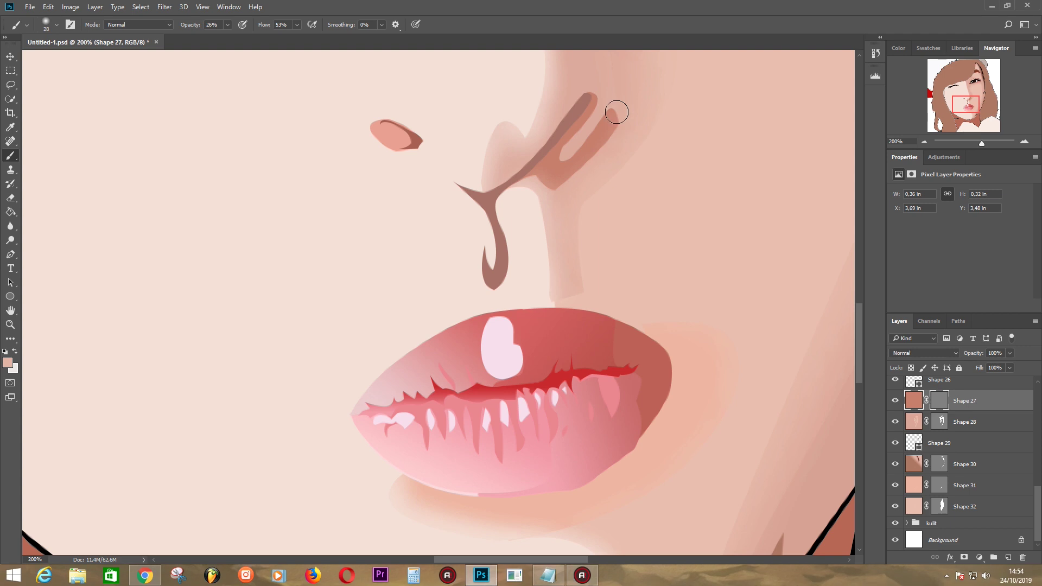
left_click(491, 260, "ctrl")
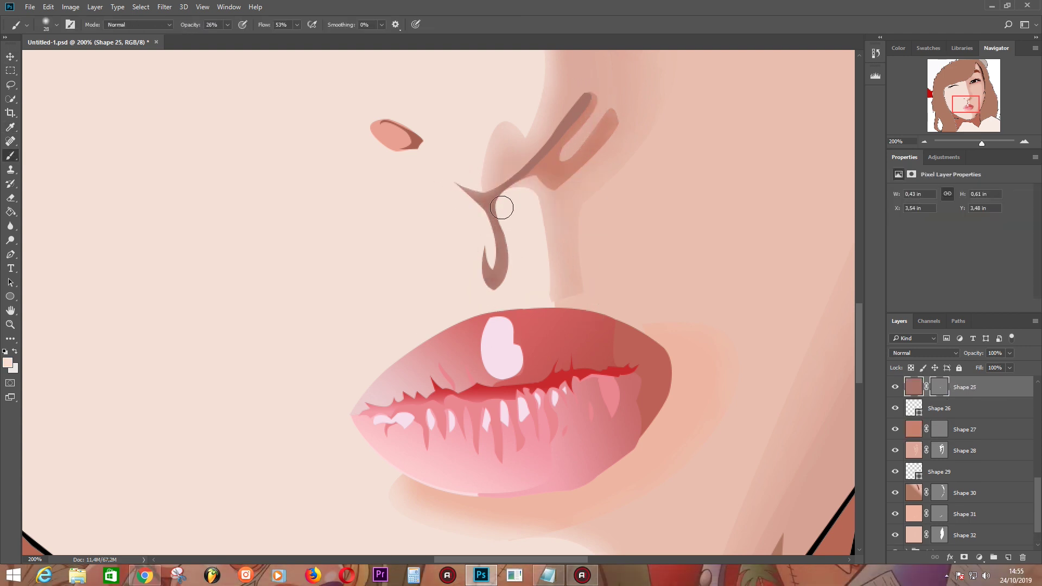
key("ctrl+minus")
key("ctrl+minus")
key("ctrl+minus")
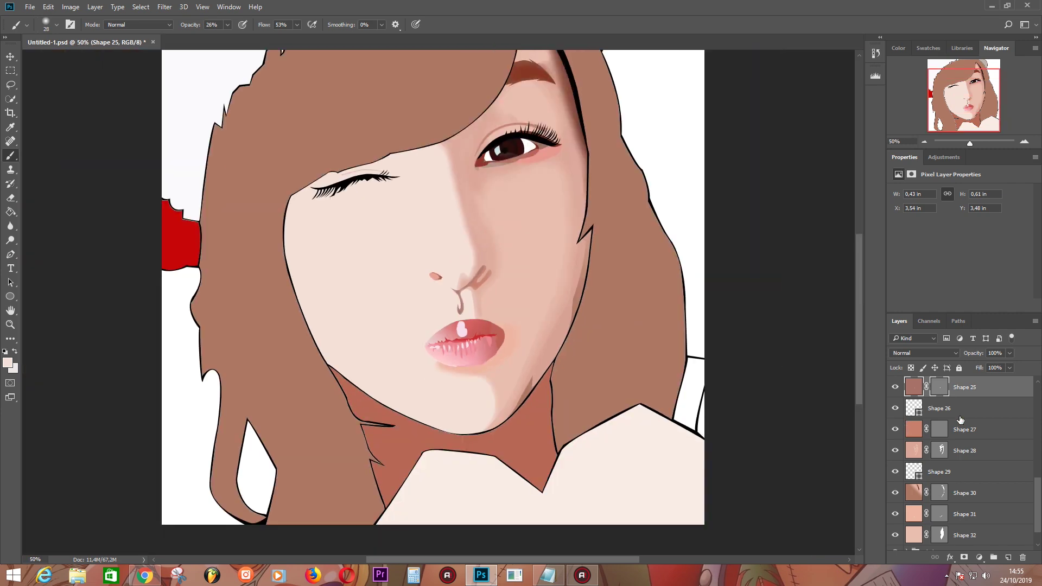
left_click(533, 395, "ctrl")
scroll(479, 427, "up", 2)
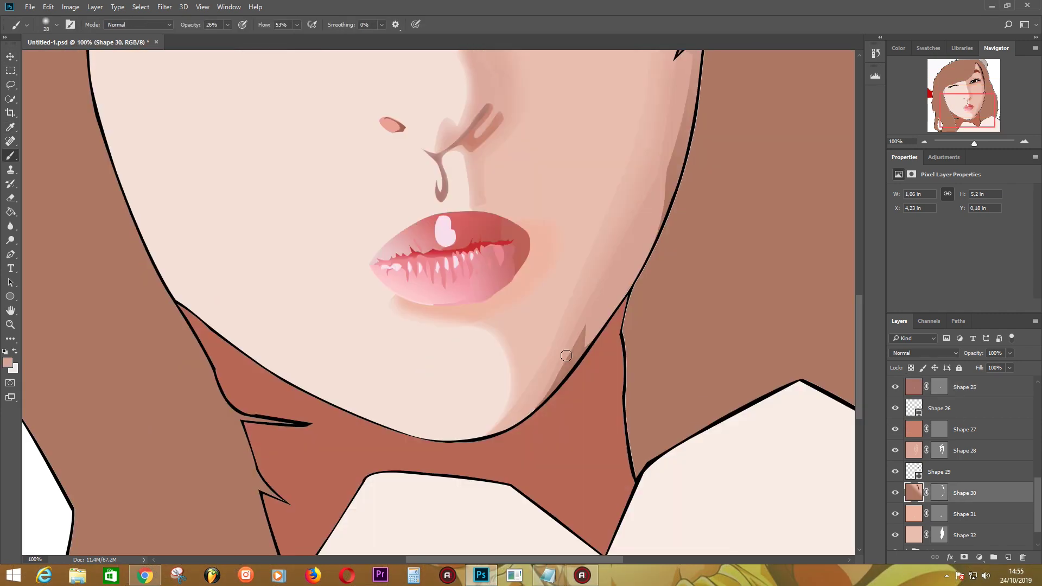
scroll(588, 286, "down", 2)
scroll(646, 267, "up", 5)
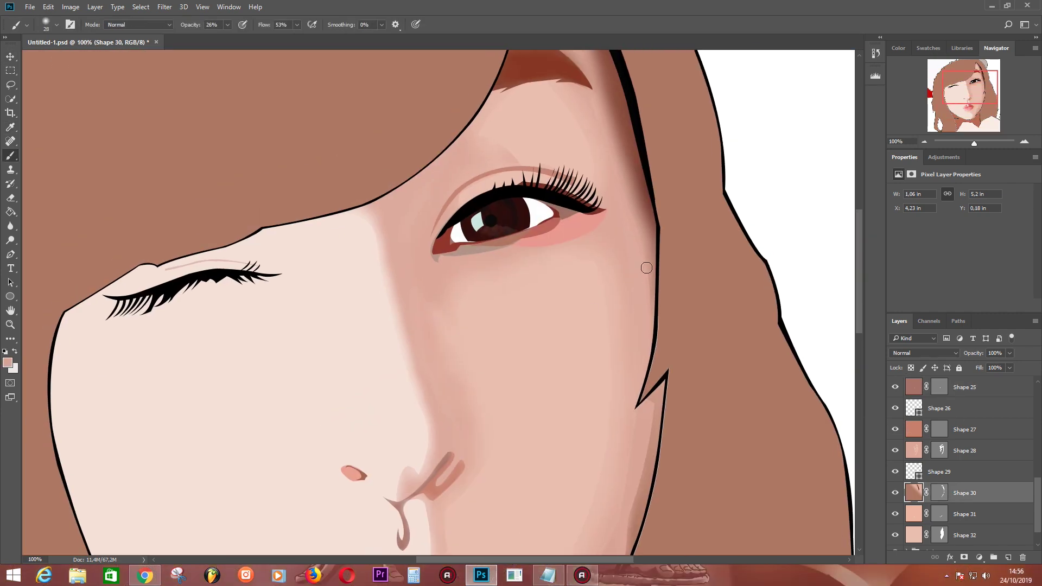
key("ctrl+minus")
key("ctrl+minus")
key("ctrl+plus")
key("ctrl+minus")
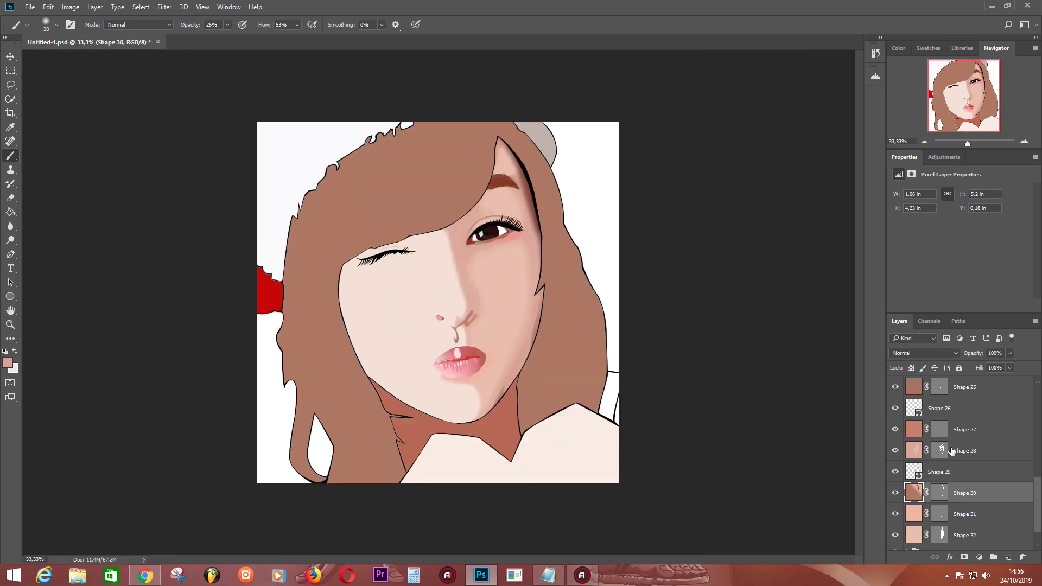
scroll(966, 461, "up", 3)
left_click(907, 484)
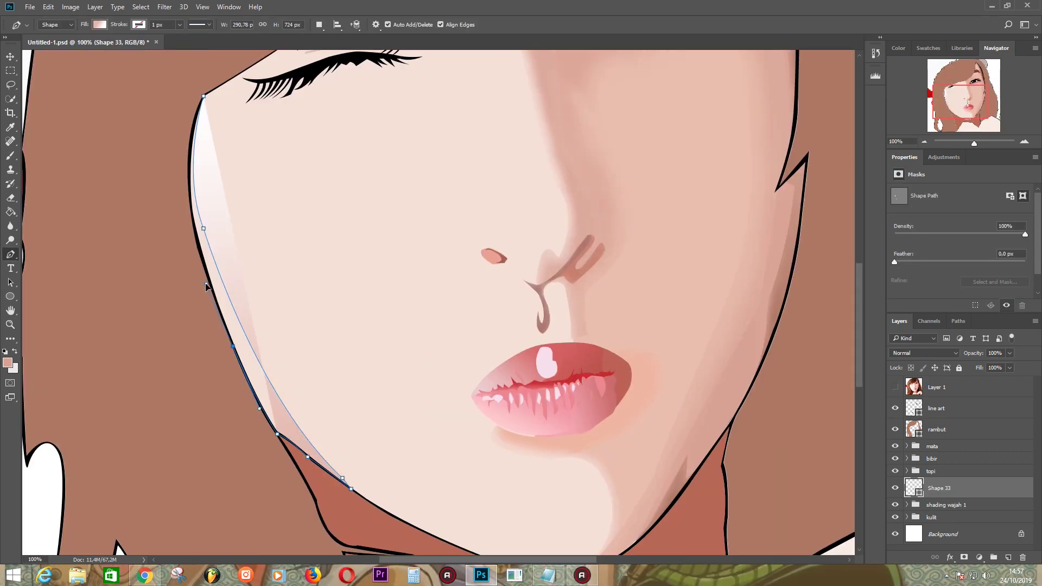
Adjust Shape 33's jaw path and give it a solid dark red fill.
left_click_drag(206, 286, 204, 103)
scroll(228, 81, "up", 2)
left_click(100, 25)
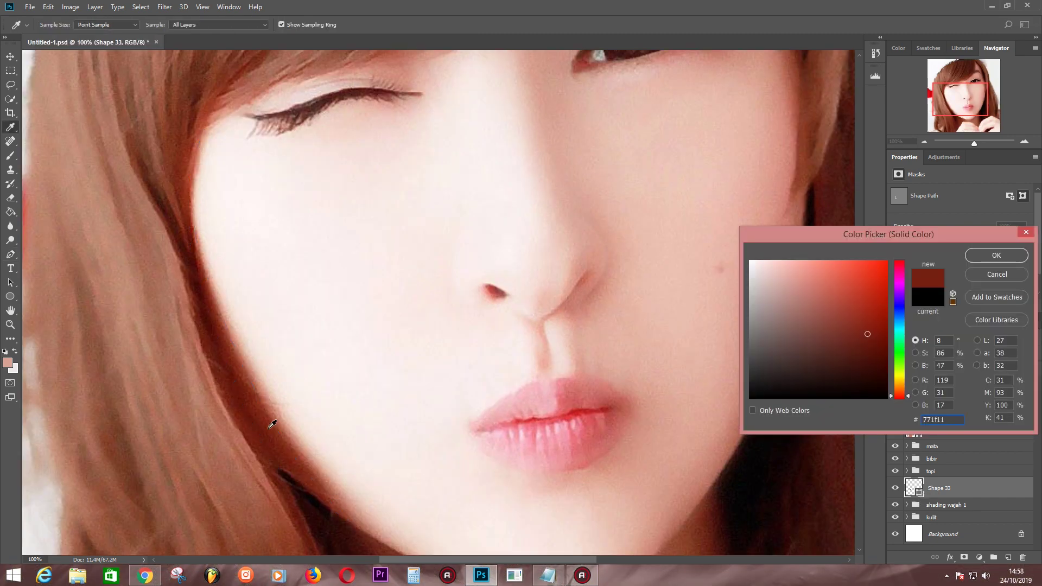
left_click(895, 387)
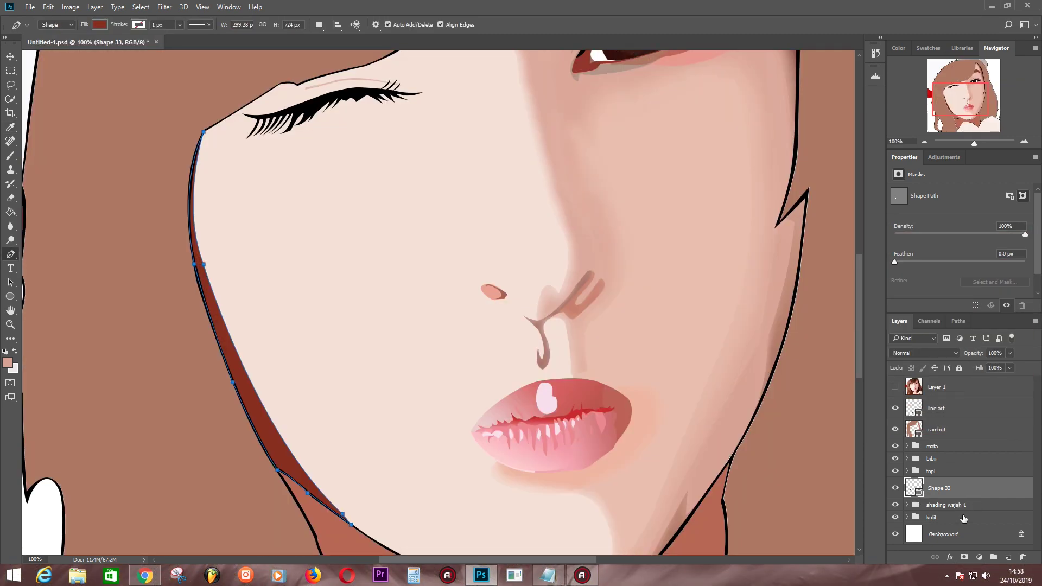
In the shading wajah 1 group, pen Shape 34 down the left cheek edge.
left_click(939, 471)
left_click(945, 504)
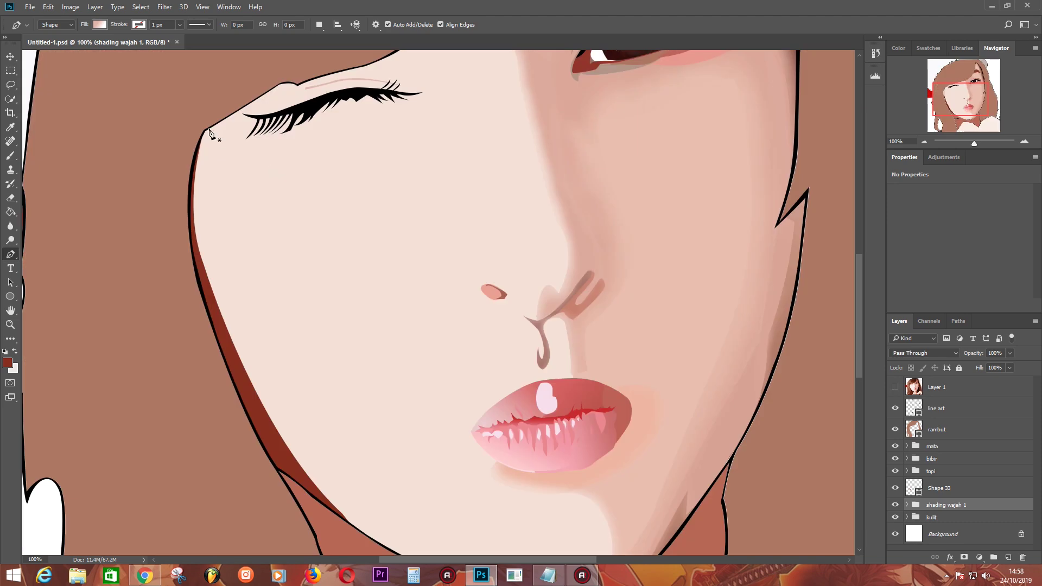
left_click(210, 135)
scroll(244, 358, "down", 3)
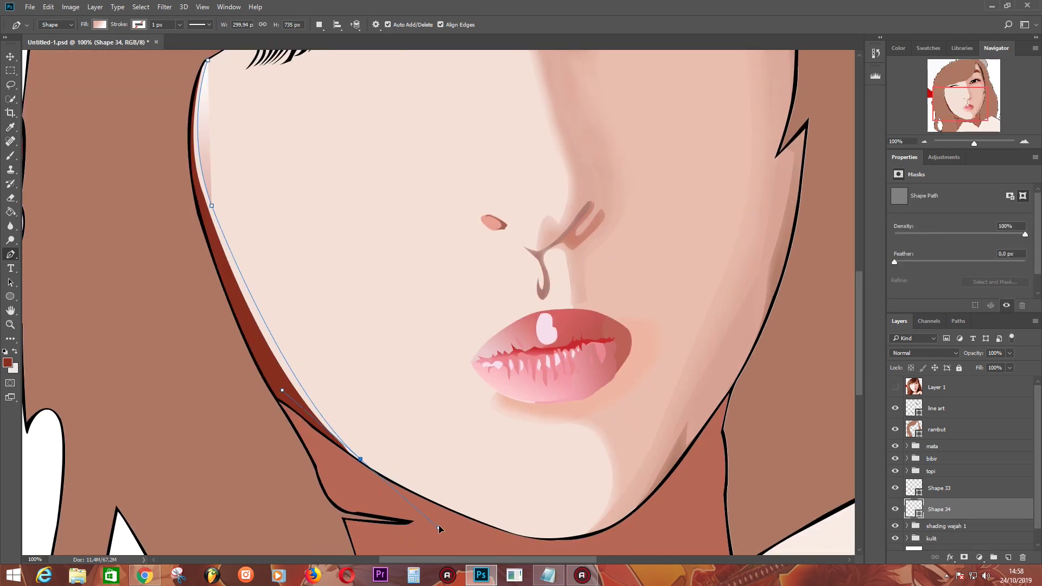
left_click(212, 205)
left_click(895, 387)
left_click_drag(361, 459, 396, 463)
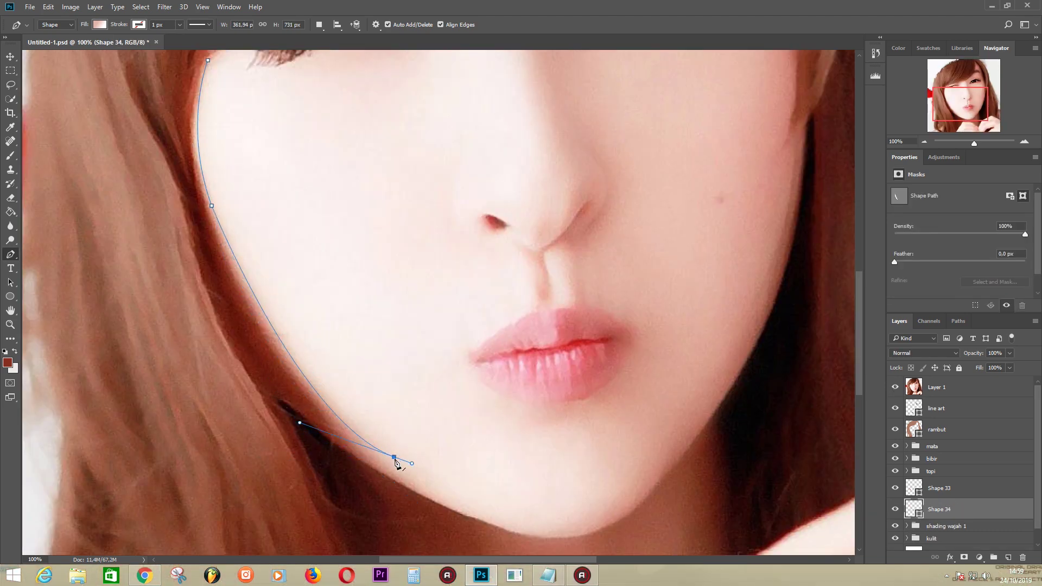
key("ctrl+z")
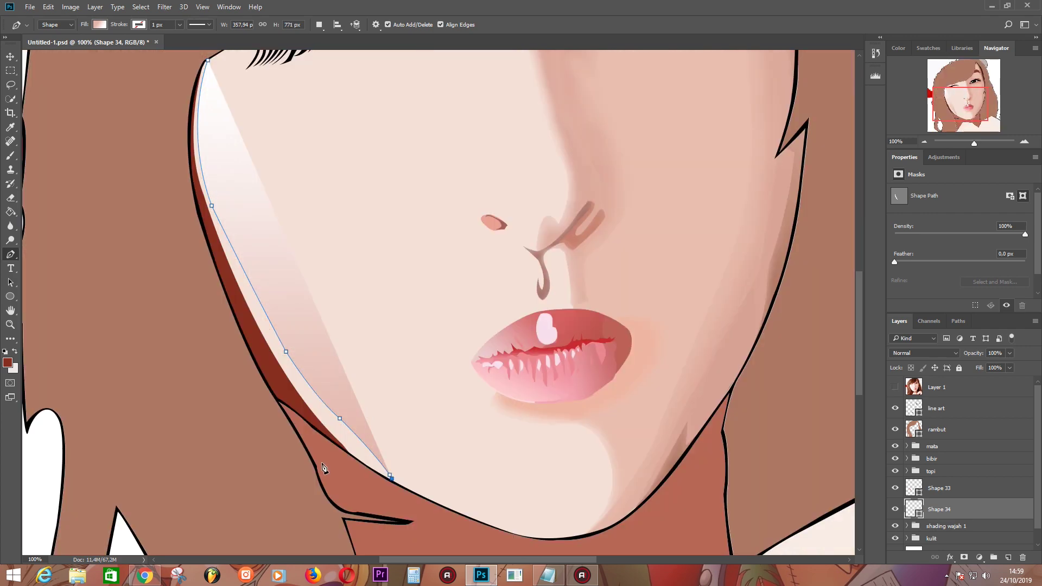
scroll(390, 418, "up", 1)
scroll(148, 284, "up", 5)
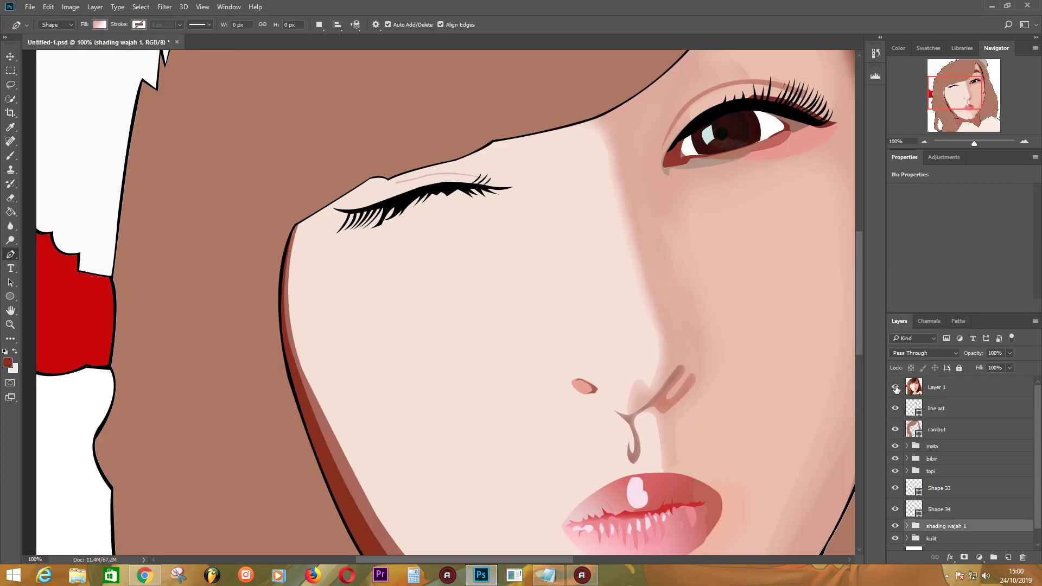
left_click(896, 388)
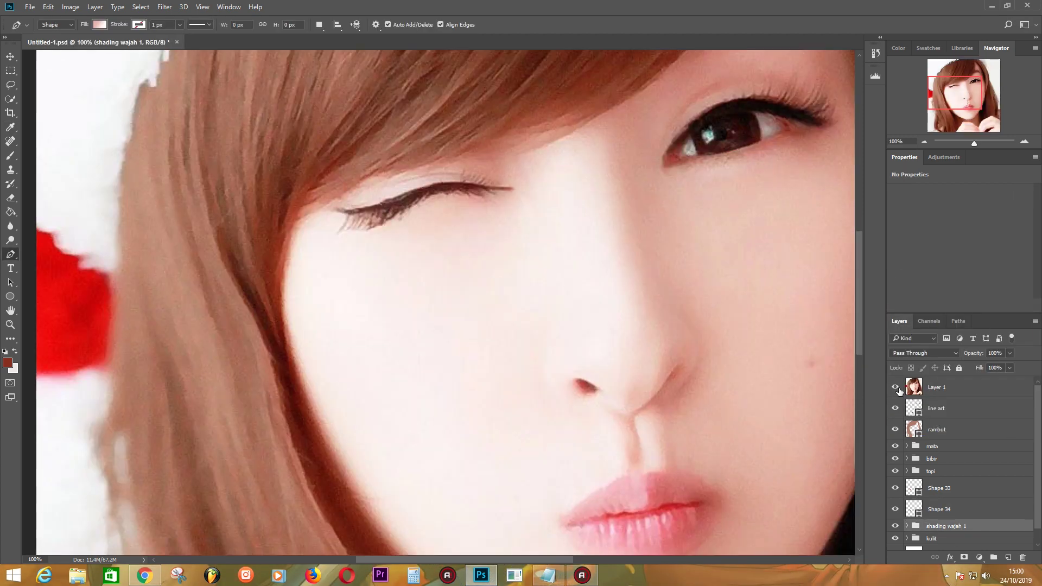
Draw Shape 35 over the winking eyelid with a solid sampled skin-pink fill.
left_click(424, 203)
left_click(511, 213)
left_click_drag(544, 147, 548, 106)
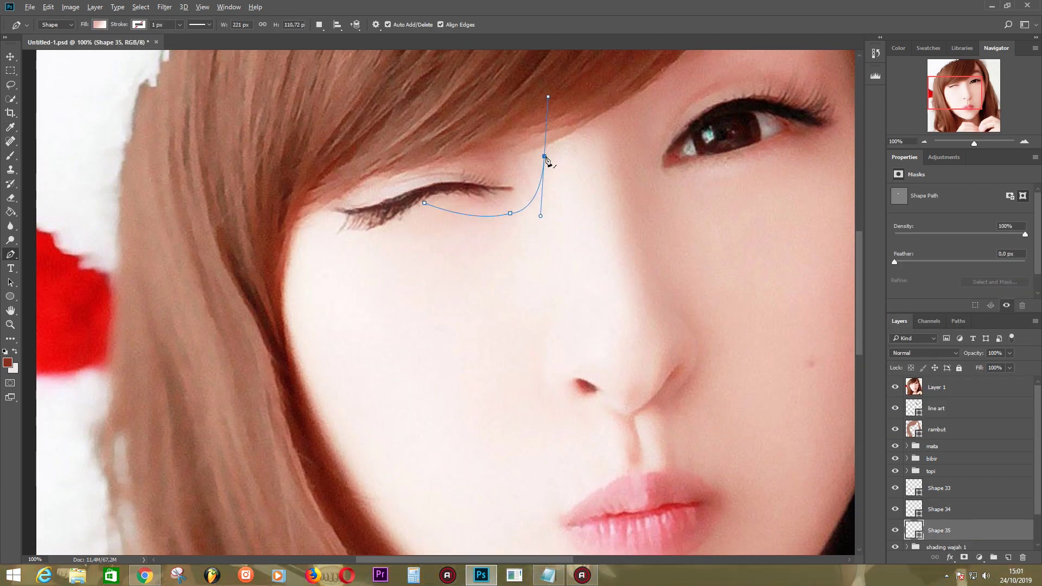
left_click(896, 387)
left_click_drag(493, 141, 482, 141)
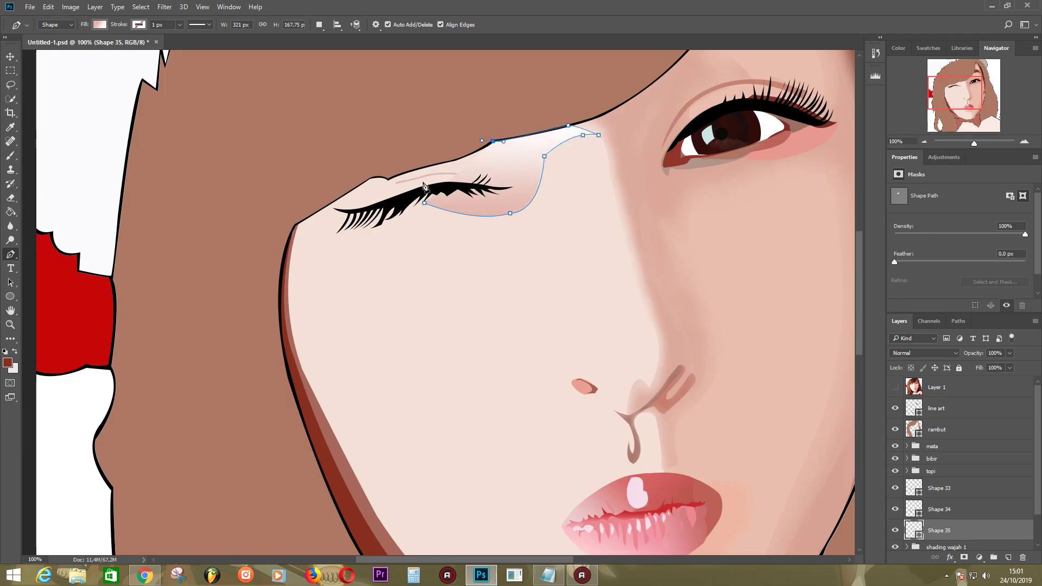
left_click(895, 387)
left_click(467, 169)
left_click(425, 203)
left_click(99, 24)
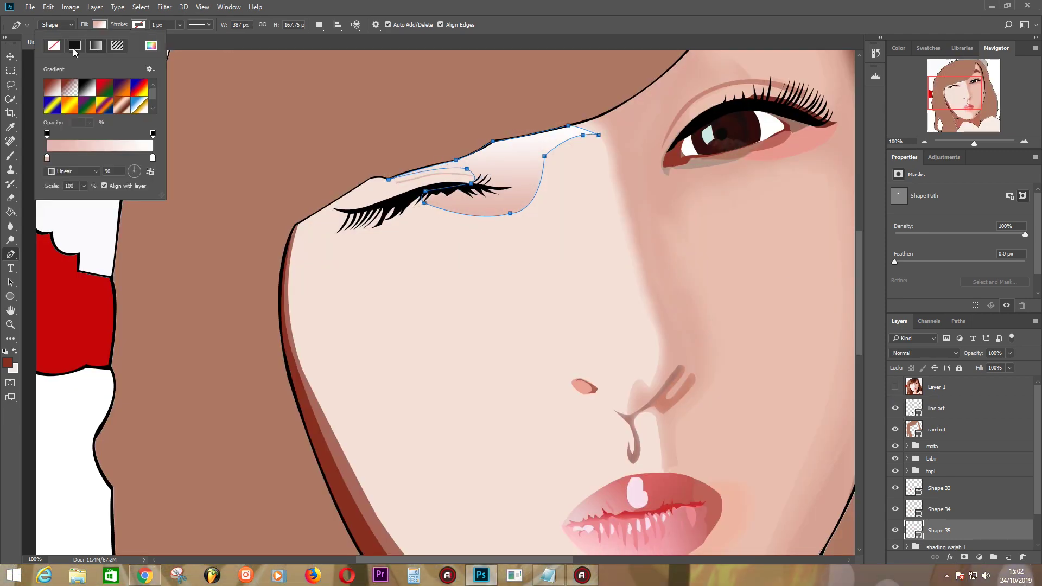
left_click(151, 49)
left_click(626, 215)
key("Return")
Draw Shape 36 along the chin with a skin-coloured fill.
scroll(700, 371, "down", 6)
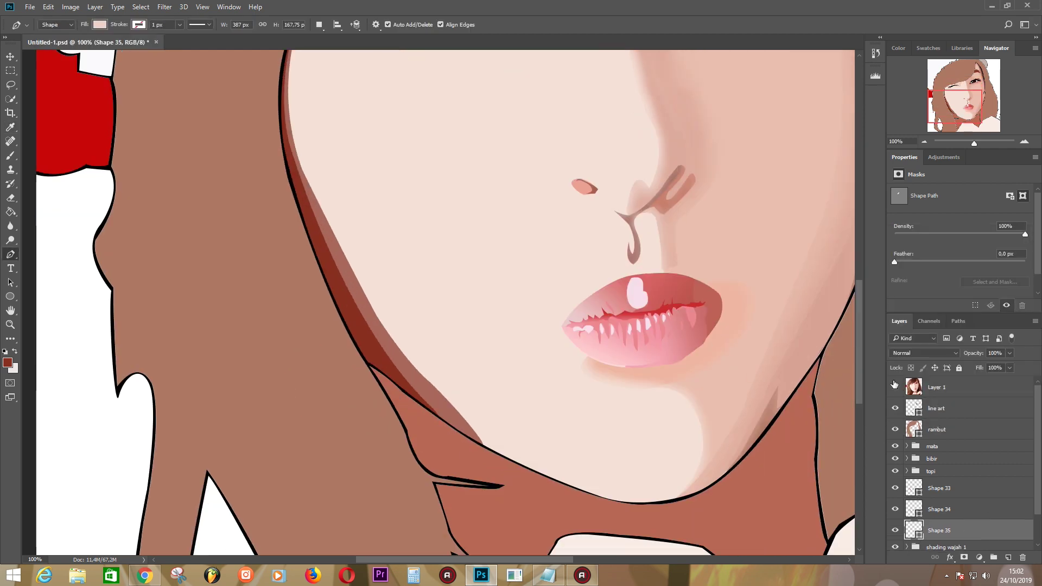
left_click(895, 387)
left_click(573, 368)
left_click(637, 350)
left_click(658, 349)
key("ctrl+plus")
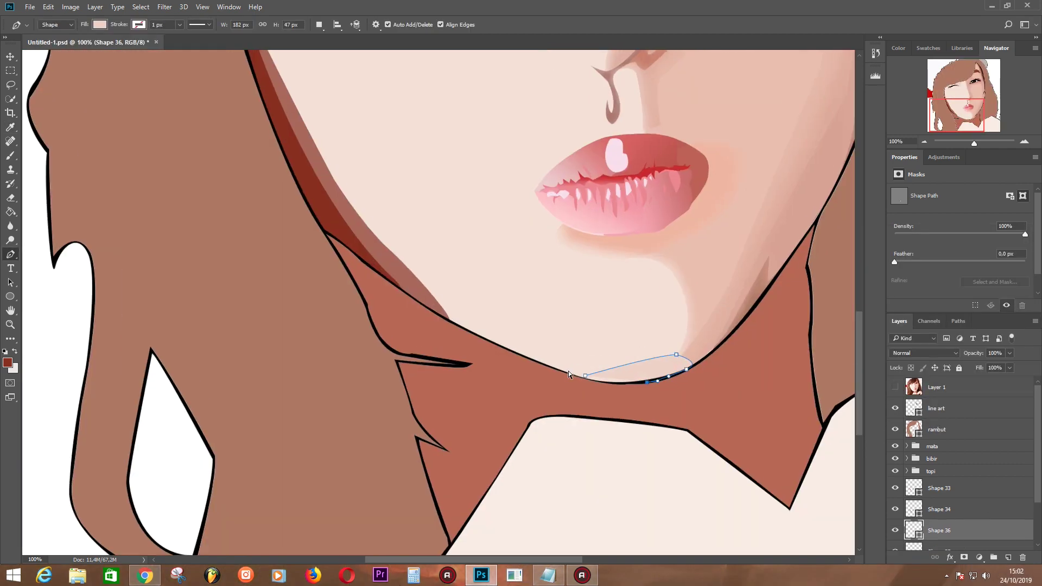
left_click(646, 395)
left_click(605, 382)
key("Return")
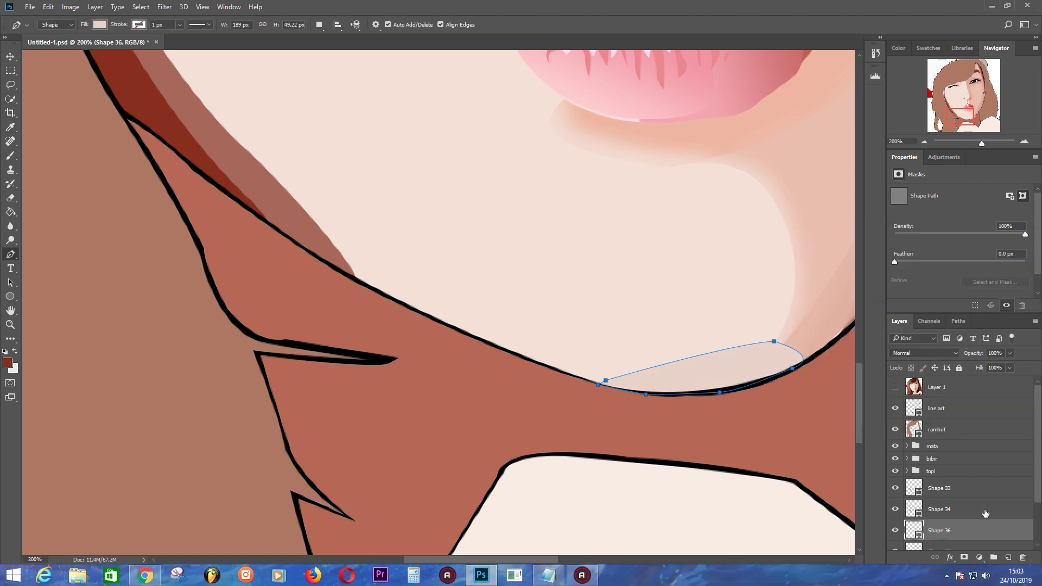
key("ctrl+minus")
key("ctrl+minus")
Give Shape 34 a pale pink to dark red gradient fill angled across the cheek.
scroll(559, 383, "up", 2)
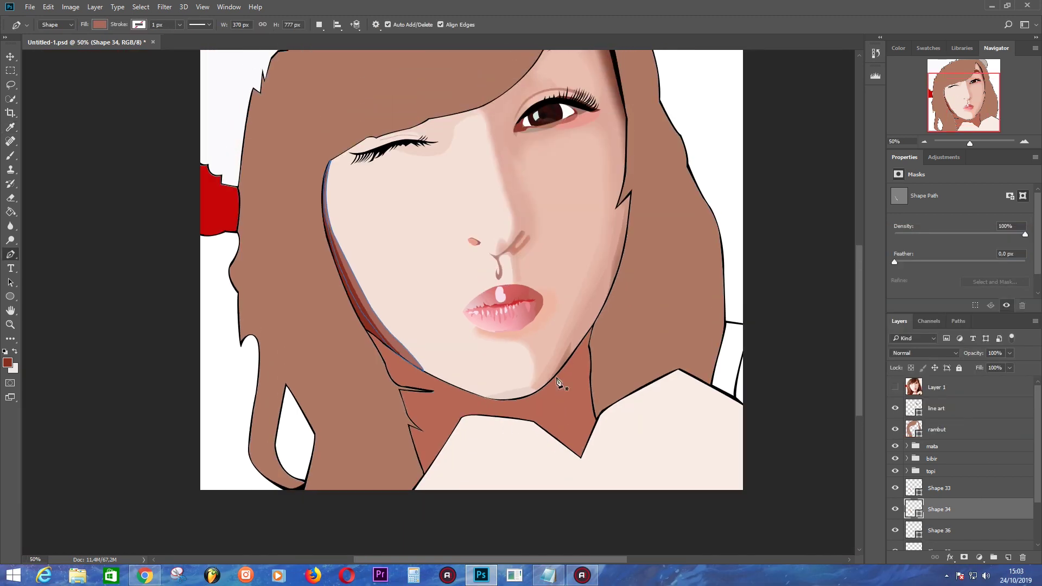
scroll(955, 478, "down", 1)
left_click_drag(944, 467, 967, 516)
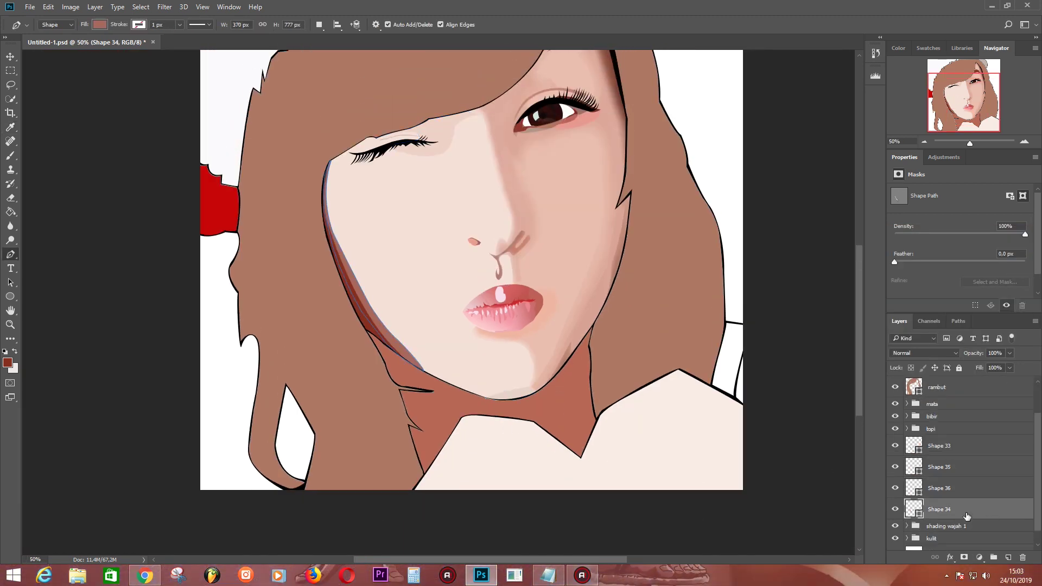
left_click(100, 24)
left_click(96, 45)
double_click(153, 158)
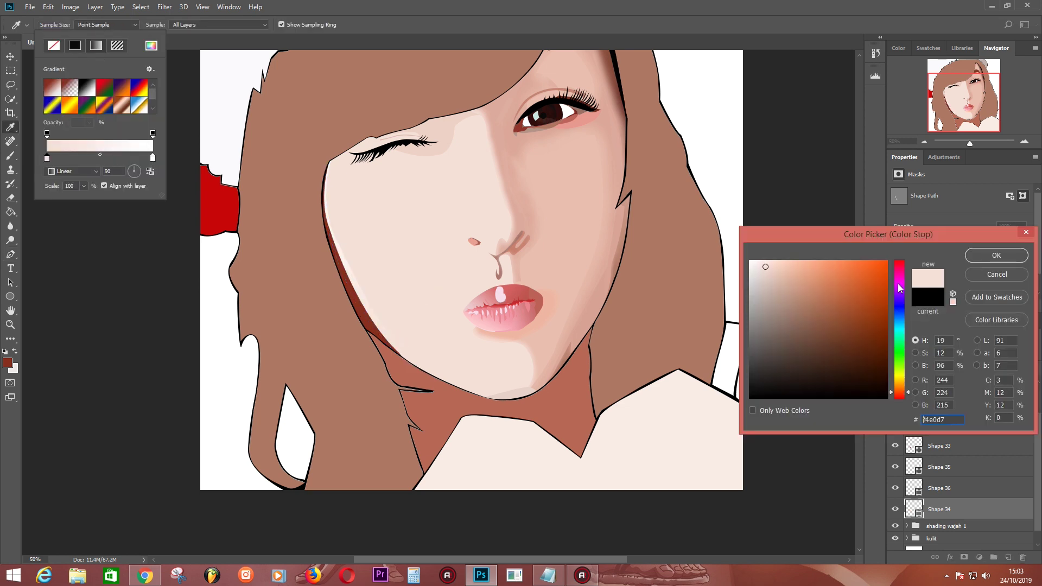
left_click(992, 256)
double_click(152, 158)
left_click(844, 312)
left_click(993, 255)
left_click_drag(135, 171, 140, 172)
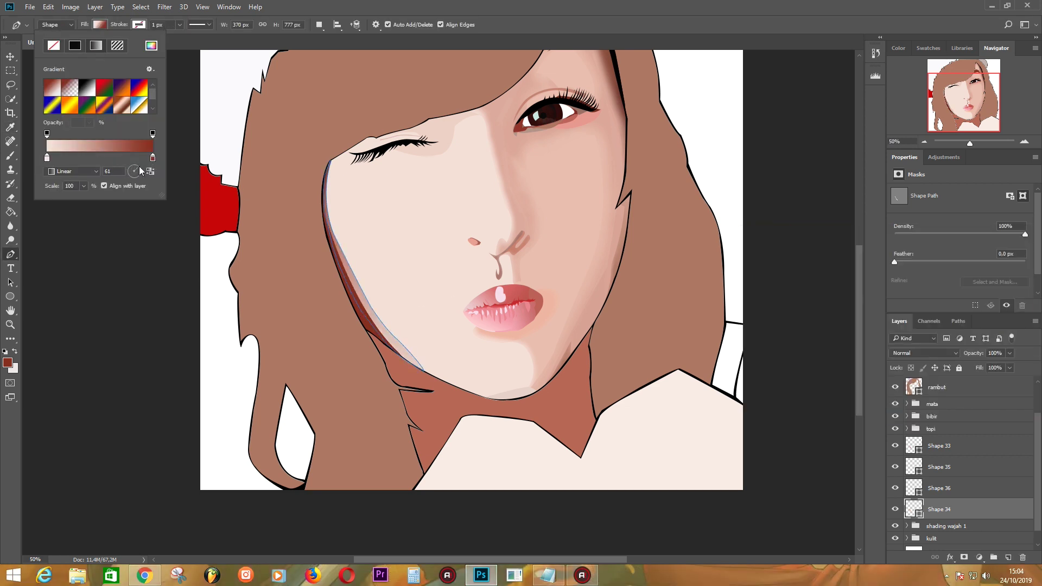
left_click(939, 466)
Give Shape 33 a gradient fill, darkening its left side and angling it across the cheek.
scroll(956, 467, "up", 1)
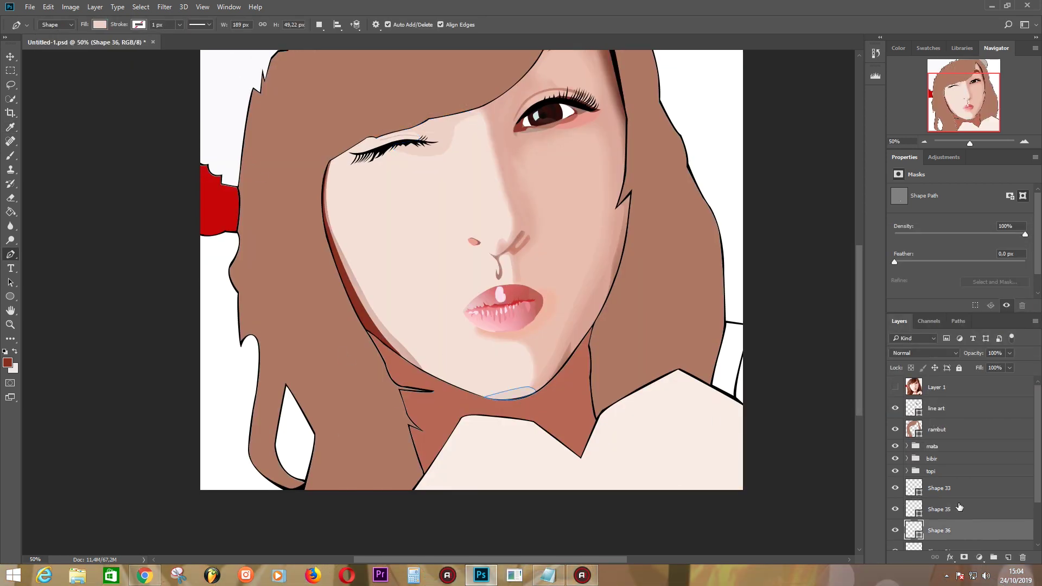
left_click(939, 488)
left_click(100, 24)
left_click(96, 45)
double_click(47, 157)
left_click(1000, 255)
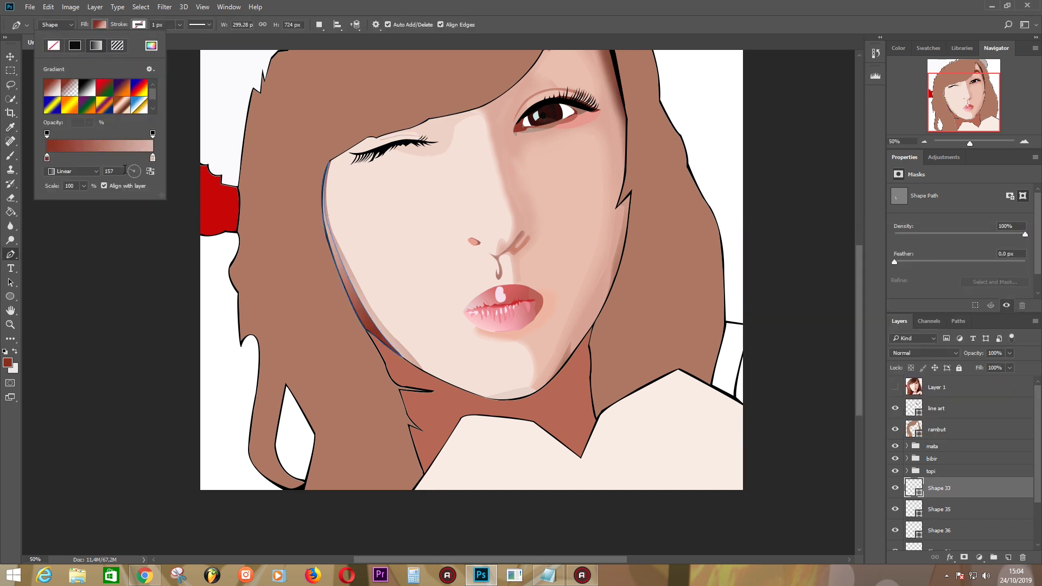
left_click_drag(62, 165, 93, 158)
left_click(140, 173)
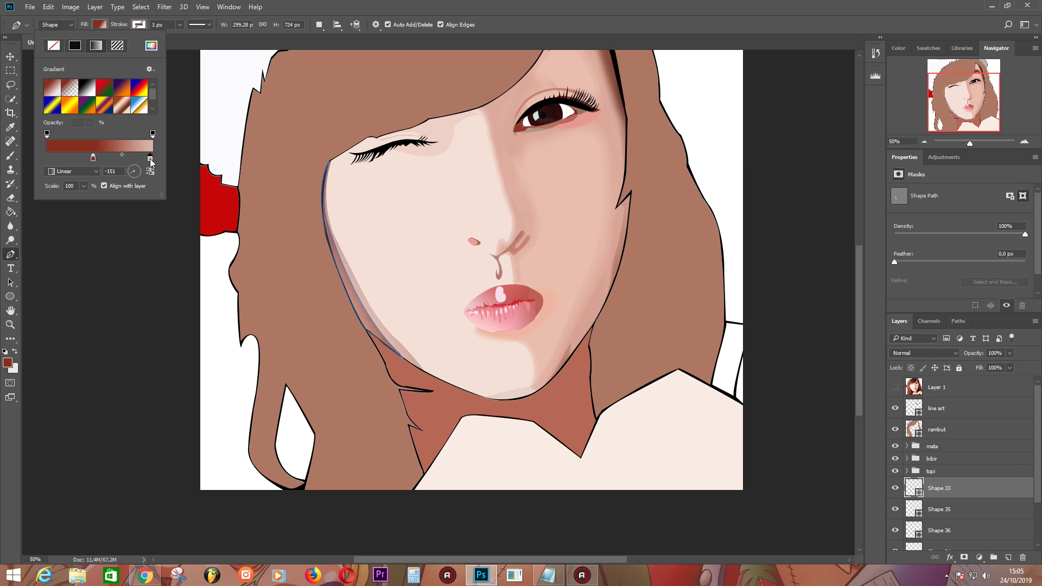
left_click(965, 516)
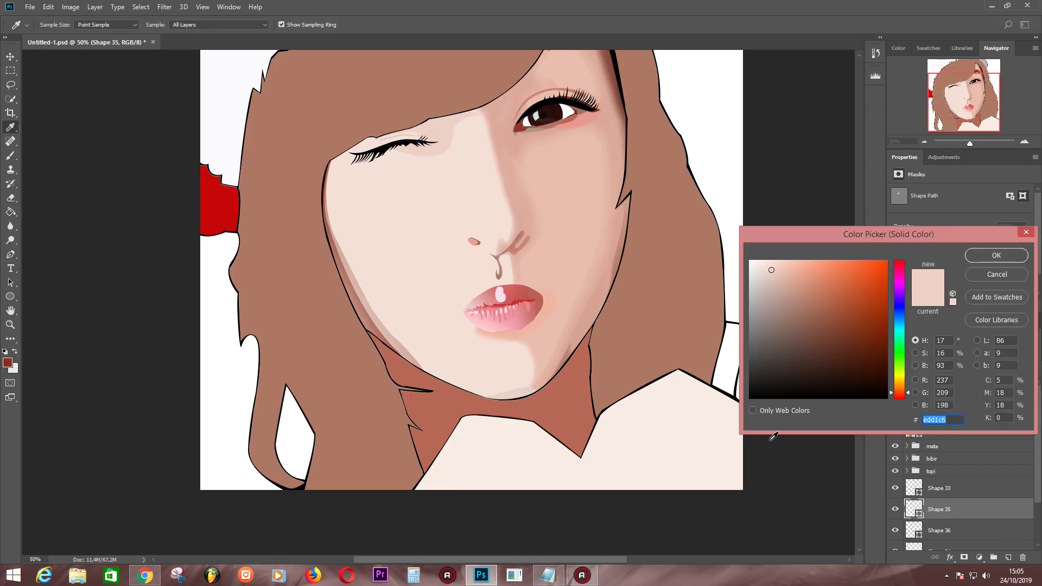
Set the eyelid shape to a solid red fill and give Shape 34 a darker red-brown fill.
left_click(99, 25)
left_click(75, 45)
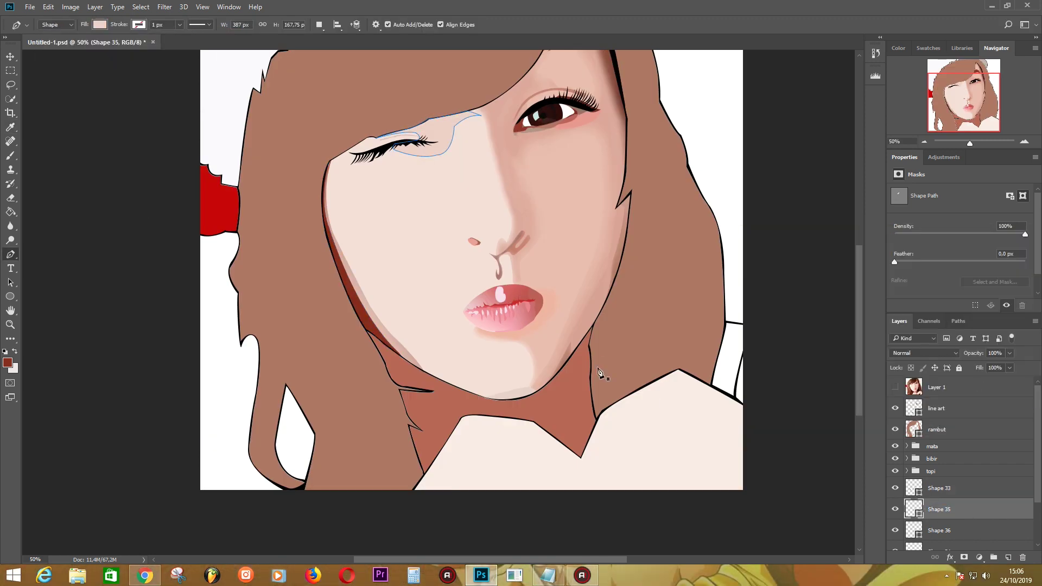
scroll(961, 488, "down", 1)
left_click_drag(955, 494, 970, 444)
double_click(914, 450)
left_click_drag(822, 319, 821, 300)
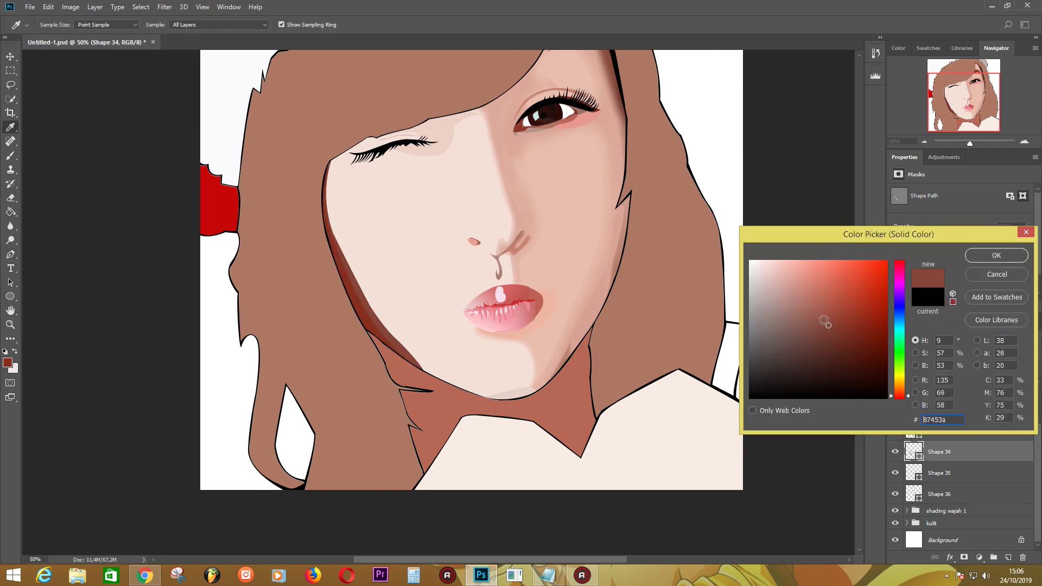
left_click(997, 256)
Give Shape 35 a deeper pink fill matching the reference photo, with a soft brush zoomed on the eyes.
left_click(939, 472)
left_click(895, 387)
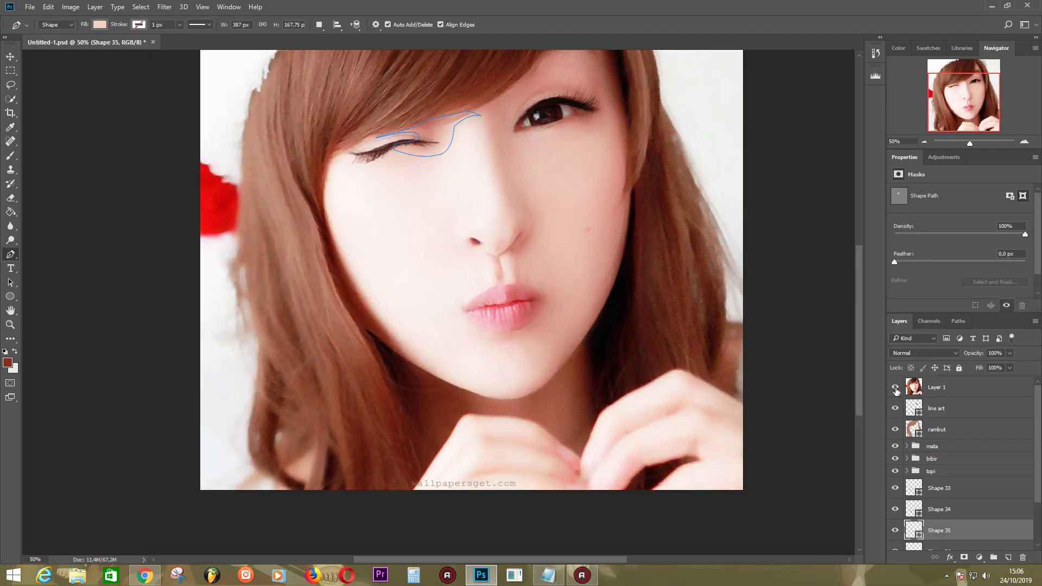
left_click(895, 387)
left_click(895, 387)
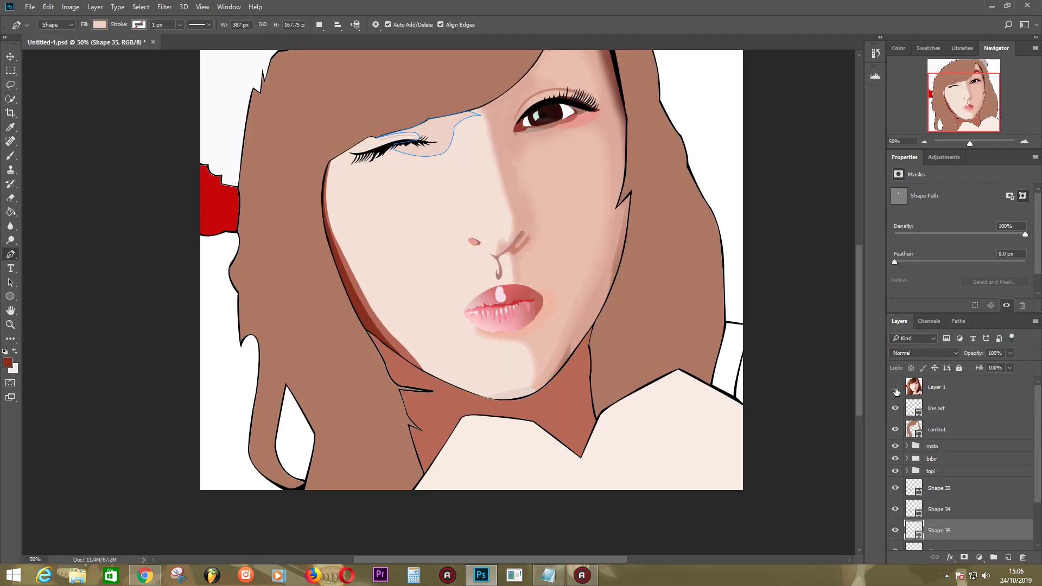
double_click(914, 530)
key("Return")
left_click(896, 387)
key("b")
key("ctrl+plus")
Paint skin tone over the eye shadow near the hairline and its right edge.
scroll(443, 133, "up", 5)
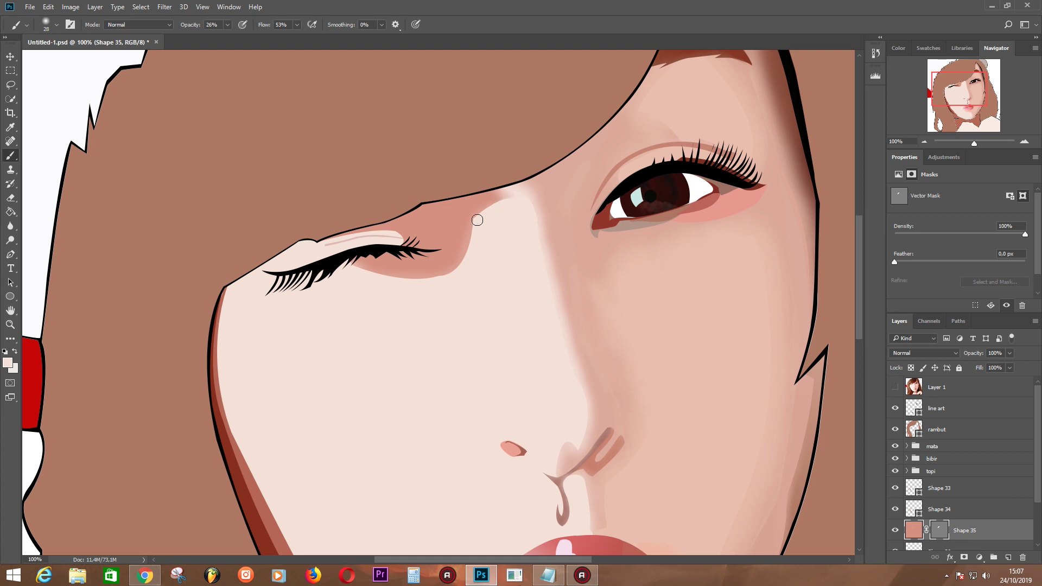
left_click_drag(500, 200, 473, 241)
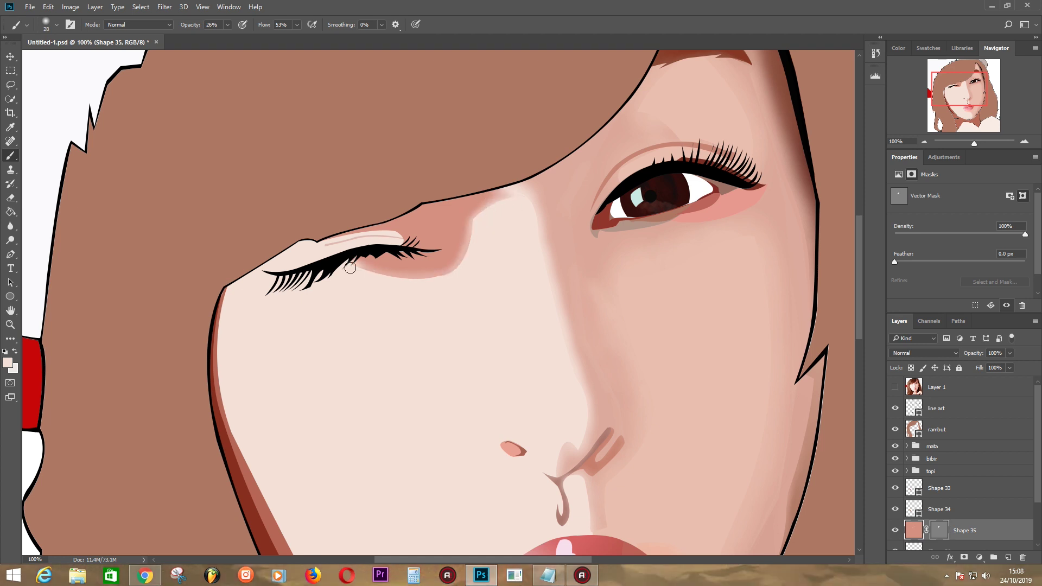
left_click(893, 394)
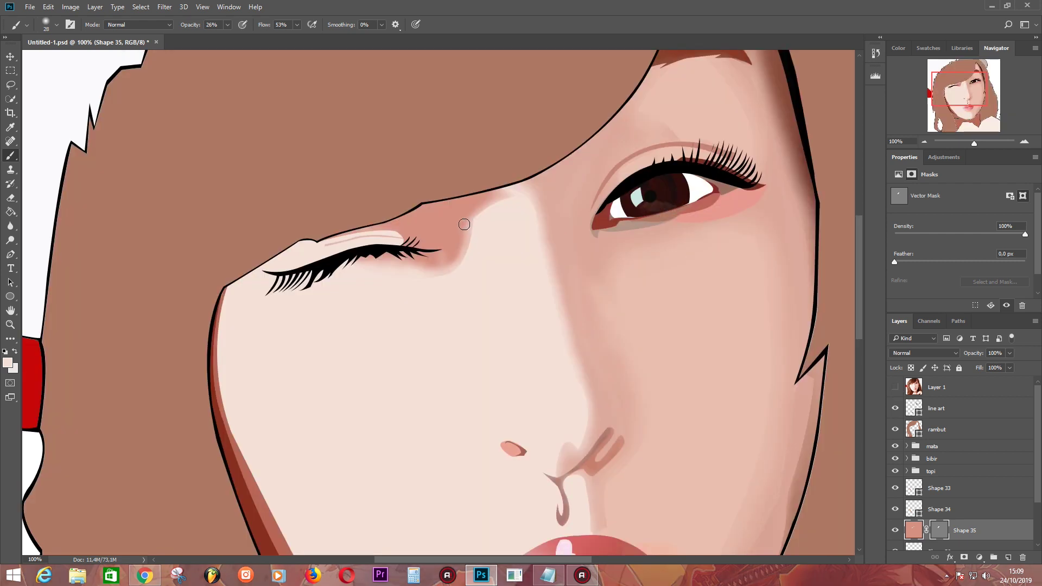
left_click_drag(460, 245, 471, 225)
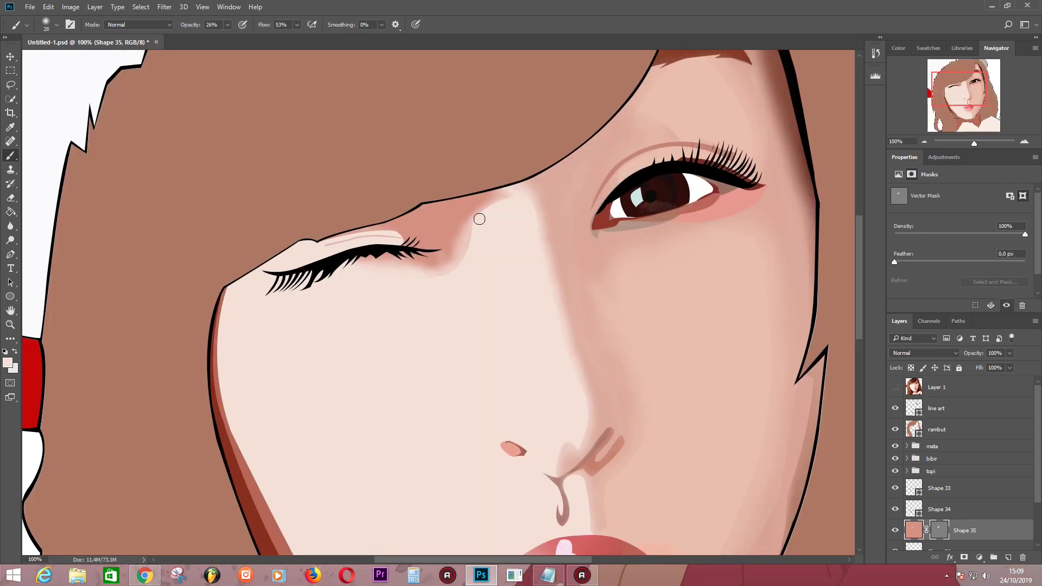
key("0")
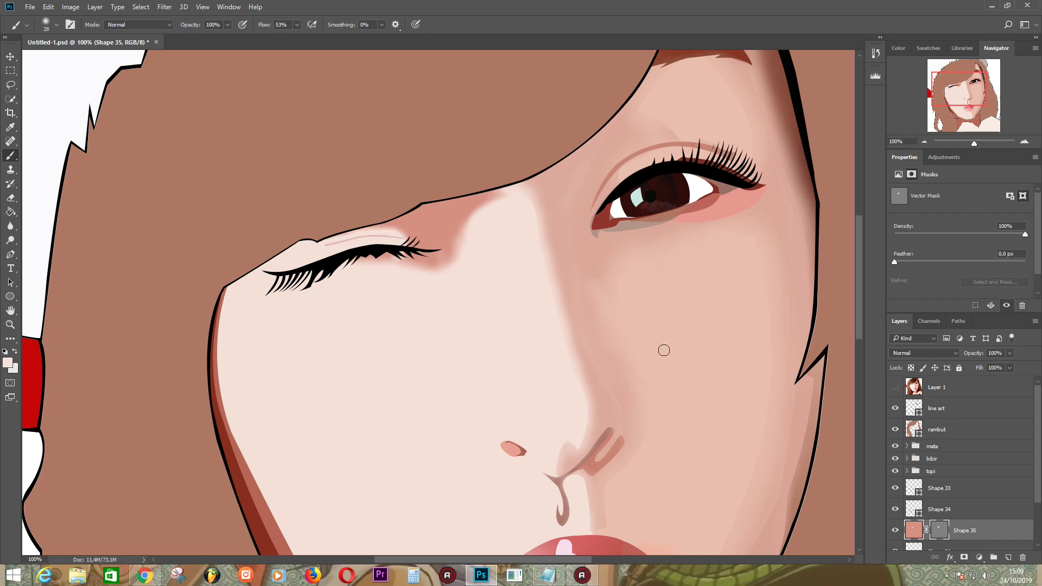
Soften the pink shadow along the closed eyelid with 34% brush opacity.
scroll(279, 262, "down", 5)
scroll(489, 228, "up", 8)
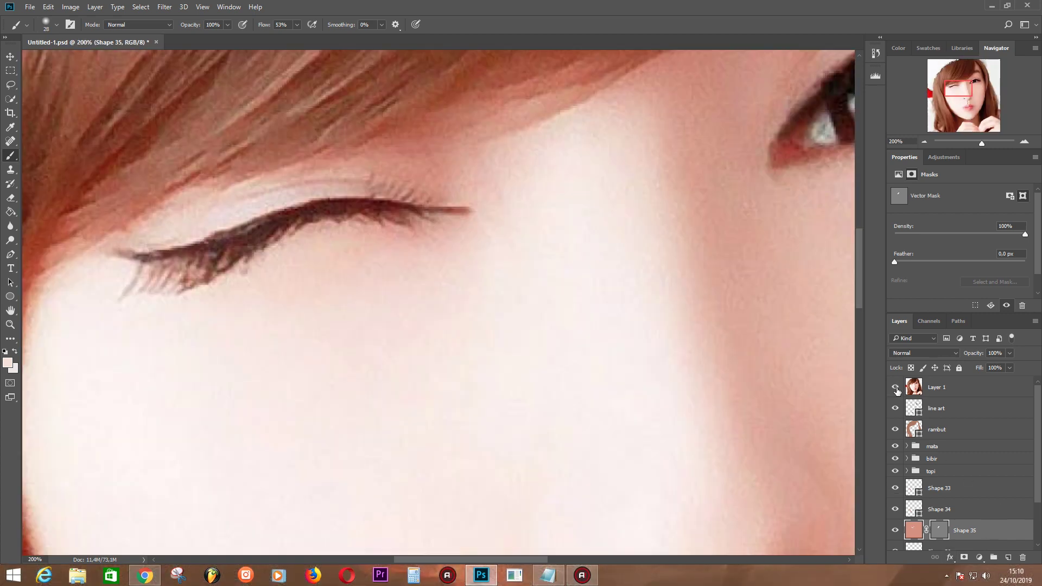
left_click_drag(679, 477, 743, 532)
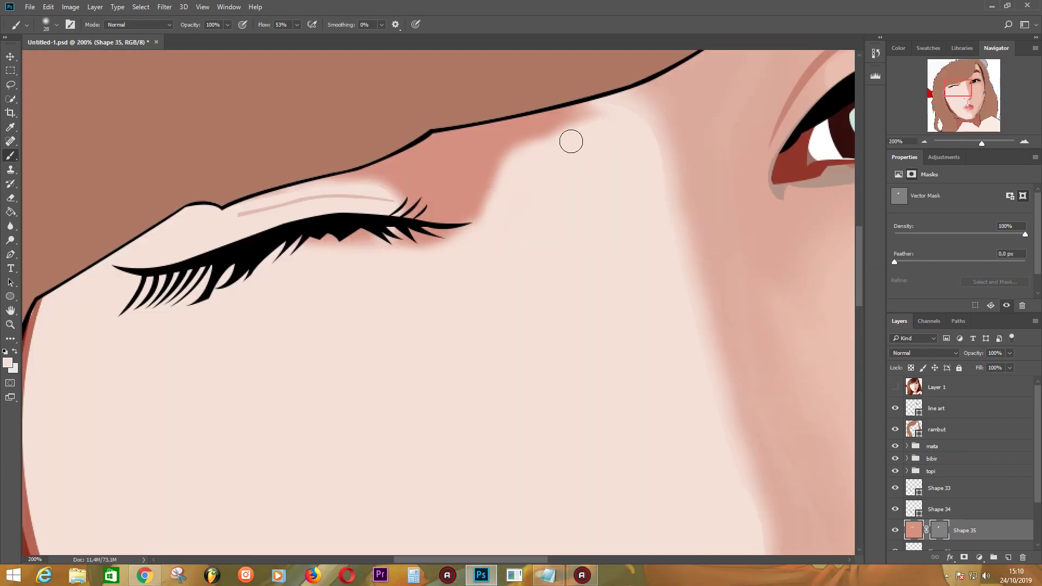
key("3")
key("4")
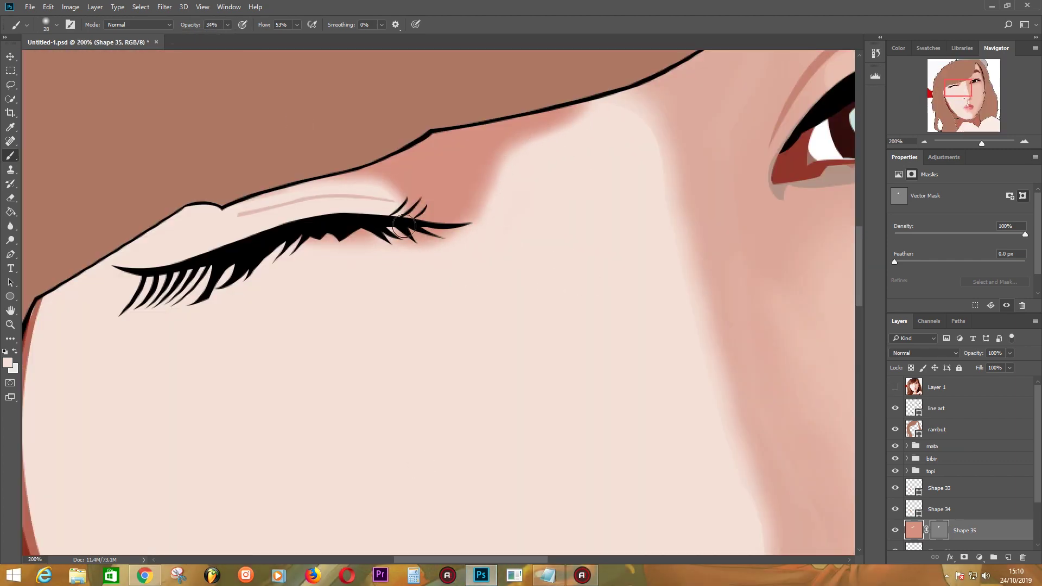
left_click(896, 387)
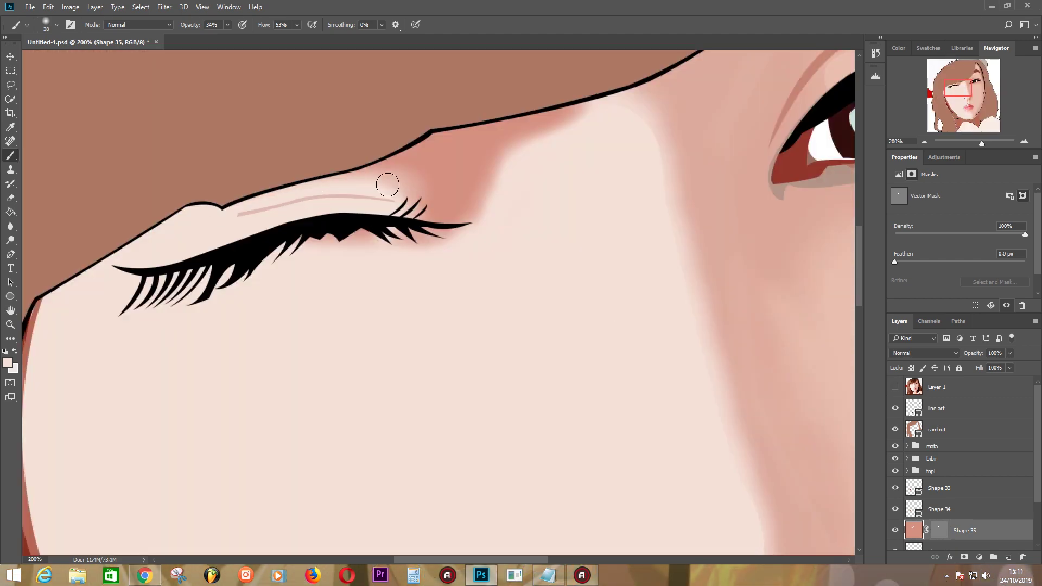
left_click_drag(525, 144, 423, 275)
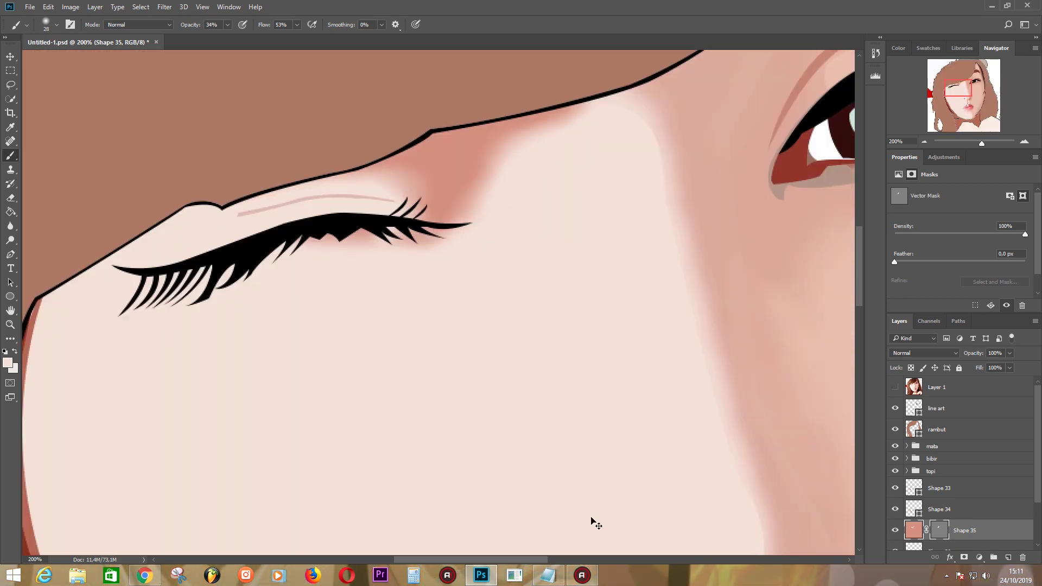
key("ctrl+minus")
key("ctrl+minus")
key("ctrl+minus")
left_click(358, 434, "ctrl")
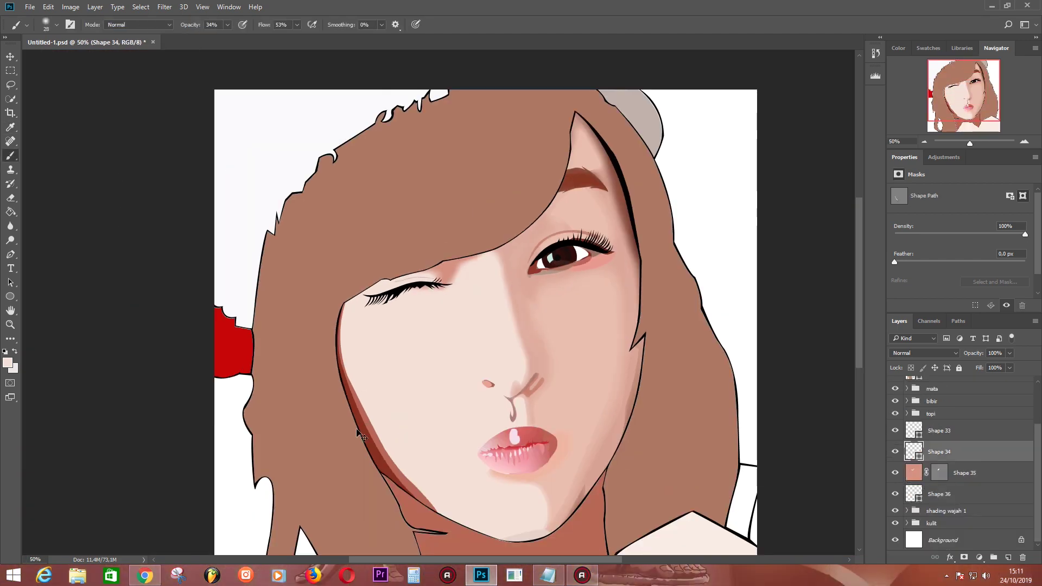
Brush along Shape 34's cheek shadow edge, sampling the dark red from the cheek.
scroll(359, 434, "up", 5)
scroll(356, 360, "down", 2)
scroll(421, 445, "down", 2)
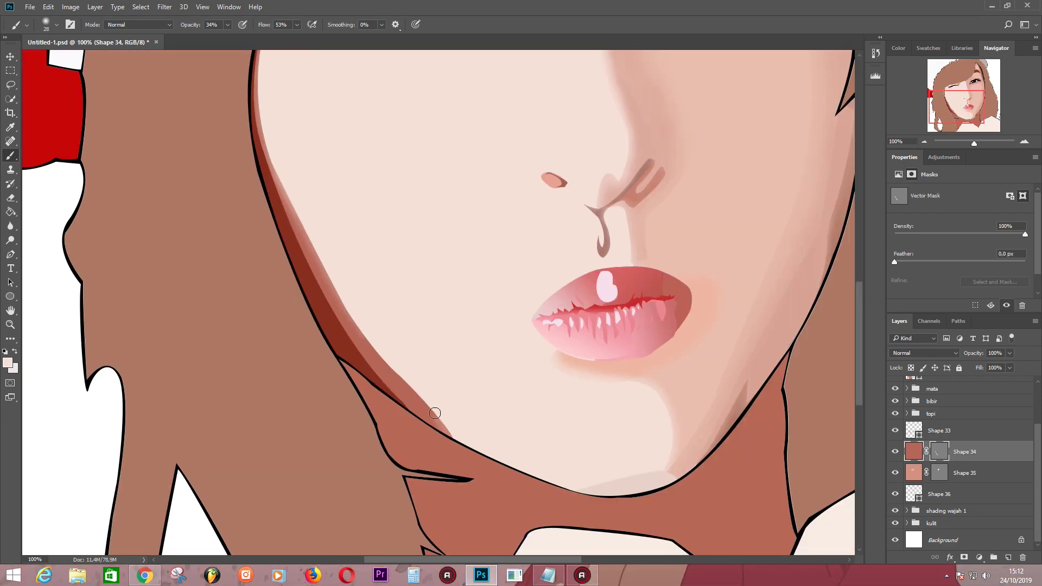
scroll(332, 260, "up", 3)
scroll(331, 260, "left", 3)
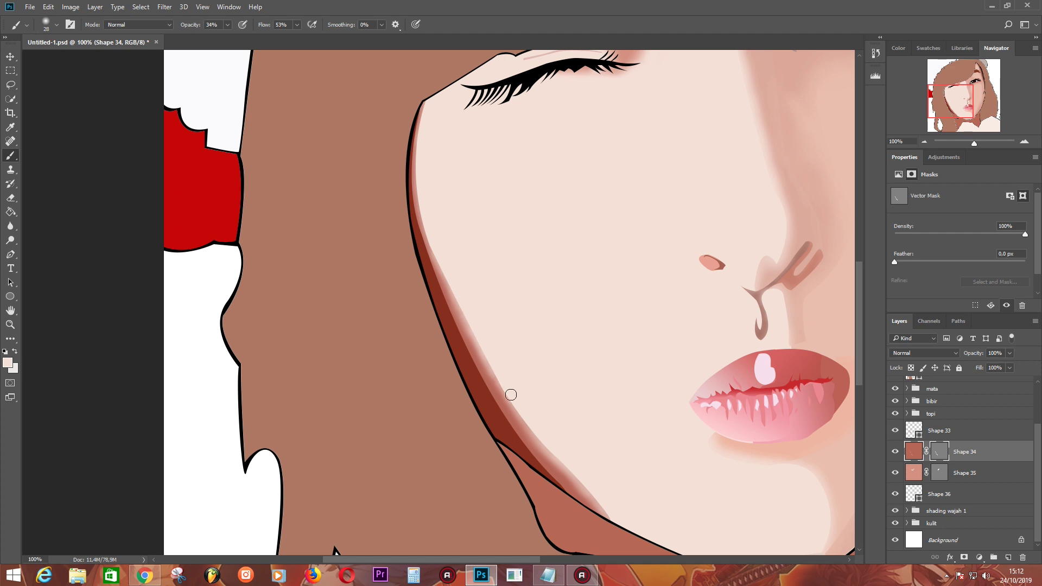
scroll(410, 330, "down", 4)
scroll(411, 330, "right", 5)
scroll(484, 260, "up", 5)
scroll(484, 259, "left", 2)
key("b")
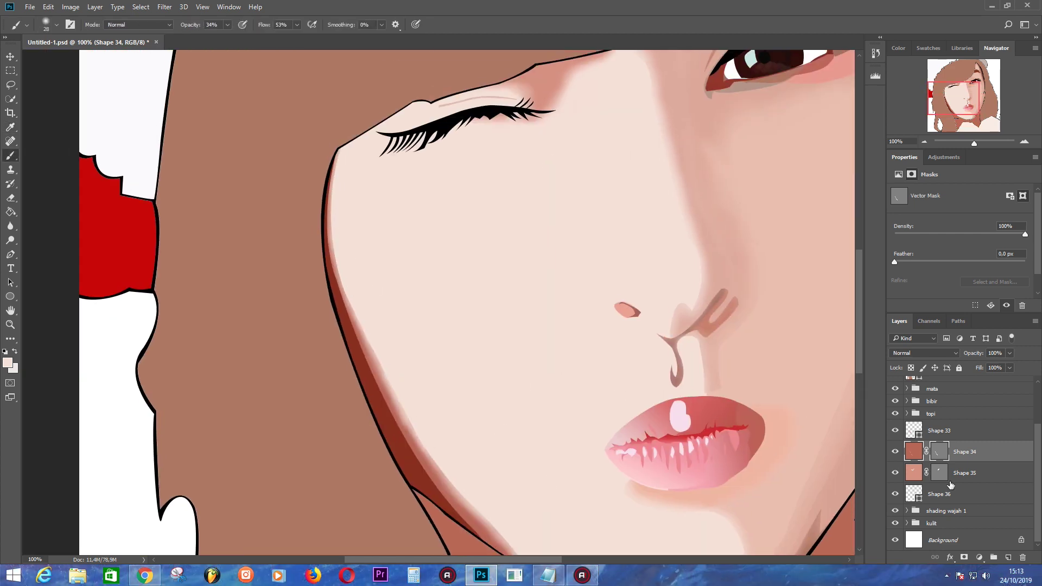
scroll(333, 330, "down", 5)
scroll(333, 330, "right", 4)
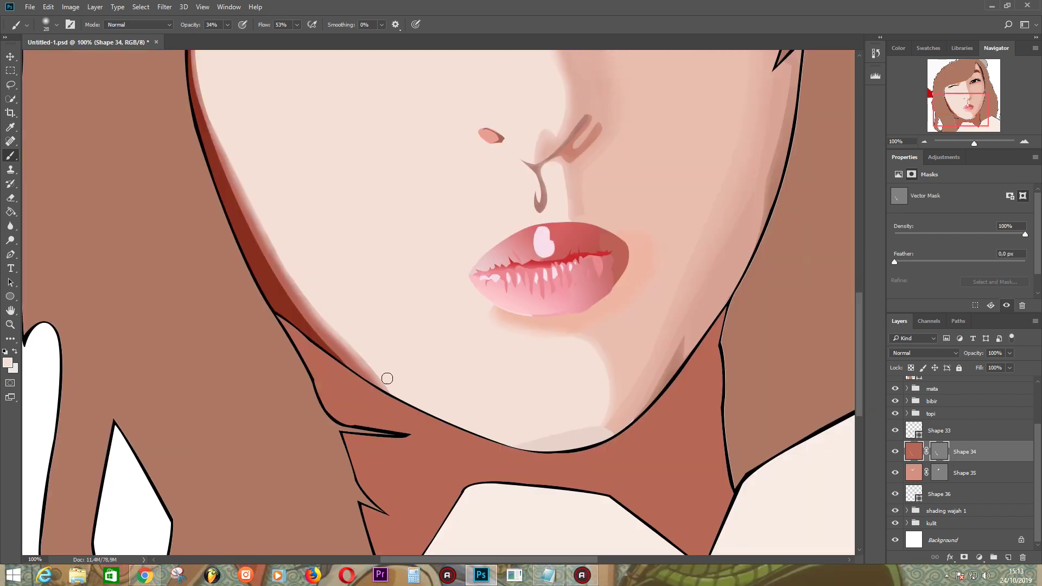
key("alt+bracketright")
Fade Shape 33's jaw shadow softly into the skin along the face edge.
left_click(269, 271, "alt")
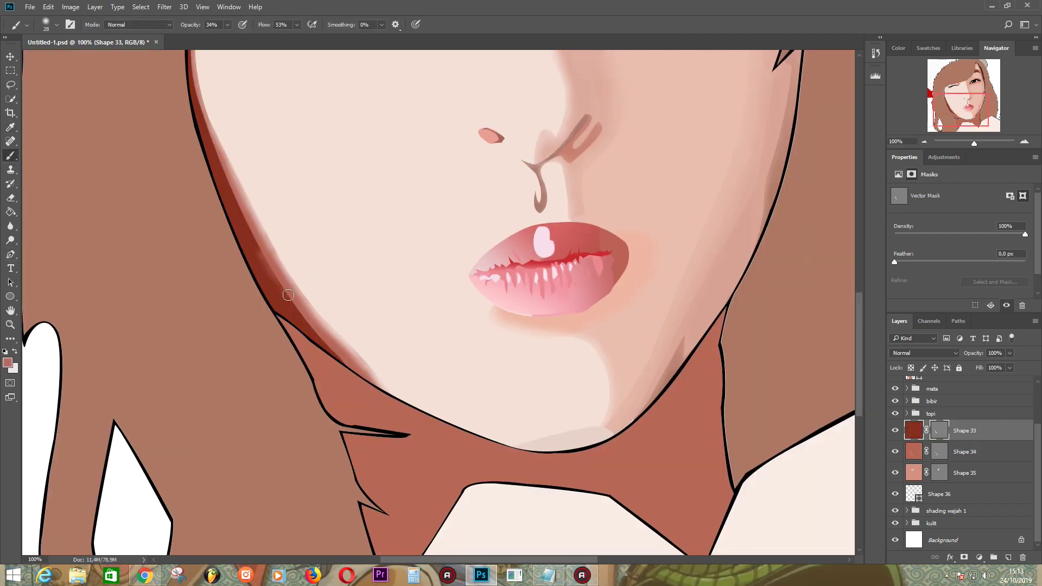
scroll(309, 296, "up", 5)
scroll(309, 295, "left", 3)
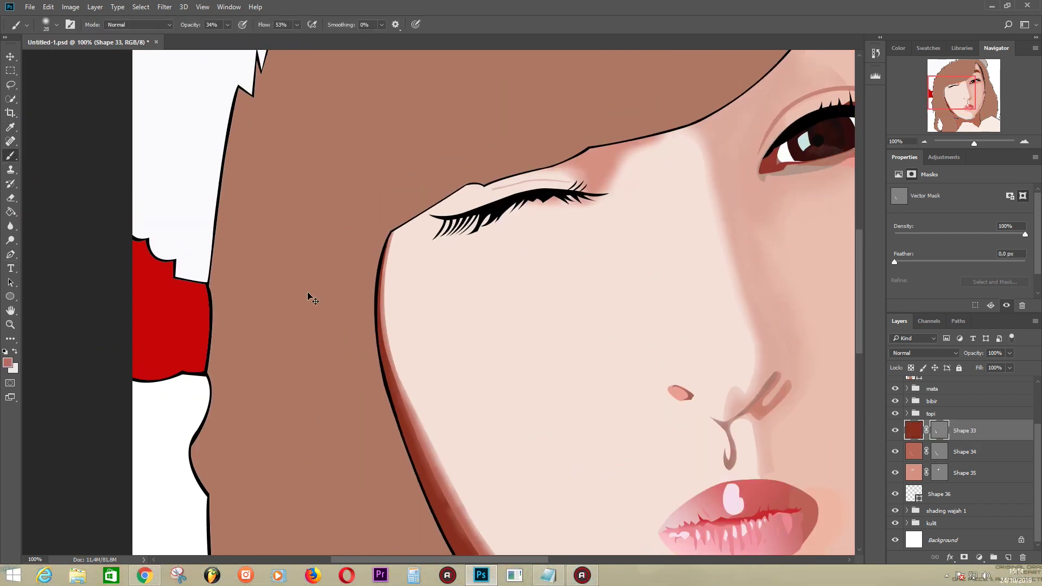
scroll(279, 389, "up", 2)
scroll(246, 259, "down", 3)
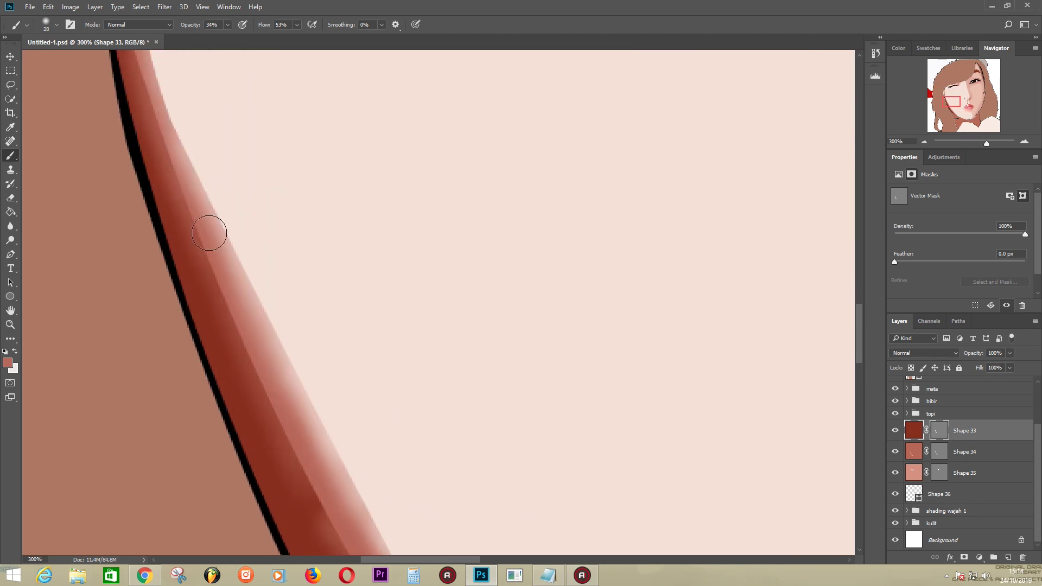
scroll(203, 204, "down", 3)
scroll(268, 361, "down", 2)
scroll(267, 360, "right", 2)
scroll(247, 316, "down", 2)
scroll(247, 315, "right", 1)
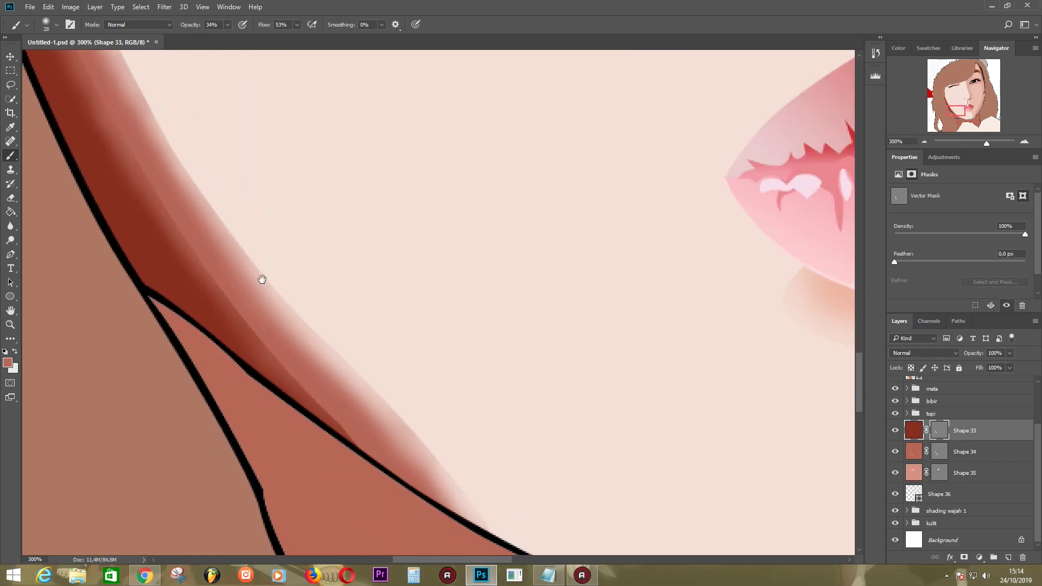
scroll(331, 330, "down", 2)
scroll(331, 331, "right", 1)
scroll(222, 196, "down", 4)
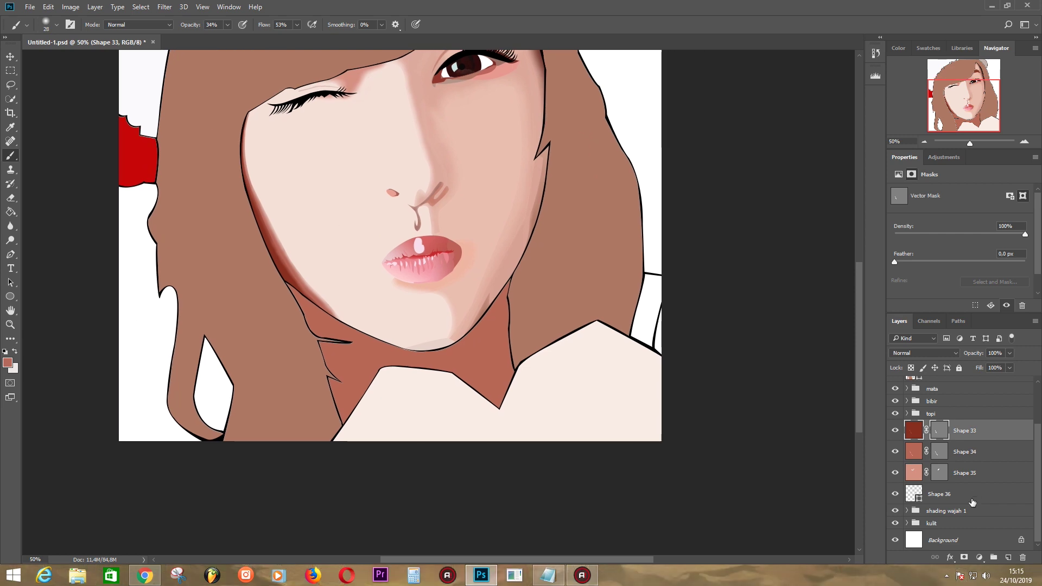
Soften Shape 36, then collapse Shapes 33–36 into the 'shading wajah 2' group.
left_click(495, 363, "ctrl")
scroll(495, 364, "up", 3)
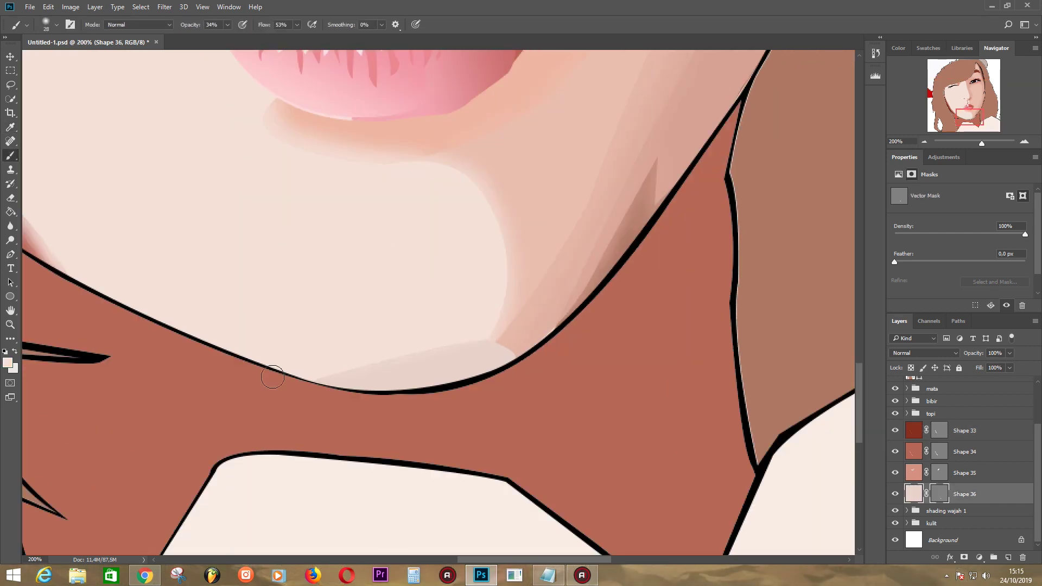
left_click(979, 506)
left_click(977, 497)
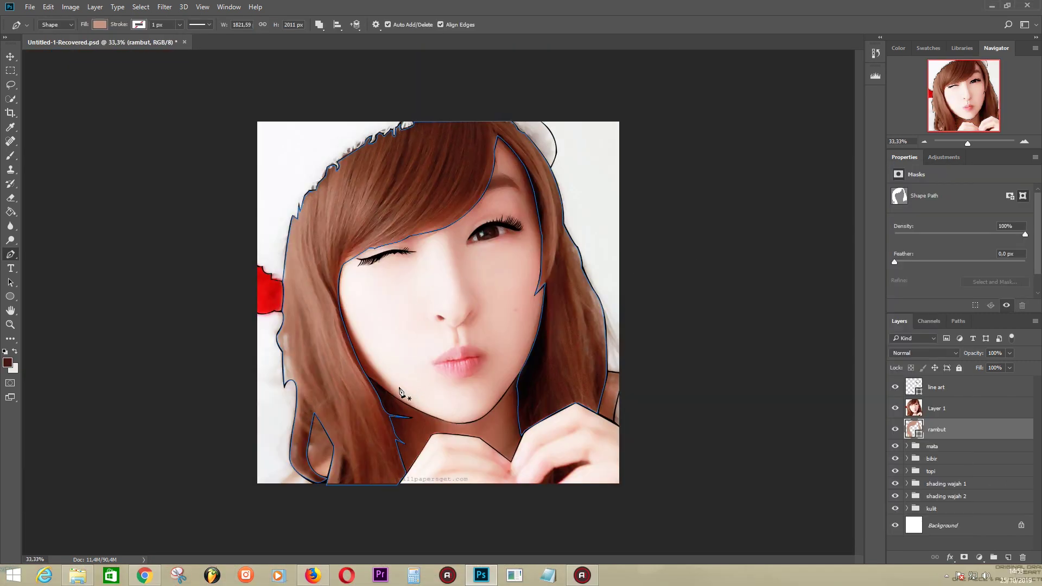
Zoom in and trace a shape along the face edge and jaw with a dark red fill.
key("ctrl+plus")
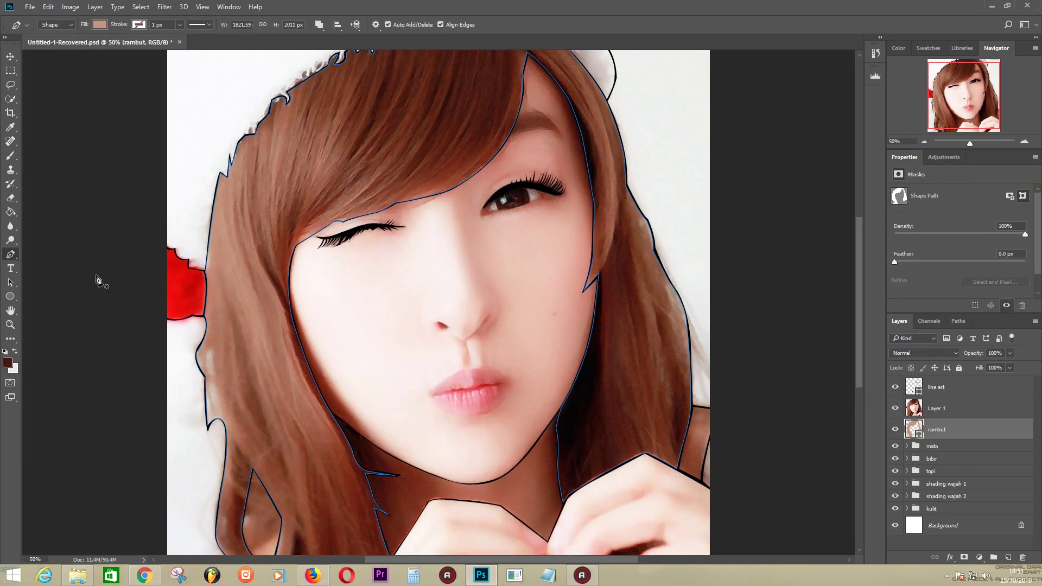
scroll(249, 267, "down", 1)
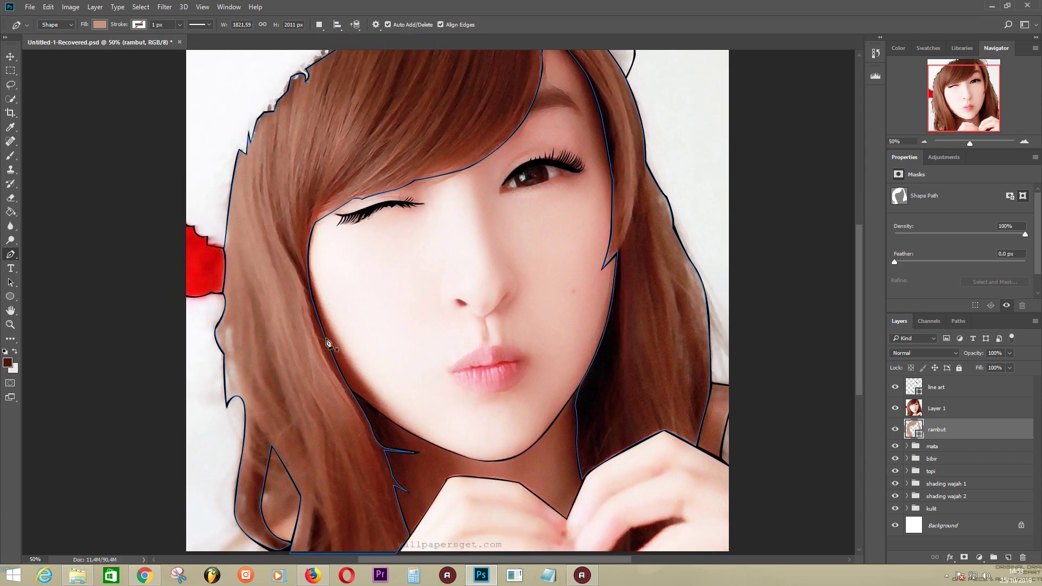
left_click(359, 406)
left_click(317, 341)
left_click(303, 284)
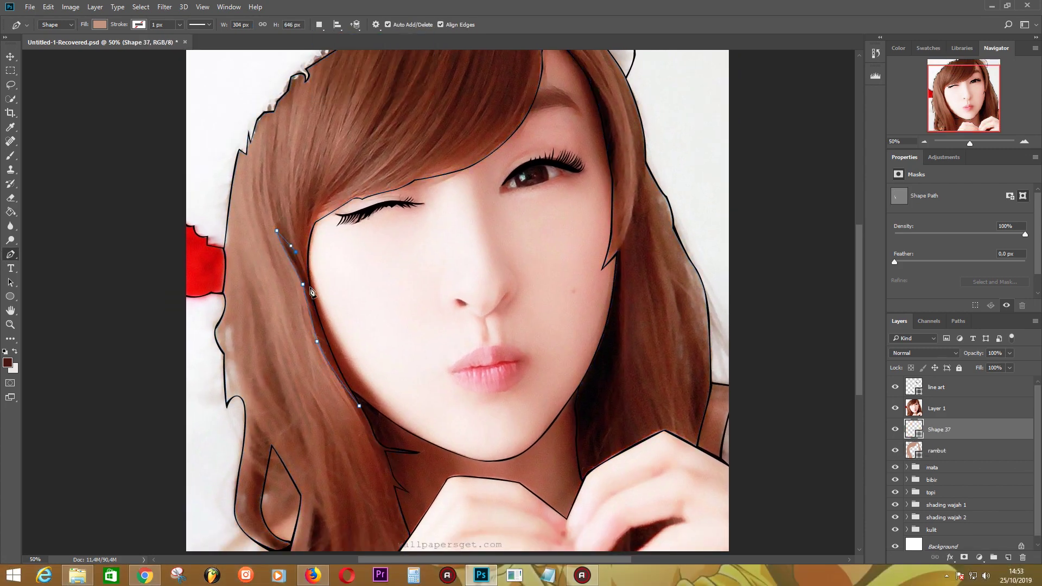
double_click(967, 429)
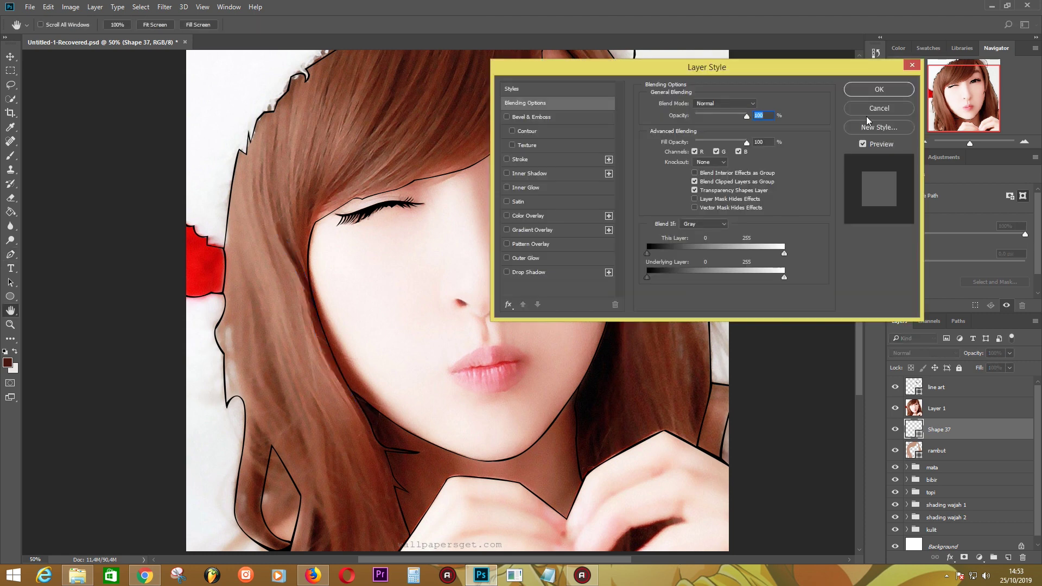
key("Escape")
double_click(914, 428)
left_click(996, 256)
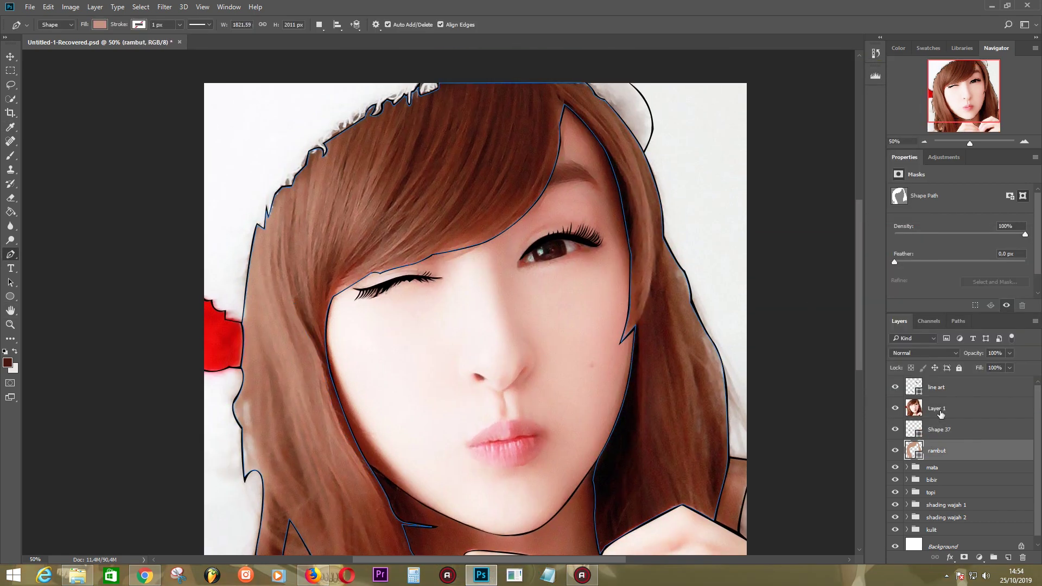
Start a hair-strand outline down the fringe and cheek edge with a dark red fill.
left_click_drag(939, 408, 939, 441)
left_click(328, 359)
left_click(332, 298)
left_click(348, 262)
left_click(381, 244)
left_click(100, 25)
left_click(52, 67)
Extend the fringe strand past the eye corner, up the fringe edge, and close it.
left_click(327, 296)
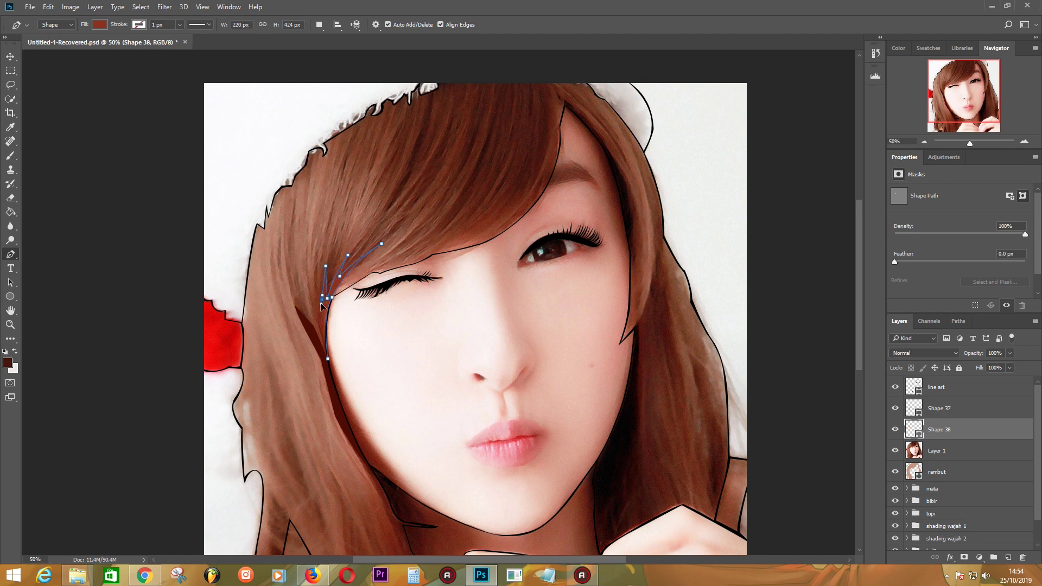
left_click(308, 283)
left_click_drag(541, 209, 519, 255)
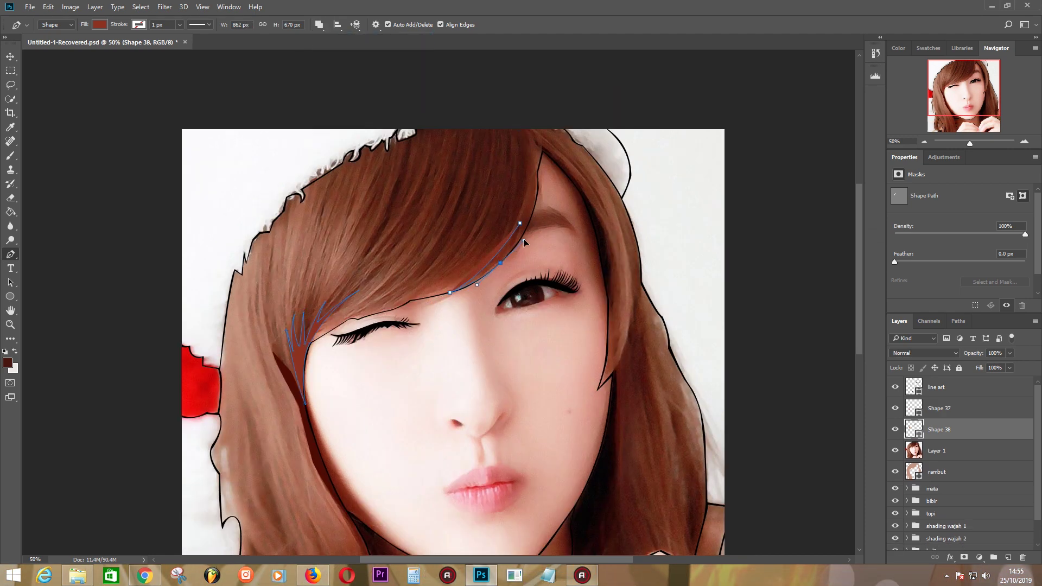
left_click(521, 220)
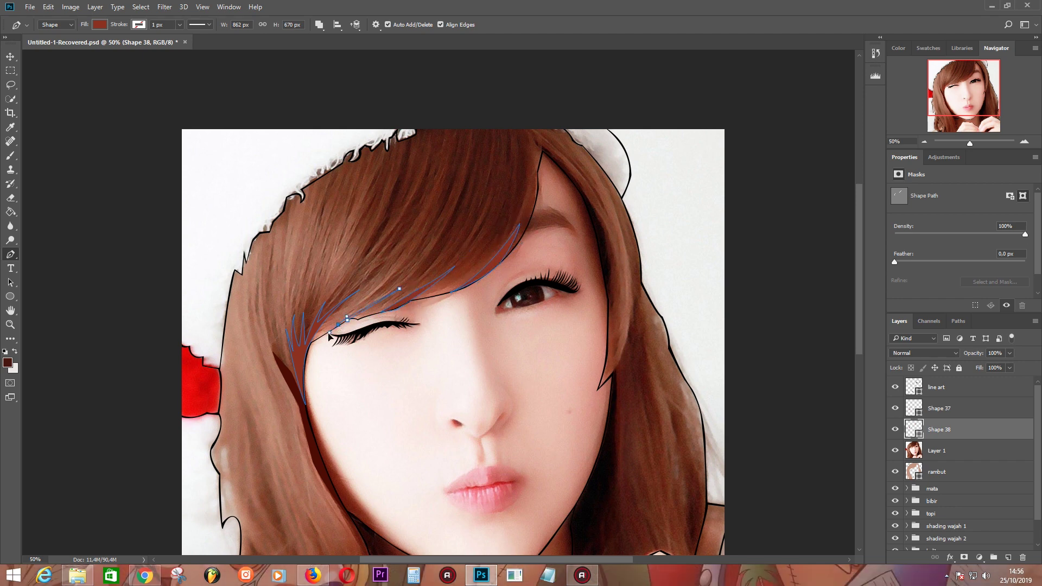
left_click_drag(536, 181, 536, 222)
left_click(524, 179)
Trace and close a curved strand shape on the right-side hair.
left_click_drag(726, 231, 753, 93)
left_click(646, 265)
left_click_drag(648, 375, 651, 397)
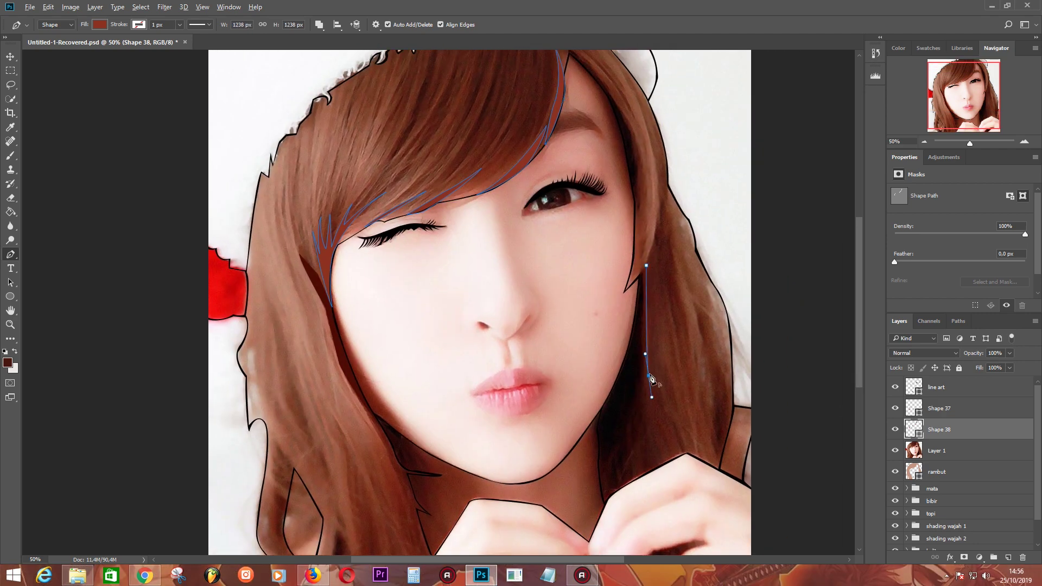
left_click(684, 455)
left_click(673, 459)
left_click(643, 373)
left_click(642, 271)
left_click(646, 265)
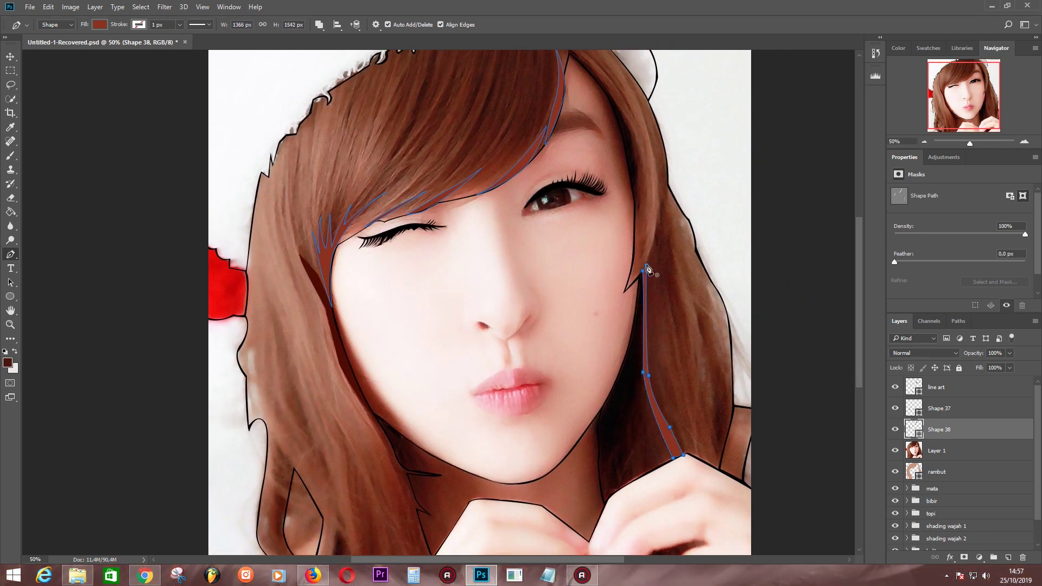
Draw a long strand curving down the hair edge toward the chin.
left_click_drag(423, 375, 509, 236)
left_click(519, 420)
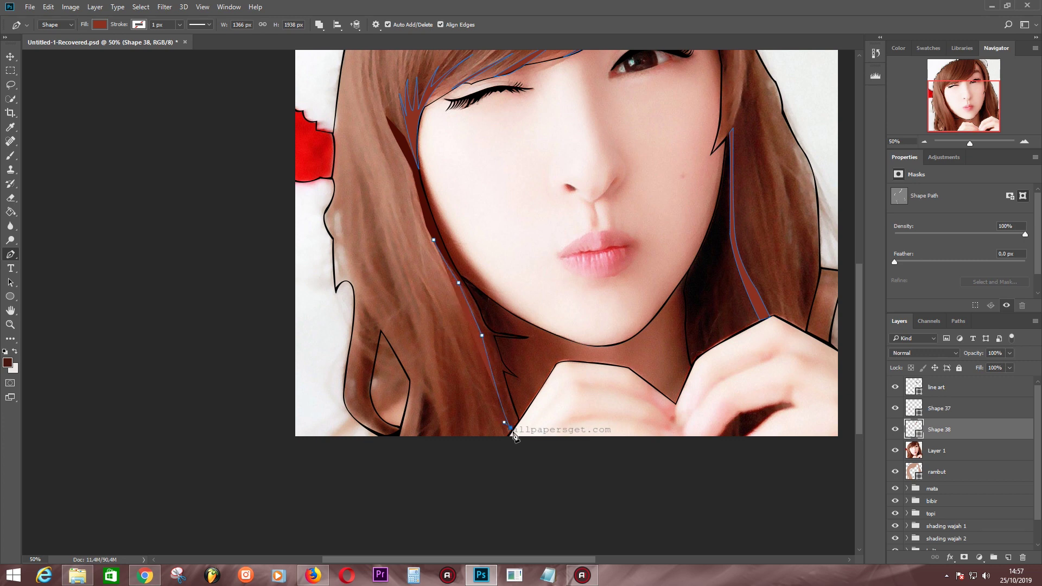
left_click(503, 367)
left_click_drag(500, 335, 523, 338)
left_click(484, 323)
left_click(936, 451)
Toggle the reference photo off and on to preview the art, then zoom out.
left_click(895, 451)
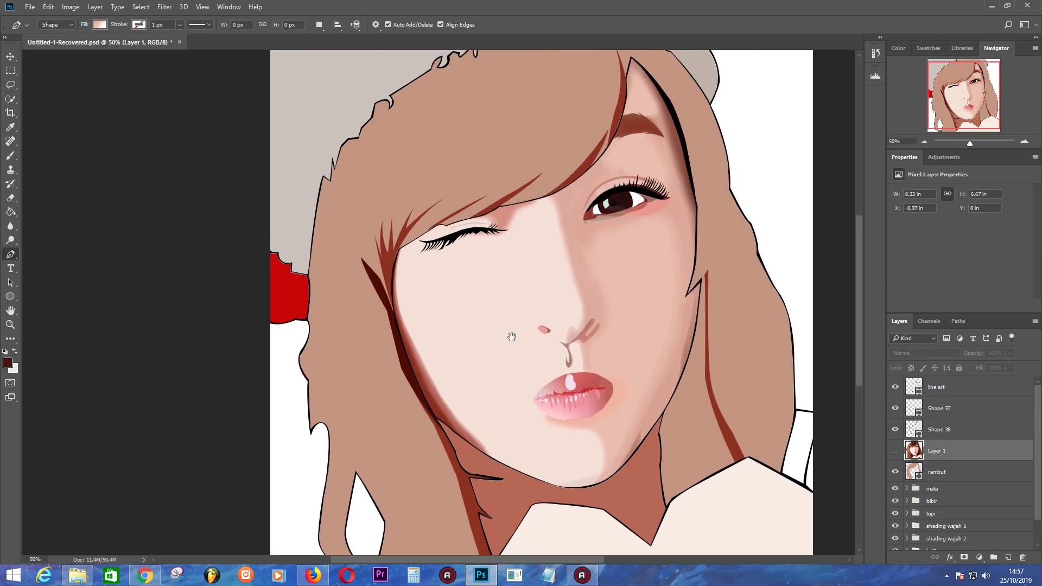
left_click(895, 451)
left_click(895, 450)
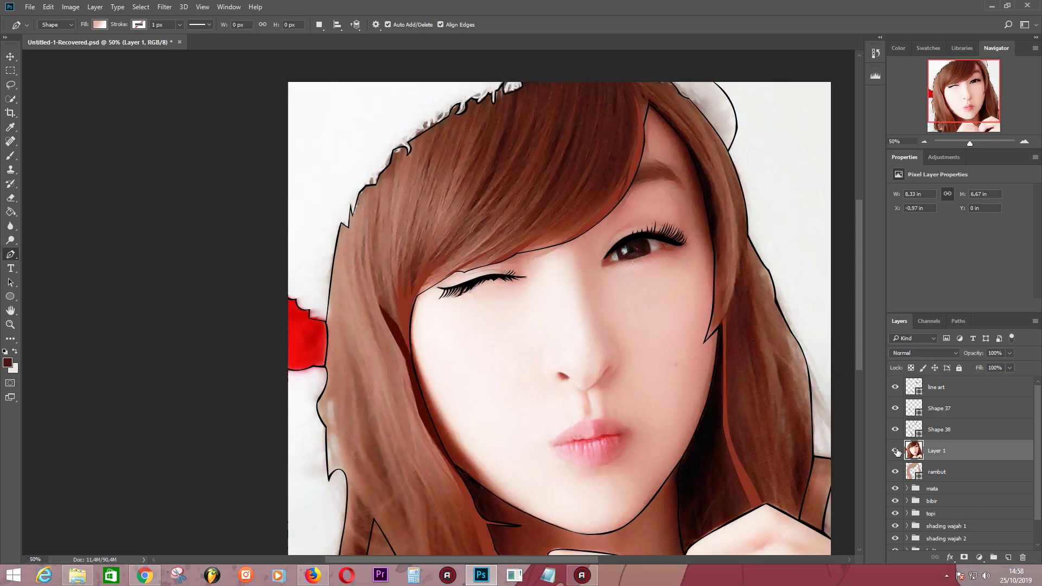
key("ctrl+minus")
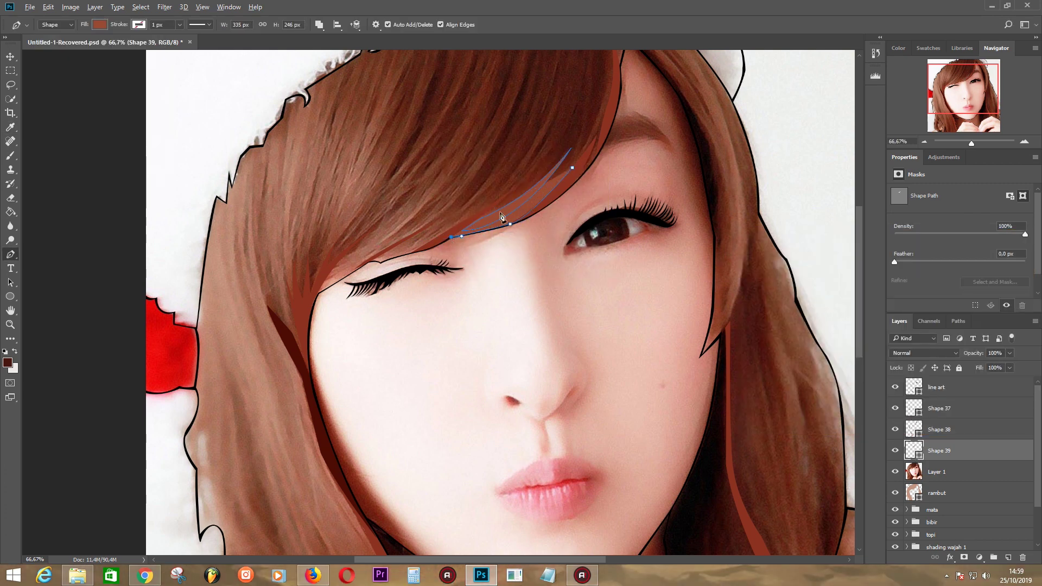
left_click(973, 477)
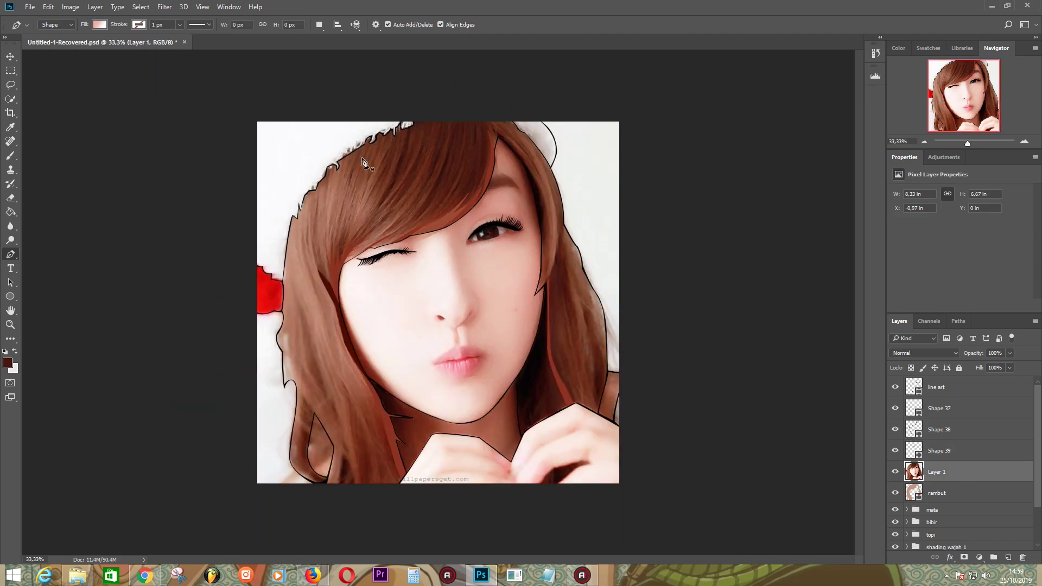
Fill the strand with hair colour sampled from the photo and raise its top point to the hat.
left_click(80, 49)
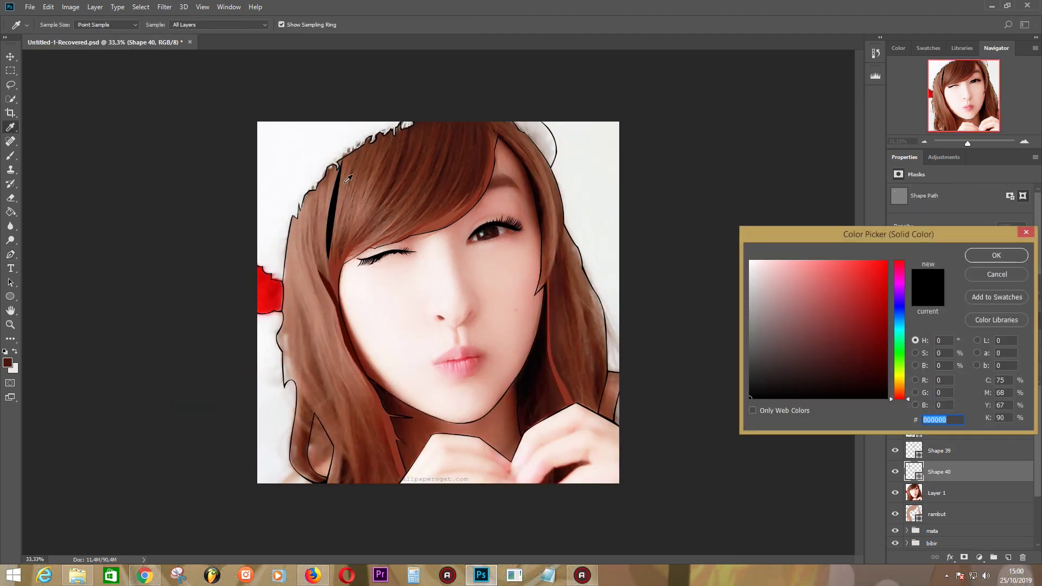
left_click(350, 166)
key("Return")
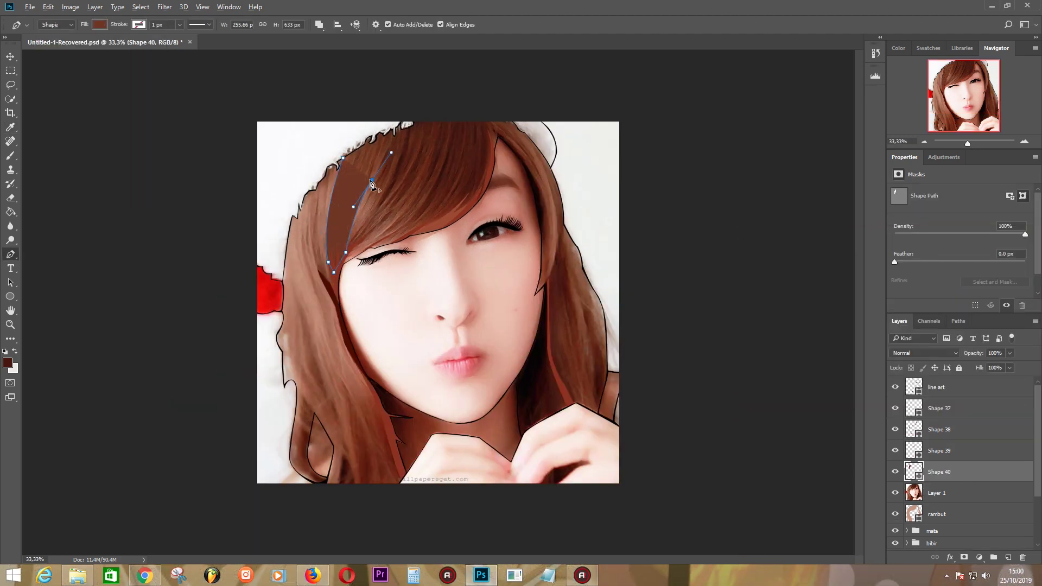
scroll(345, 102, "up", 2)
left_click_drag(444, 146, 424, 174)
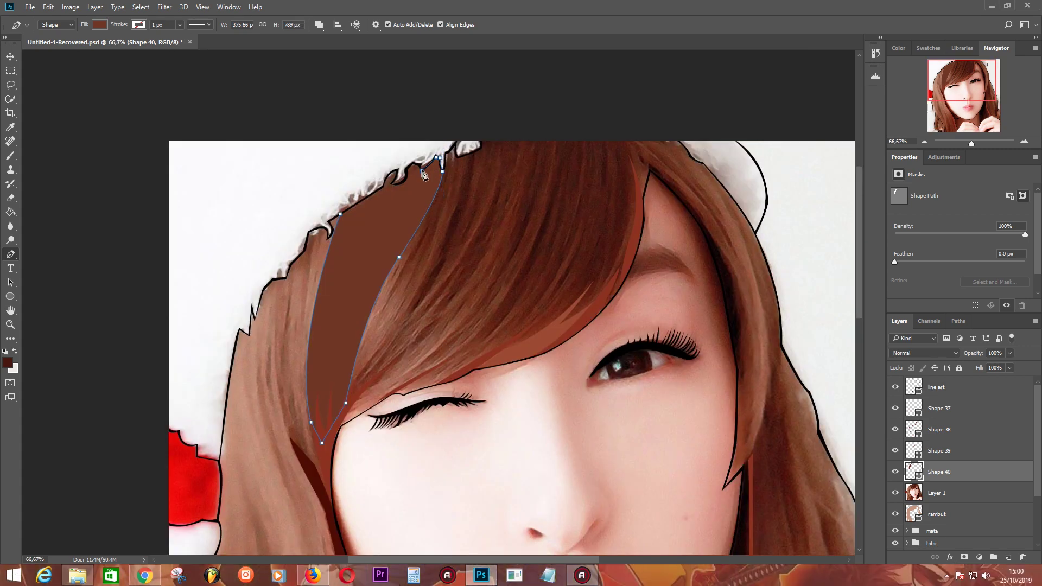
left_click(936, 493)
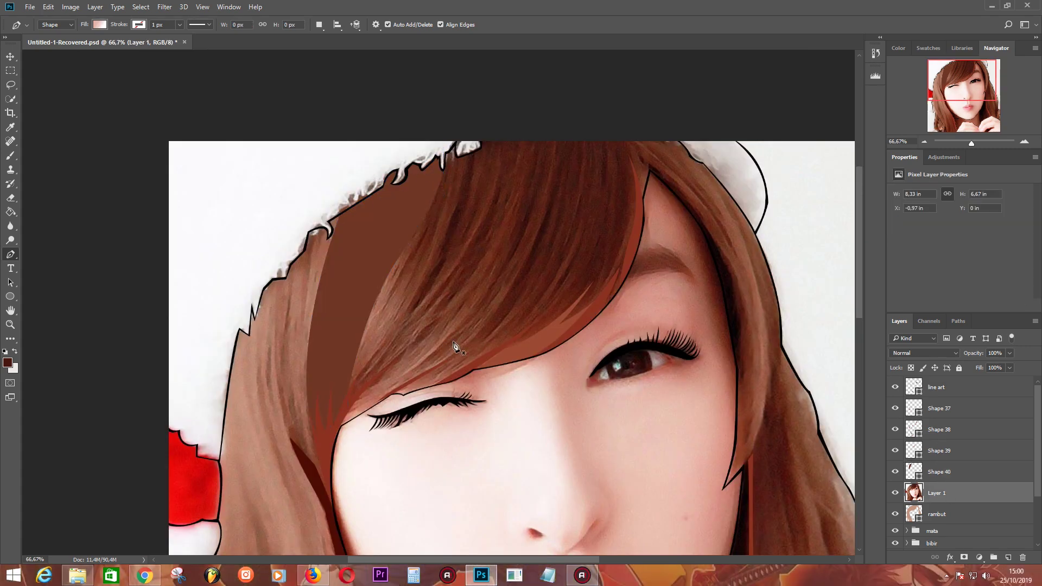
scroll(542, 325, "down", 1)
Start a dark brown strand running from the fringe up to the hat top.
left_click(368, 255)
left_click(408, 177)
left_click(417, 152)
left_click(100, 24)
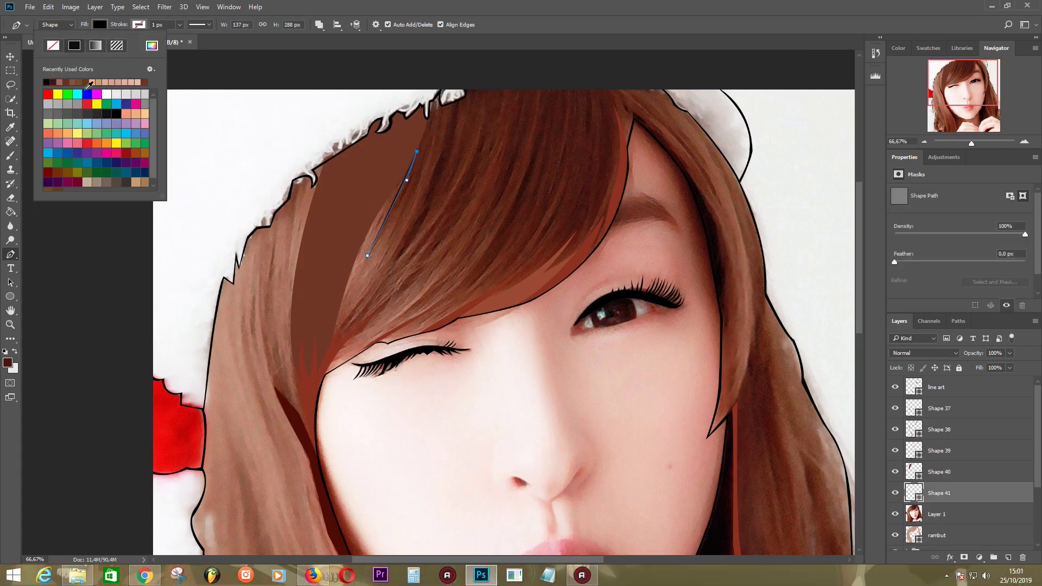
left_click(399, 285)
left_click(429, 117)
left_click(440, 93)
left_click(523, 81)
Curve the strand over the fringe with a transparent fill, adding its tip and a second prong.
mouse_move(415, 279)
left_mouse_down()
mouse_move(329, 371)
mouse_move(352, 337)
left_mouse_up()
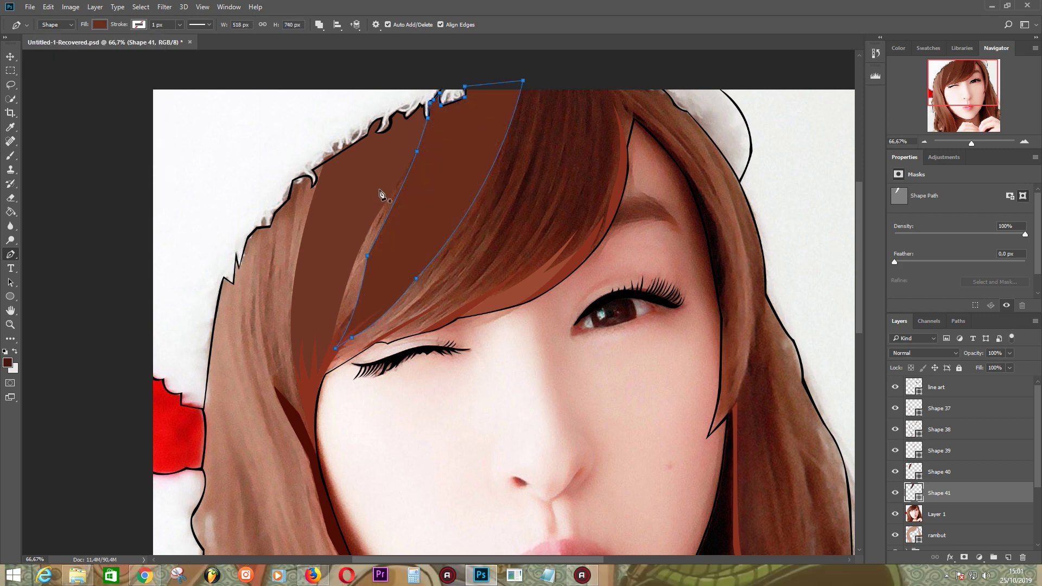
key("shift+0")
key("0")
left_click(333, 337)
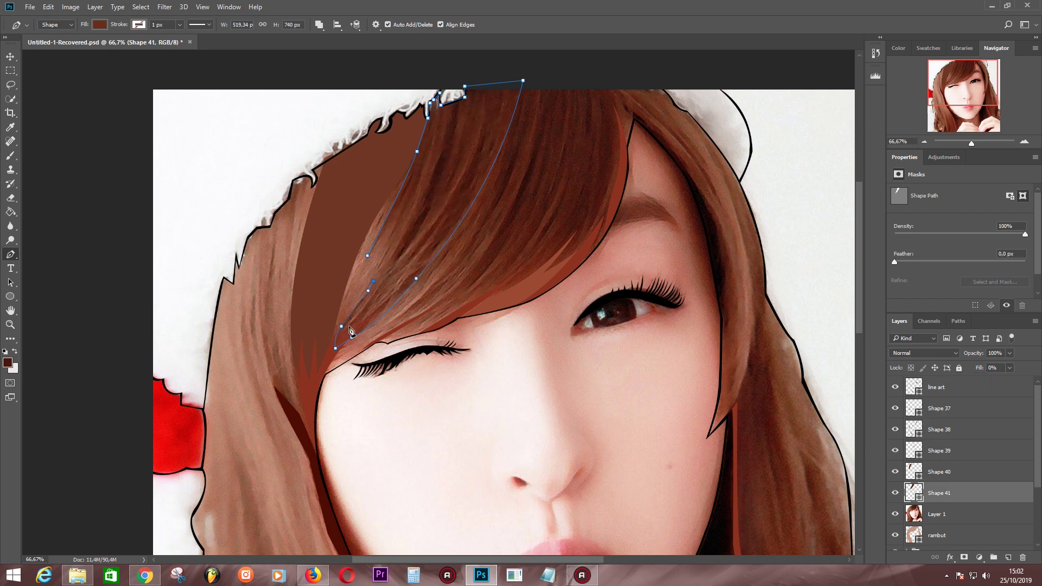
left_click_drag(352, 331, 364, 324)
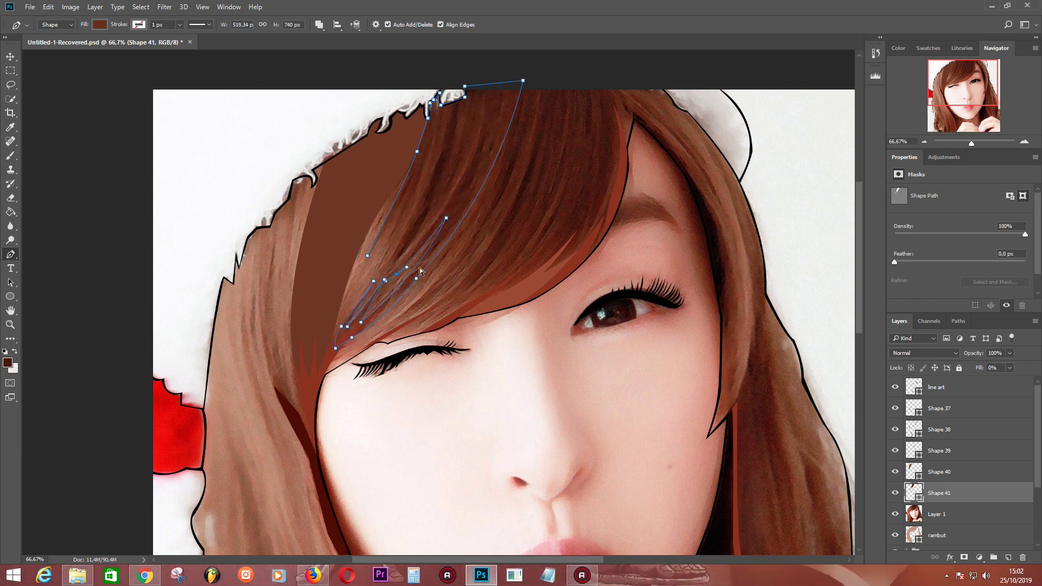
left_click(421, 198)
Hide the reference photo to preview the strands, then show it again.
left_click(947, 514)
key("ctrl+comma")
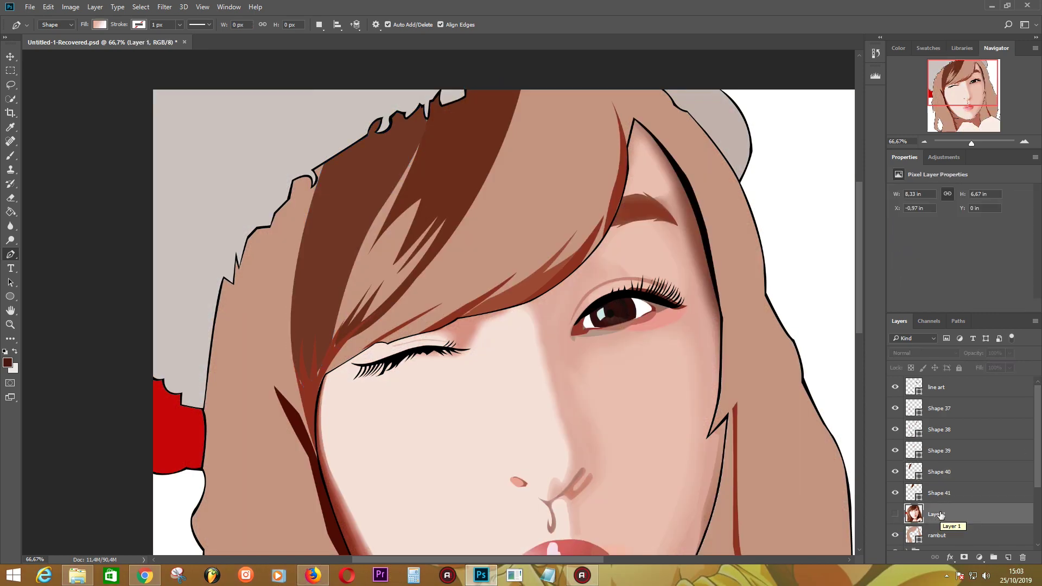
key("ctrl+comma")
left_click(522, 87)
Start a multi-tipped strand outline across the fringe.
left_click(490, 202)
left_click(439, 262)
scroll(444, 282, "up", 3)
left_click(537, 250)
left_click(461, 429)
left_click_drag(516, 376, 543, 343)
left_click(516, 376, "alt")
left_click(465, 445)
Extend the fringe strand to the parting and down the right edge, then hide the photo.
left_click(561, 364)
left_click_drag(544, 416, 552, 416)
left_click_drag(618, 296, 627, 204)
left_click(619, 295, "alt")
left_click(615, 237)
left_click_drag(688, 327, 722, 380)
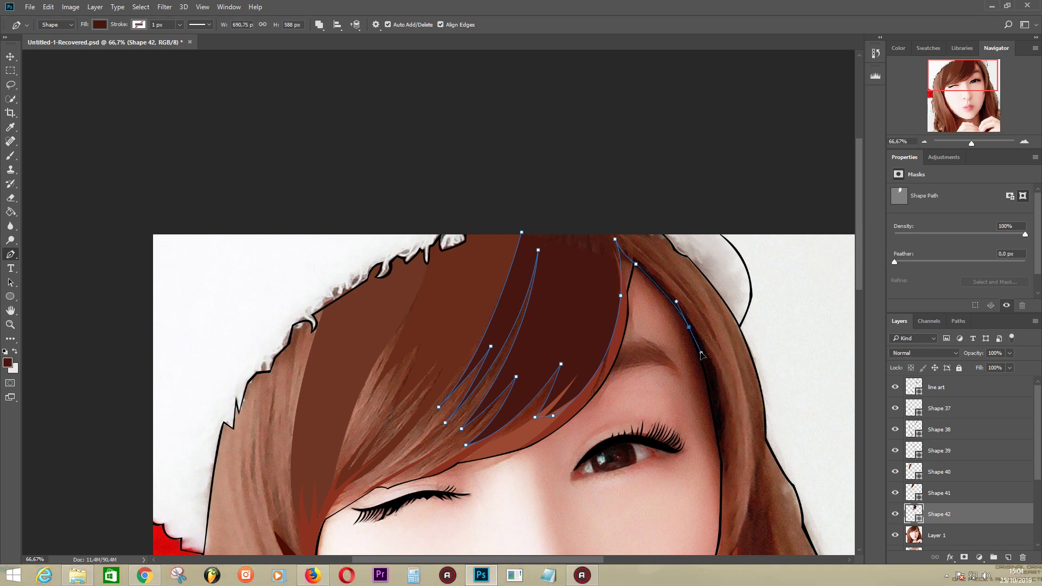
left_click(939, 536)
left_click(895, 535)
key("ctrl+minus")
key("ctrl+minus")
key("ctrl+minus")
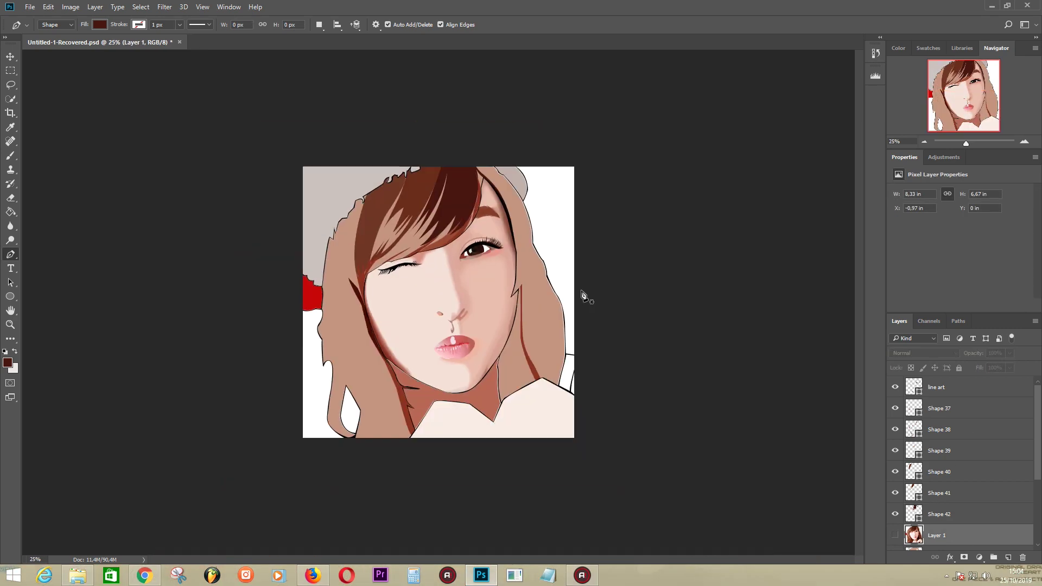
Draw a strand shape on the left fringe near the winking eye and give it a custom fill colour.
left_click(895, 535)
left_click(395, 215)
left_click(387, 239)
left_click(373, 260)
left_click(359, 277)
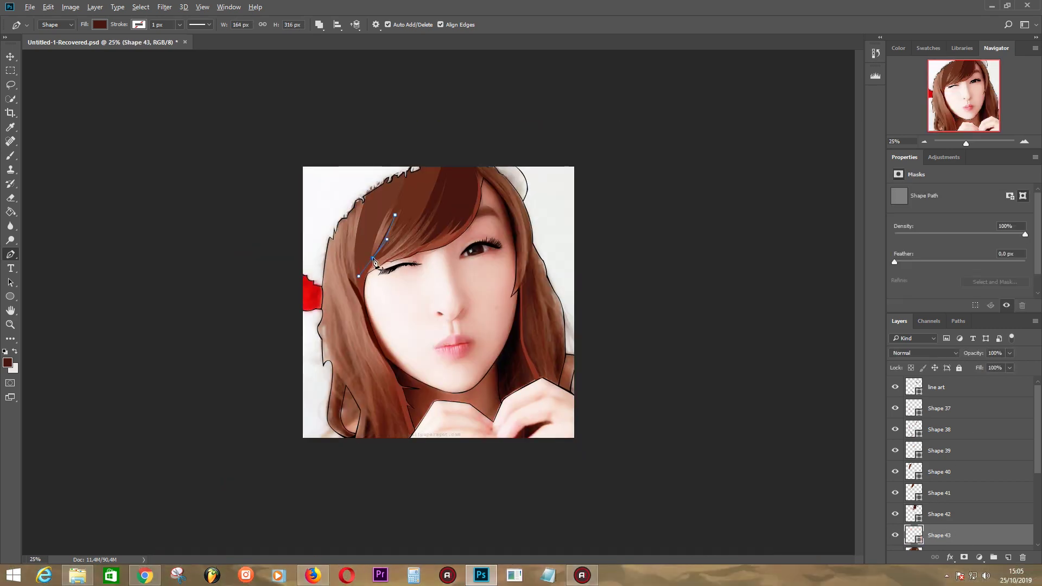
left_click(424, 218)
left_click(433, 237)
left_click(450, 217)
left_click(450, 184)
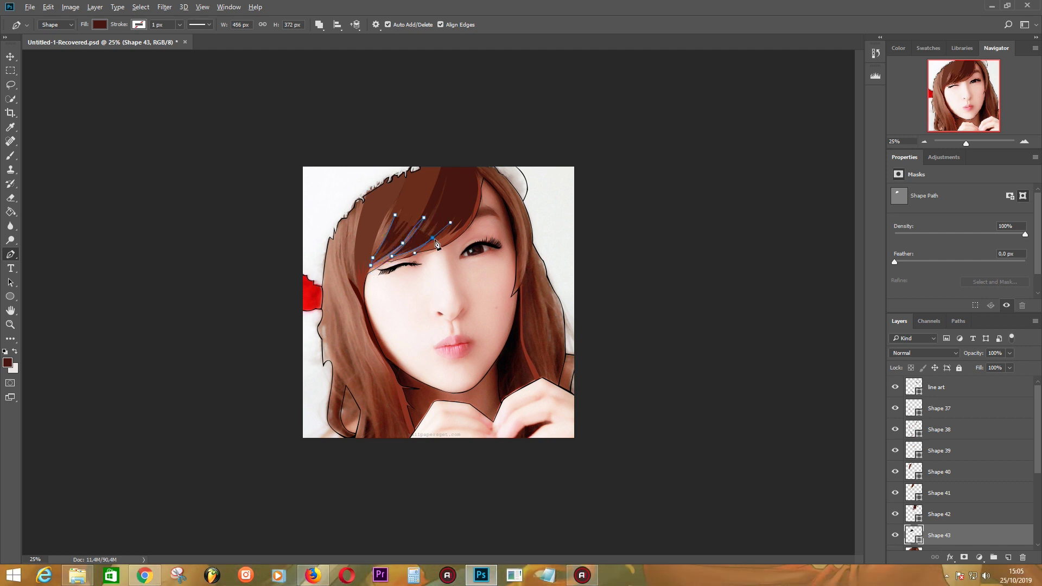
double_click(920, 543)
key("Escape")
key("alt+bracketleft")
Draw a lighter-brown strand along the left hair edge by the hat, then toggle the reference photo to compare.
key("ctrl+plus")
key("ctrl+plus")
left_click(313, 126)
left_click(307, 143)
left_click(294, 202)
left_click(283, 160)
double_click(914, 514)
left_click(931, 255)
left_click(895, 535)
left_click(896, 535)
left_click(895, 535)
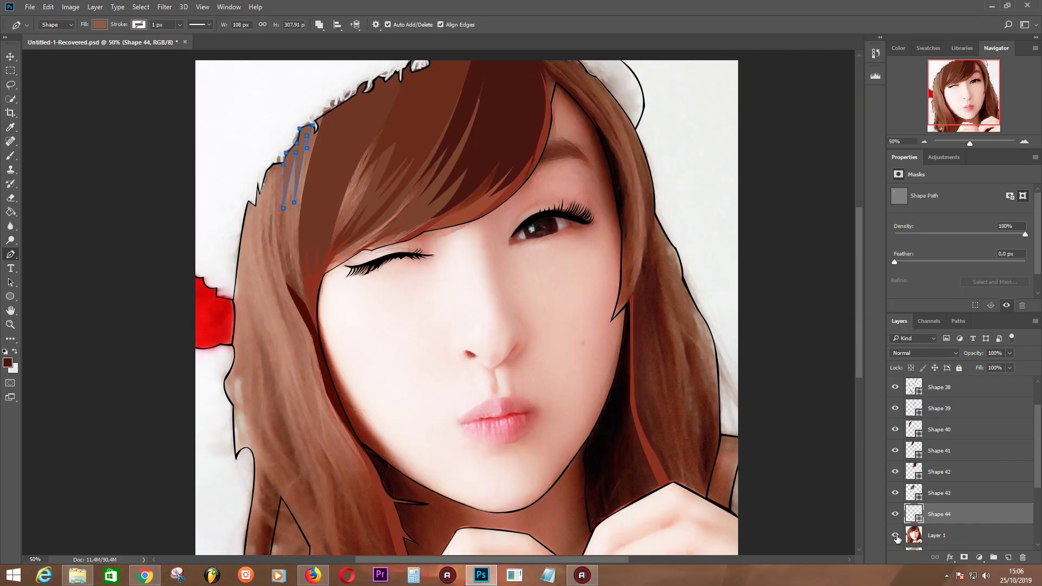
left_click(895, 535)
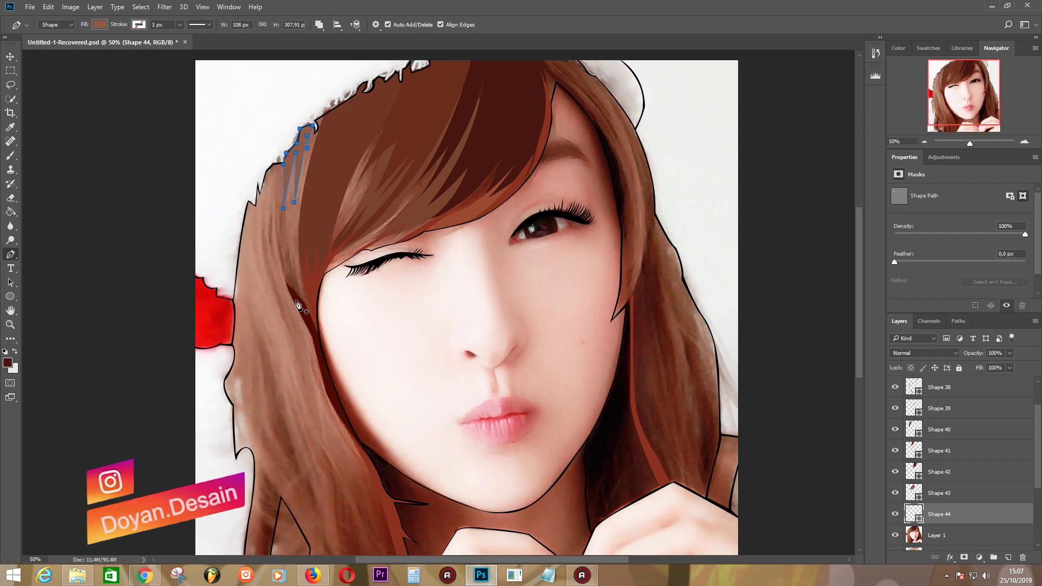
Extend the strand down the left side hair, curving its end near the image bottom, and preview it without the photo.
key("ctrl+plus")
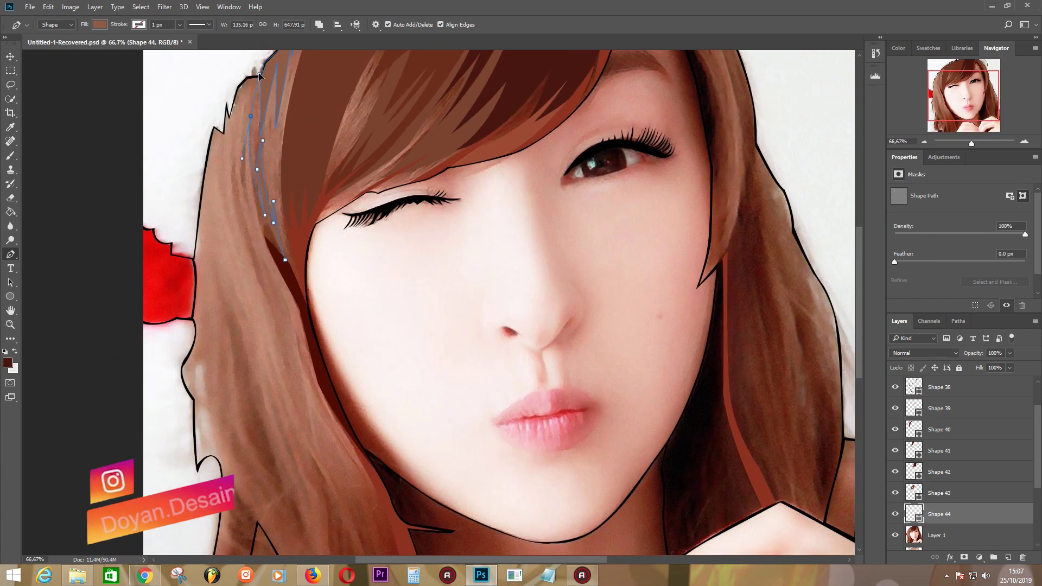
scroll(234, 64, "down", 5)
left_click(238, 75)
left_click(258, 119)
left_click_drag(352, 457, 273, 208)
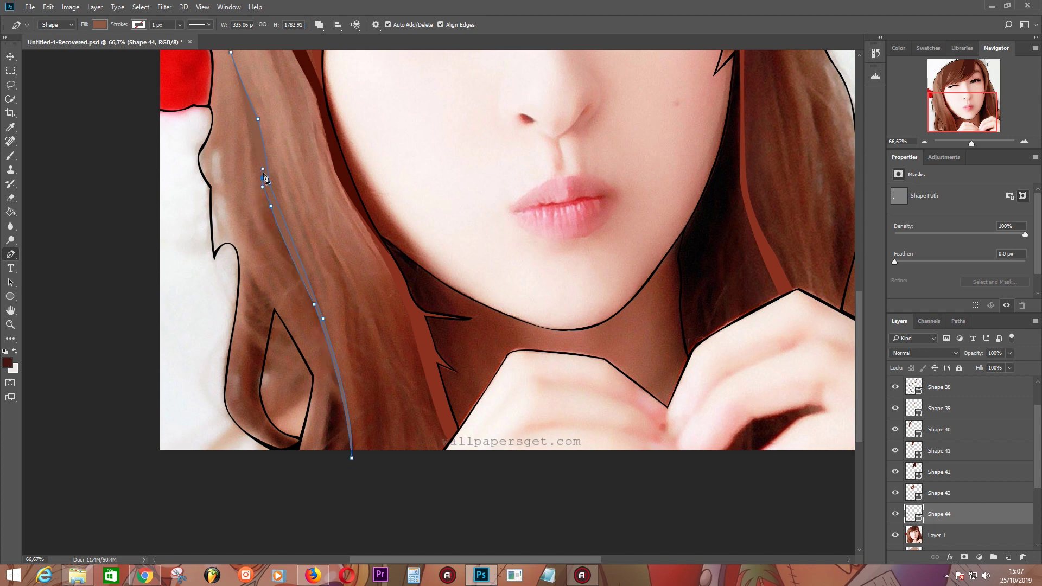
scroll(240, 118, "up", 2)
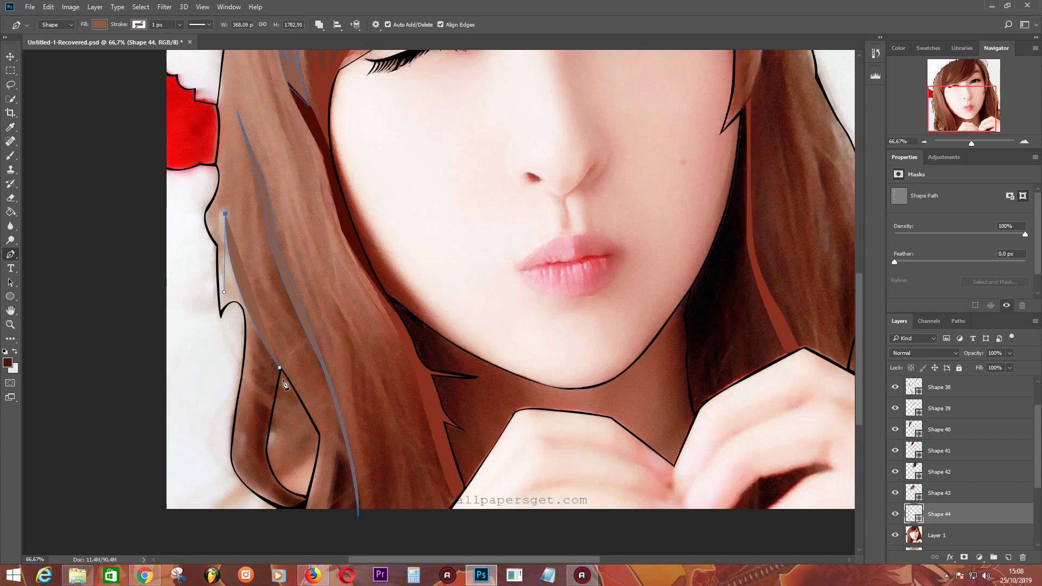
scroll(321, 372, "down", 5)
left_click_drag(392, 380, 364, 238)
key("ctrl+minus")
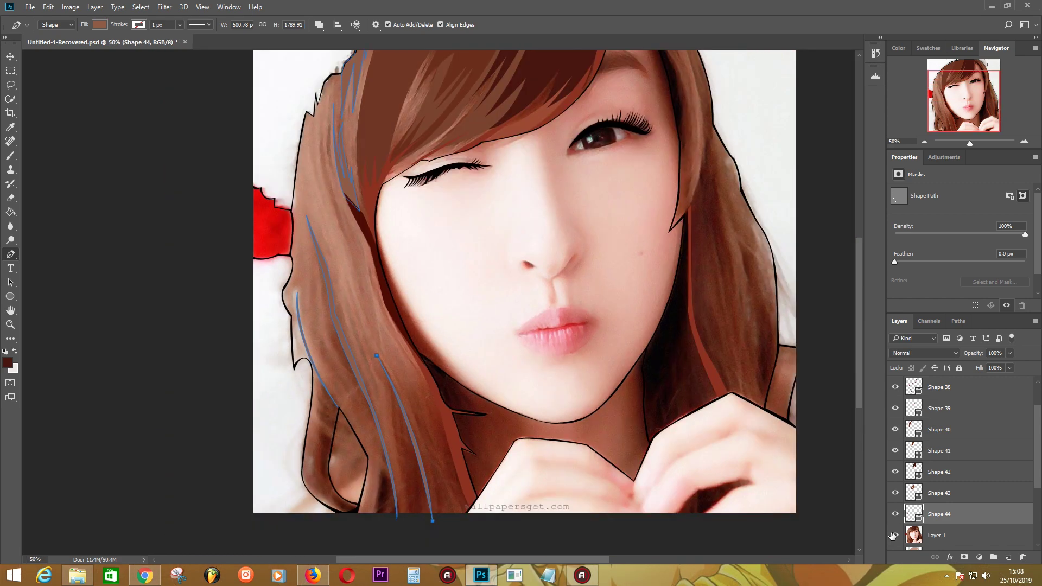
left_click(936, 535)
left_click(895, 535)
left_click(895, 535)
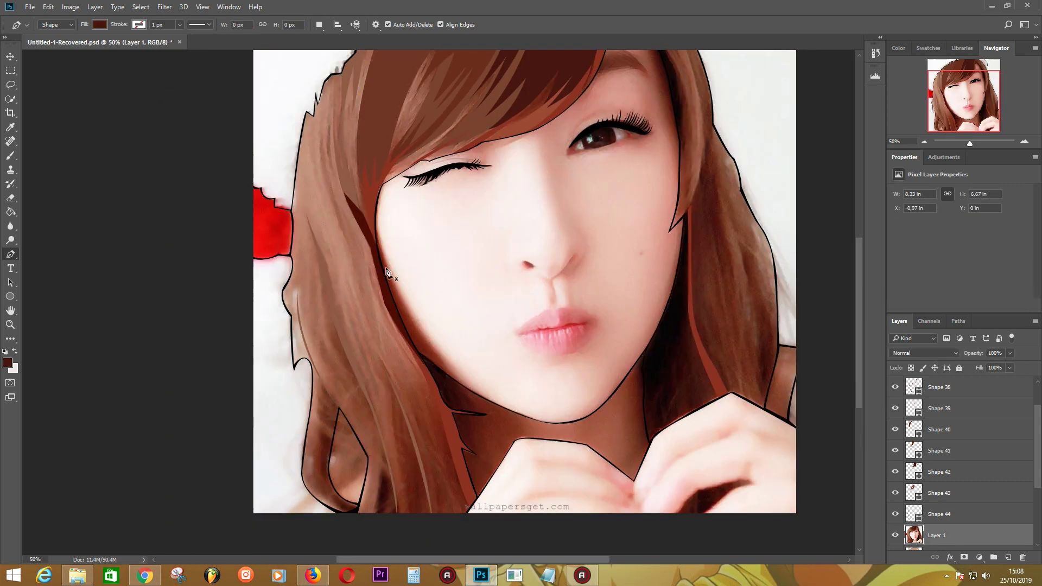
Draw Shape 45 on the lower-left hair with a lighter brown fill.
left_click(347, 239)
scroll(365, 304, "down", 3)
scroll(364, 305, "down", 1)
left_click_drag(359, 353, 367, 365)
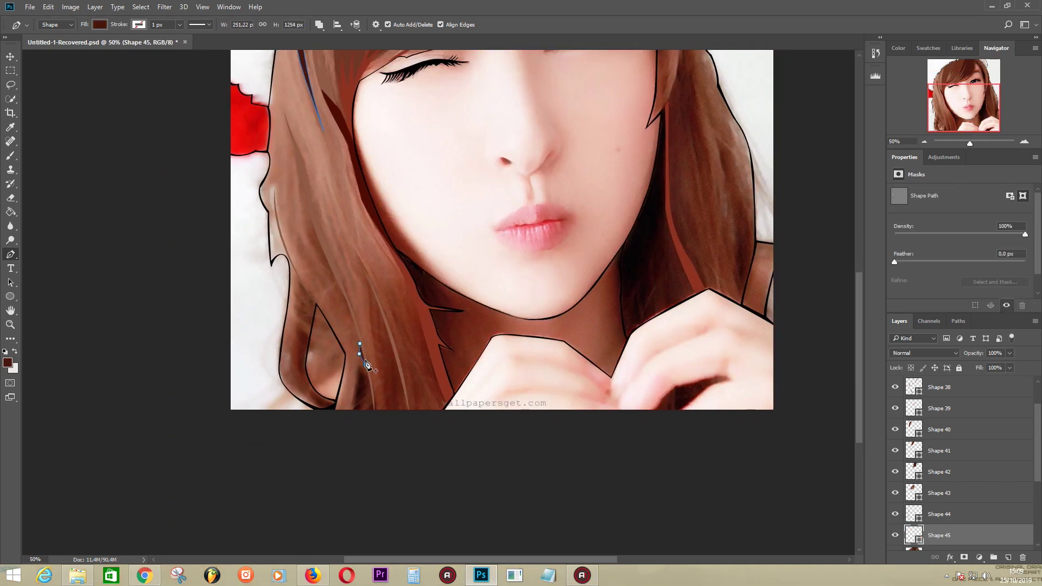
left_click_drag(332, 275, 358, 265)
left_click(368, 280)
key("Return")
left_click(410, 418)
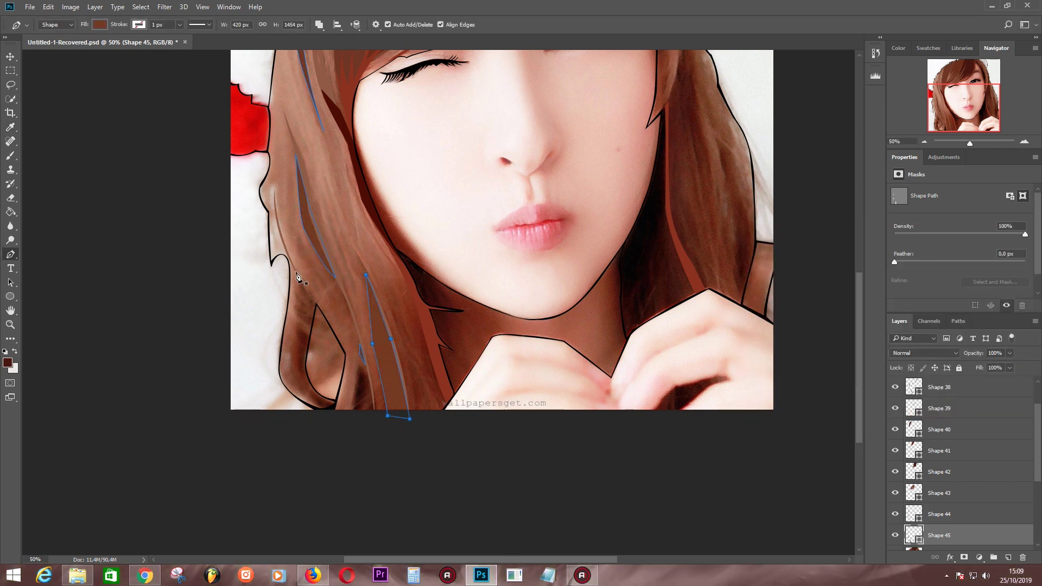
left_click_drag(324, 407, 340, 414)
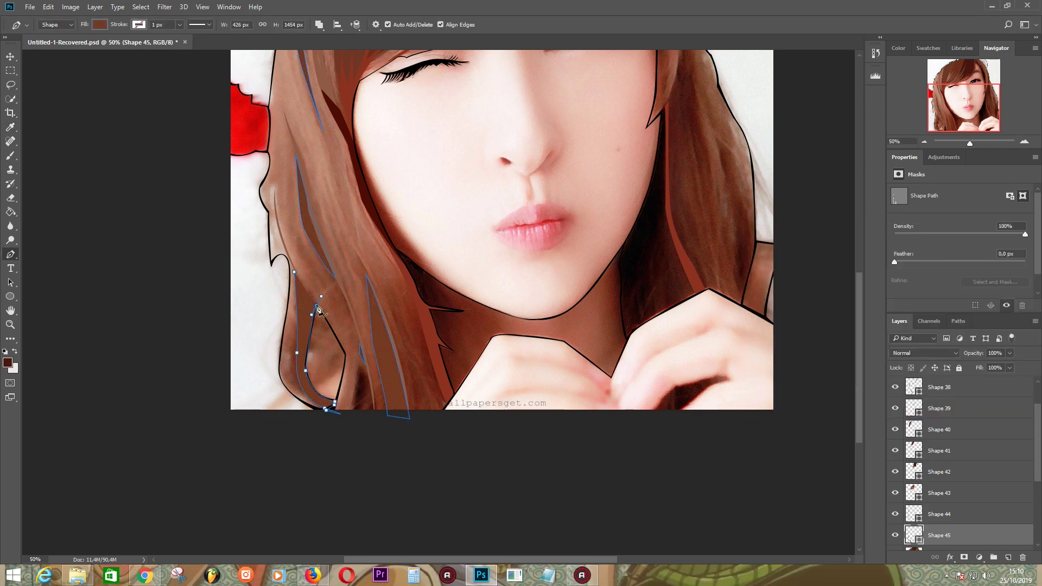
scroll(917, 519, "down", 3)
Toggle the reference photo and inspect Shape 44's path to compare the strands with the illustration.
left_click(939, 493)
left_click(895, 493)
key("ctrl+minus")
left_click(895, 492)
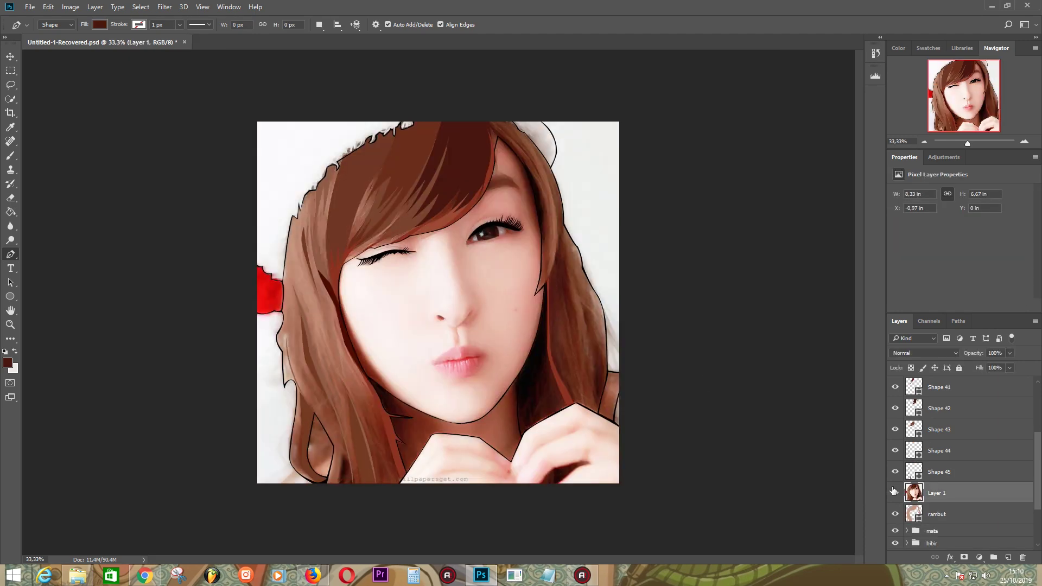
key("ctrl+plus")
left_click(939, 471)
left_click(939, 450)
left_click(334, 205, "ctrl")
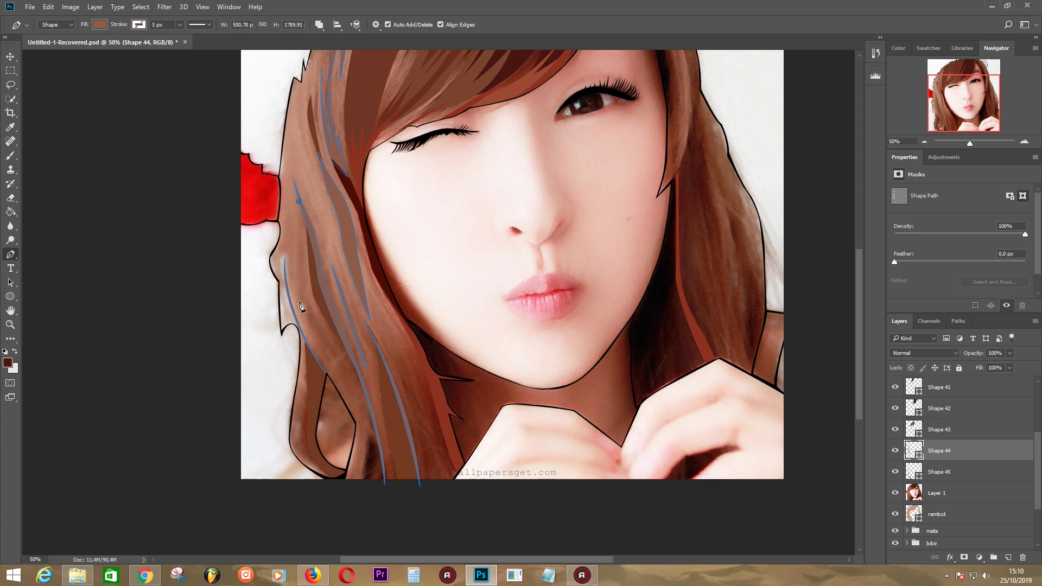
left_click(895, 493)
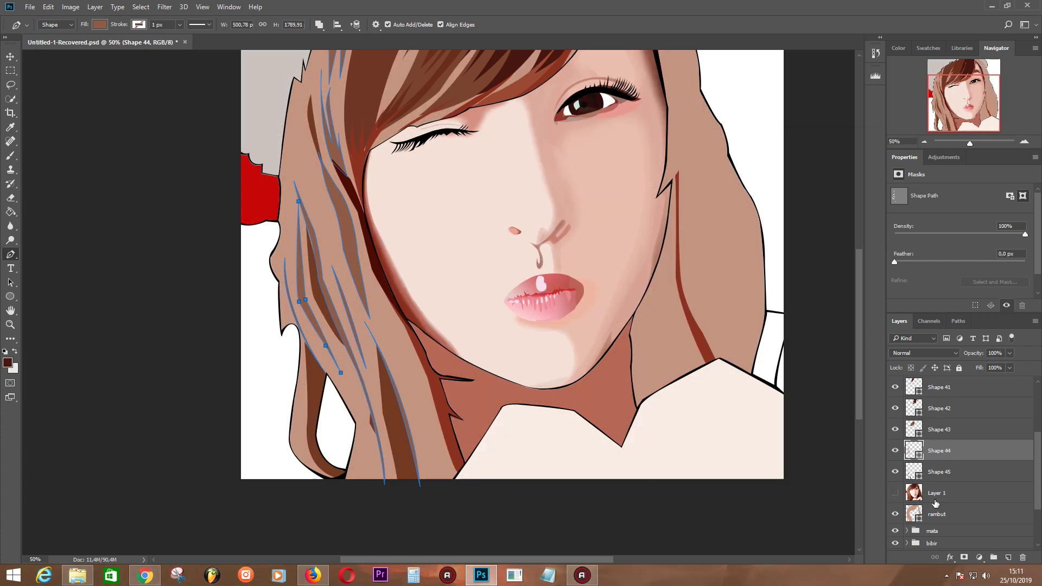
left_click(937, 514)
scroll(521, 272, "up", 4)
left_click(895, 493)
left_click(895, 493)
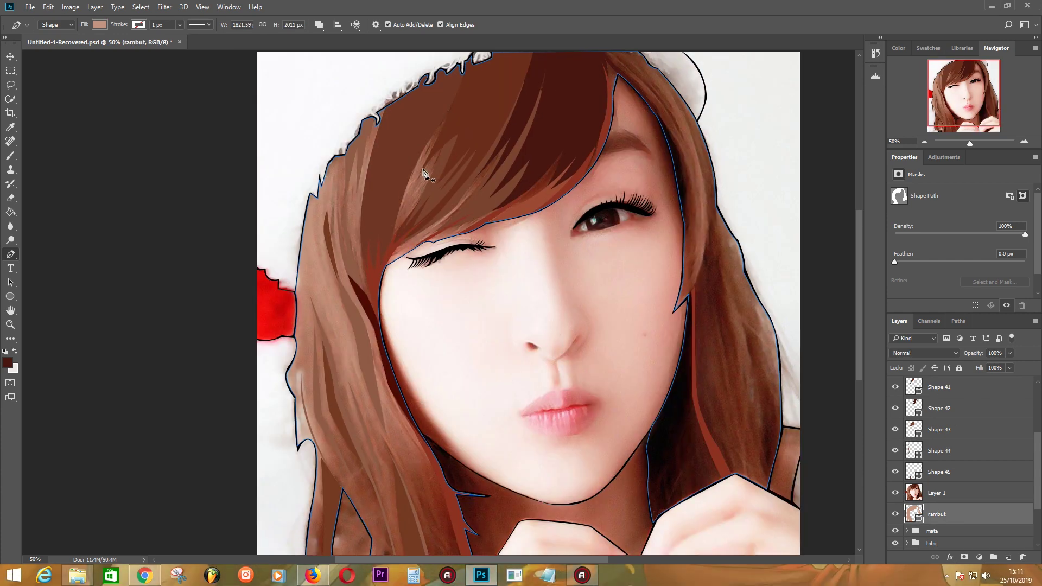
Check Shapes 44, 45 and the rambut layer against the photo, then select Shape 42.
left_click(939, 471)
left_click(939, 450)
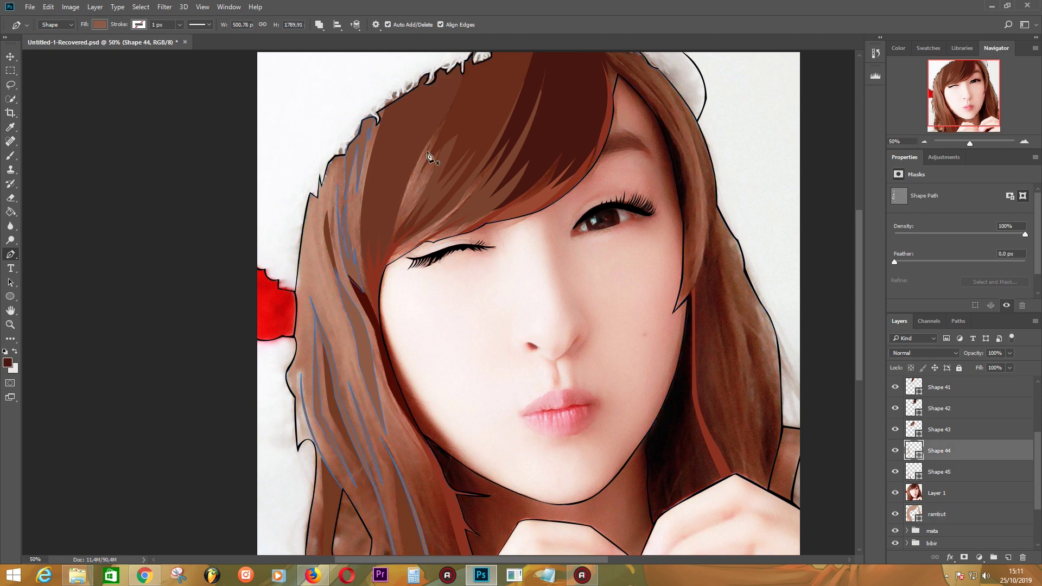
left_click(962, 470)
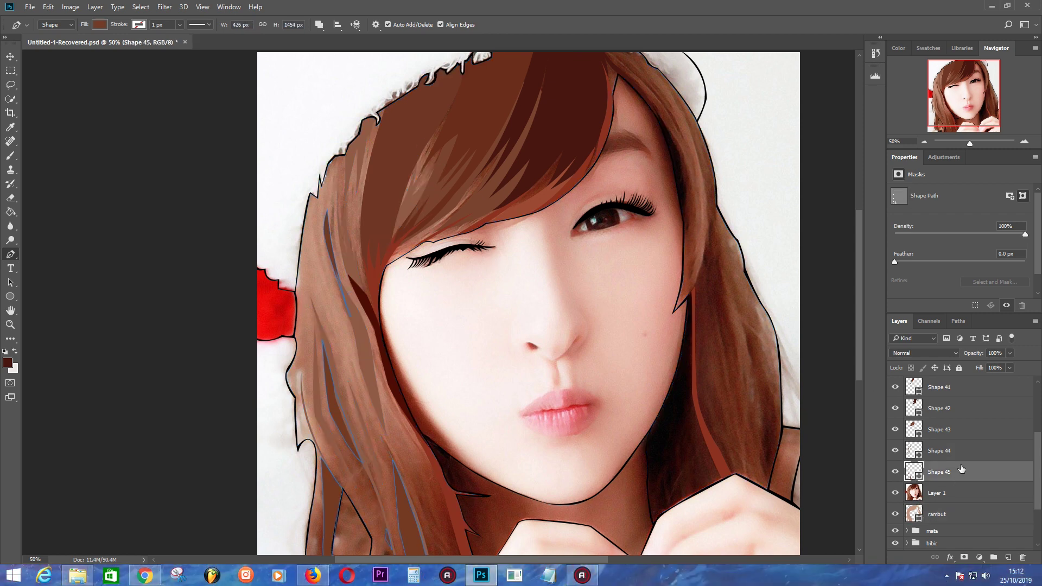
scroll(343, 161, "down", 5)
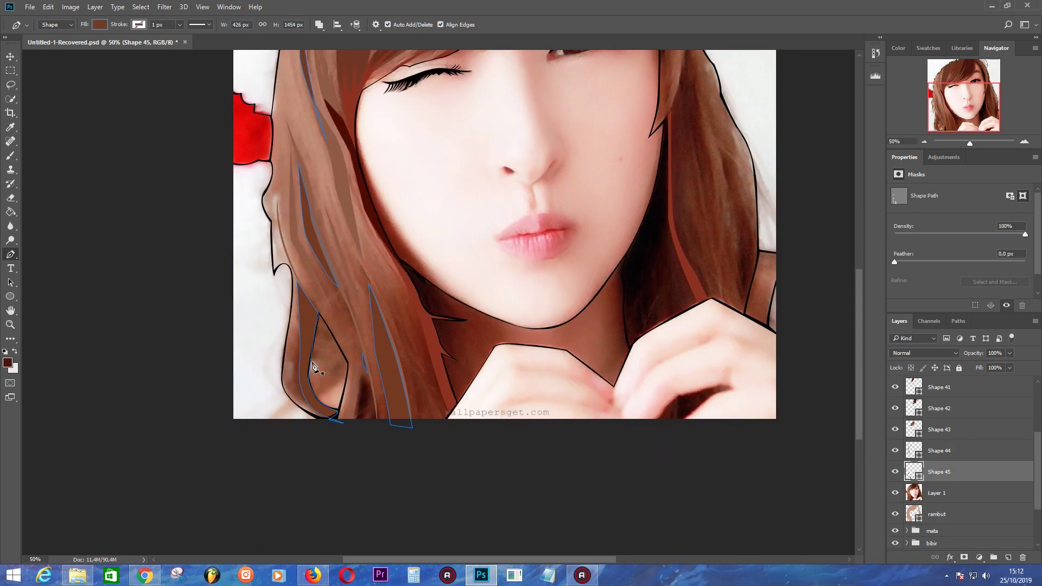
left_click(955, 514)
left_click(896, 492)
key("ctrl+minus")
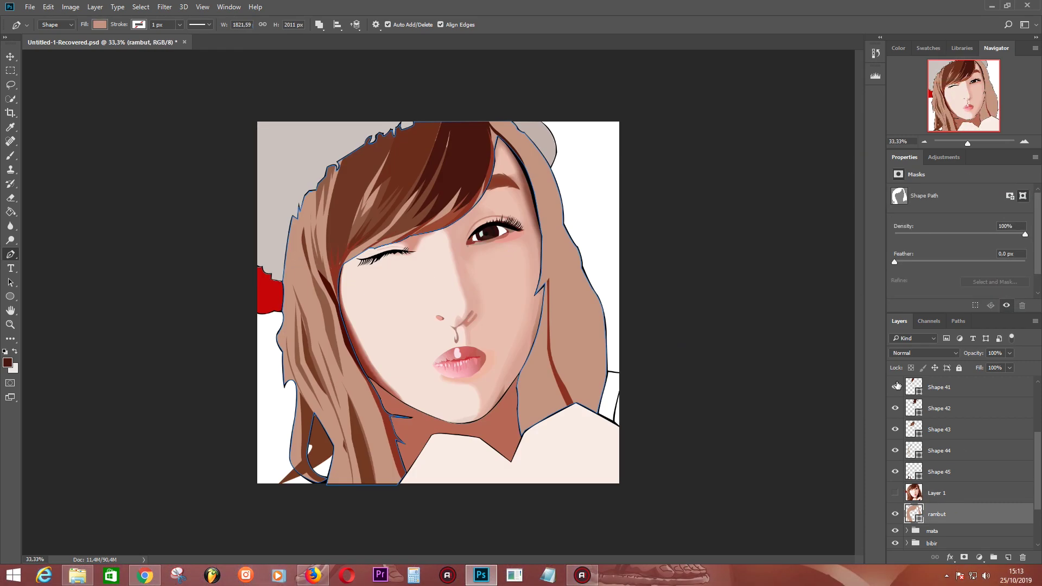
left_click(942, 450)
left_click(895, 493)
left_click(958, 409)
key("ctrl+plus")
key("ctrl+plus")
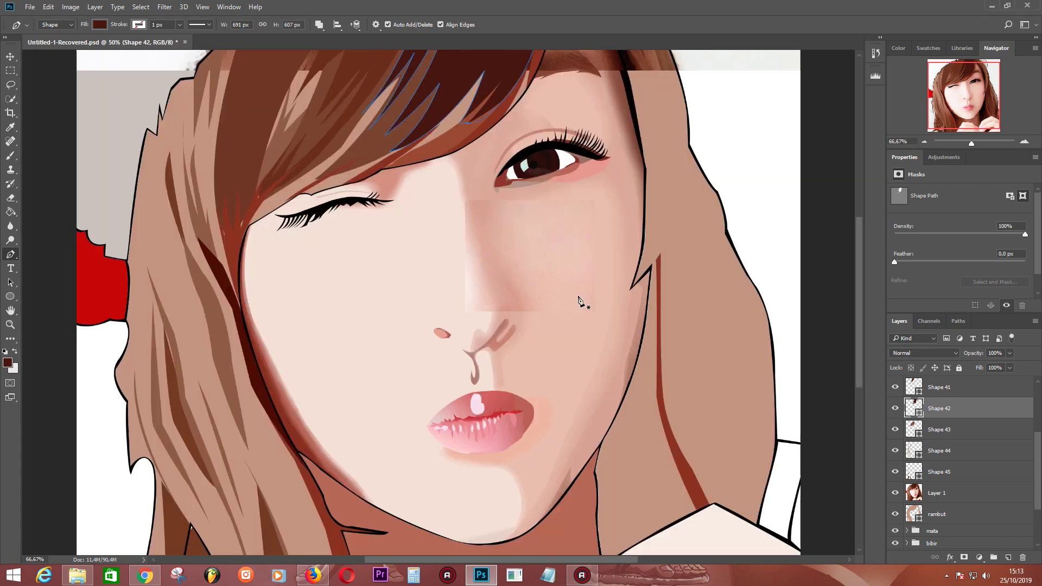
Extend Shape 42 further down the right hair edge.
scroll(643, 269, "up", 3)
left_click_drag(630, 258, 640, 273)
mouse_move(629, 323)
left_mouse_down()
mouse_move(625, 362)
mouse_move(634, 330)
left_mouse_up()
key("Escape")
left_click(586, 181)
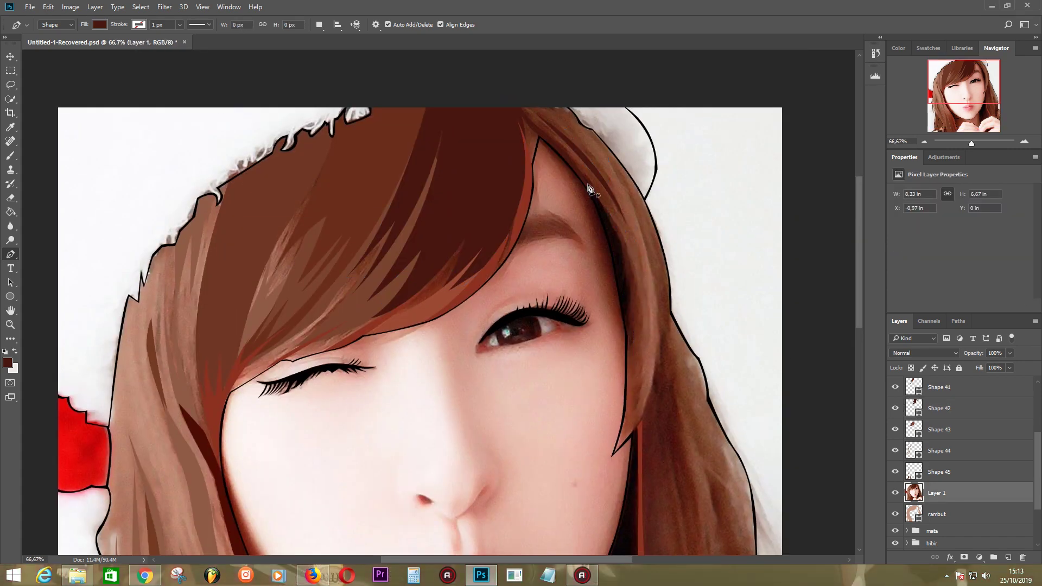
Draw a new black-filled strand along the right hair edge.
left_click(601, 202)
left_click(629, 287)
left_click(625, 308)
left_click_drag(623, 323, 627, 329)
double_click(914, 493)
left_click(760, 440)
left_click(995, 255)
Trace a dark shadow shape down the neck and up toward the cheek.
scroll(556, 404, "down", 5)
left_click(552, 419)
left_click(553, 462)
left_click(554, 479)
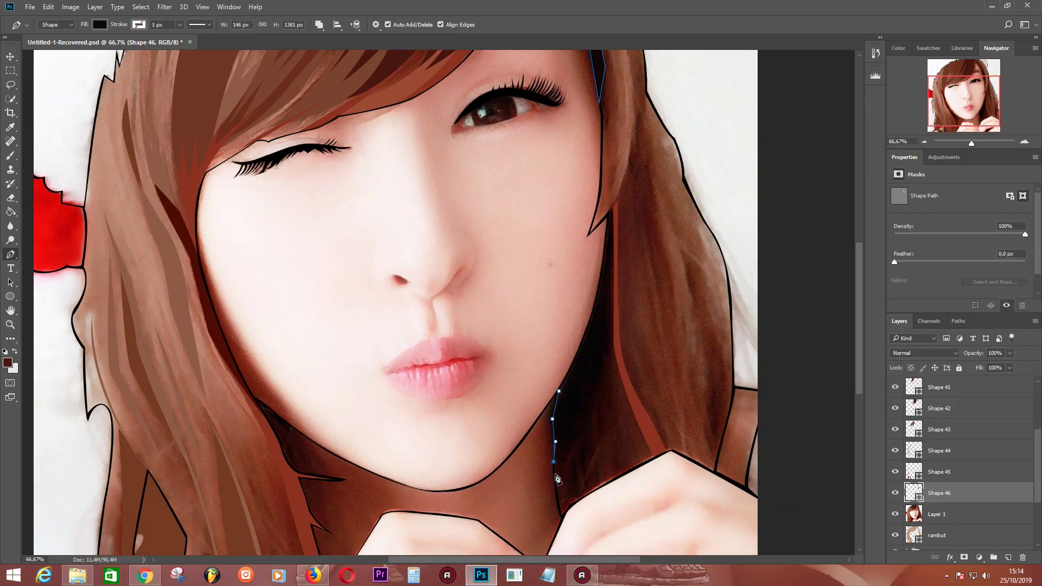
left_click_drag(604, 372, 610, 319)
left_click(616, 209)
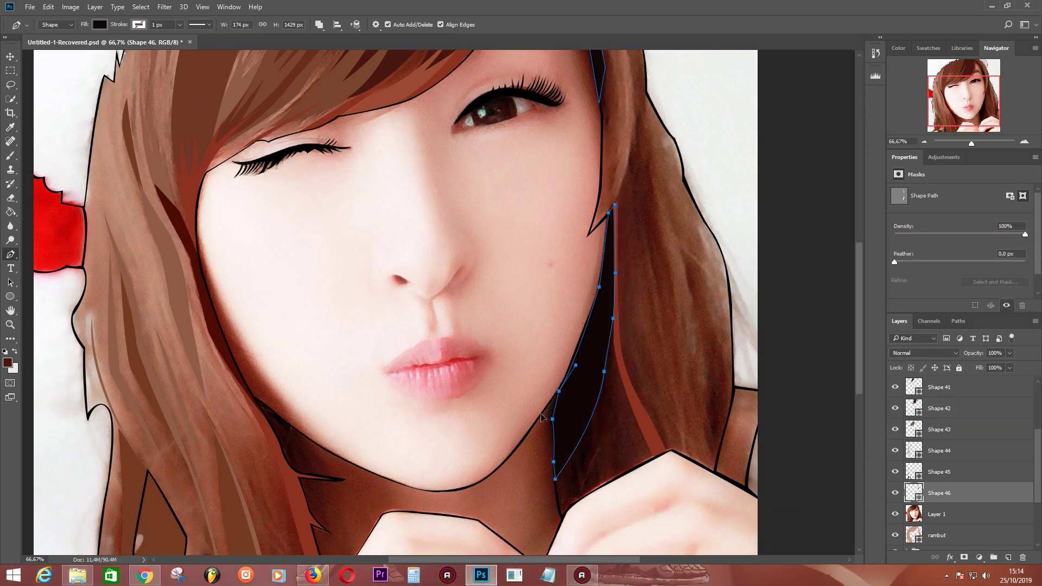
left_click(937, 514)
scroll(380, 323, "down", 3)
key("alt+bracketright")
Extend Shape 41 with three more points down the right hair edge.
mouse_move(704, 168)
left_mouse_down()
mouse_move(633, 367)
mouse_move(569, 379)
left_mouse_up()
left_click_drag(643, 387, 675, 451)
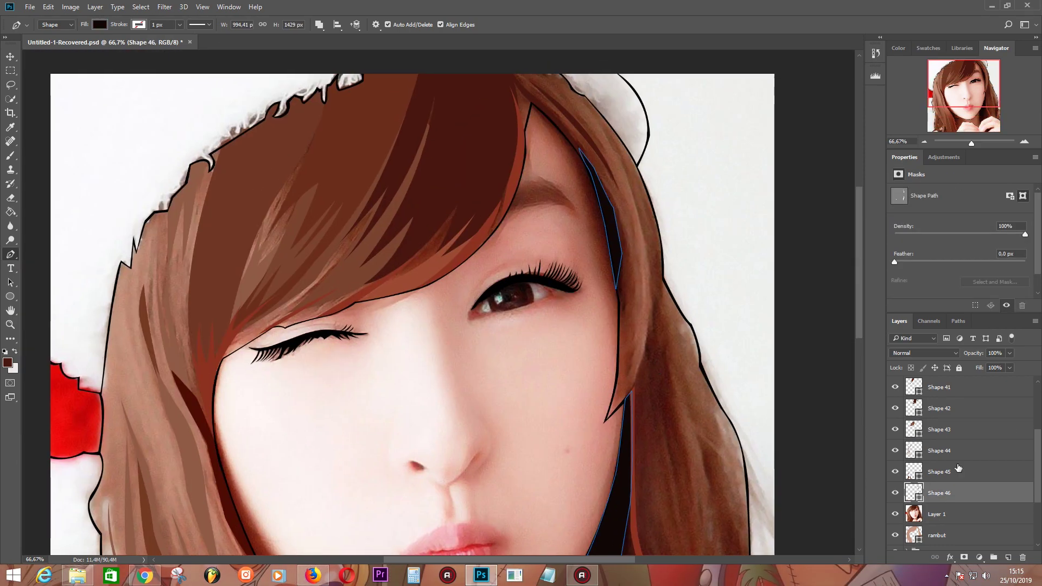
left_click(949, 427)
key("alt+bracketright")
key("alt+bracketright")
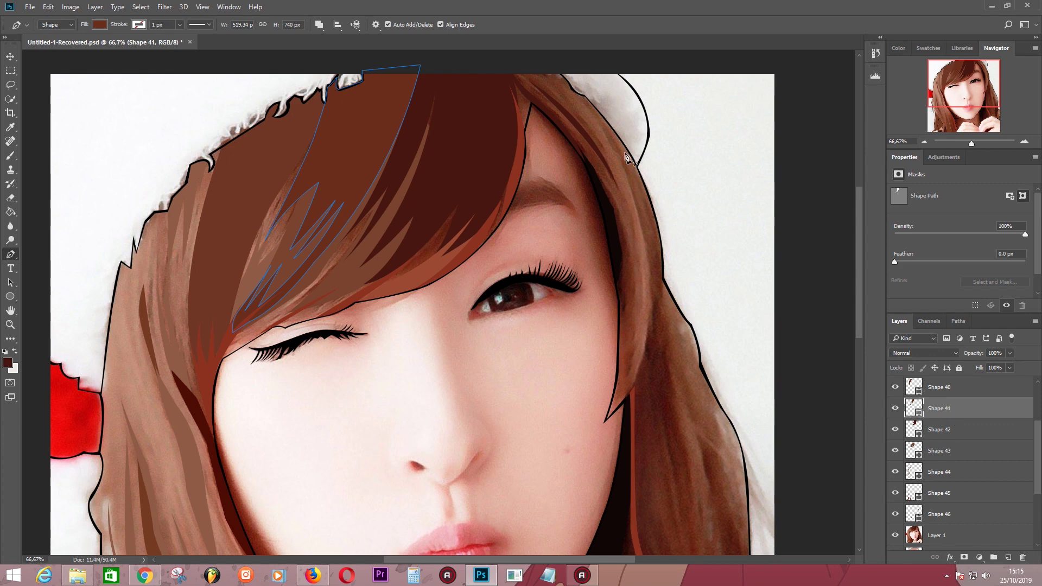
left_click(607, 181)
left_click(621, 222)
left_click(634, 316)
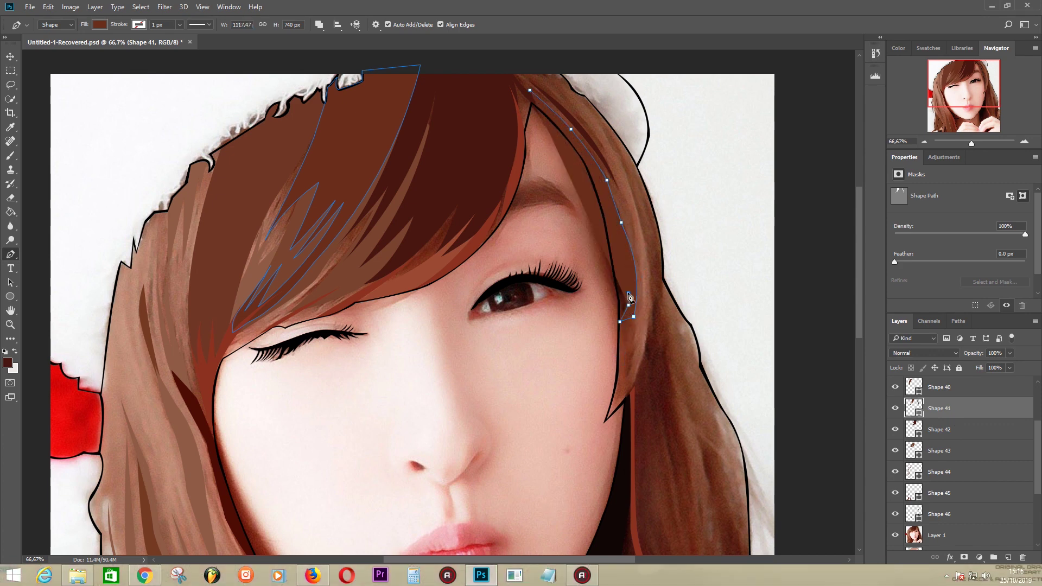
key("Return")
key("alt+bracketleft")
key("alt+bracketleft")
key("alt+bracketleft")
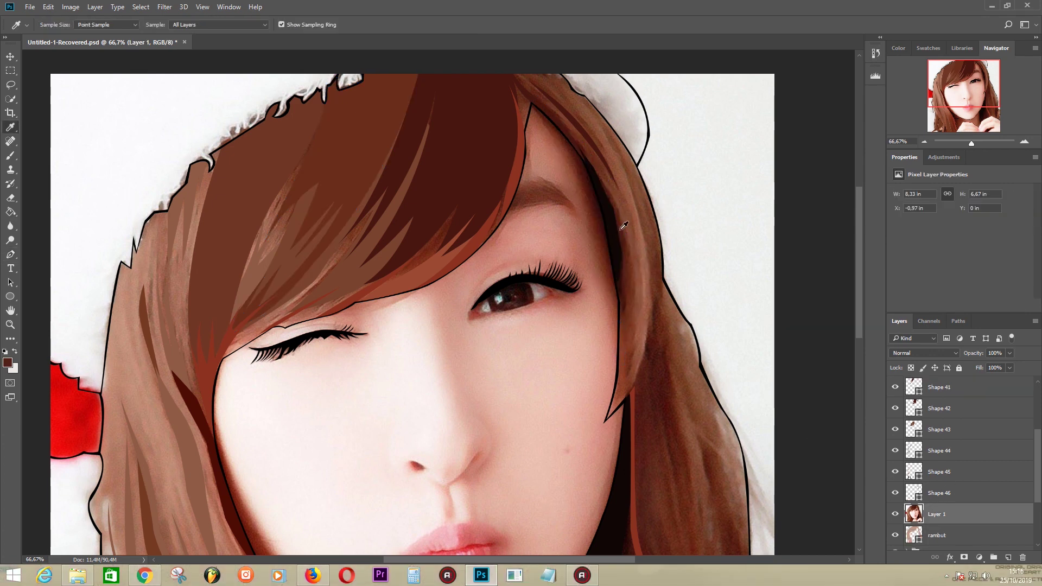
Draw Shape 47 as a curved strand along the right hair edge.
left_click(595, 168)
left_click(622, 223)
left_click(617, 252)
left_click(615, 284)
left_click(622, 317)
left_click_drag(633, 325, 590, 138)
key("Return")
left_click(529, 475)
Draw Shape 48 by the chin and Shape 49 beside the right eye.
left_click(535, 513)
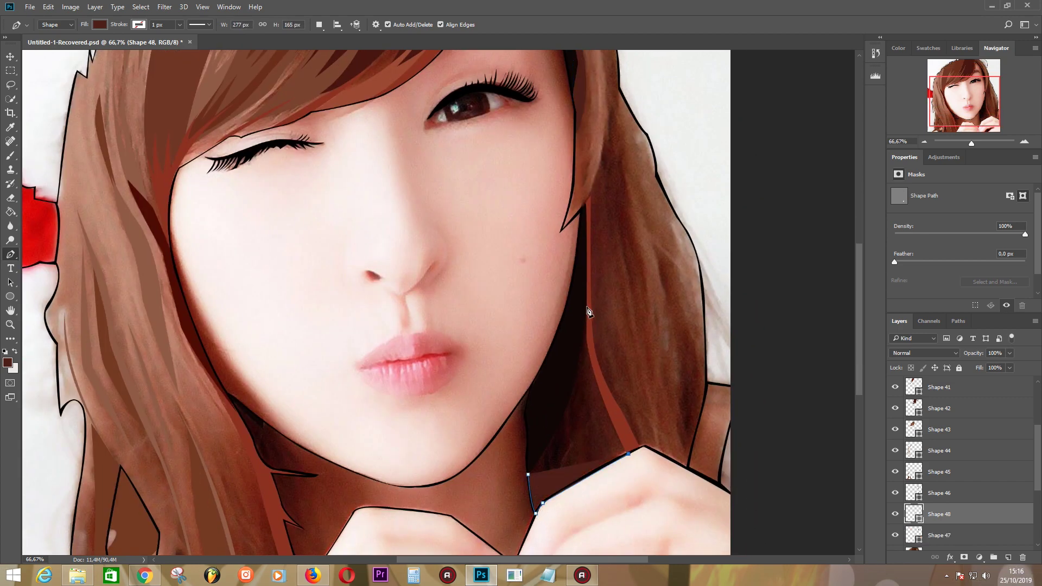
left_click(628, 453)
left_click(588, 304)
scroll(754, 430, "up", 5)
key("alt+bracketleft")
key("i")
key("p")
left_click(585, 410)
left_click_drag(581, 224, 594, 274)
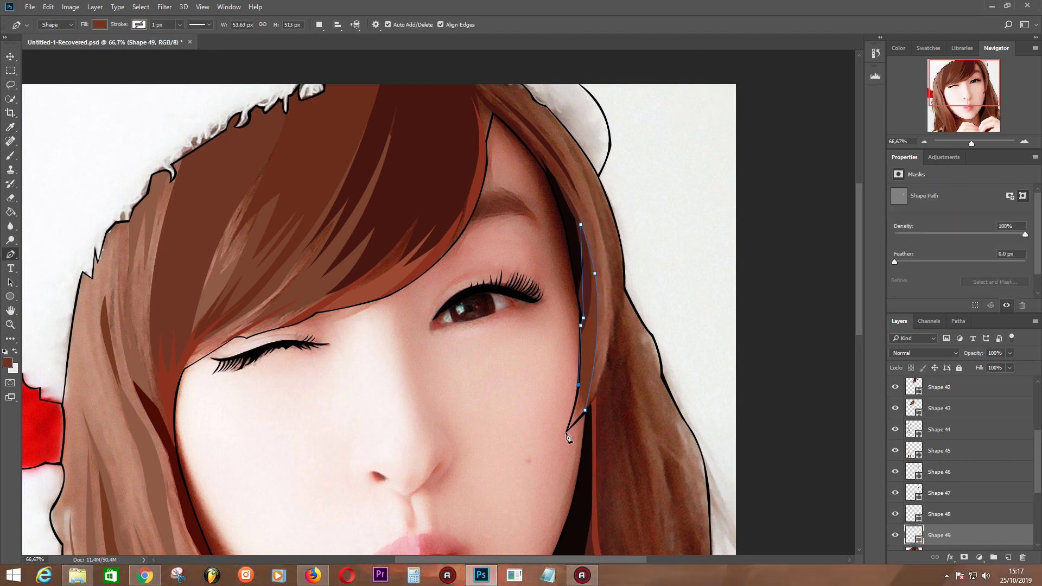
key("Return")
Draw Shape 50 along the right hair edge with its Fill at 35%.
left_click_drag(629, 363, 577, 267)
left_click(535, 313)
left_click(543, 300)
left_click(552, 268)
left_click(560, 206)
left_click(557, 171)
key("shift+3")
key("shift+5")
left_click(582, 298)
left_click(603, 419)
left_click(579, 330)
mouse_move(588, 406)
left_mouse_down()
mouse_move(595, 432)
mouse_move(578, 454)
left_mouse_up()
Hide the reference photo, zoom out to 50%, and open the rambut layer's fill options for a brown gradient.
scroll(568, 367, "down", 2)
left_click(895, 493)
key("ctrl+minus")
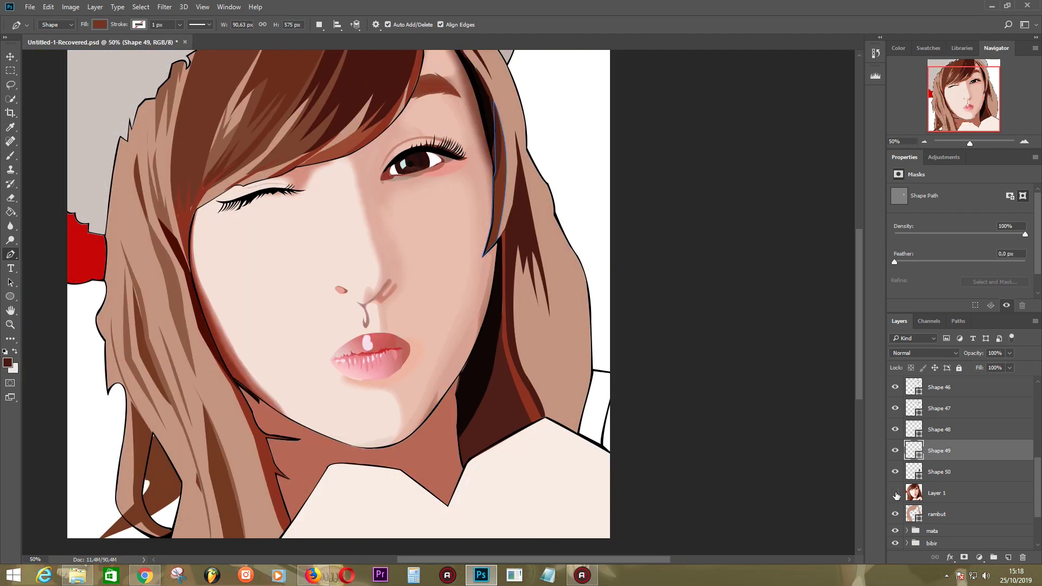
left_click(937, 514)
left_click(99, 25)
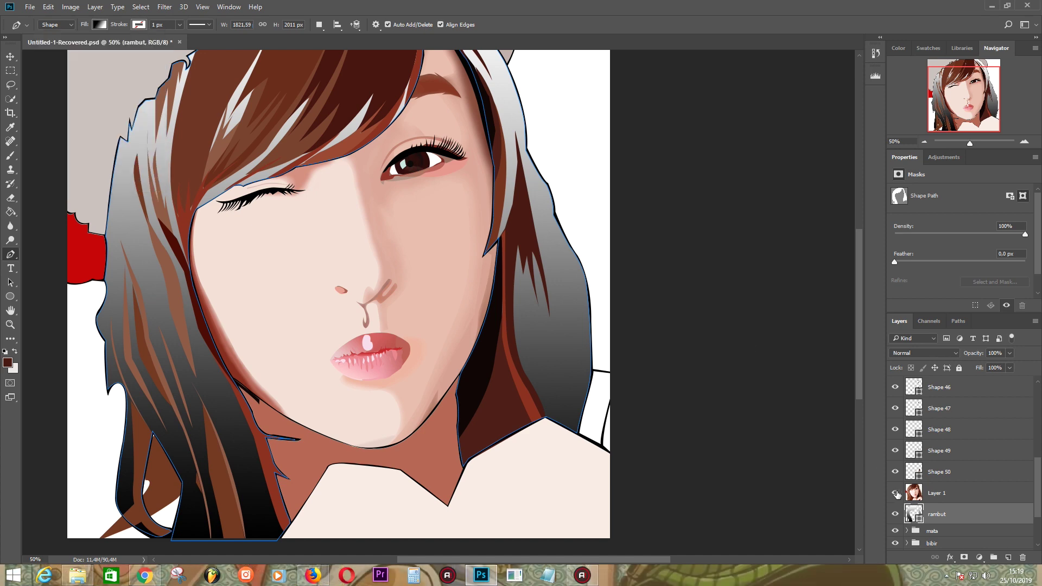
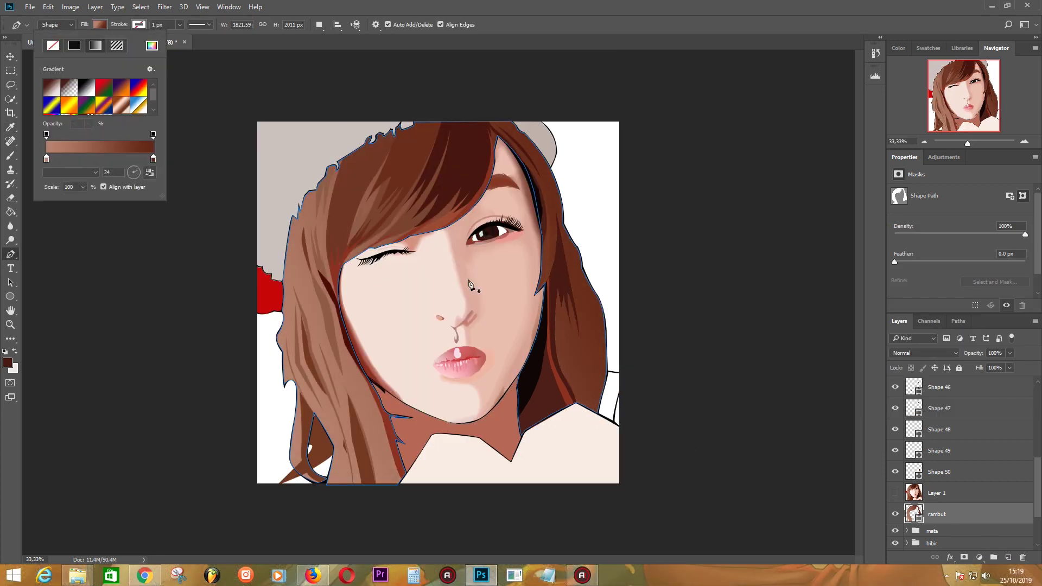
With the reference photo shown, trace Shape 51 and Shape 52 along the right hair strand.
left_click(895, 493)
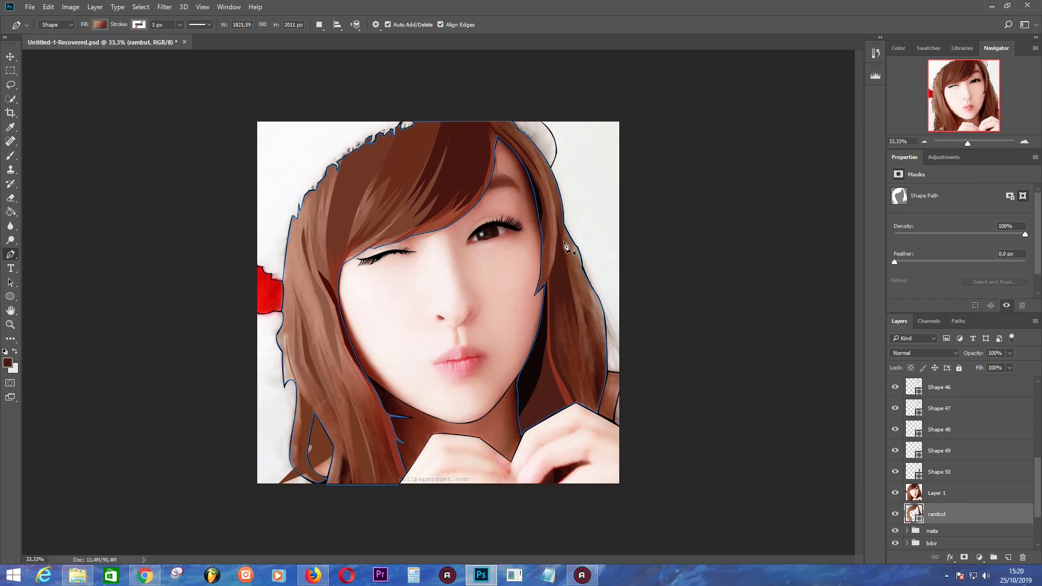
left_click(598, 408)
key("ctrl+plus")
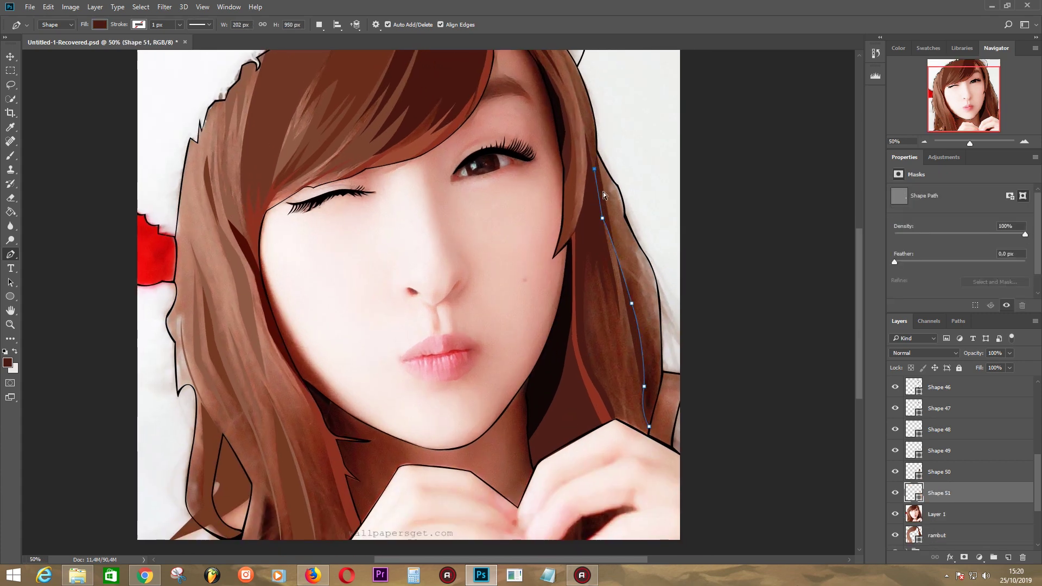
left_click_drag(655, 347, 663, 401)
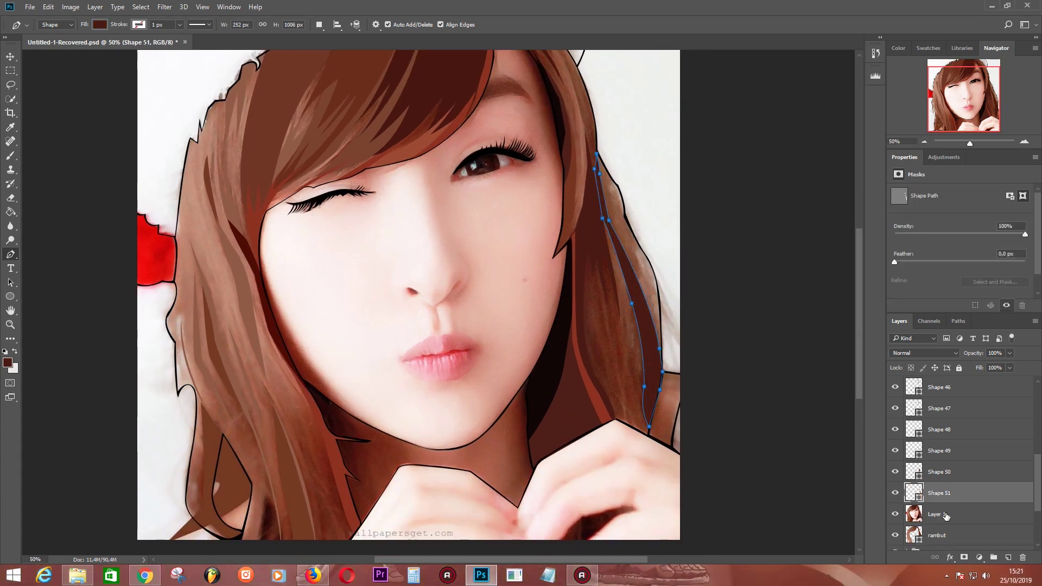
left_click(554, 153)
scroll(607, 278, "up", 5)
left_click(643, 400)
left_click(666, 453)
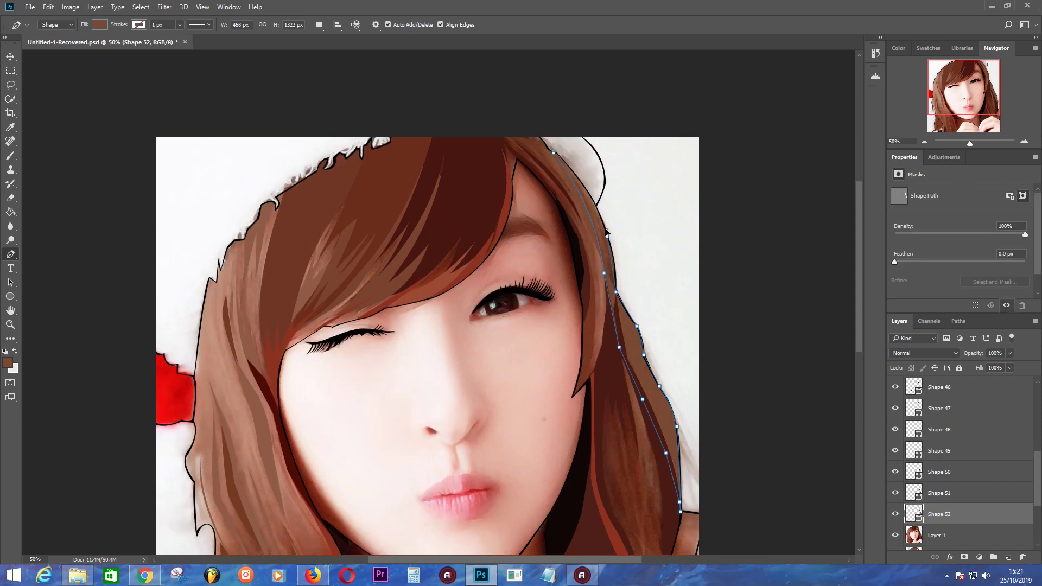
Hide the reference photo and bring up the rambut hair shape's gradient fill settings.
key("ctrl+minus")
left_click(936, 535)
left_click(896, 535)
left_click(936, 549)
left_click(100, 24)
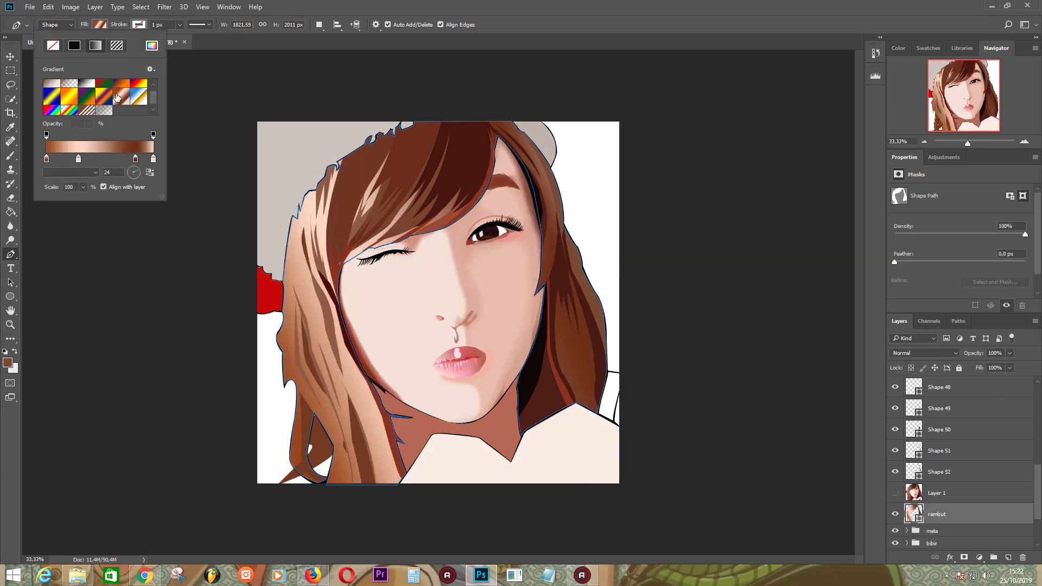
Try a gradient preset, then give the left and middle stops browns sampled from the hair.
left_click(69, 105)
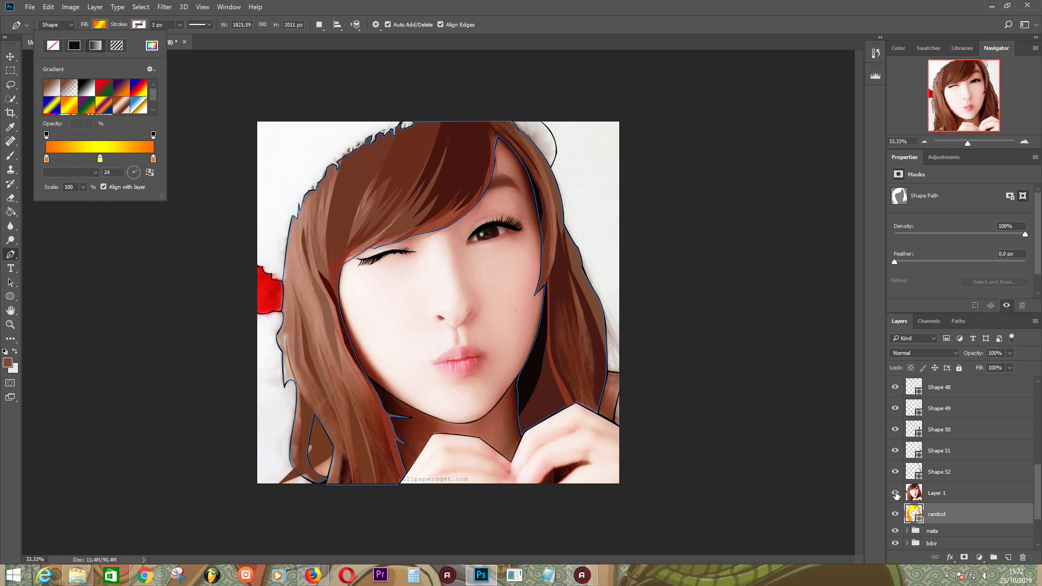
left_click(100, 25)
double_click(46, 159)
left_click(997, 256)
double_click(100, 161)
left_click(571, 334)
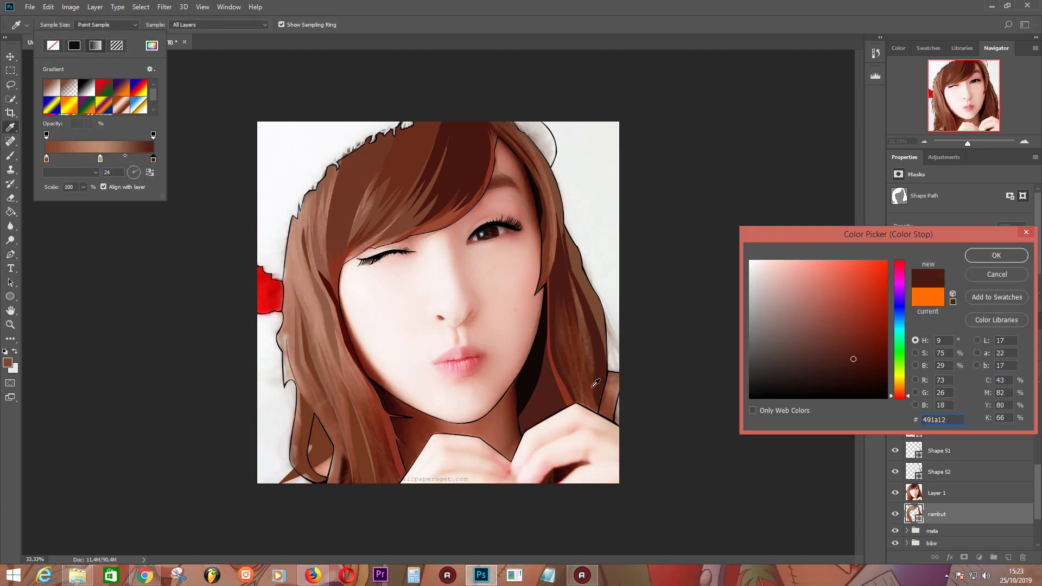
left_click(996, 255)
Hide the photo, rotate the hair gradient, switch it to radial and rearrange its stops.
left_click(895, 492)
left_click_drag(136, 174, 134, 171)
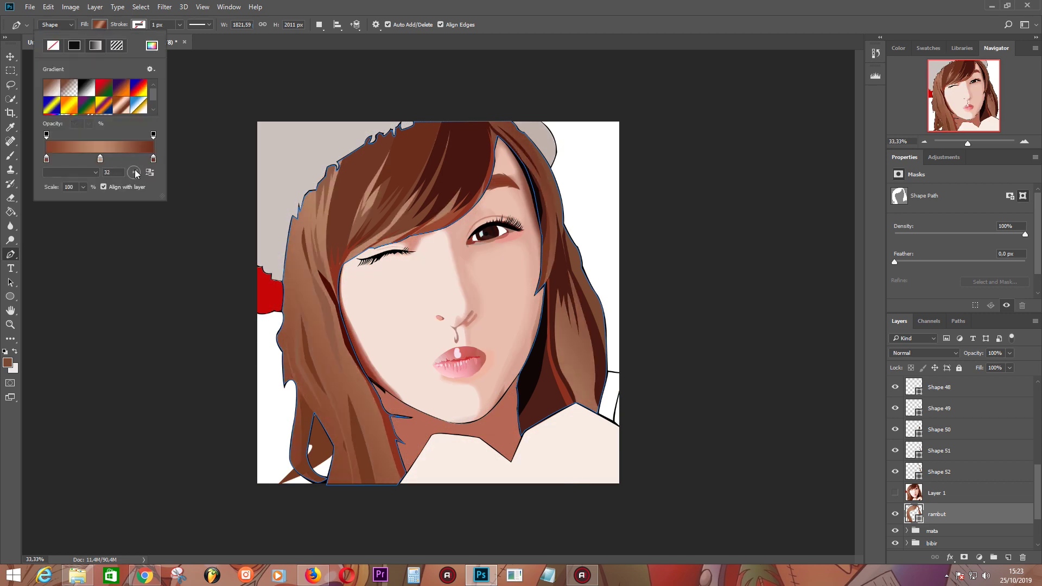
left_click(70, 172)
mouse_move(133, 172)
left_mouse_down()
mouse_move(96, 159)
mouse_move(116, 159)
mouse_move(147, 275)
mouse_move(142, 160)
mouse_move(102, 159)
mouse_move(132, 159)
left_mouse_up()
mouse_move(46, 159)
left_mouse_down()
mouse_move(104, 159)
mouse_move(131, 173)
left_mouse_up()
Add a new gradient stop coloured with a dark brown sampled from the canvas.
left_click(109, 159)
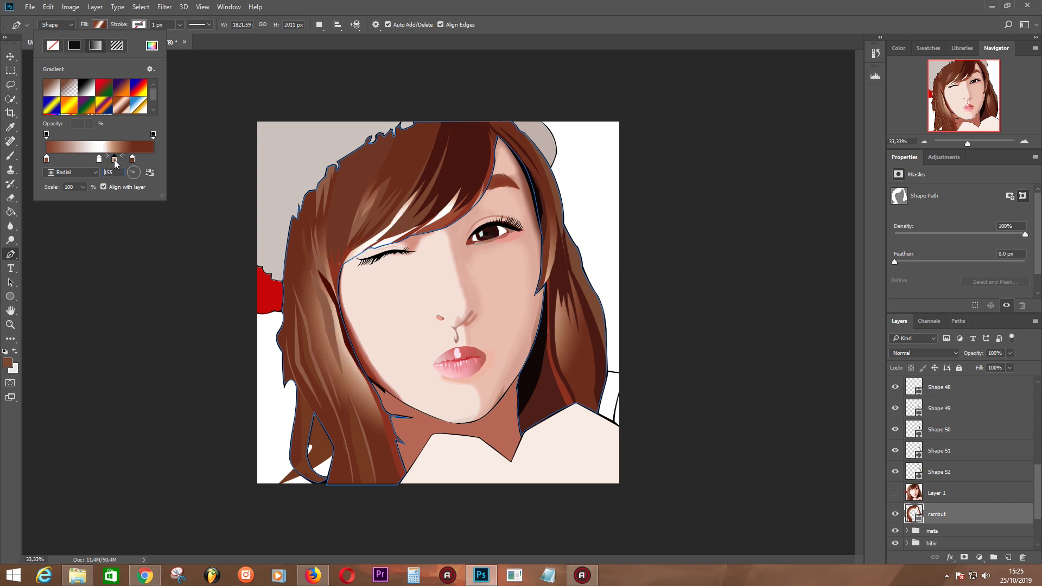
double_click(110, 159)
left_click(387, 238)
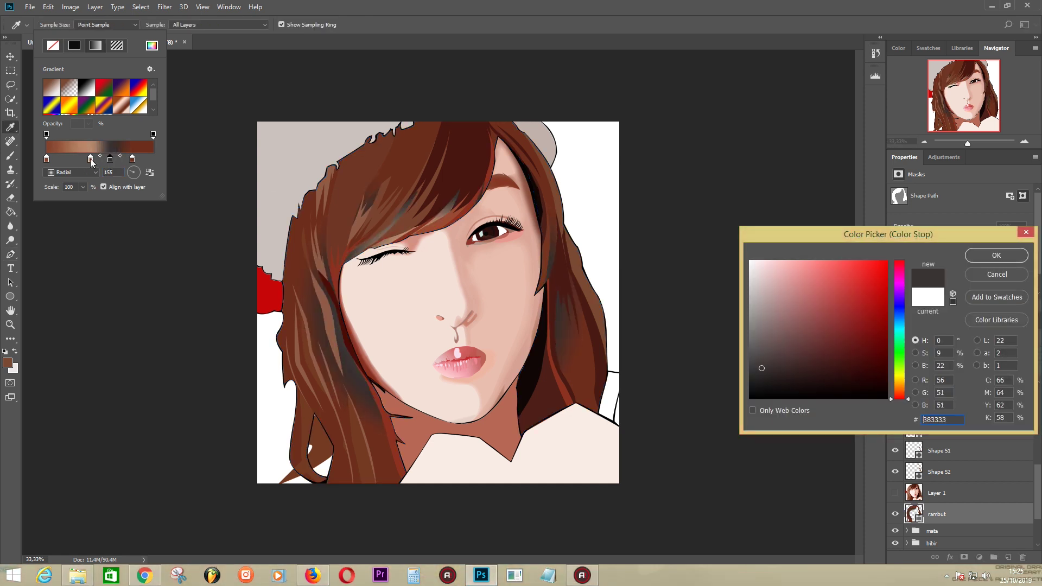
left_click(352, 304)
key("Return")
Try reflected style, apply a brown-to-light preset, then switch to linear at 90°.
left_click(70, 173)
left_click(65, 210)
left_click_drag(133, 170, 135, 172)
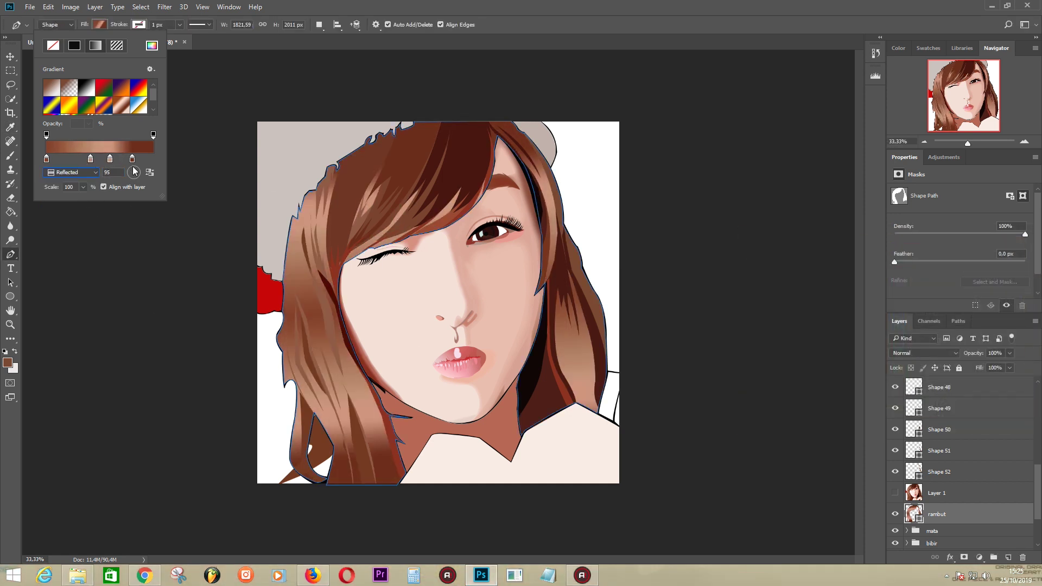
left_click(127, 112)
left_click(47, 93)
Recolour gradient stops with a lighter skin tone and a dark brown from the photo's hair.
double_click(153, 159)
left_click(519, 277)
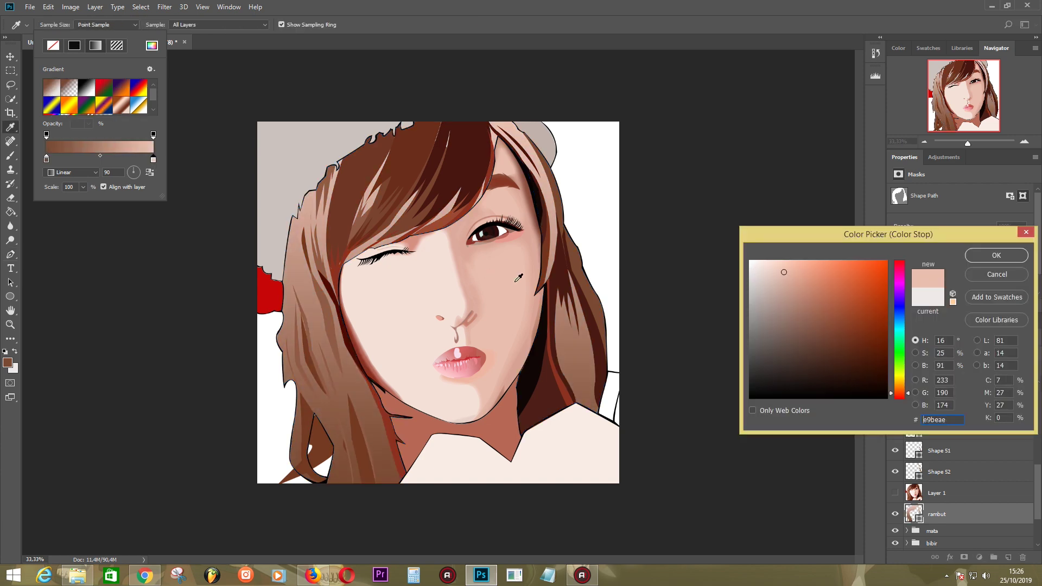
left_click(776, 272)
key("Return")
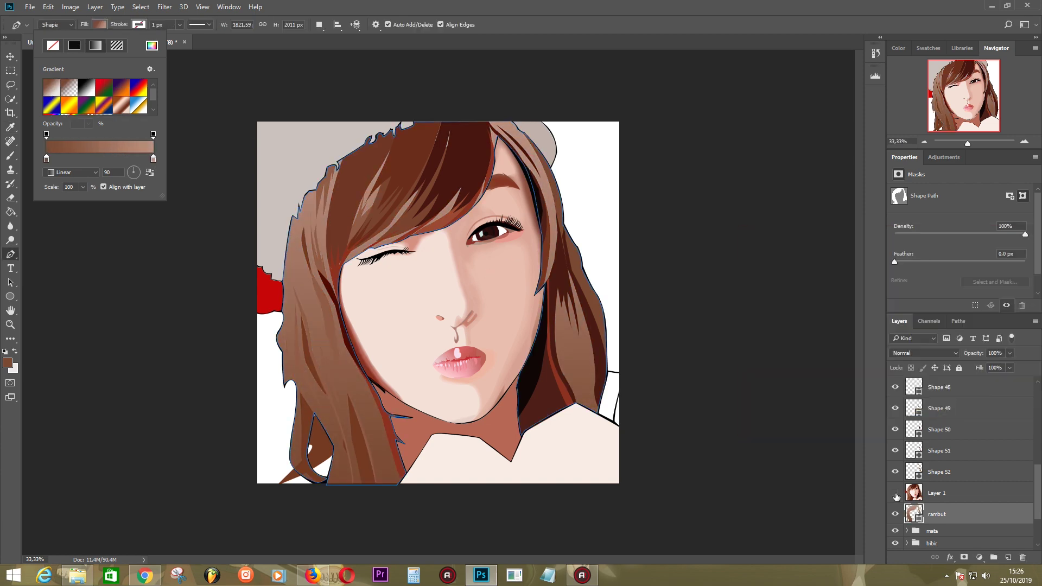
left_click(895, 493)
double_click(153, 159)
left_click(570, 359)
key("Return")
left_click(895, 492)
Set the gradient angle to 10, then -10, and remove the white middle stop.
left_click(99, 24)
left_click_drag(137, 169, 137, 175)
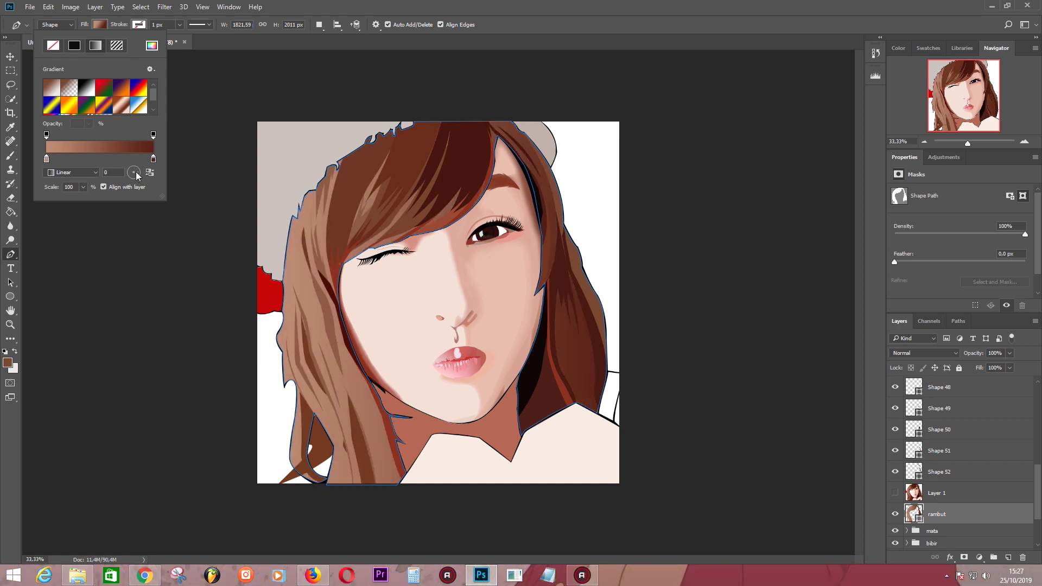
key("BackSpace")
type("10")
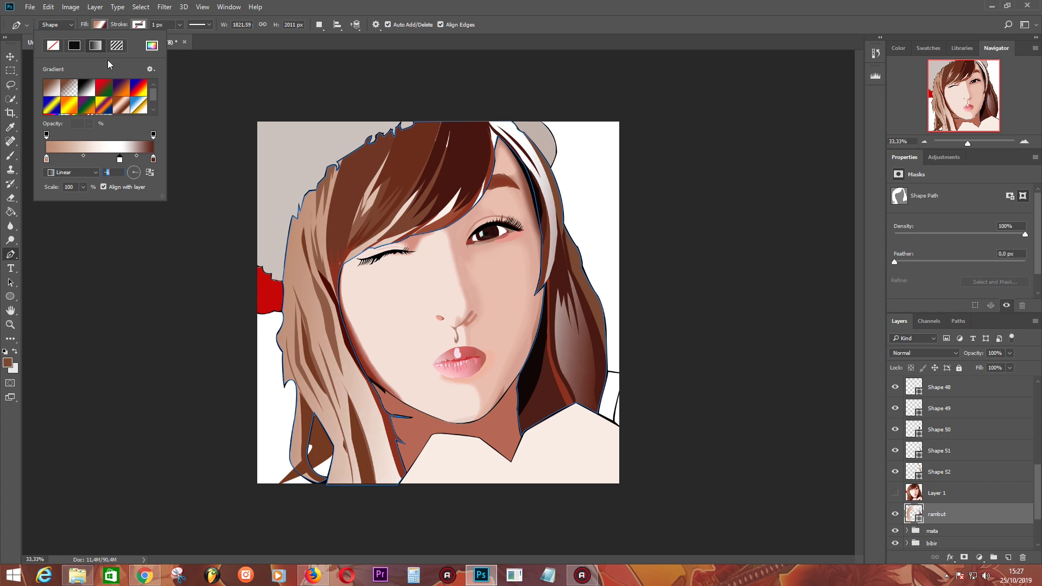
left_click_drag(119, 159, 119, 173)
type("-10")
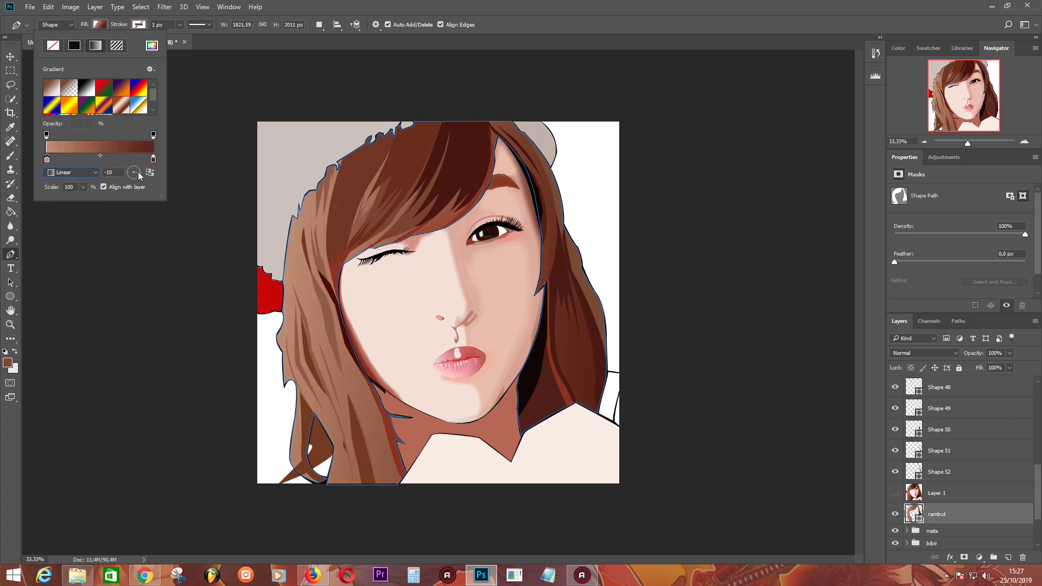
Recolour the left gradient stop with a brown sampled from the hair.
double_click(46, 159)
left_click(564, 279)
key("Return")
double_click(46, 159)
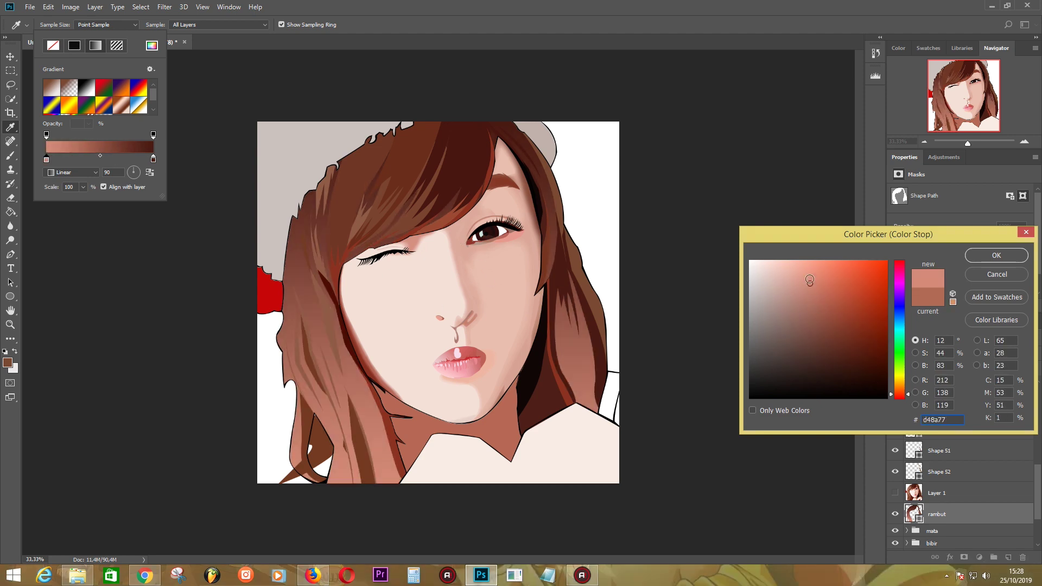
key("Return")
key("Return")
left_click(895, 493)
left_click(99, 25)
double_click(46, 159)
key("Return")
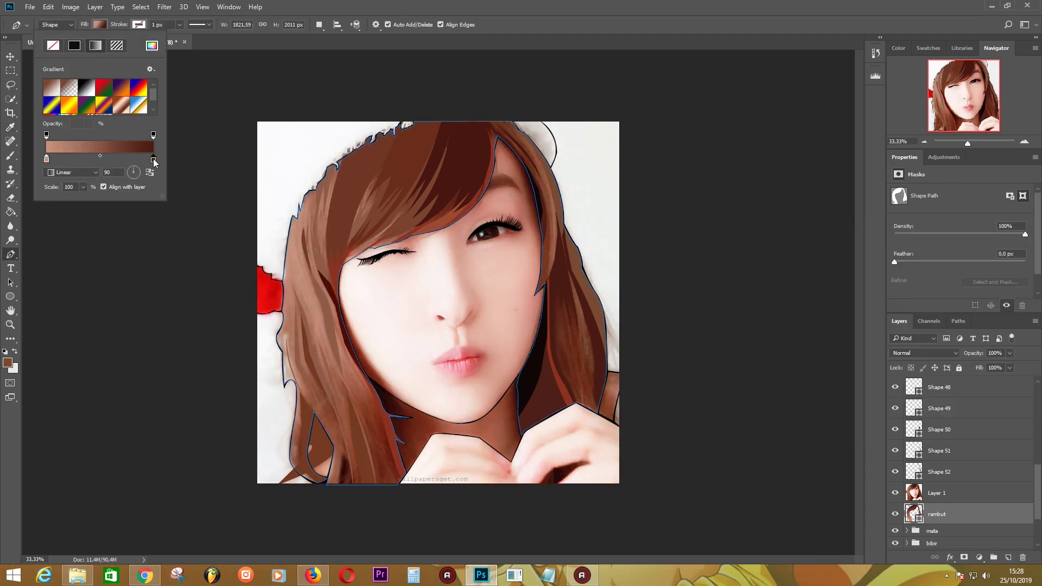
Compare against the reference photo and fine-tune the linear gradient angle to -16°.
left_click(895, 493)
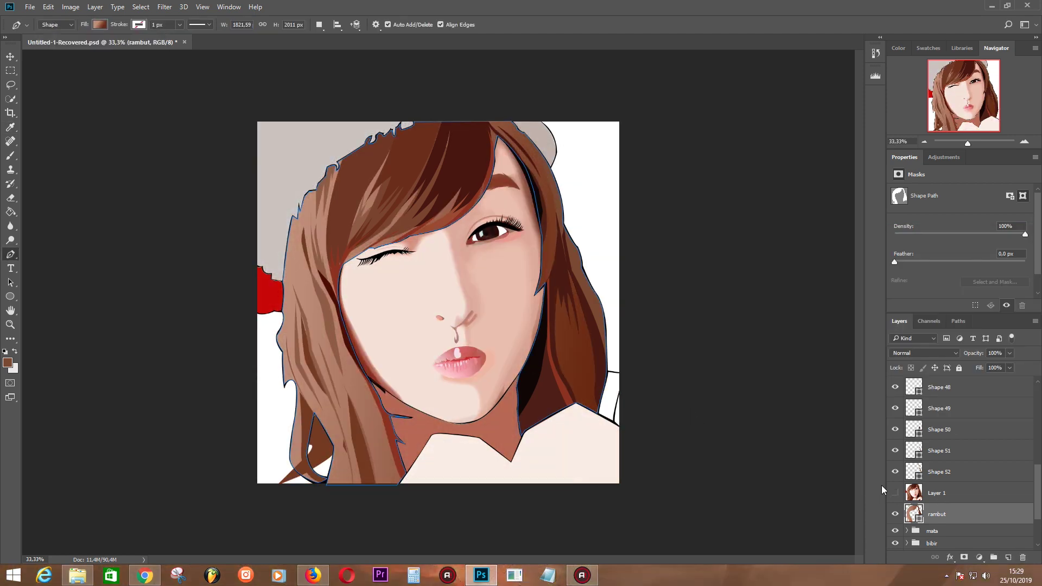
left_click(99, 24)
left_click(98, 27)
left_click(99, 25)
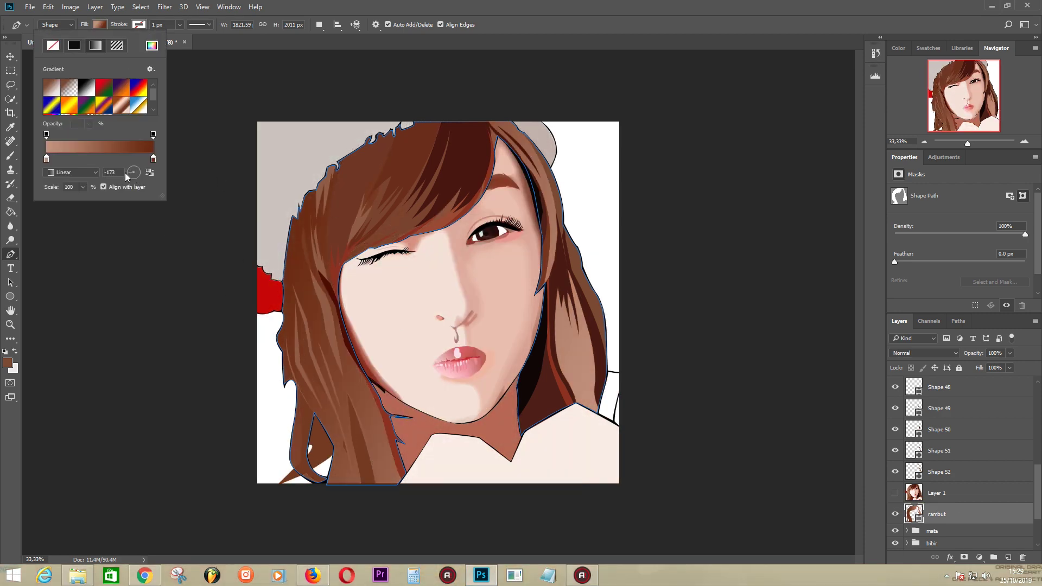
left_click_drag(135, 173, 136, 177)
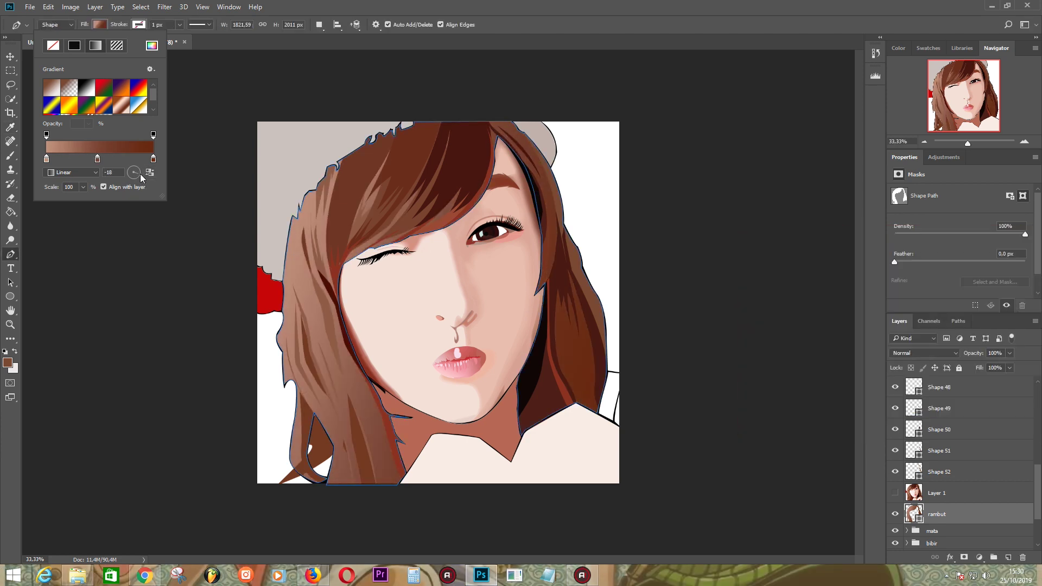
key("Return")
Move the photo layer below the line art and trace Shape 53 along the jaw.
left_click(955, 493)
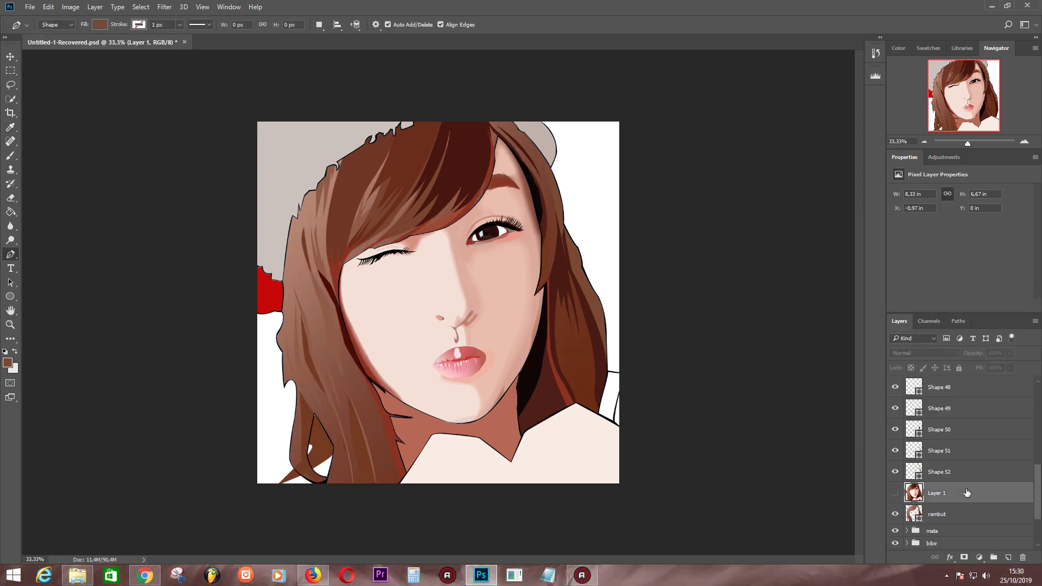
left_click(895, 493)
mouse_move(955, 493)
left_mouse_down()
mouse_move(970, 487)
mouse_move(950, 408)
left_mouse_up()
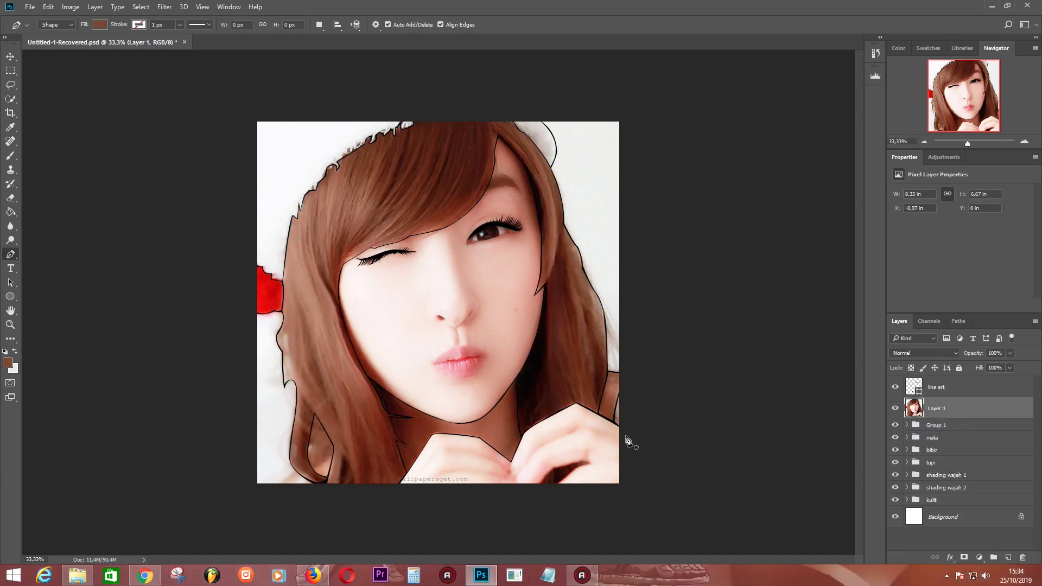
key("ctrl+plus")
scroll(412, 242, "down", 2)
left_click(373, 196)
left_click(420, 232)
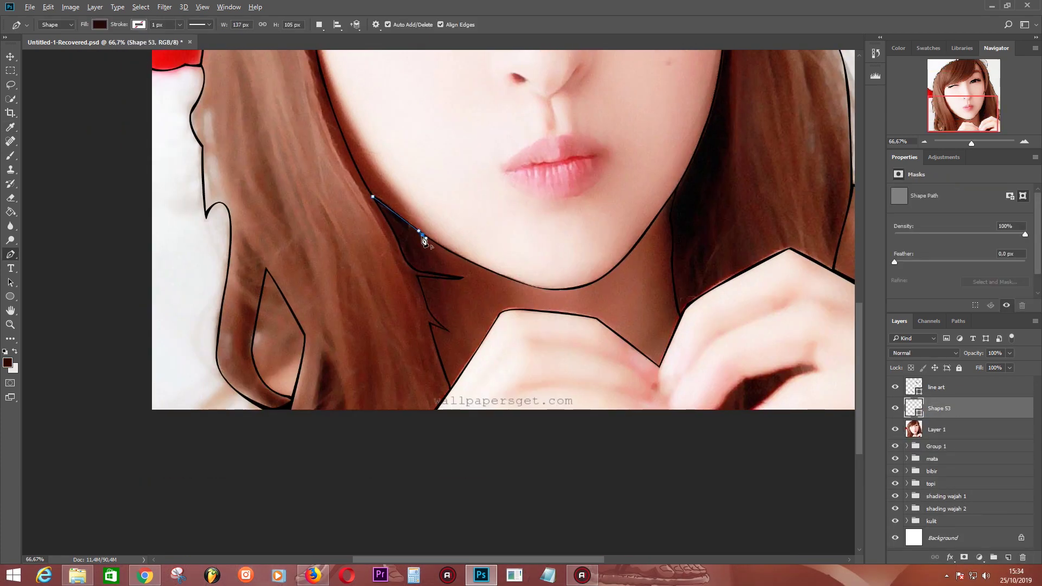
left_click_drag(442, 304, 450, 320)
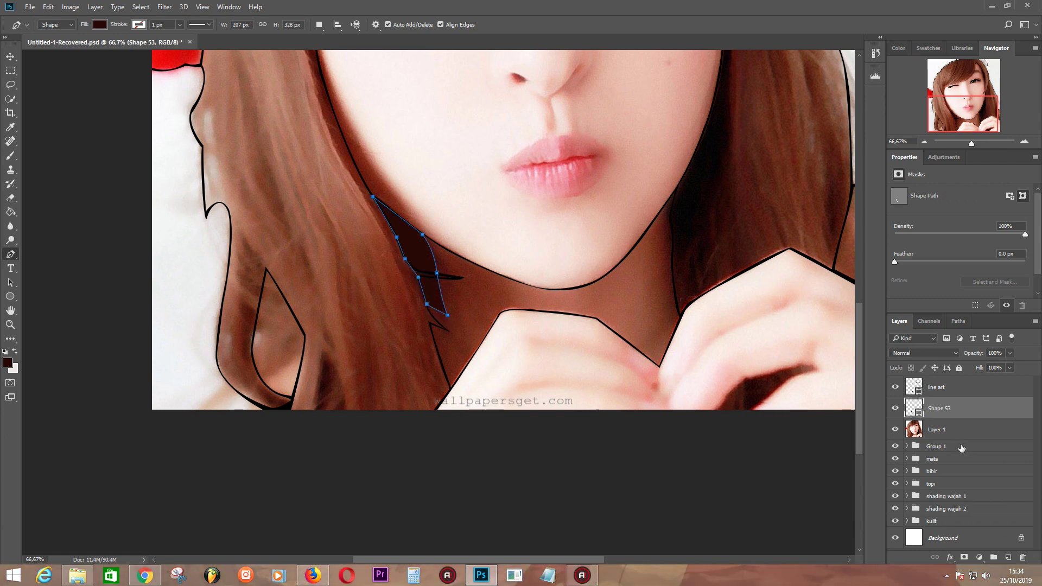
Move the hair group above the shadows and trace Shape 54 down the neck's left side.
left_click_drag(945, 446, 944, 402)
key("i")
key("p")
left_click(425, 236)
left_click_drag(509, 280, 525, 284)
left_click(500, 313)
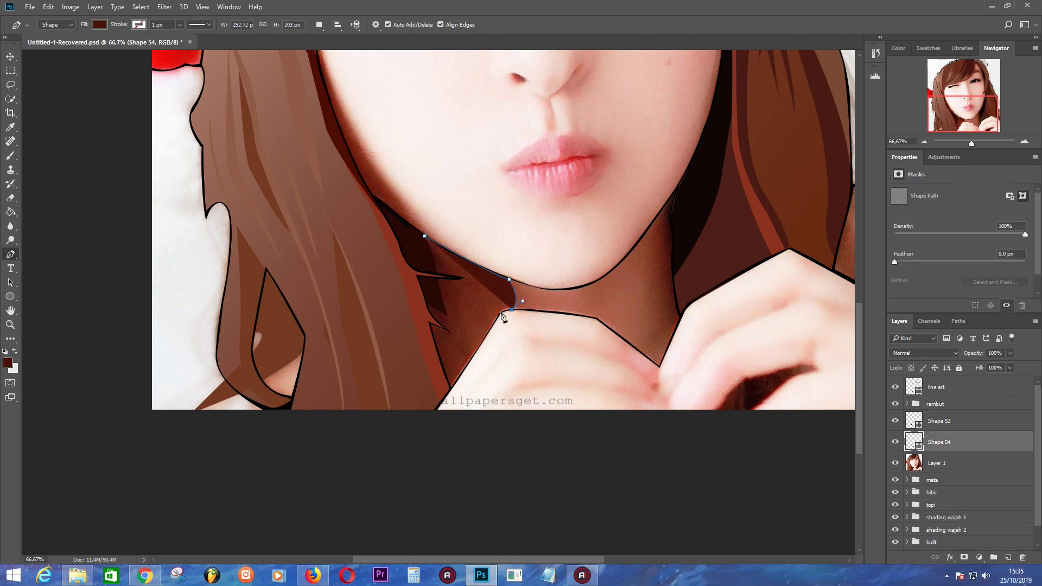
left_click(451, 390)
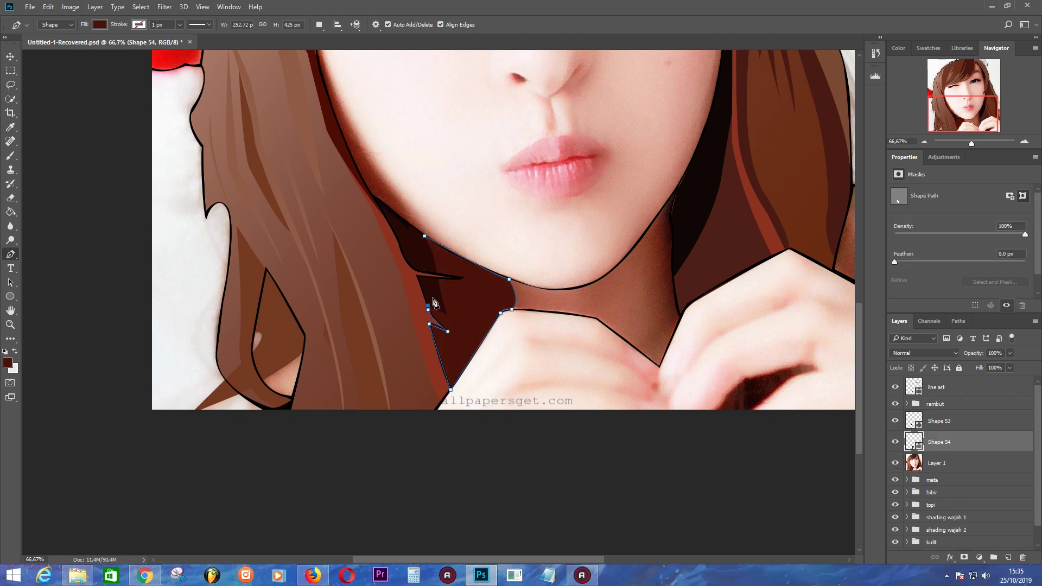
double_click(914, 441)
key("Escape")
left_click(895, 463)
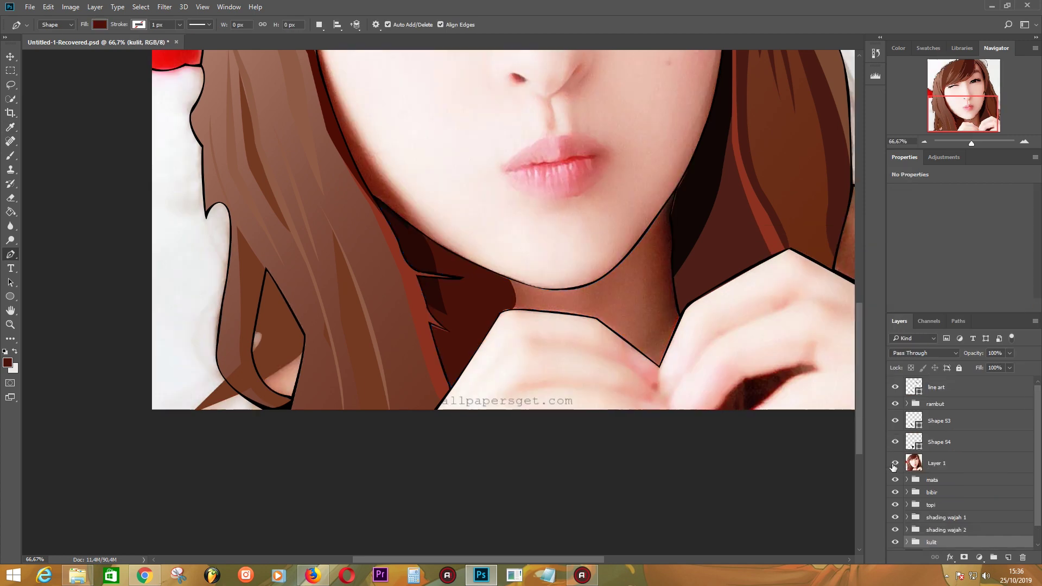
Give the leher neck gradient a new stop colour, an extra stop and a -176° angle.
left_click(907, 542)
left_click(942, 498)
left_click(99, 25)
double_click(153, 159)
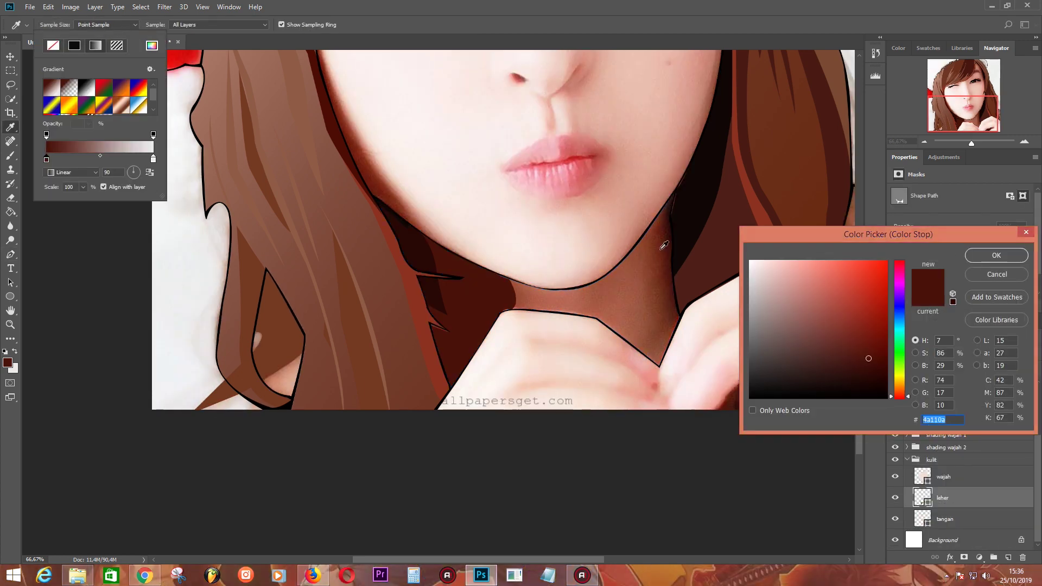
left_click(995, 255)
left_click(55, 159)
left_click_drag(139, 170, 65, 159)
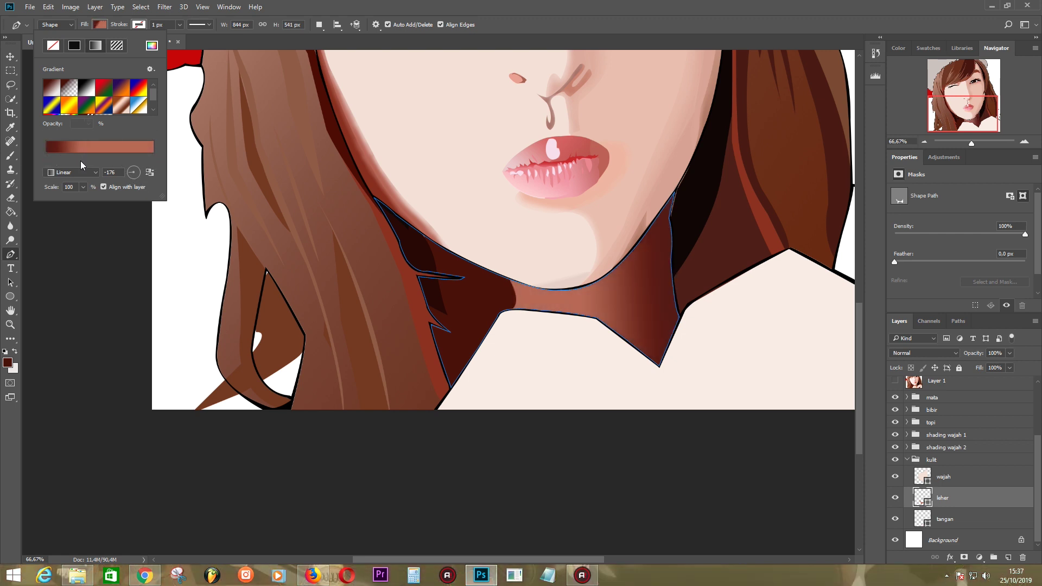
key("Return")
Brush a lighter salmon-brown stroke over the Shape 54 chin shadow, then undo it.
scroll(955, 462, "up", 2)
left_click(939, 442)
right_click(11, 155)
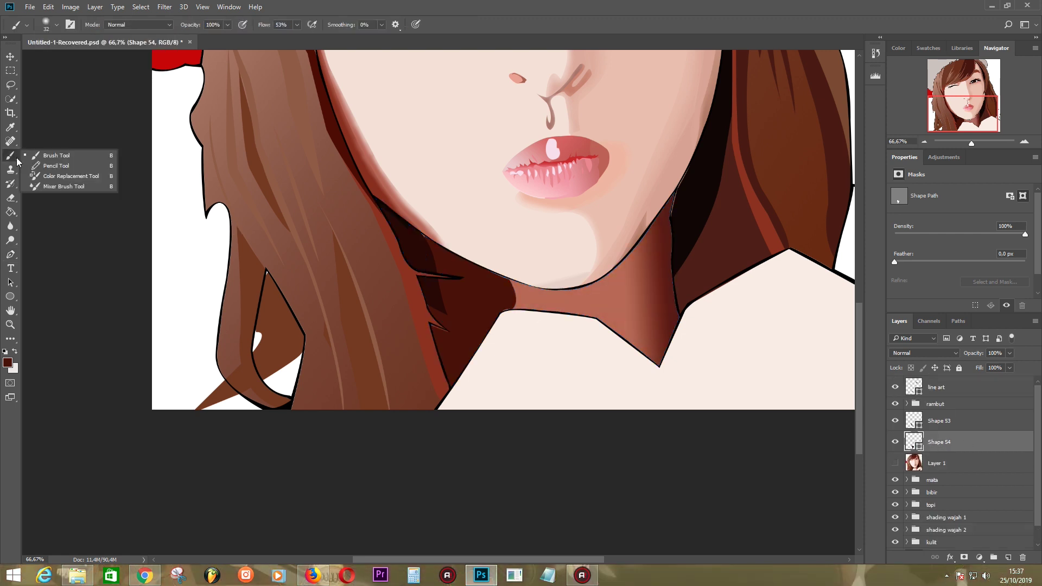
left_click(60, 154)
left_click(515, 304, "alt")
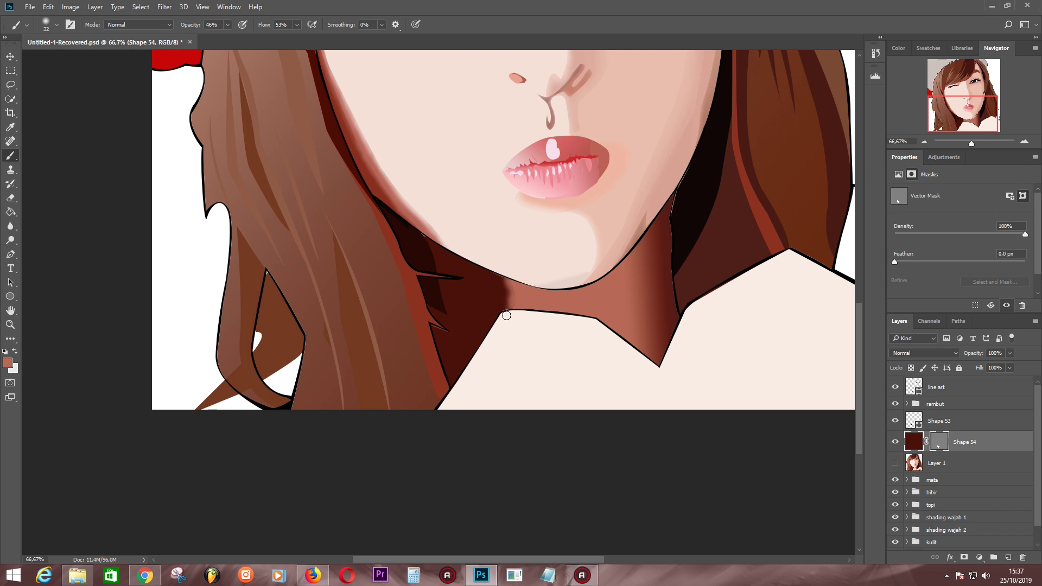
left_click_drag(490, 280, 503, 297)
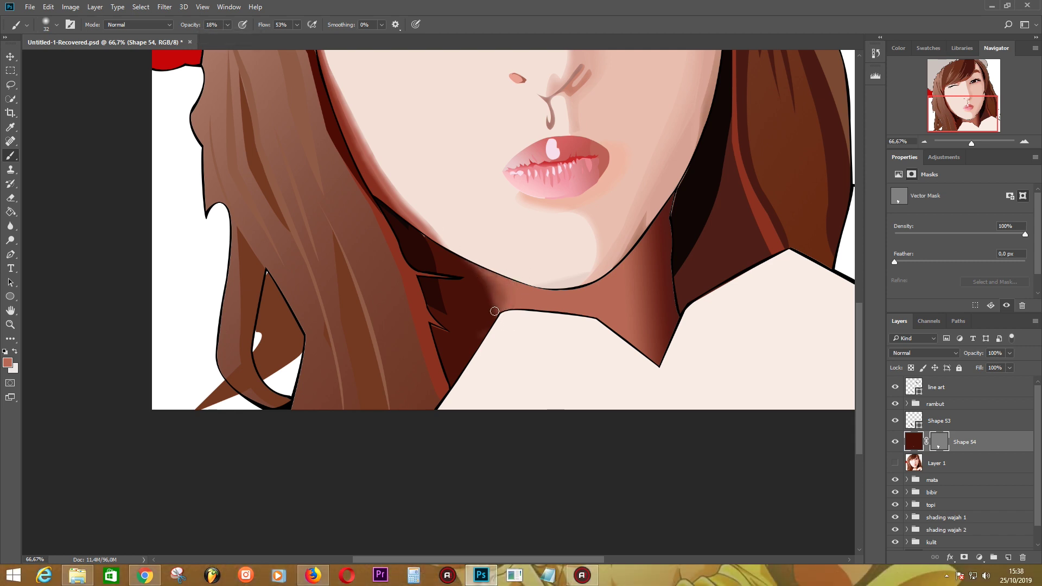
key("ctrl+z")
key("ctrl+z")
key("ctrl+z")
Set the brush to 11% opacity and size 72.
left_click(46, 24)
left_click(70, 24)
key("1")
key("1")
left_click(57, 24)
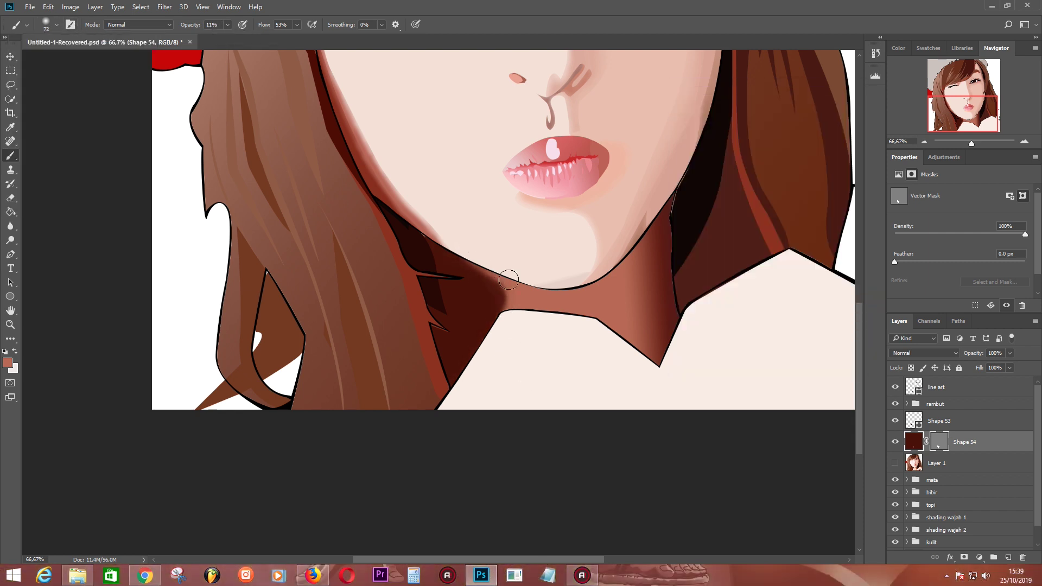
key("ctrl+z")
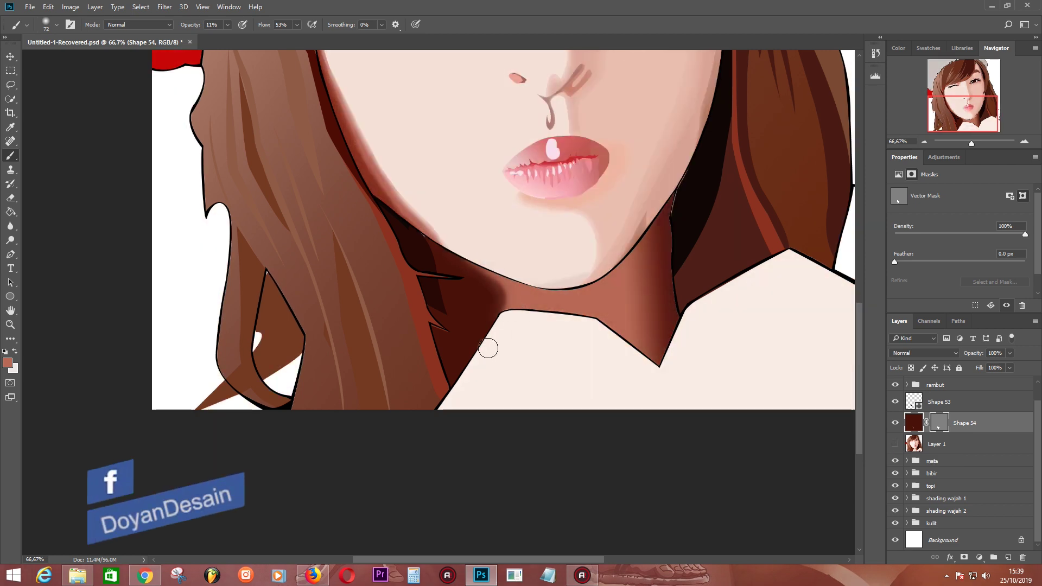
Paint sampled dark red onto Shape 53, then group Shape 53 and Shape 54 as leher.
left_click(965, 402)
left_click(426, 253, "alt")
left_click_drag(440, 278, 448, 320)
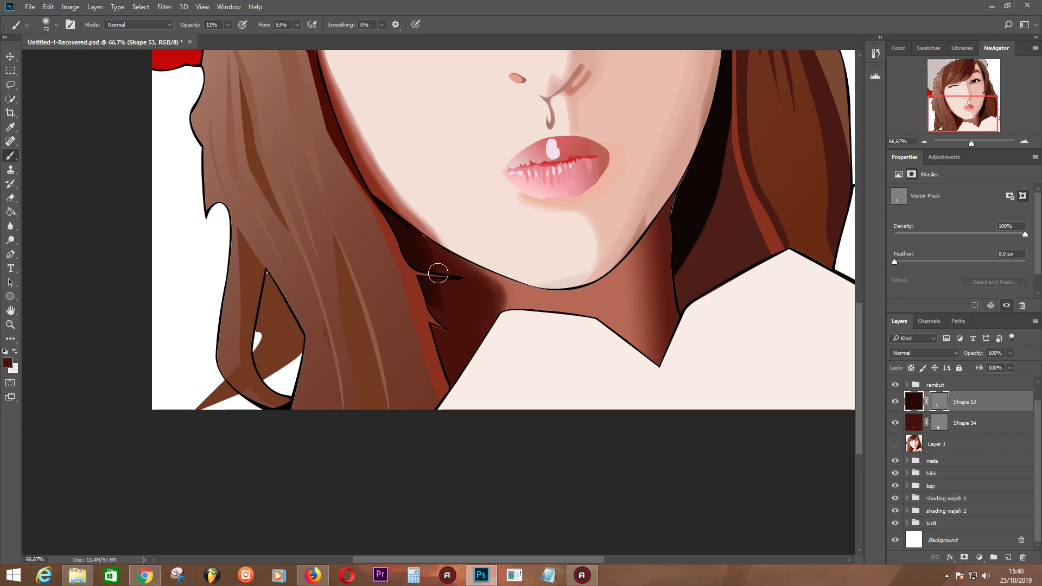
key("ctrl+minus")
key("ctrl+minus")
key("ctrl+minus")
left_click(955, 422, "shift")
key("ctrl+g")
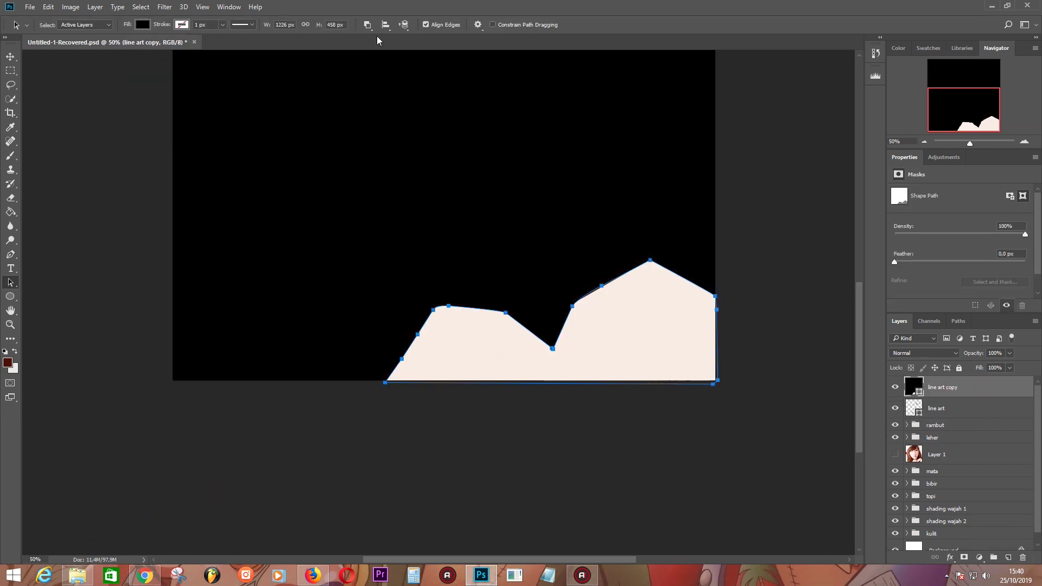
type("tangan")
Confirm the hands' skin fill and trace the first pink knuckle crease shape.
key("Return")
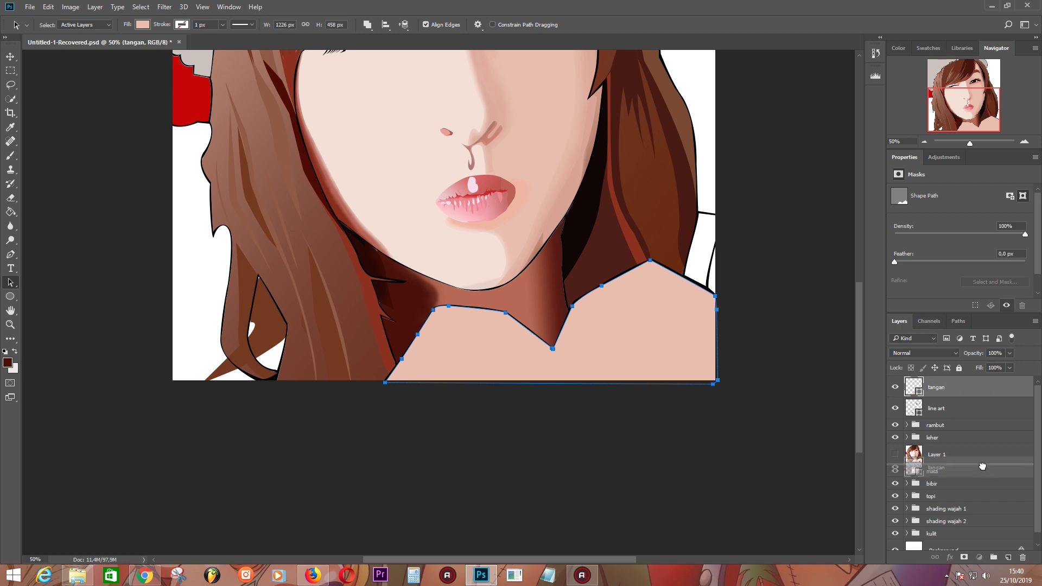
left_click(895, 433)
key("p")
left_click(455, 327)
left_click(490, 330)
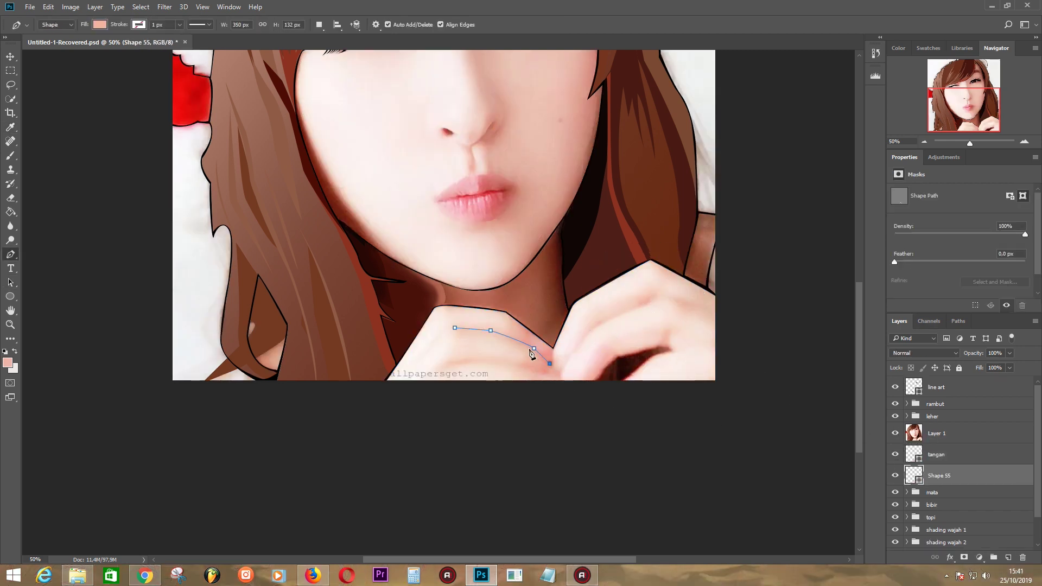
key("ctrl+plus")
left_click(629, 412)
left_click(548, 380)
left_click(476, 369)
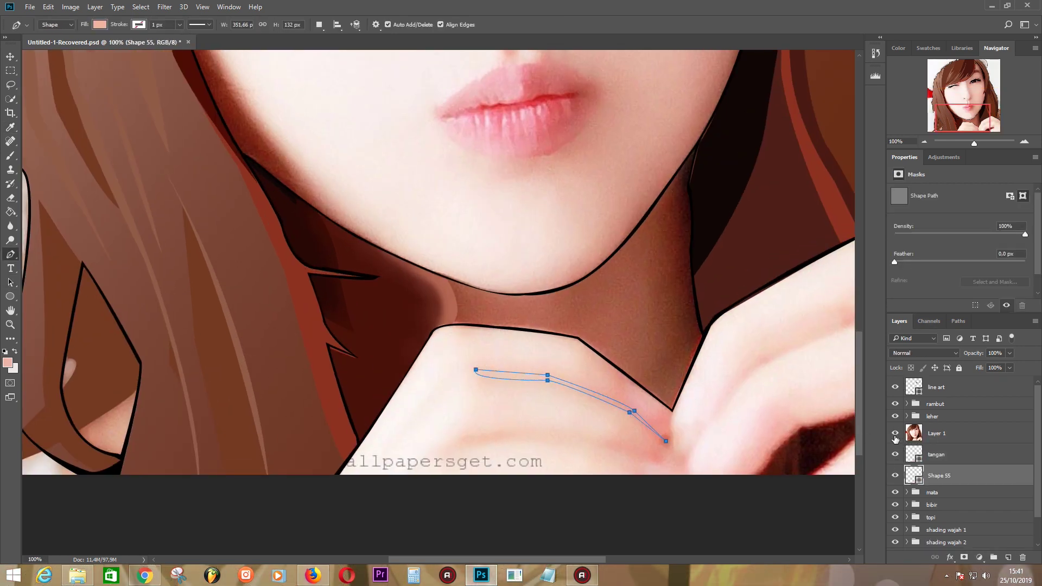
Trace a second curved knuckle crease and a crease across the right hand's knuckles.
left_click(895, 433)
left_click(439, 452)
left_click(469, 435)
left_click_drag(558, 432, 594, 438)
left_click(652, 452)
left_click_drag(653, 452, 669, 462)
left_click(438, 452)
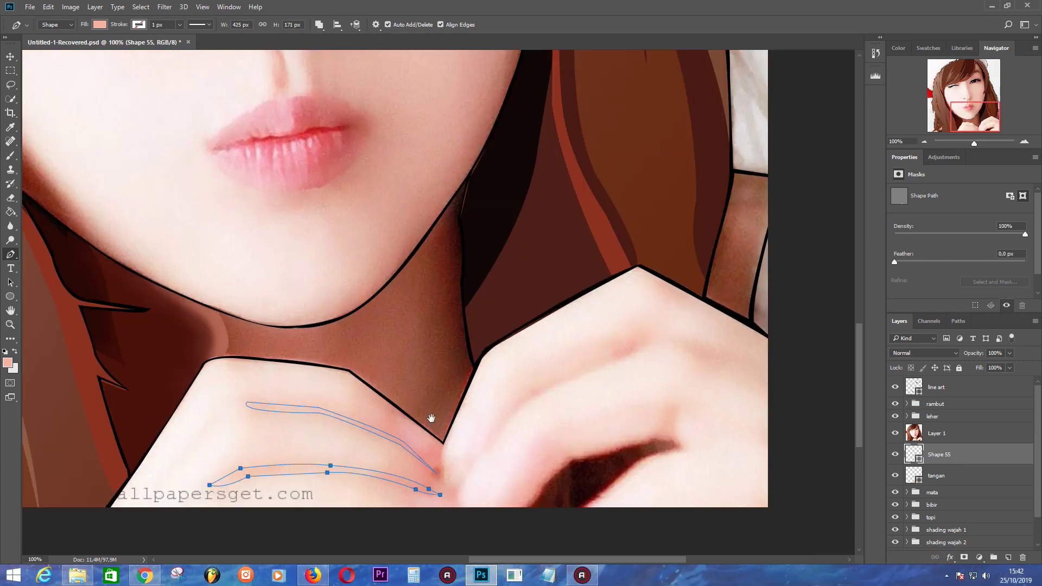
scroll(413, 434, "right", 6)
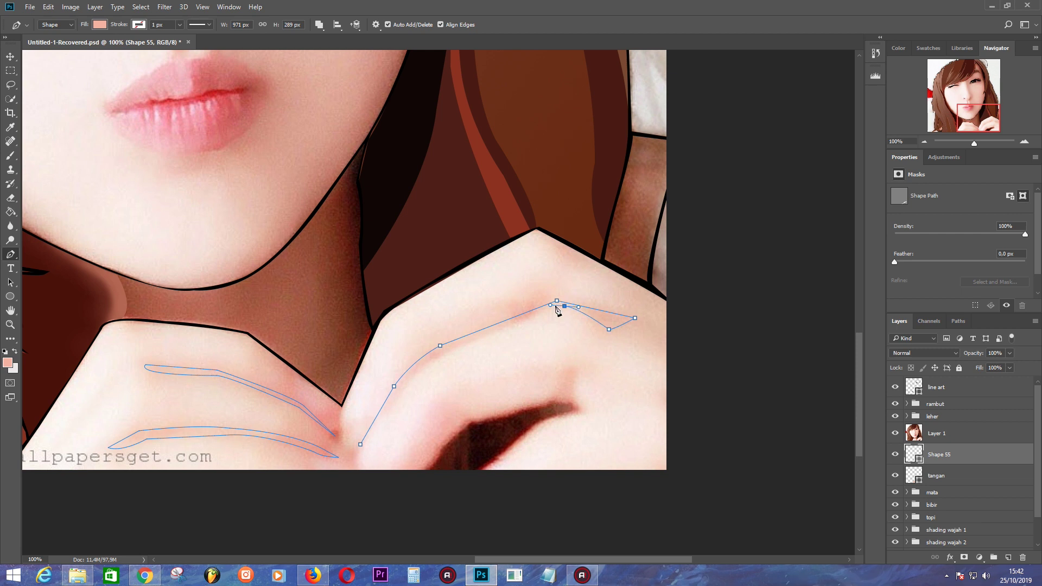
left_click(504, 328)
Draw the dark finger-gap shape above the tangan hand layer.
key("alt+bracketleft")
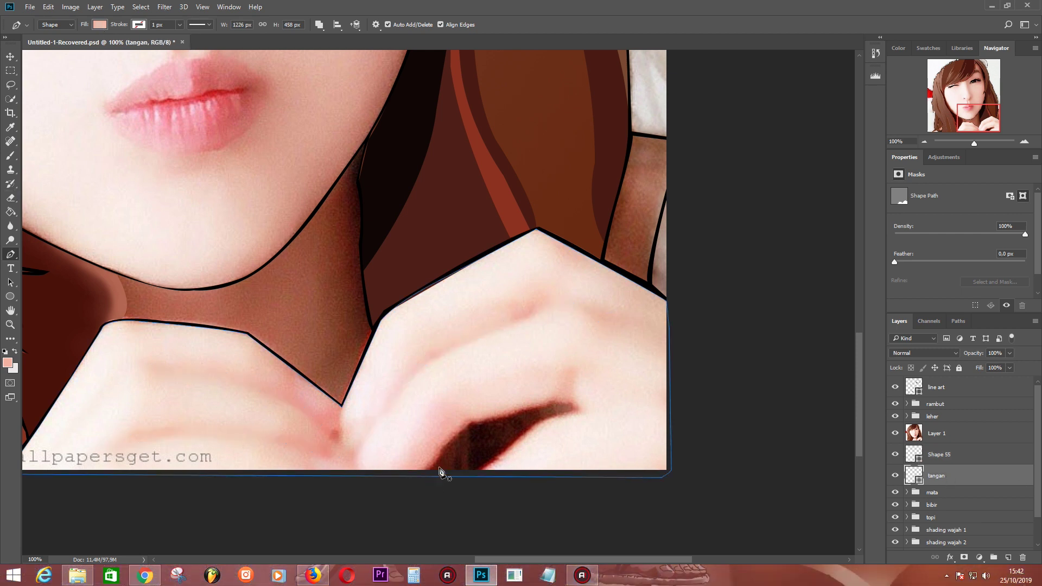
left_click(427, 471)
left_click(470, 423)
left_click(520, 416)
left_click_drag(545, 404, 570, 392)
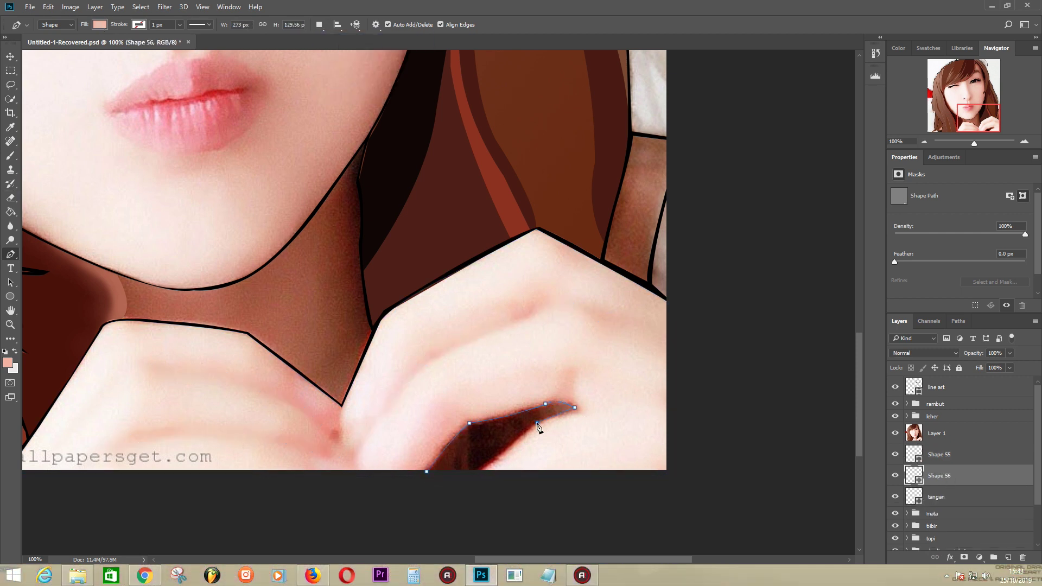
left_click(426, 472)
key("Return")
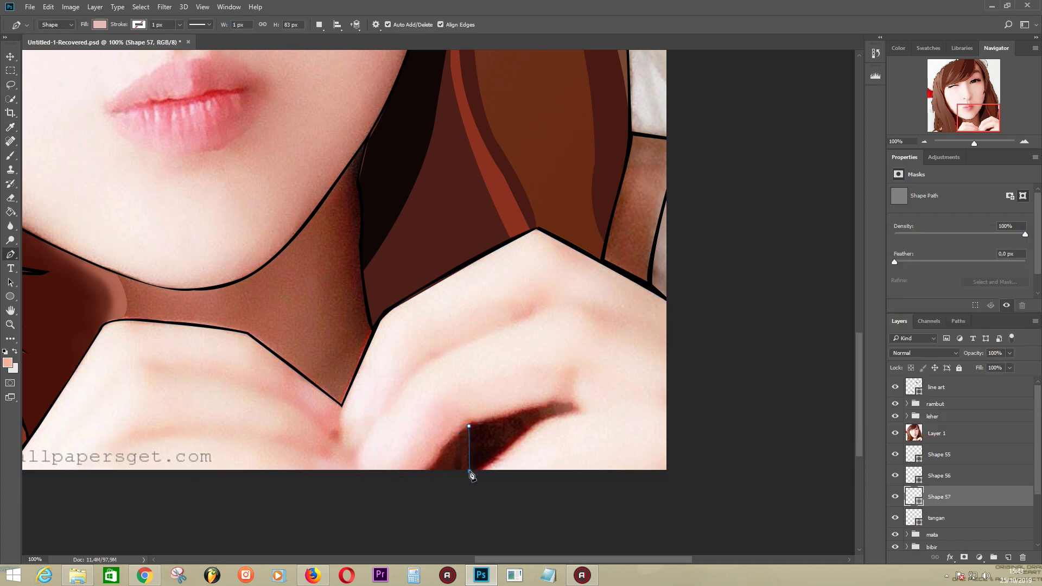
Add a small dark brown shape along the finger gap, placing Shape 57 above Shape 56.
left_click(895, 433)
left_click(469, 426)
left_click(469, 472)
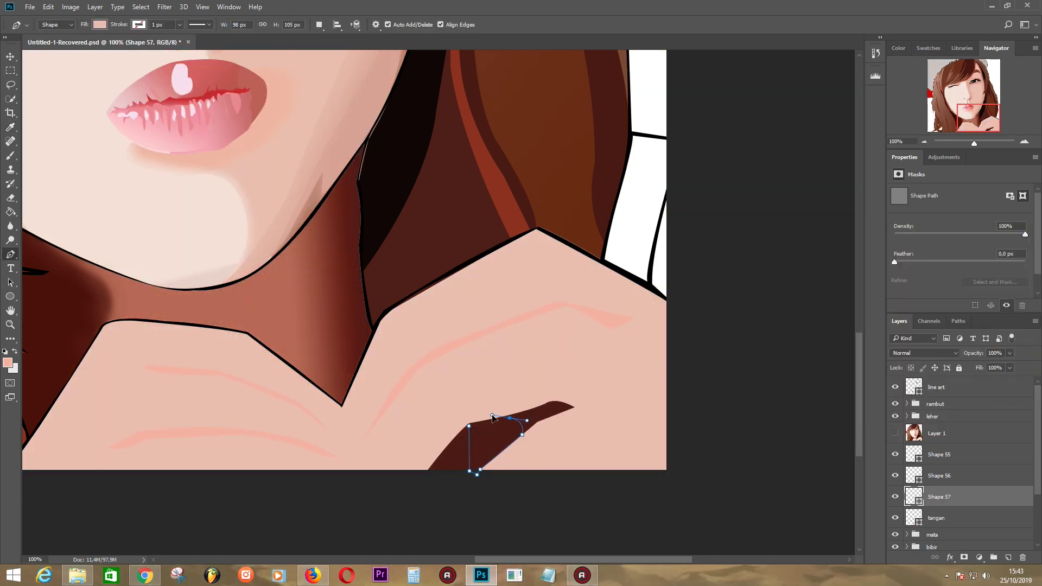
double_click(913, 495)
key("Return")
key("ctrl+bracketright")
left_click(895, 433)
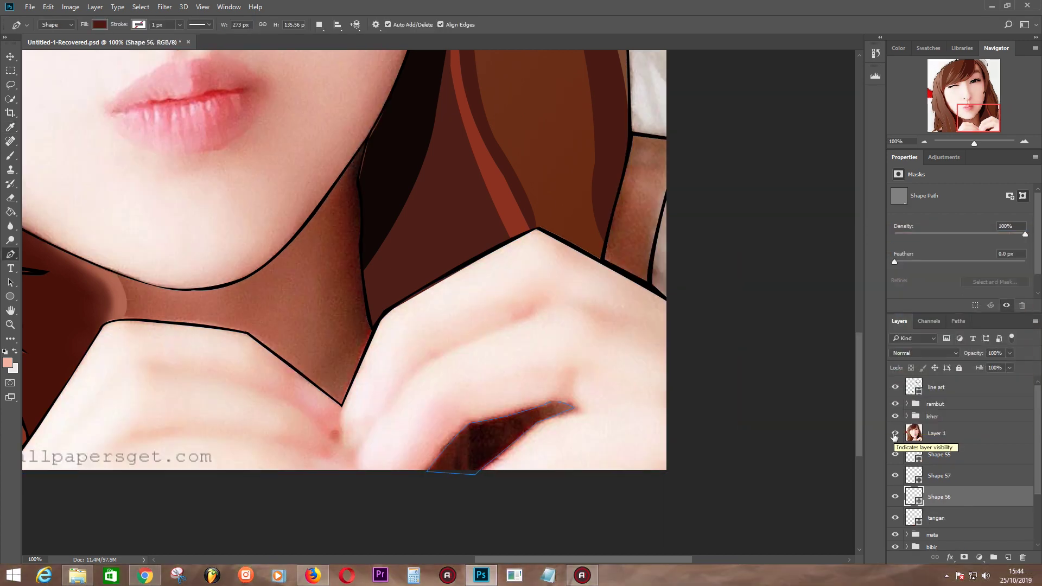
Fill the fingertip with a light pink sampled from the reference photo.
left_click(535, 414)
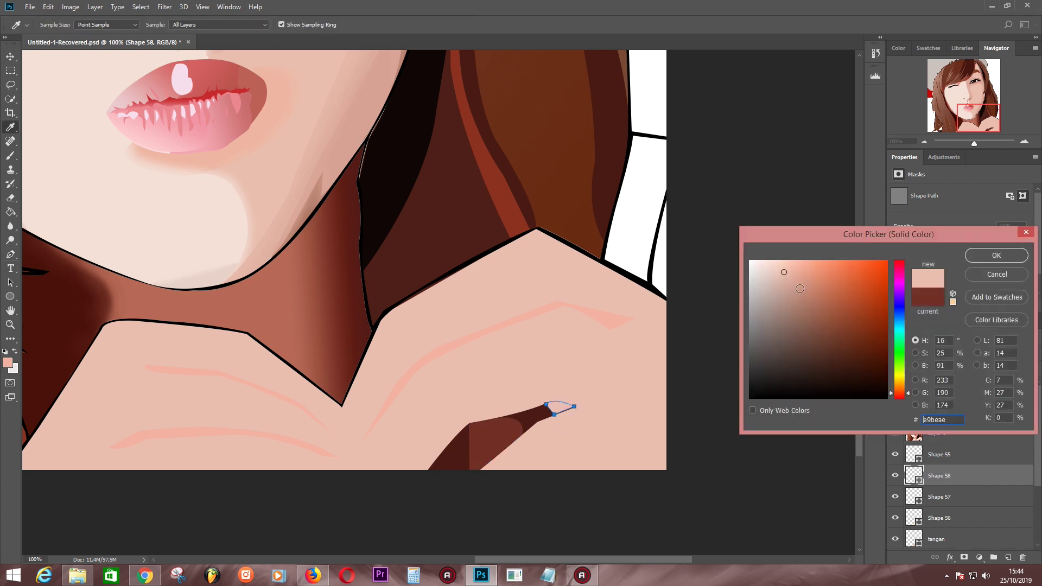
key("Return")
left_click(895, 433)
left_click(895, 433)
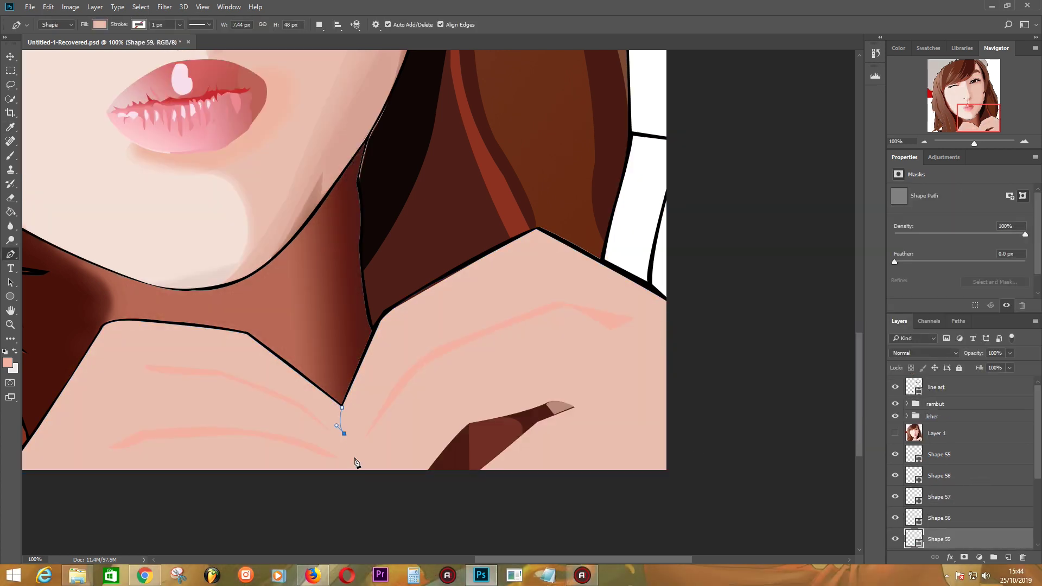
Add a pink crease shape between the hands and zoom out to review the portrait.
left_click(352, 445)
double_click(914, 539)
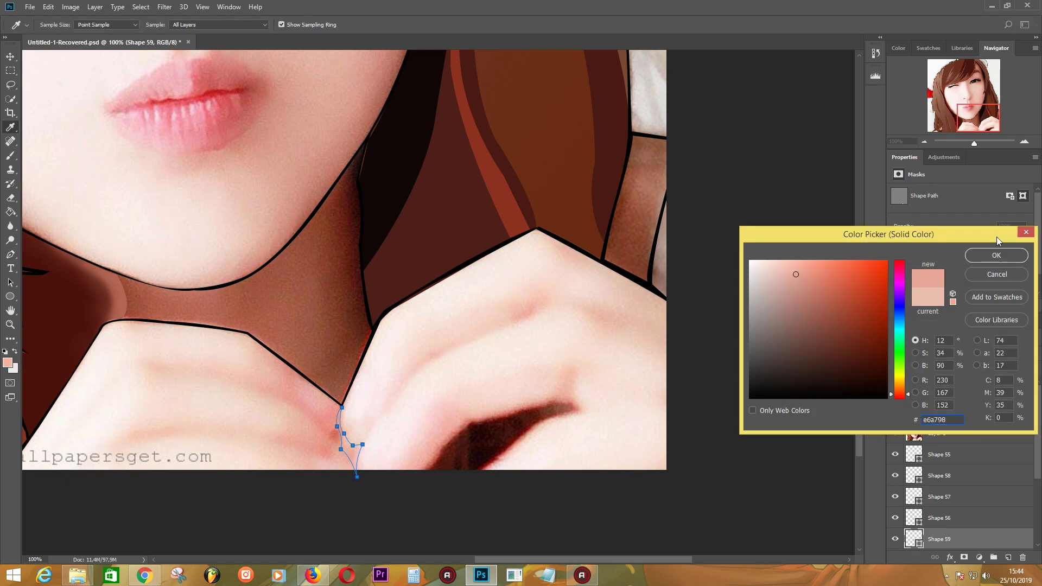
key("Return")
left_click(895, 434)
left_click(939, 518)
key("ctrl+minus")
key("ctrl+minus")
key("ctrl+minus")
left_click(987, 470)
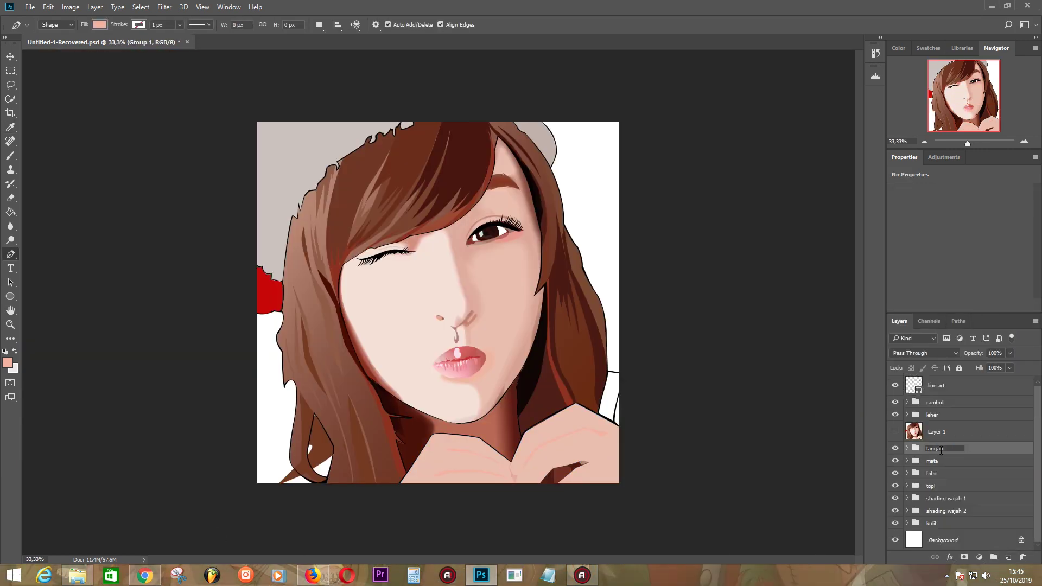
Copy the shoulder piece to a layer named pundak and move the reference photo above the line art.
key("ctrl+j")
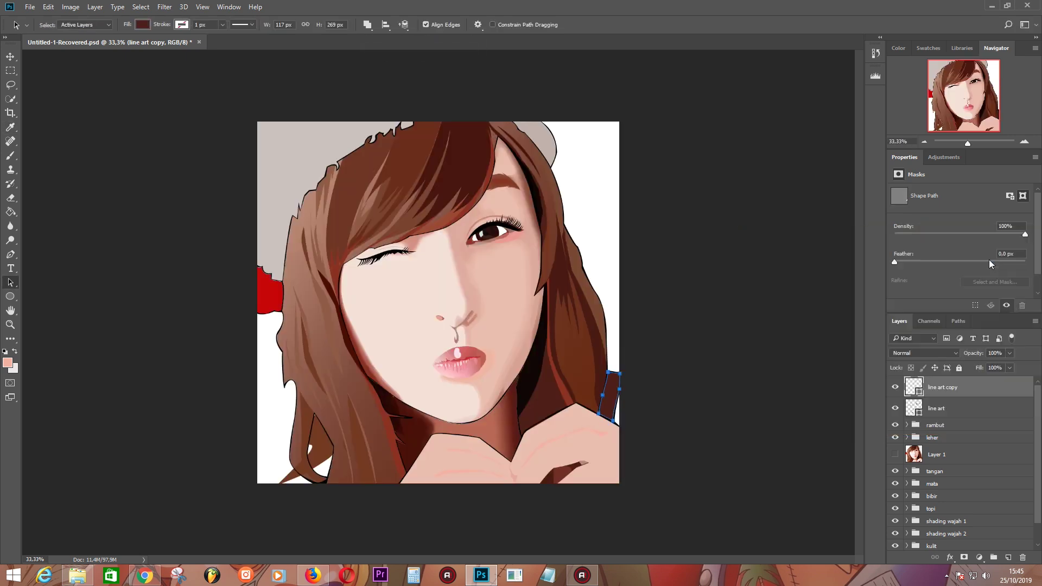
type("k")
key("Return")
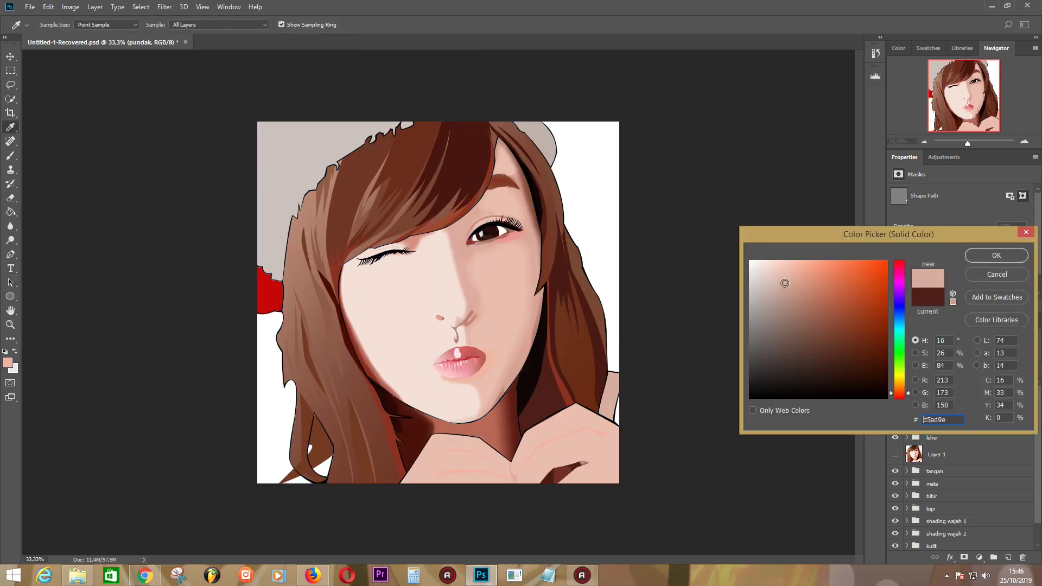
left_click_drag(939, 454, 951, 398)
scroll(961, 435, "down", 2)
left_click(955, 436)
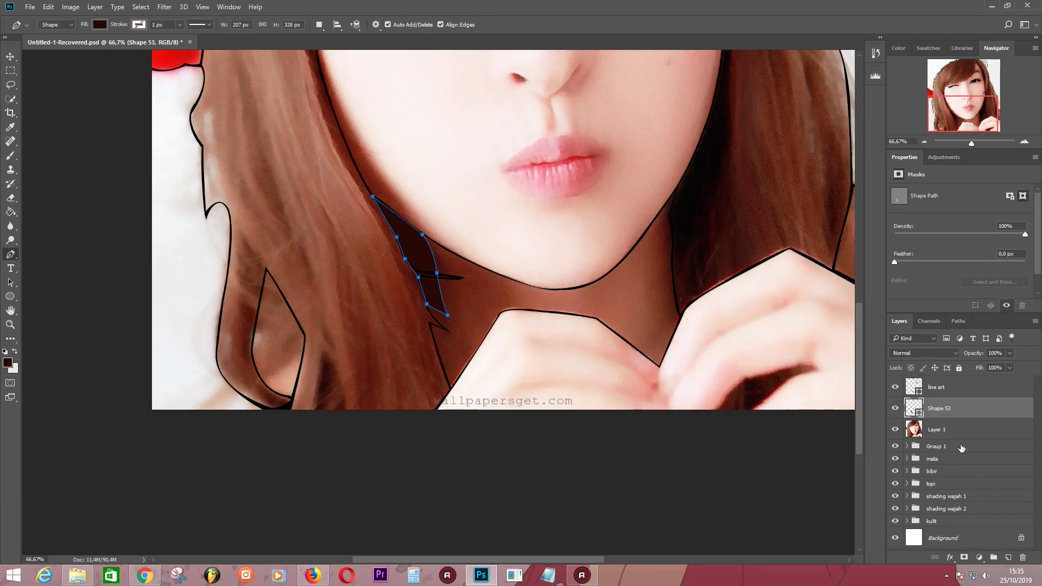